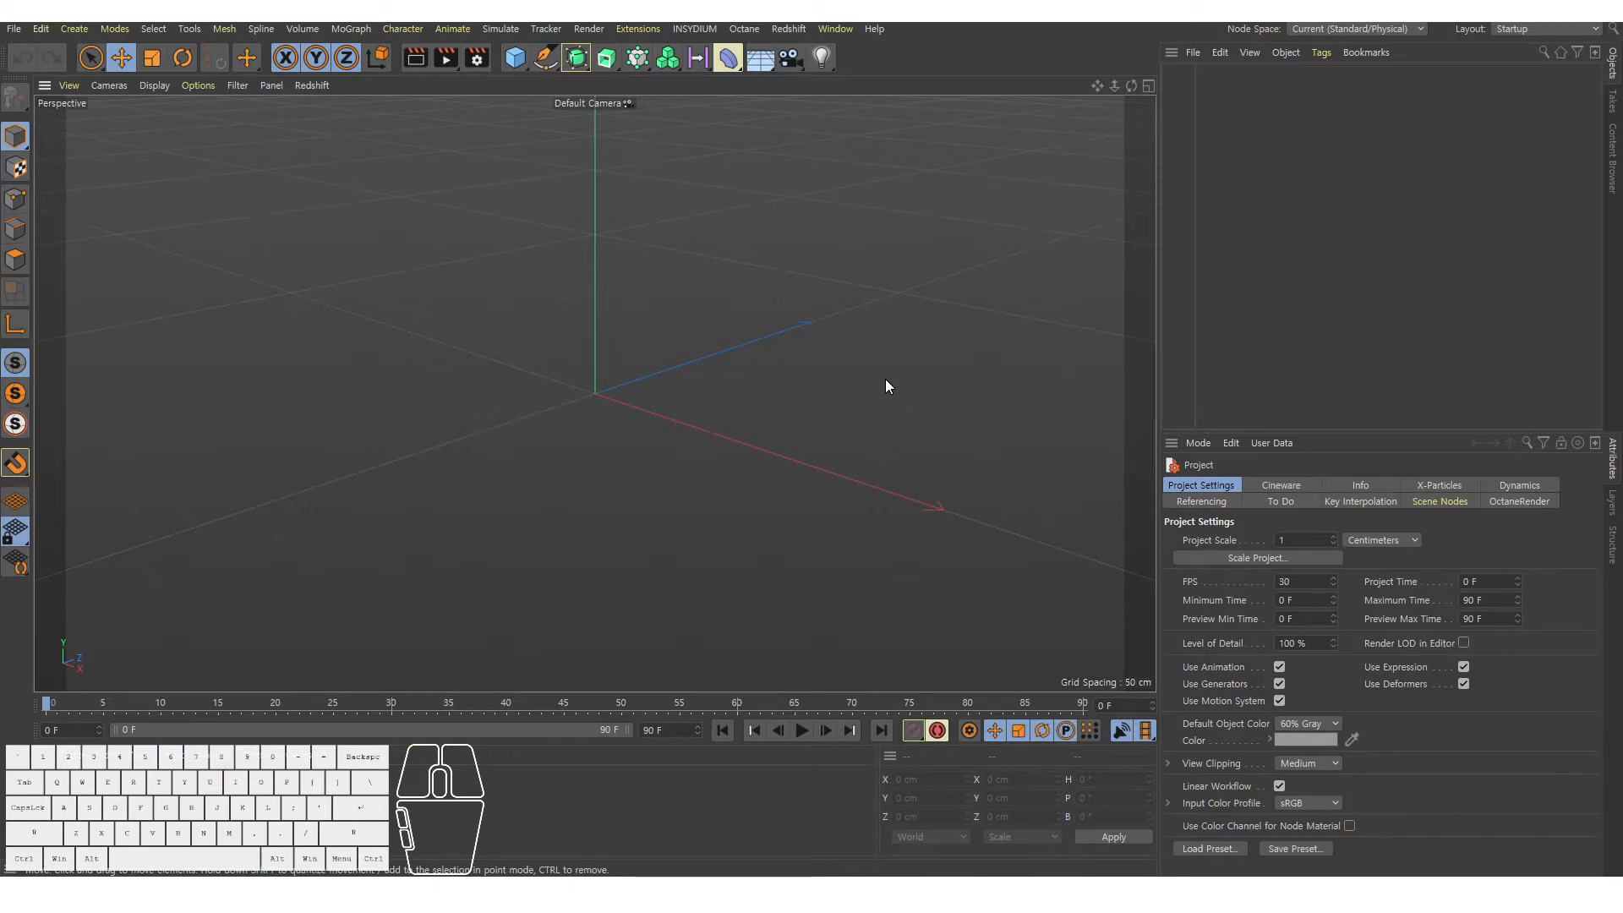
Add a cube and reduce its X and Y sizes to about 125 cm.
key(s)
click(514, 58)
alt+drag(578, 384, 615, 328)
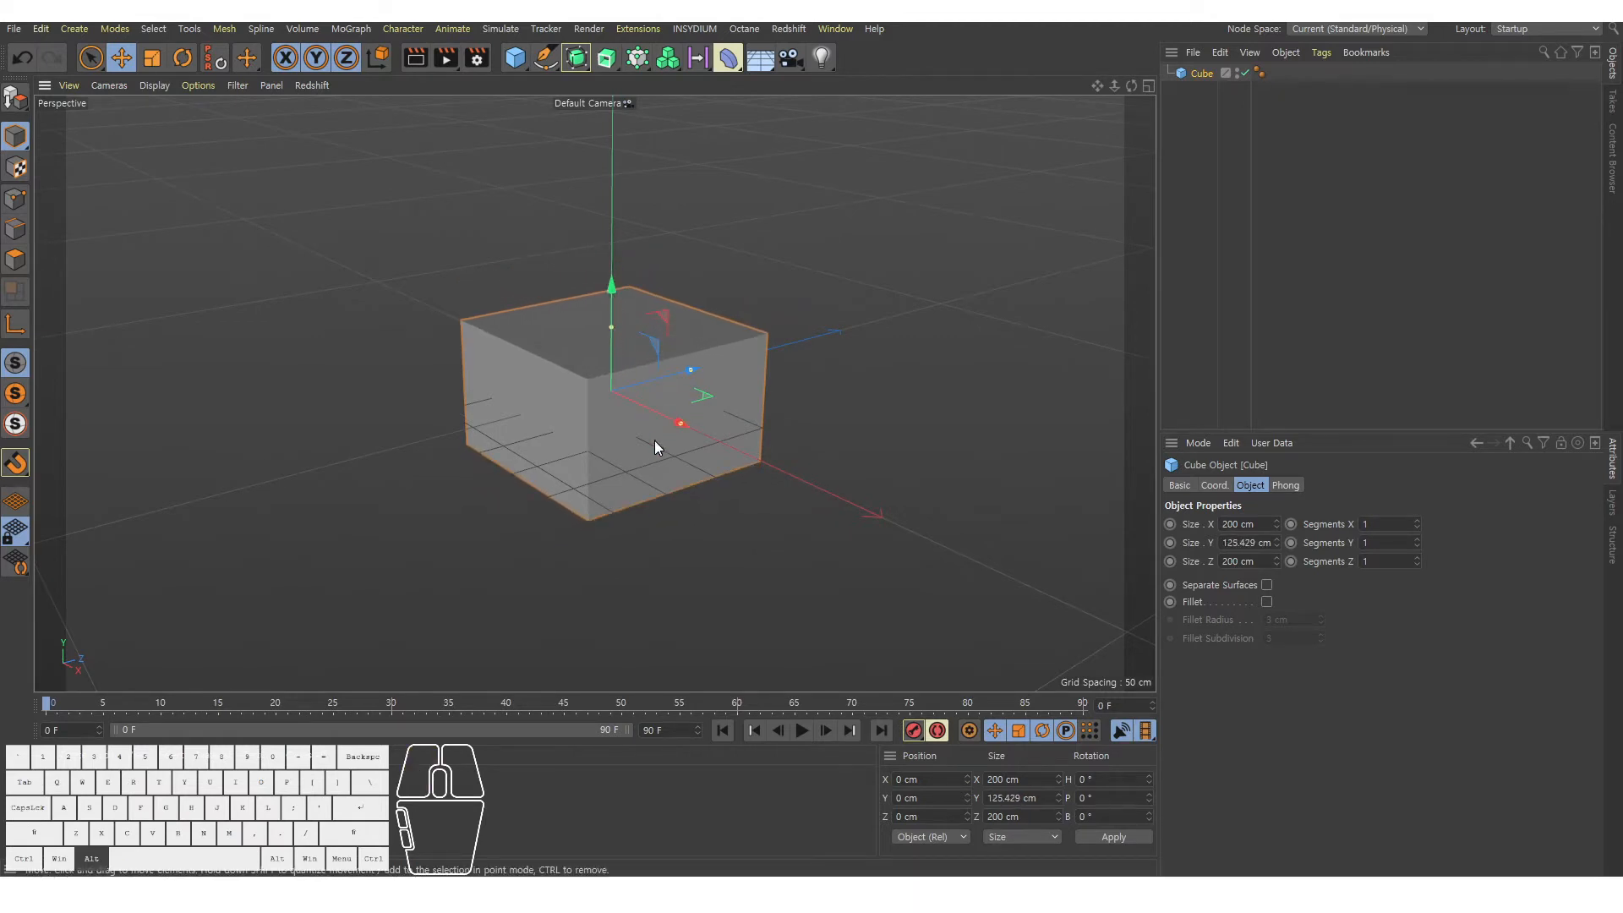
alt+drag(656, 441, 645, 408)
alt+drag(645, 409, 587, 389)
alt+right_drag(586, 389, 616, 382)
alt+drag(615, 382, 602, 380)
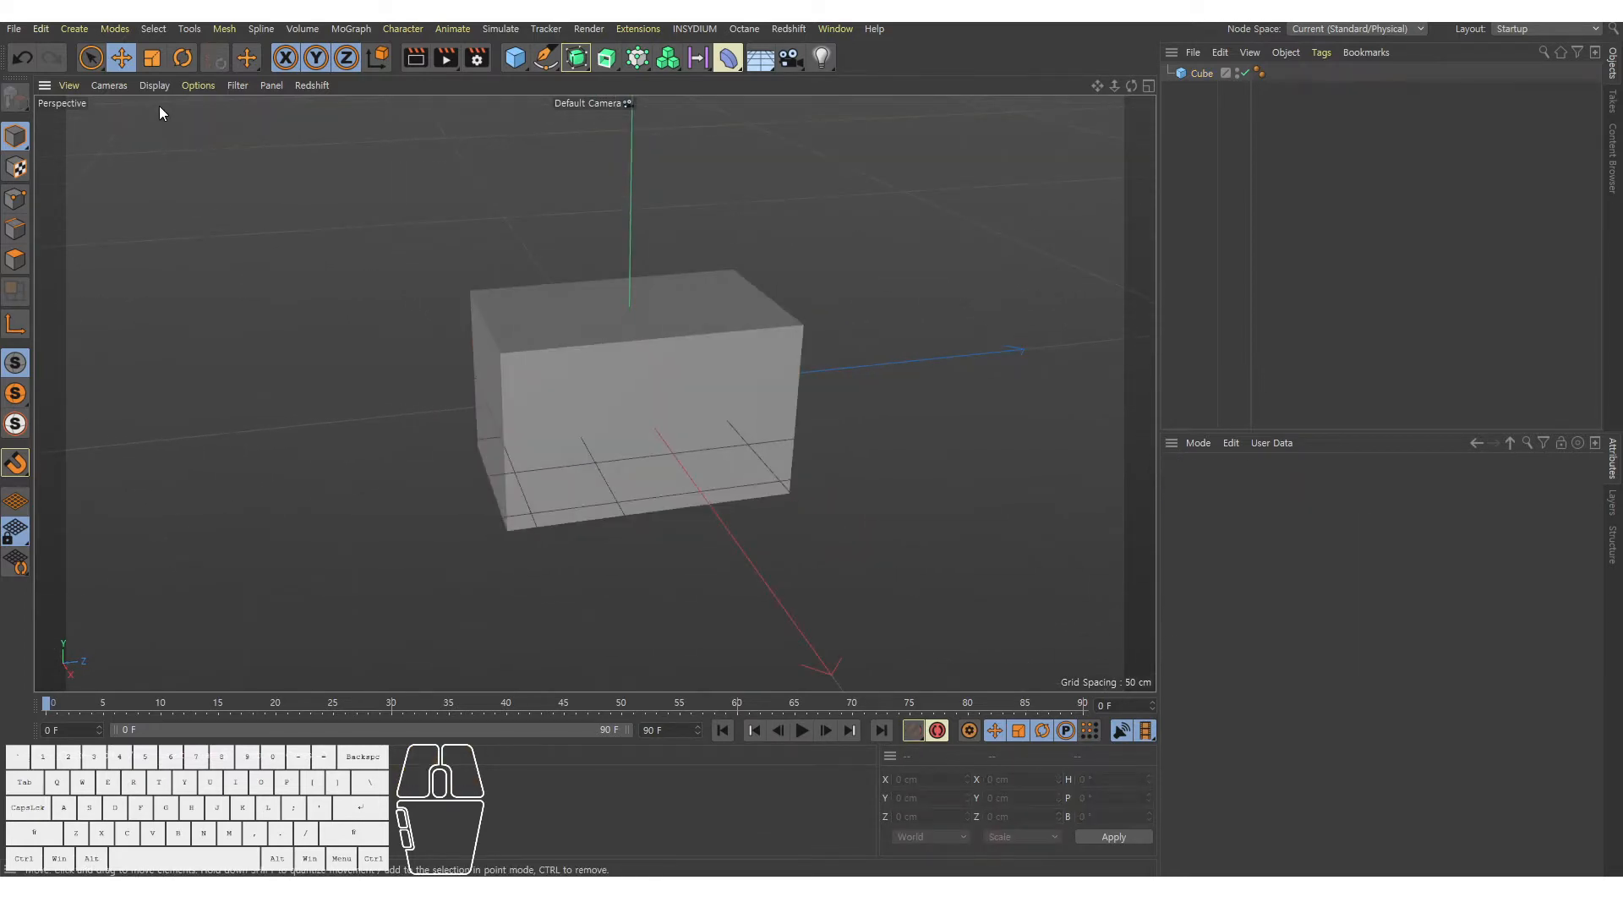
Set the perspective view's display mode to Gouraud Shading (Lines).
click(157, 88)
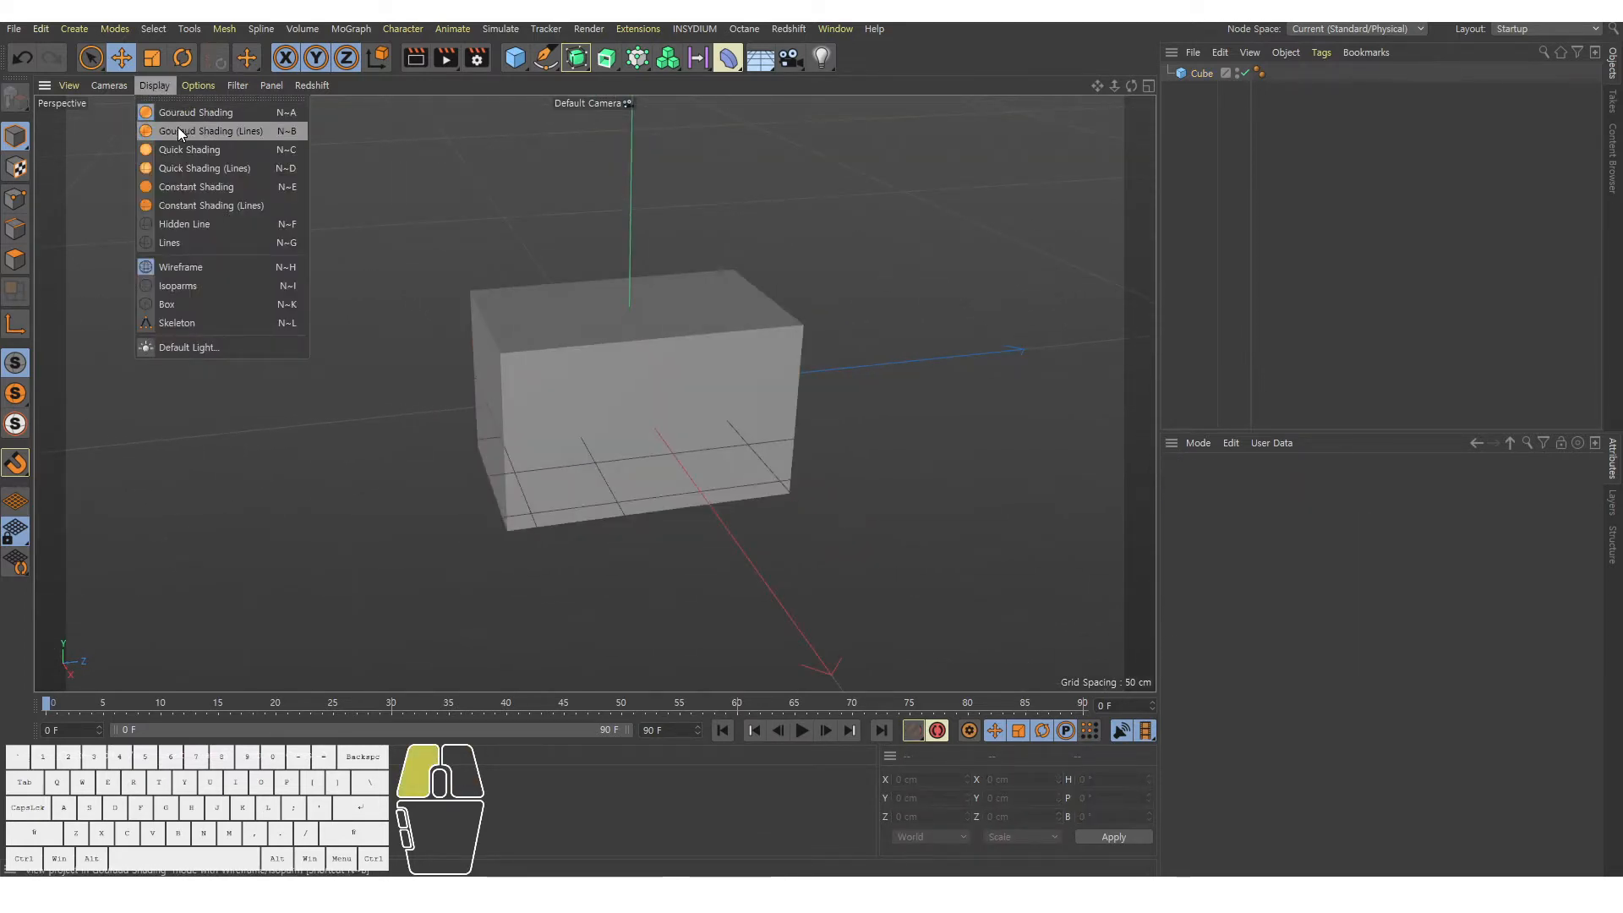
click(210, 131)
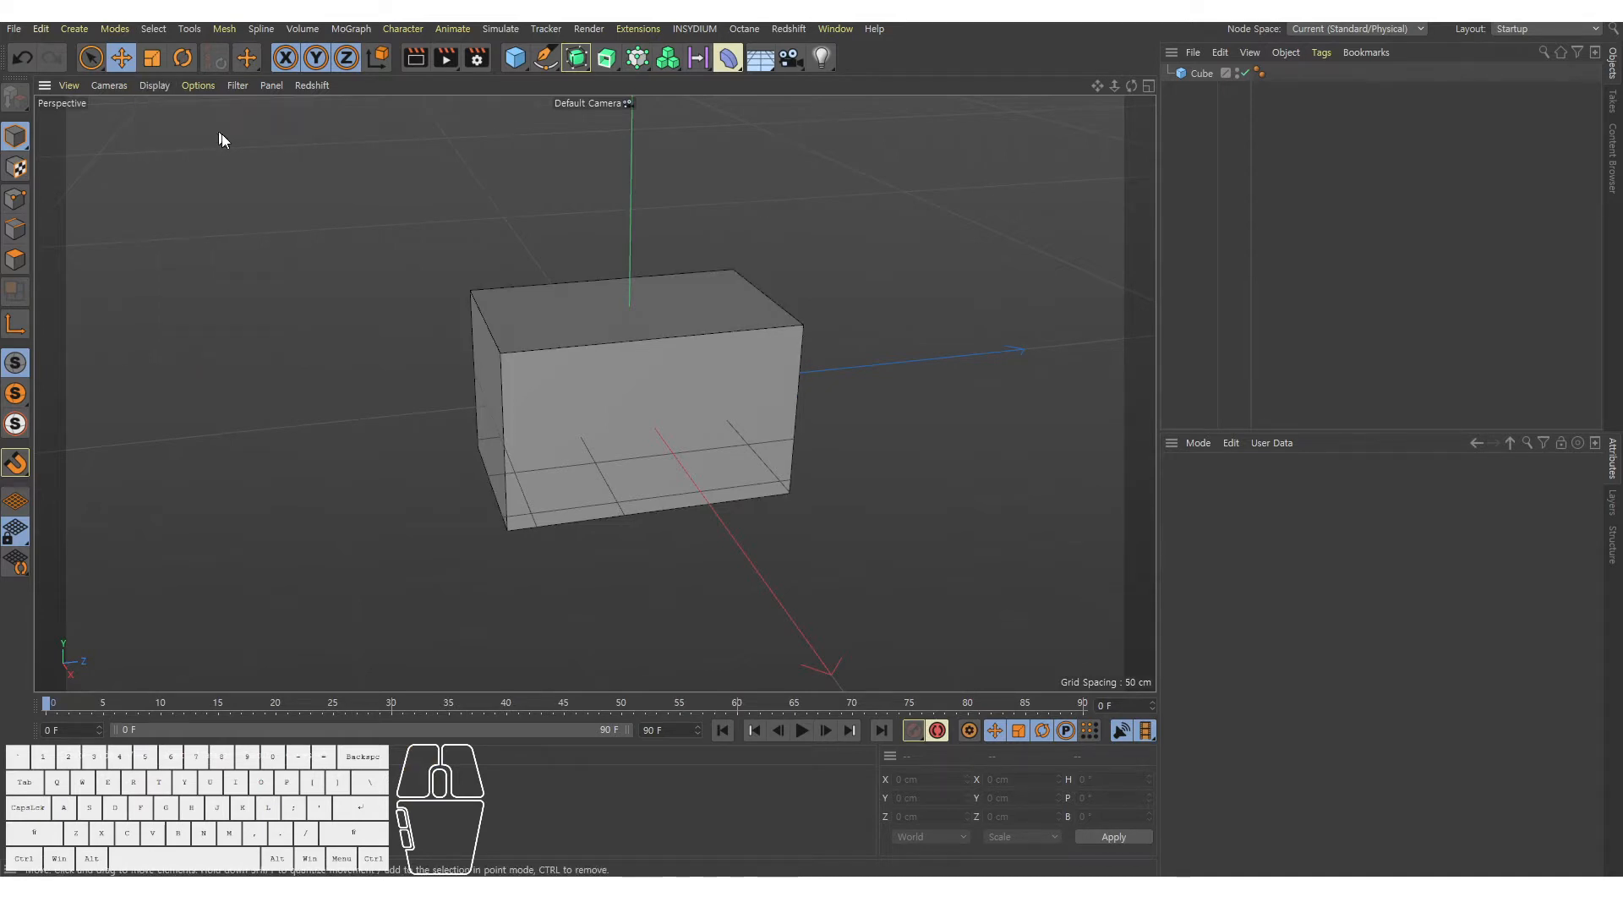
alt+right_drag(790, 422, 803, 424)
alt+drag(803, 425, 845, 427)
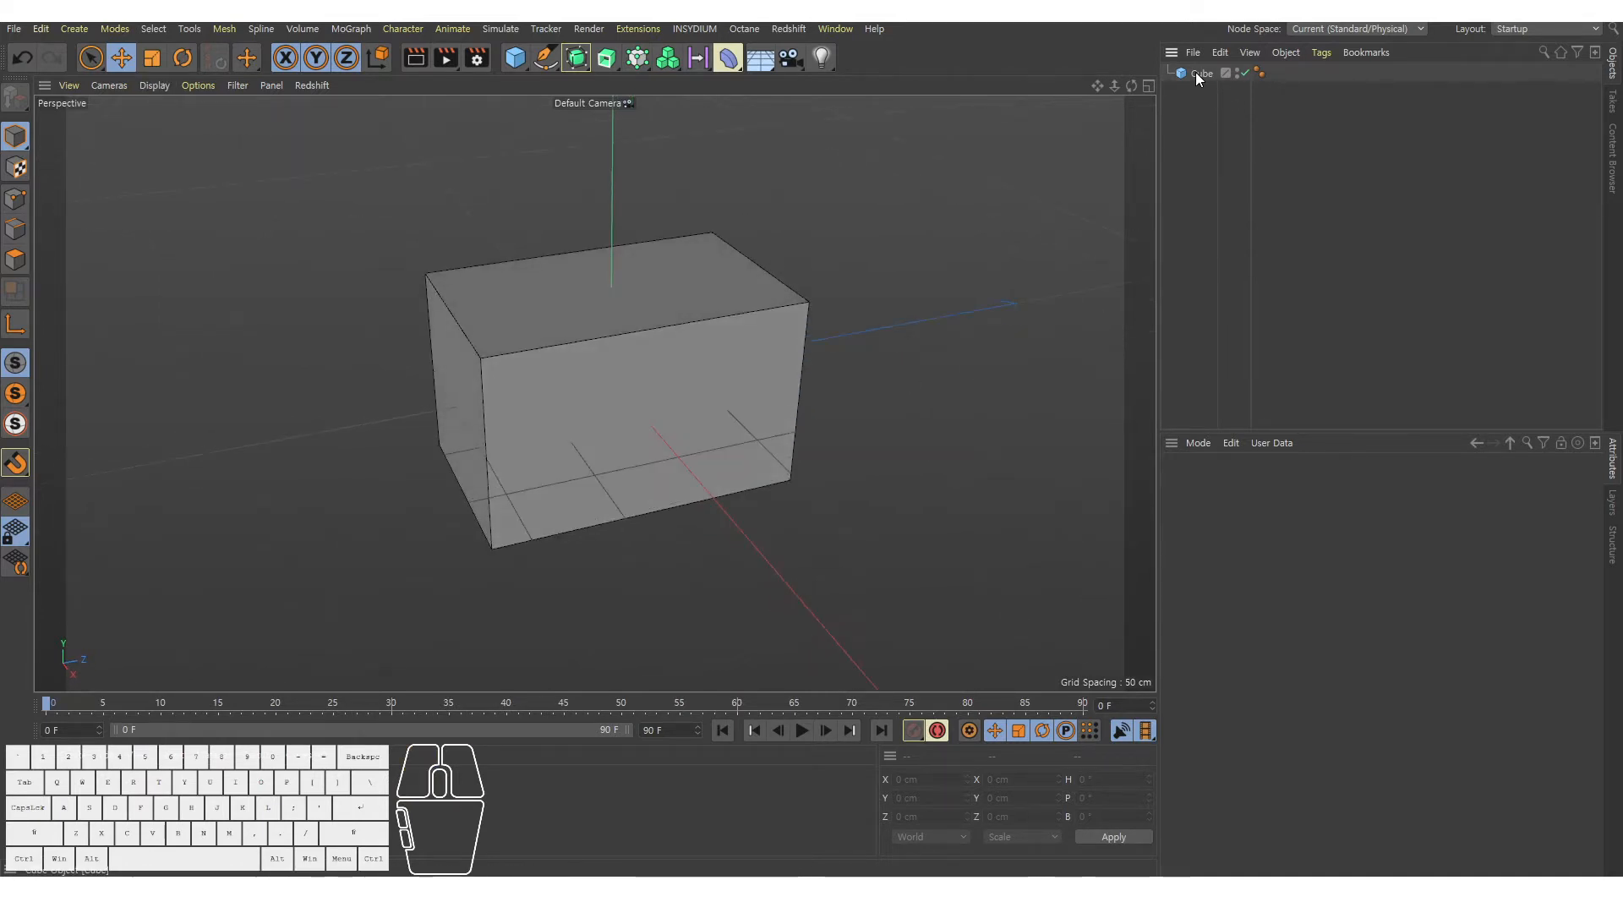
Set the cube's Z segments to 3.
click(1199, 74)
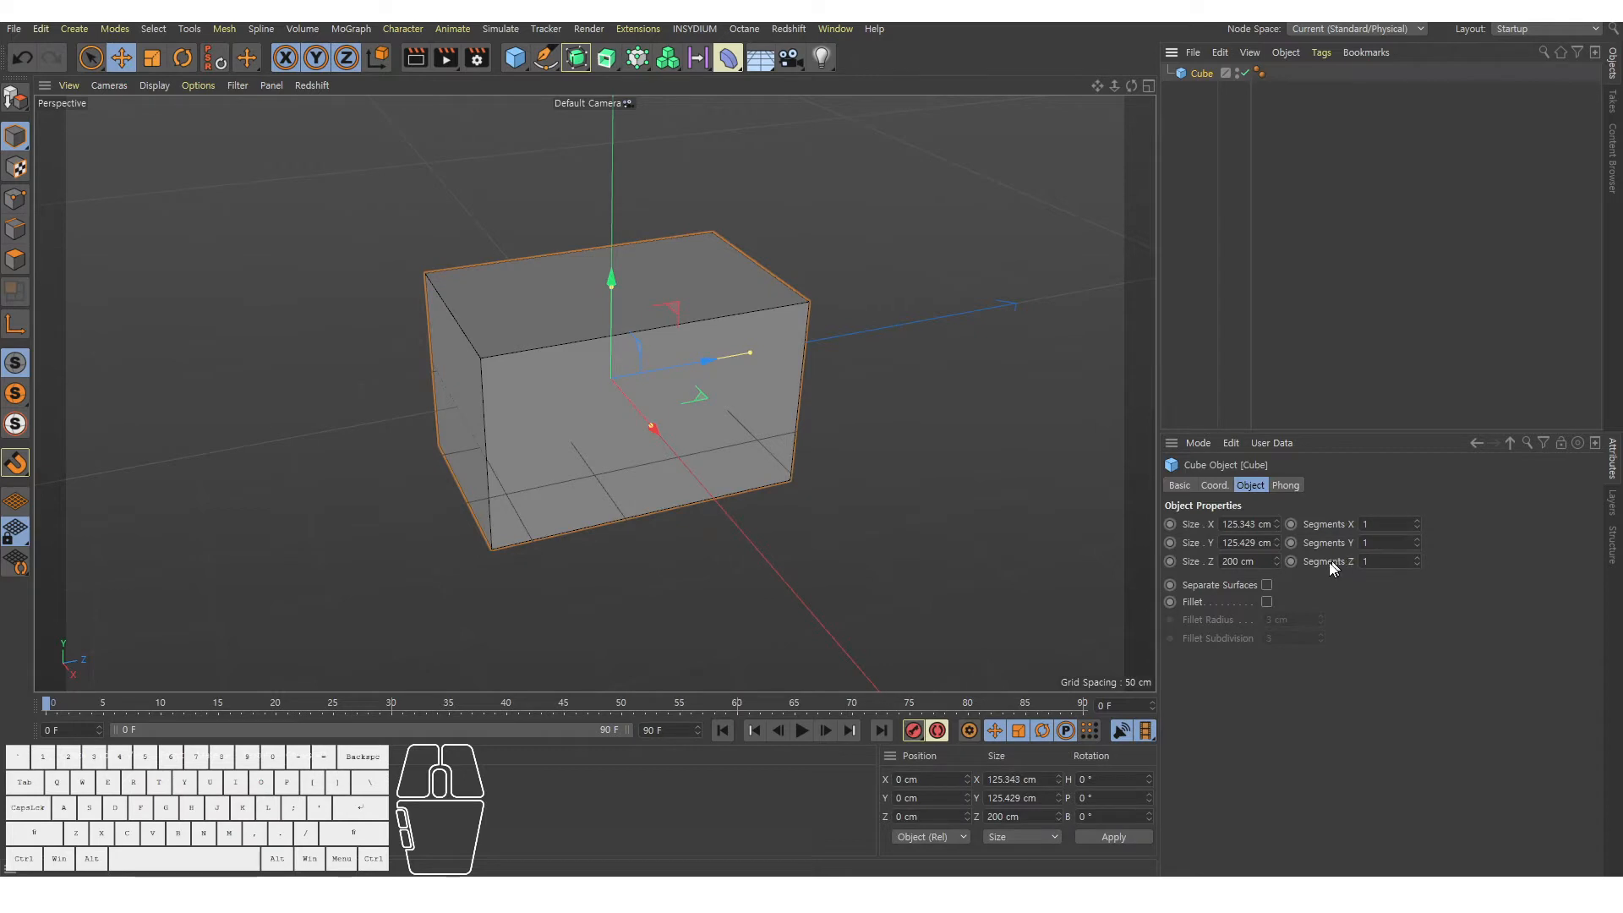
click(1418, 557)
click(1418, 558)
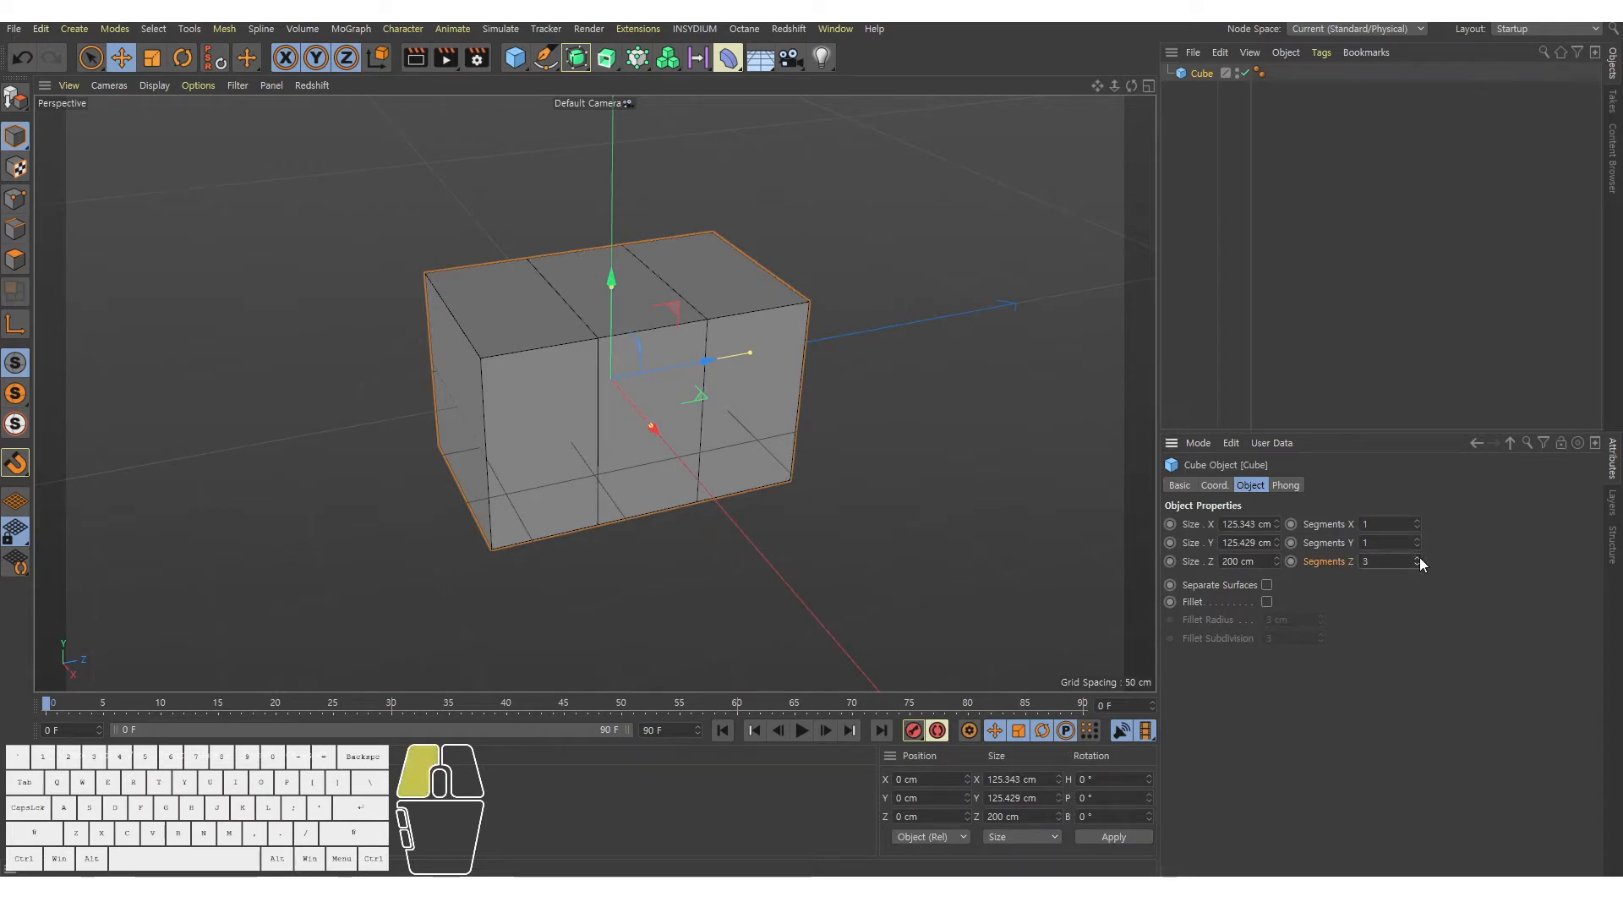
Flatten the cube to a Y size of about 47 cm.
alt+drag(839, 329, 611, 363)
alt+drag(742, 385, 666, 398)
key(s)
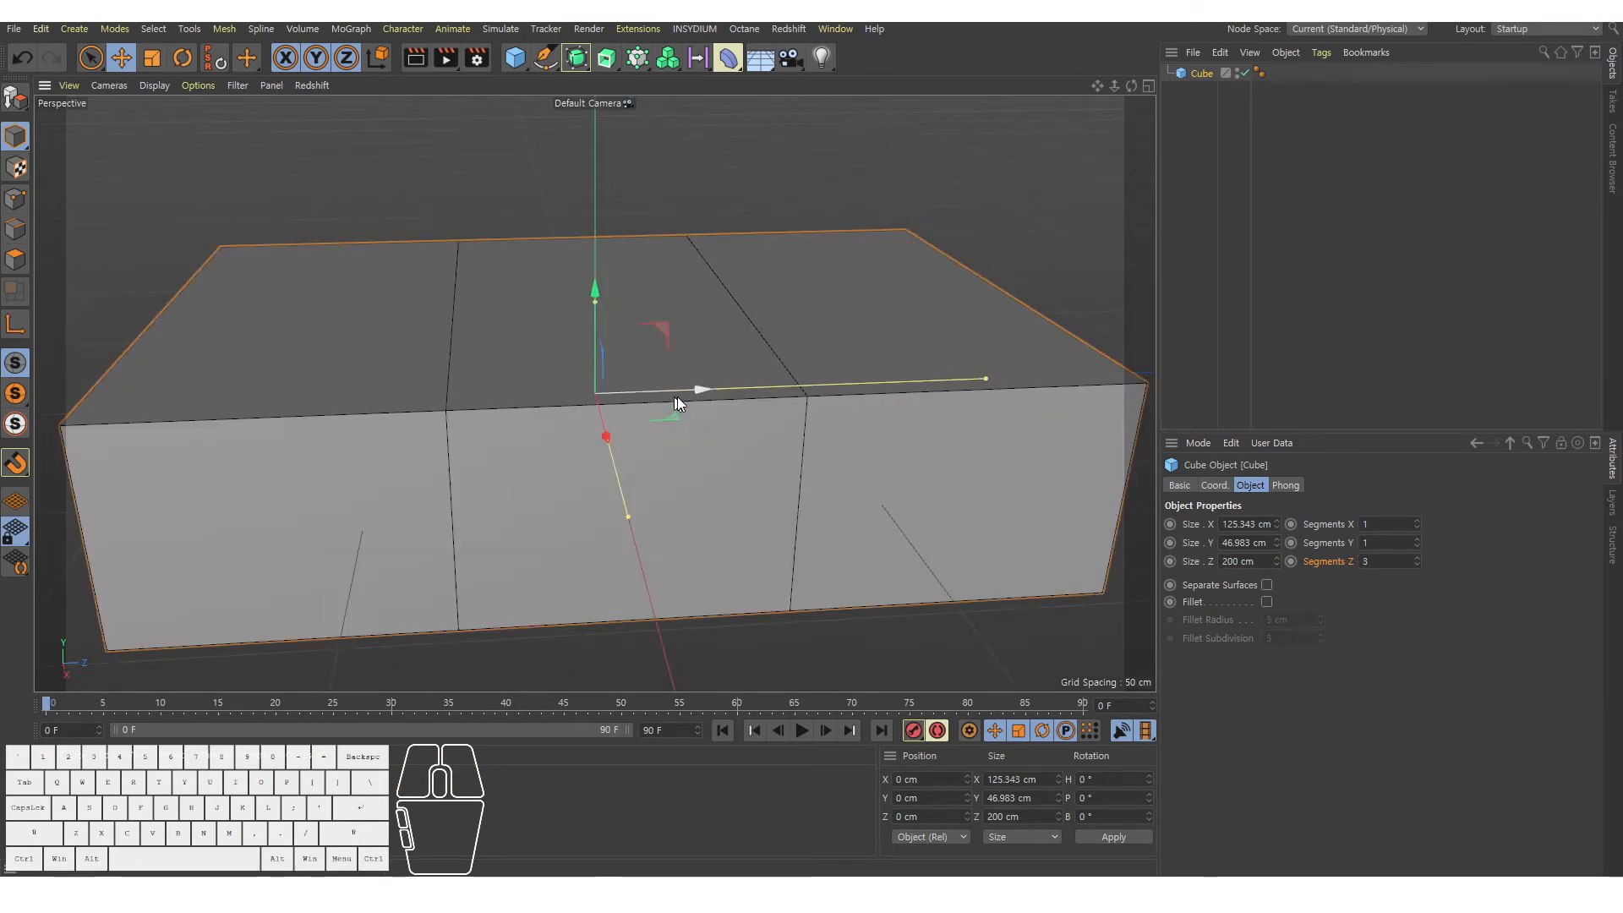
alt+right_drag(766, 408, 746, 484)
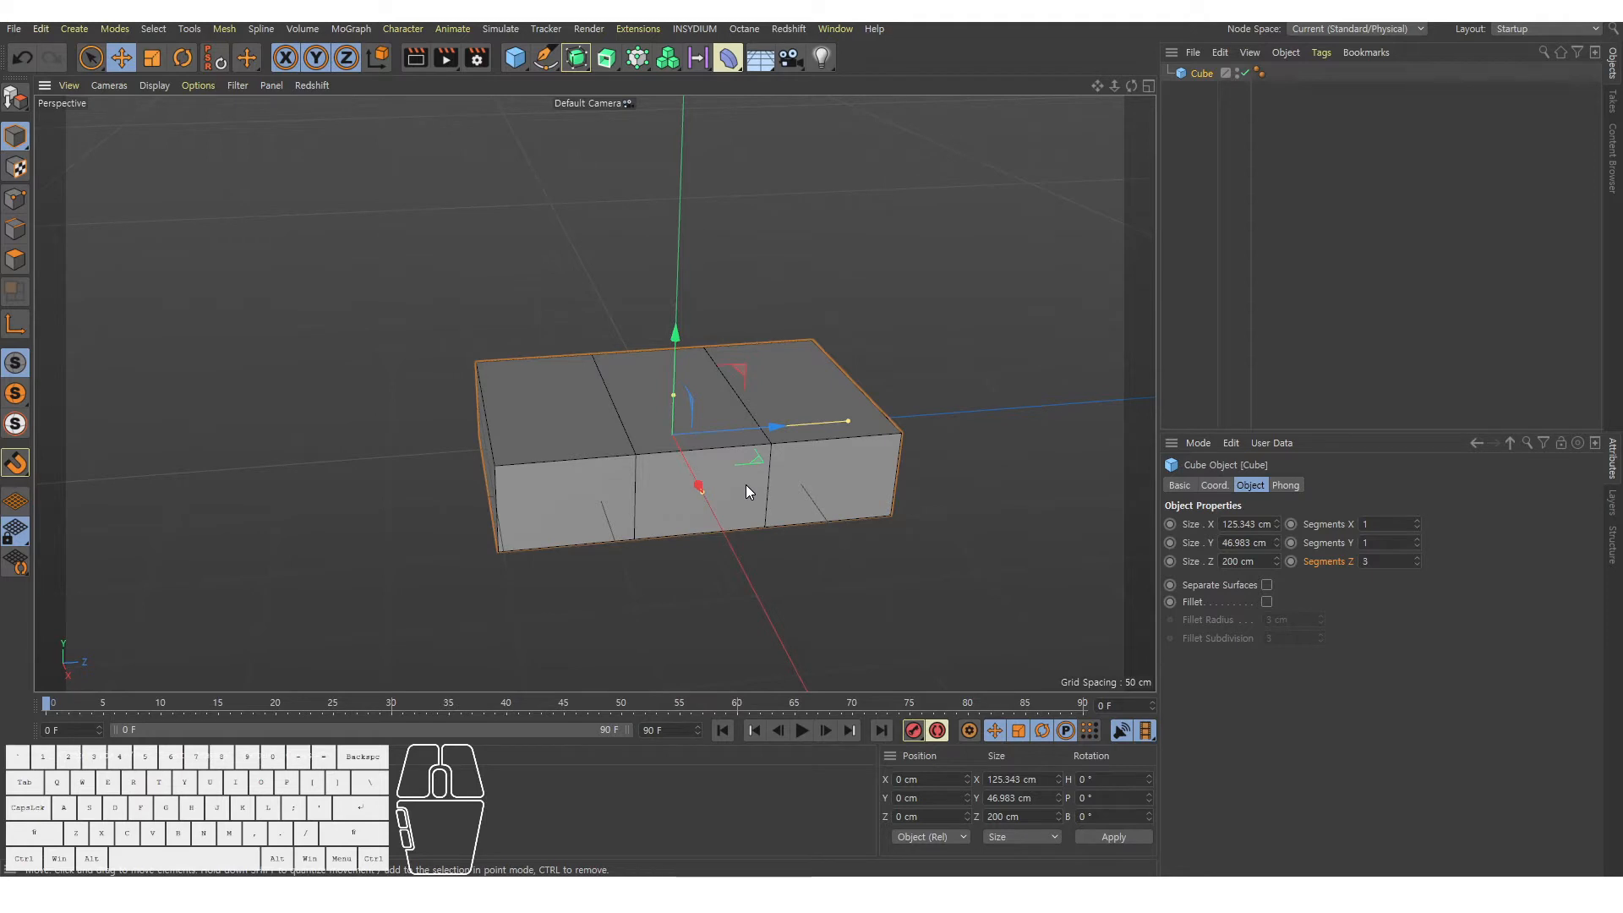
Make the cube editable and select the middle polygon on its top side in polygon mode.
key(c)
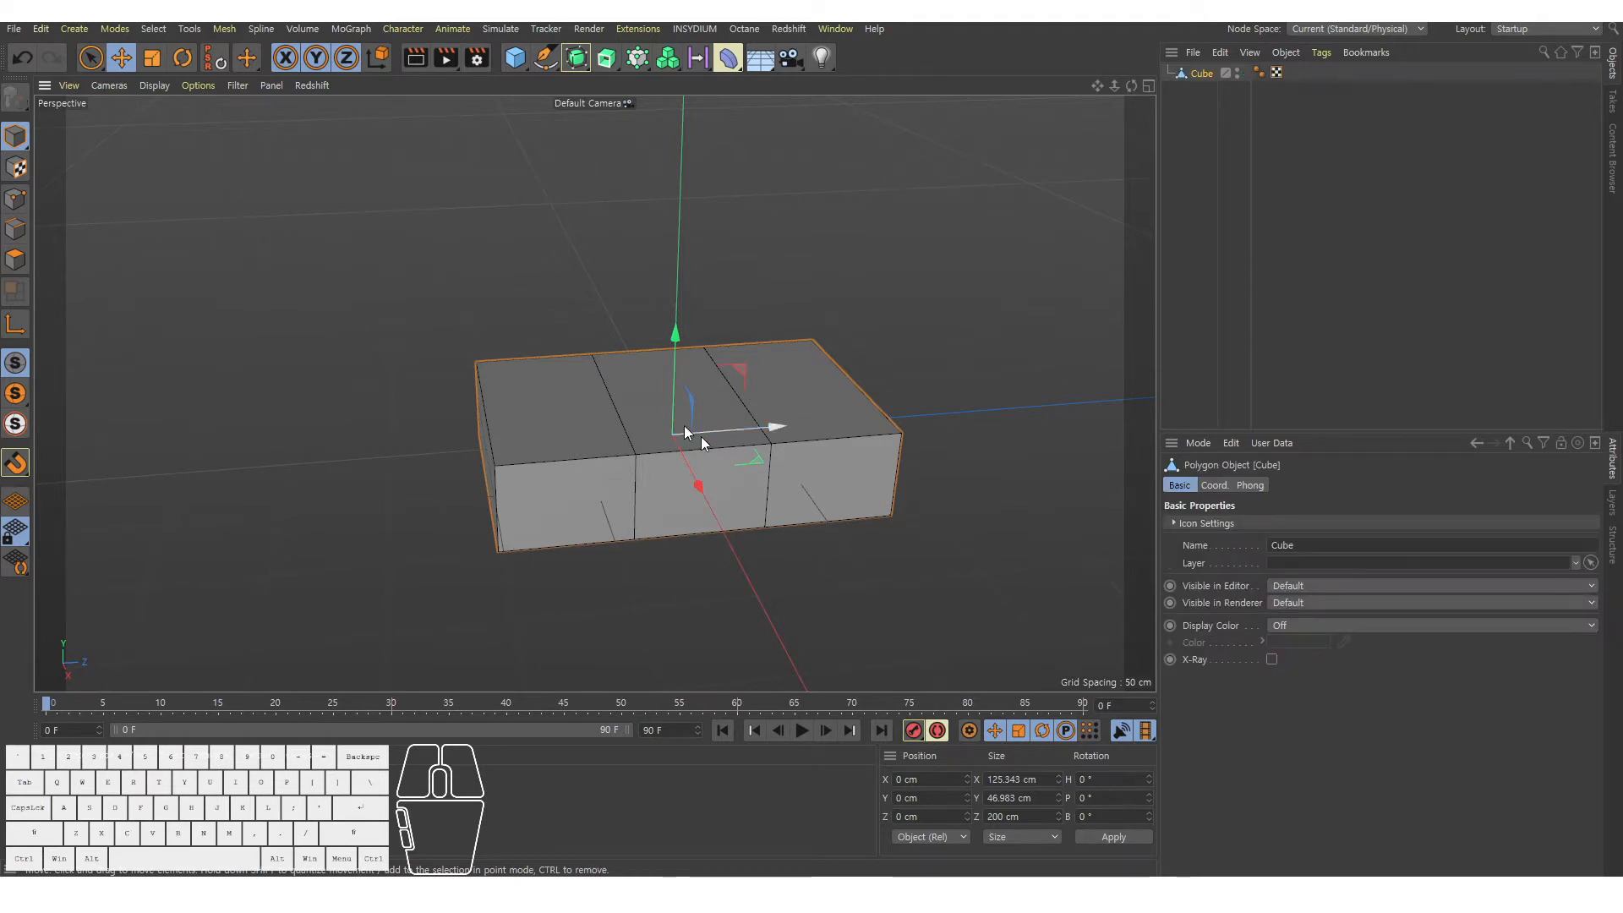
click(24, 262)
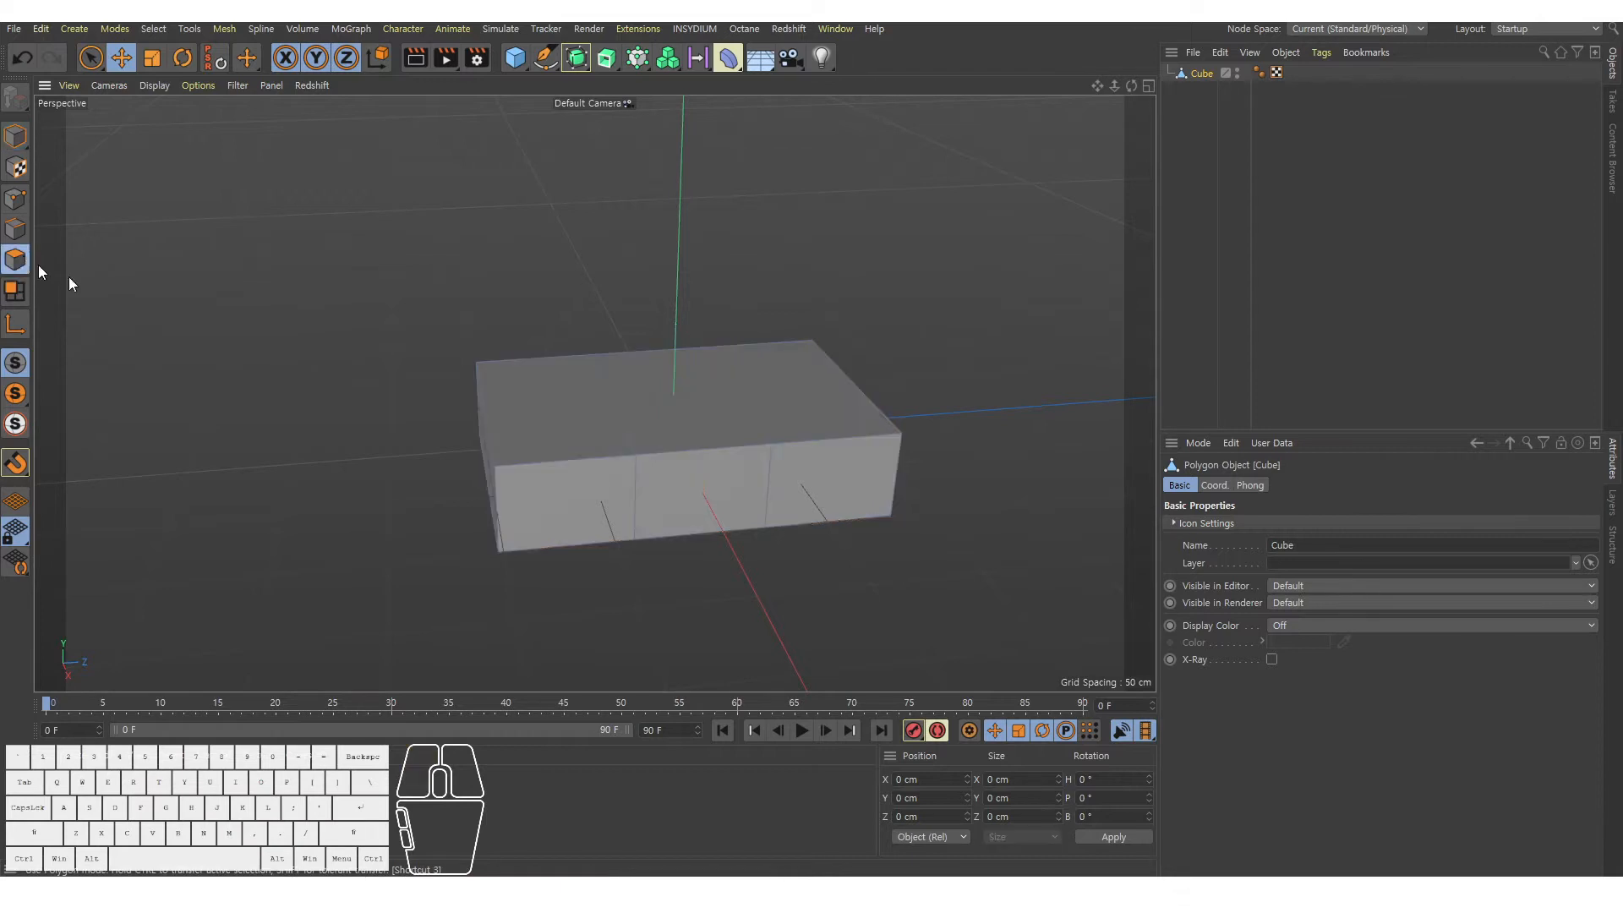
click(661, 421)
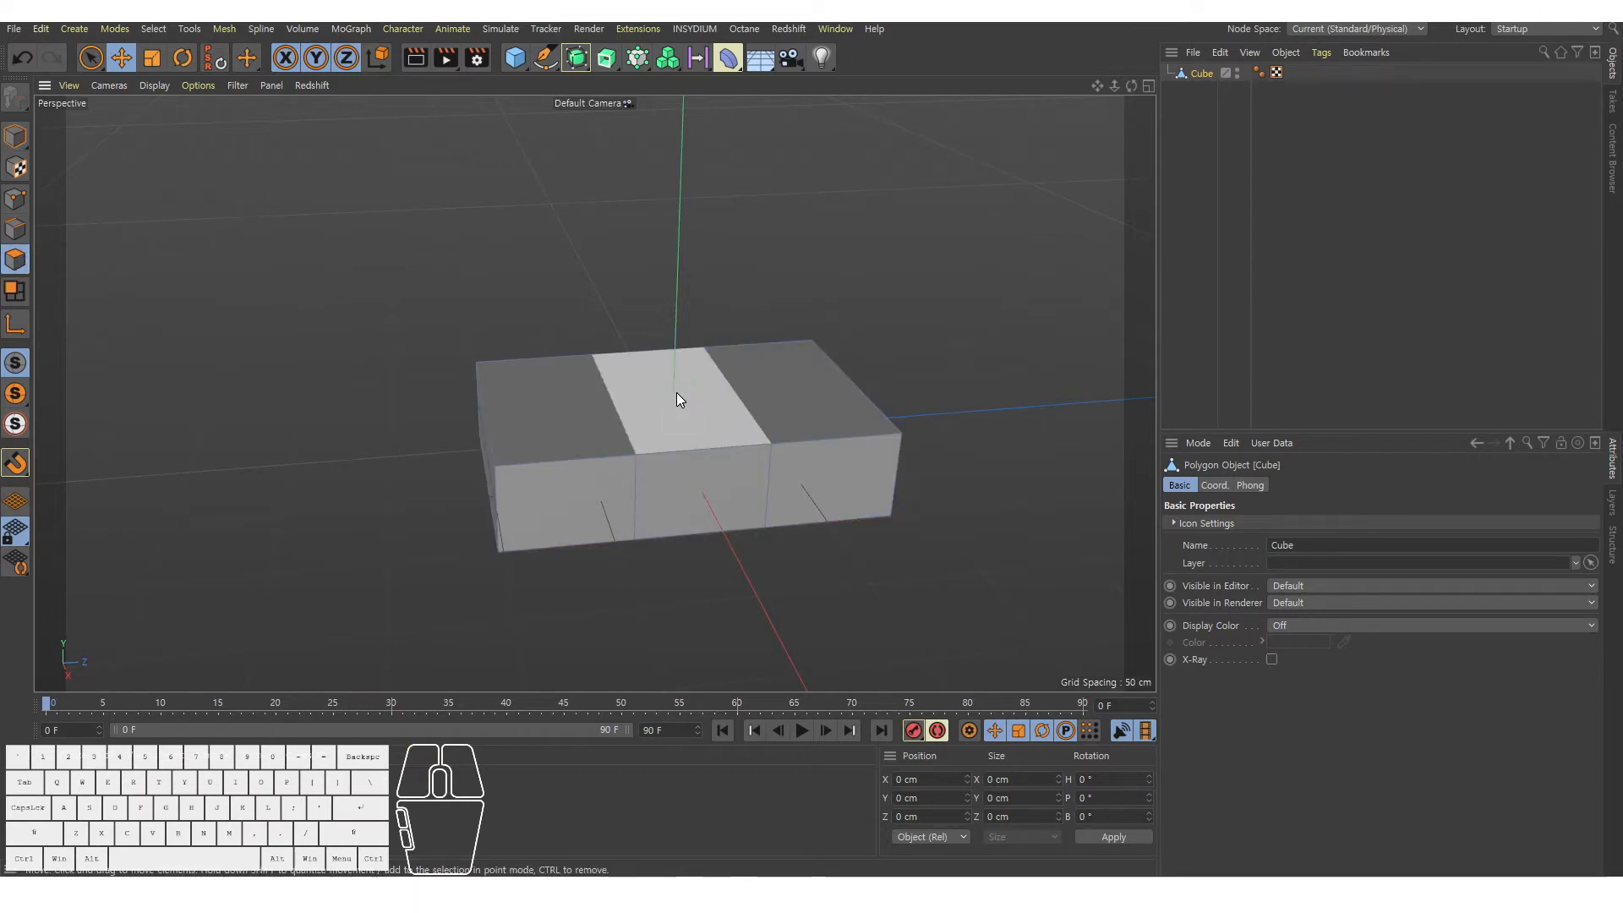
click(676, 393)
alt+drag(676, 392, 769, 411)
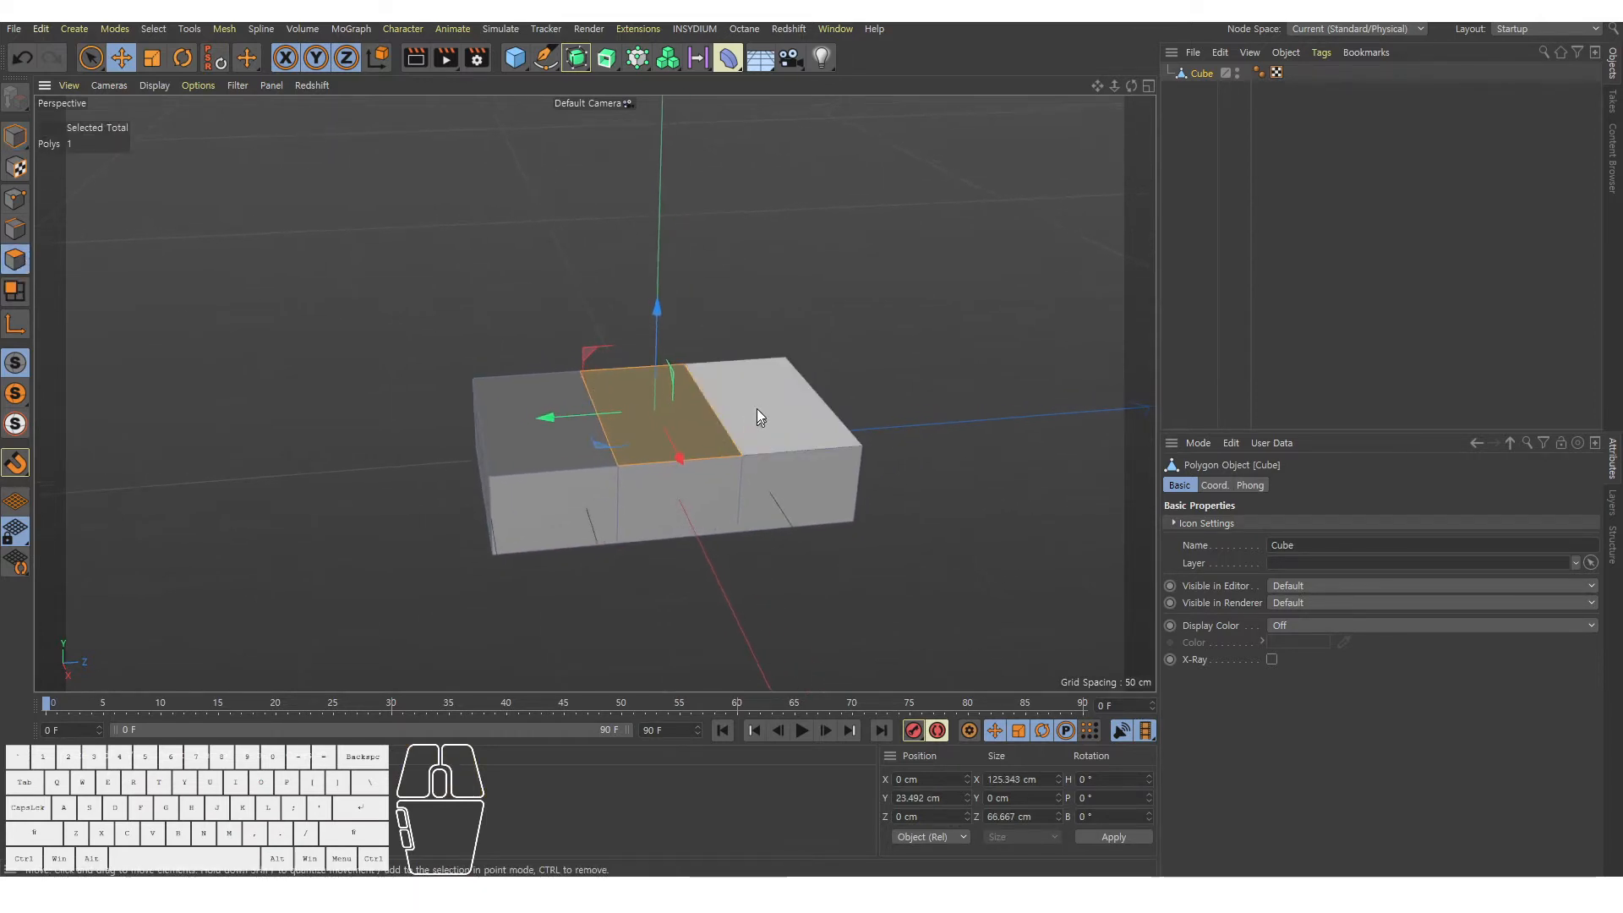
Extrude the selected top middle polygon upward by about 53.2 cm.
right_click(752, 321)
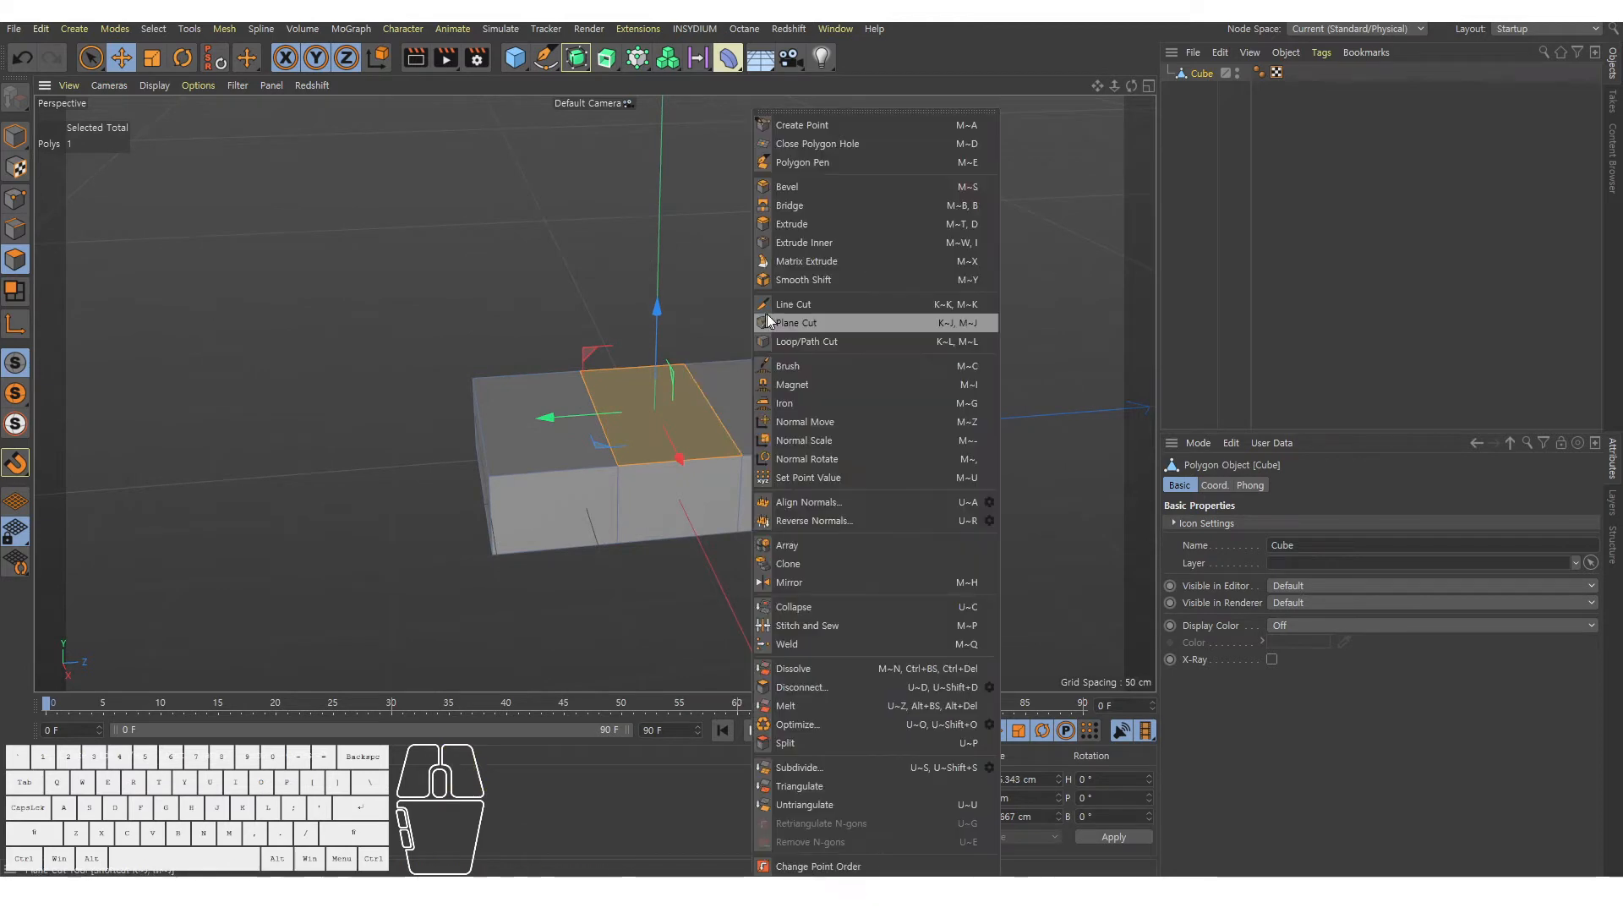
click(805, 225)
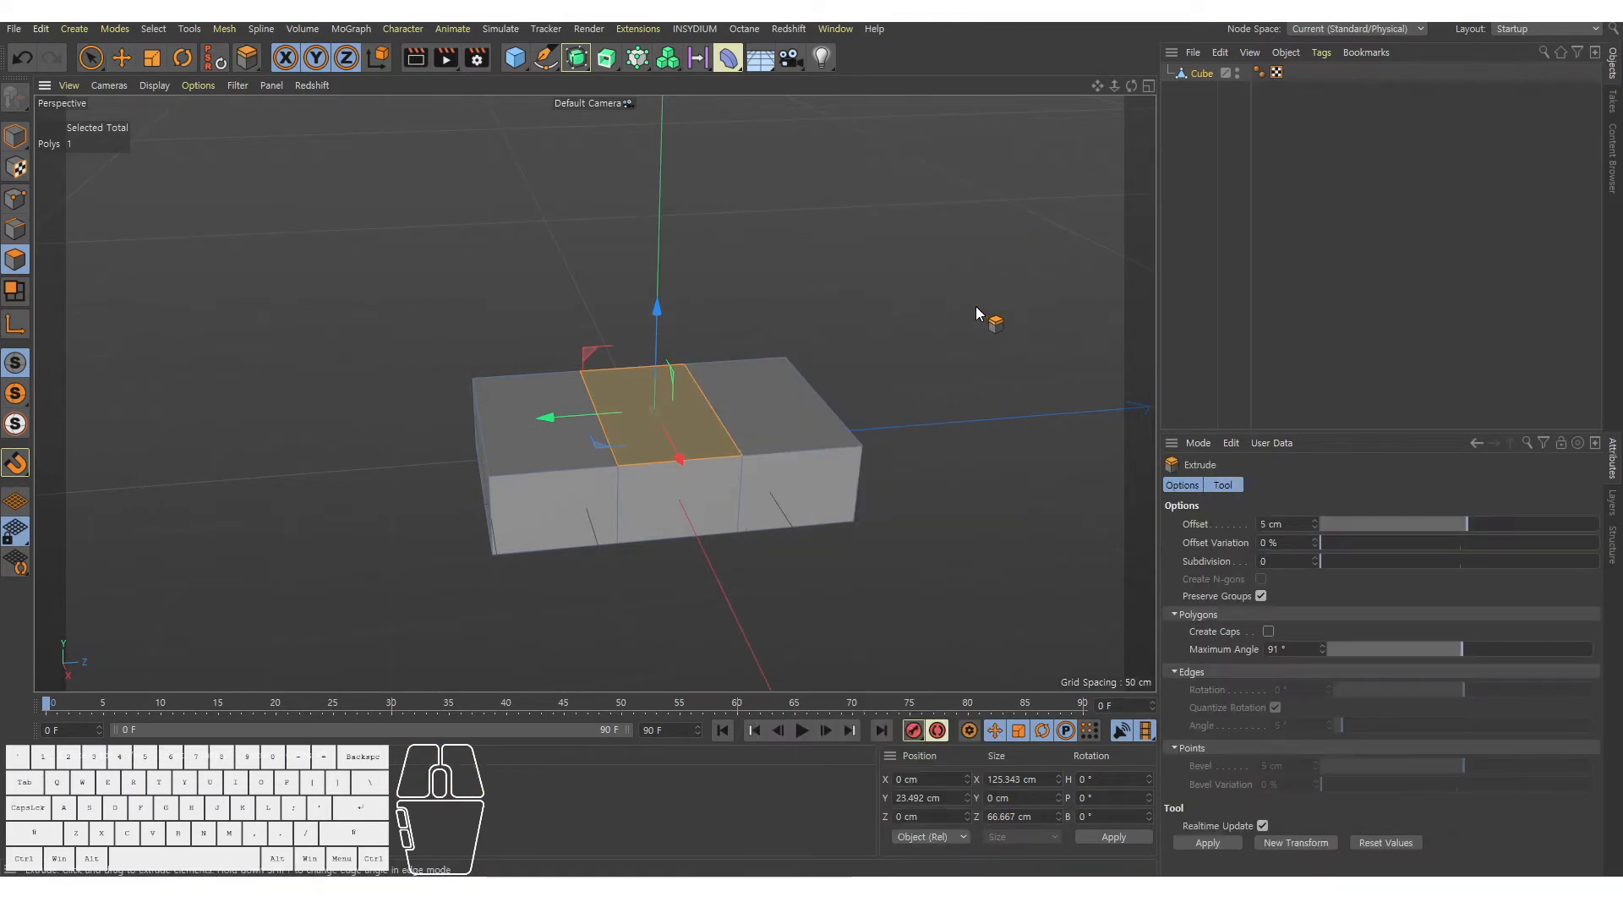
mouse_move(884, 569)
mouse_down()
mouse_move(981, 558)
mouse_move(891, 565)
mouse_up()
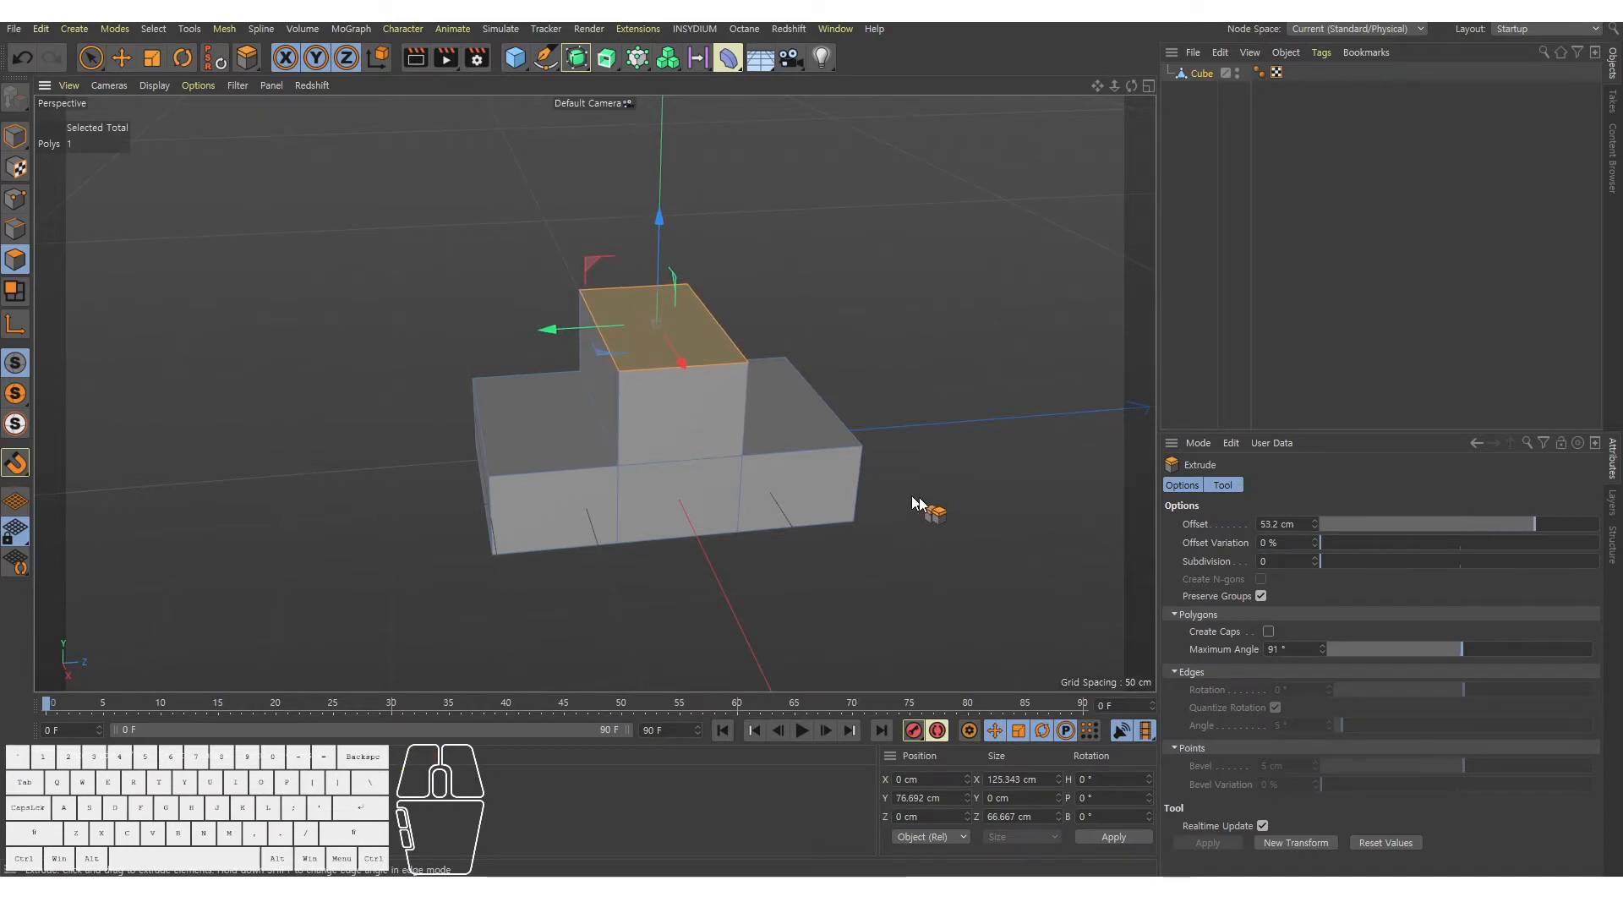
key(e)
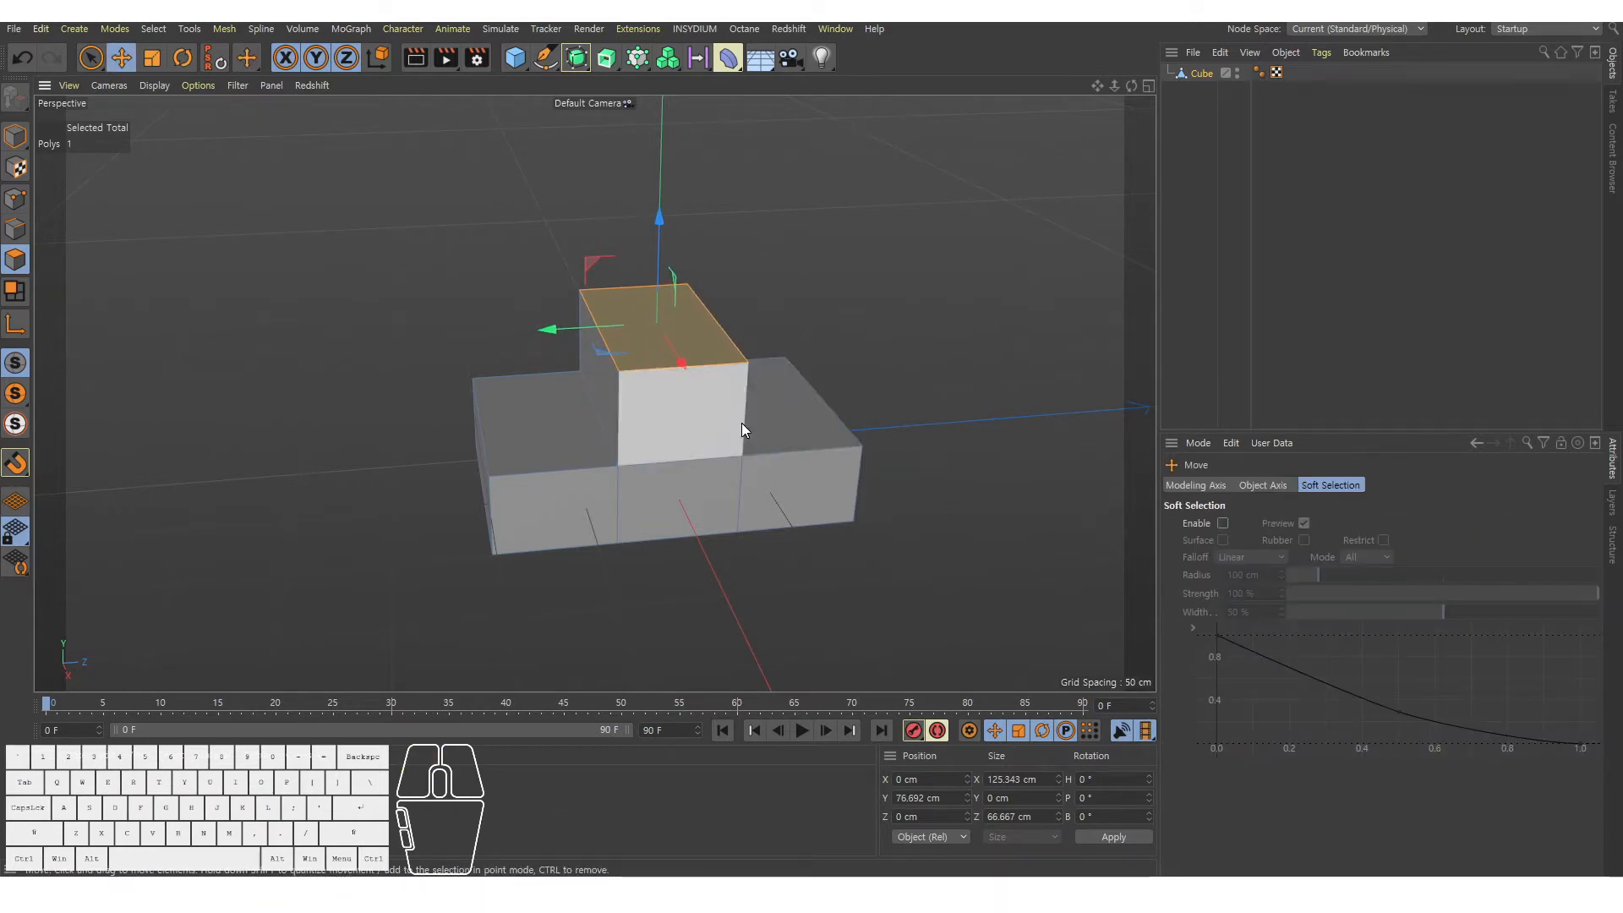
Show the model enlarged in the Right view and switch to point mode.
middle_click(779, 225)
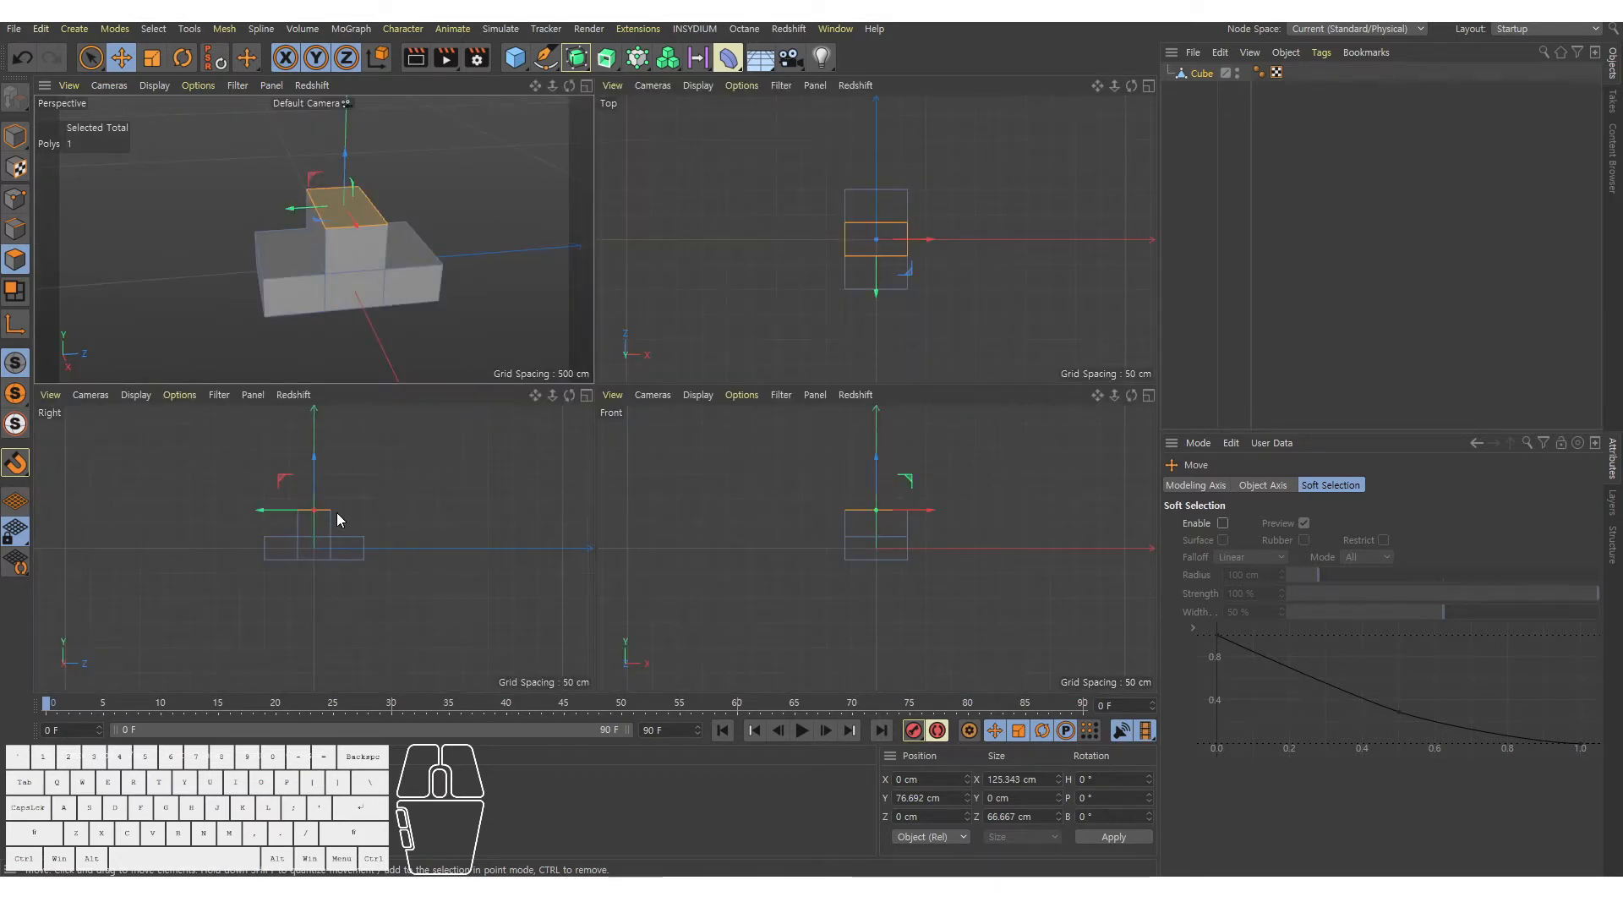
middle_click(380, 505)
alt+right_drag(551, 482, 647, 368)
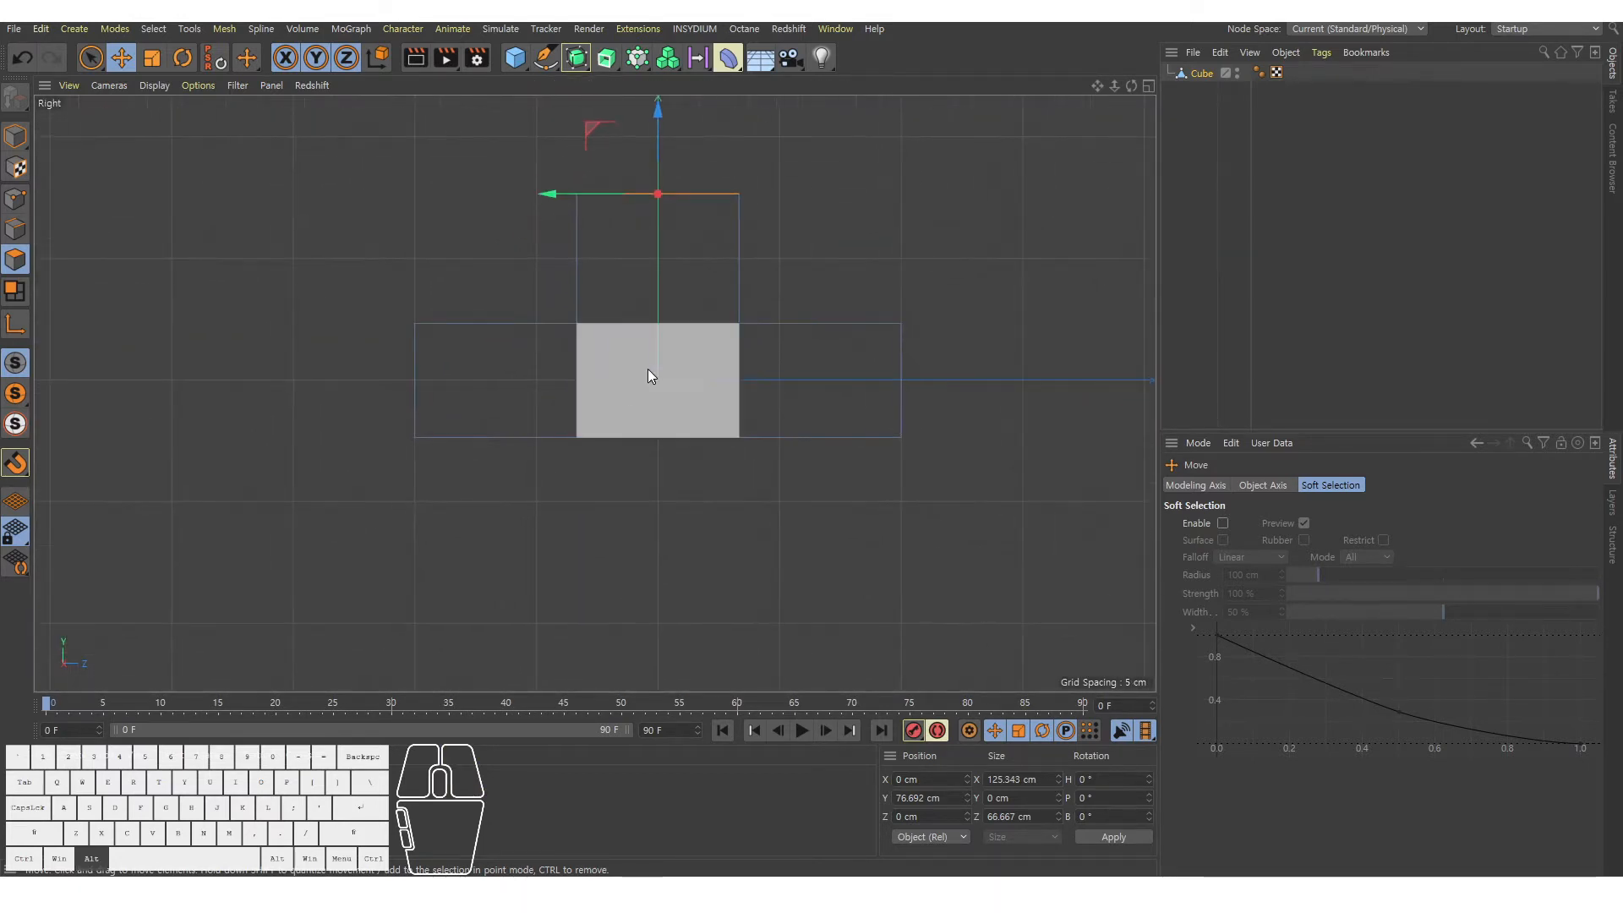
alt+middle_drag(648, 369, 576, 426)
click(12, 196)
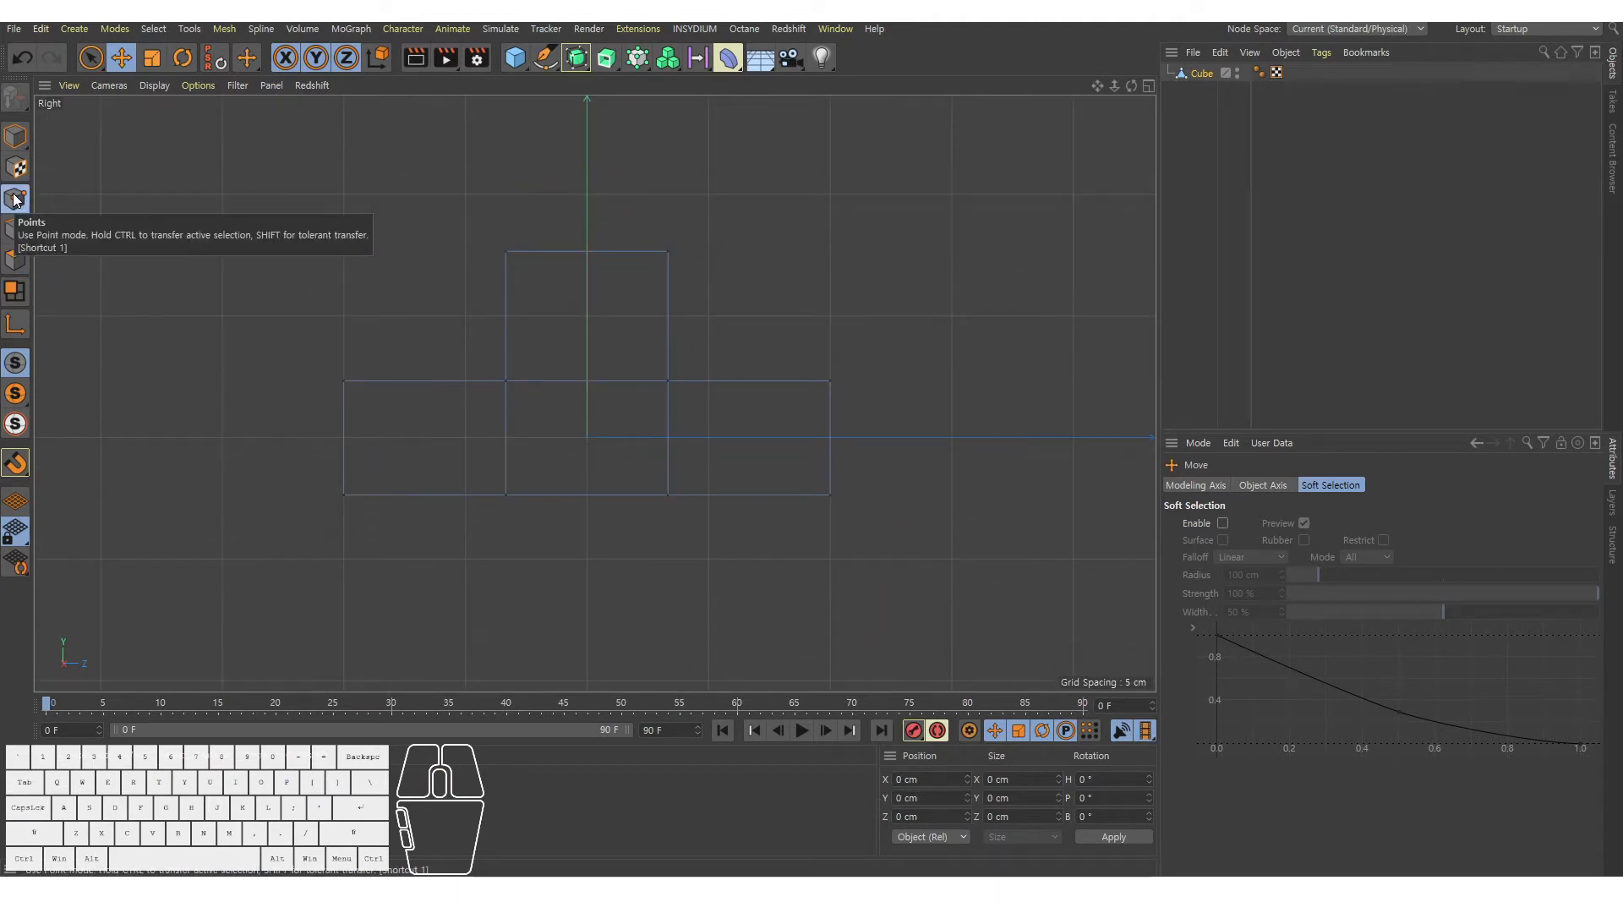
Try selecting points along the block's vertical edges with Live Selection, and clear the selection.
click(92, 59)
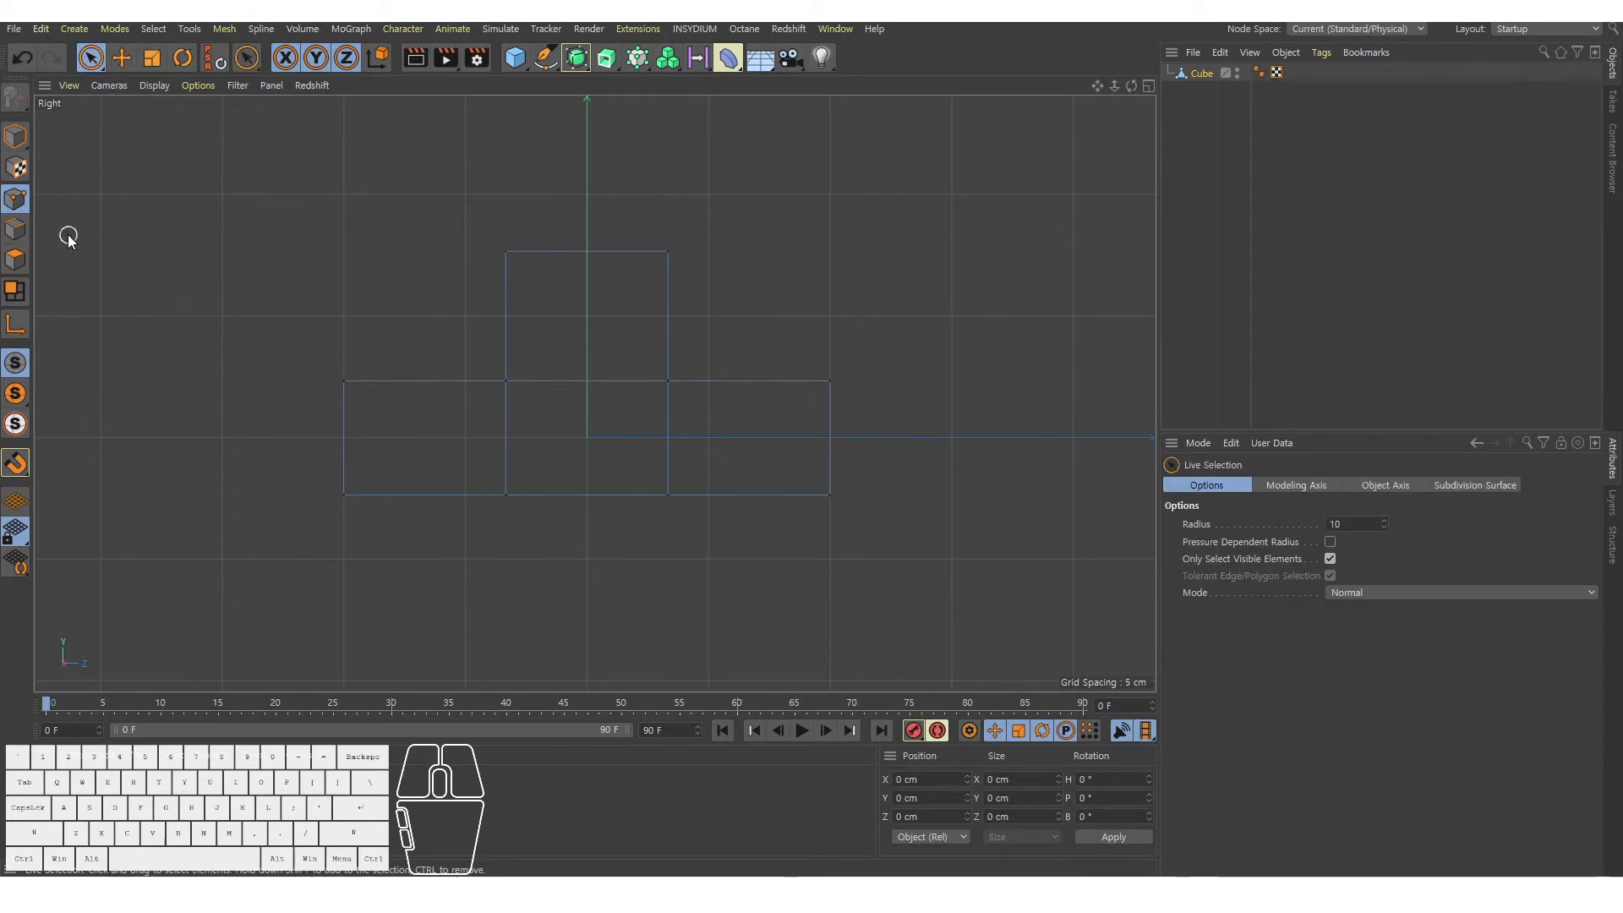
mouse_move(520, 266)
mouse_down()
mouse_move(507, 240)
mouse_move(513, 391)
mouse_up()
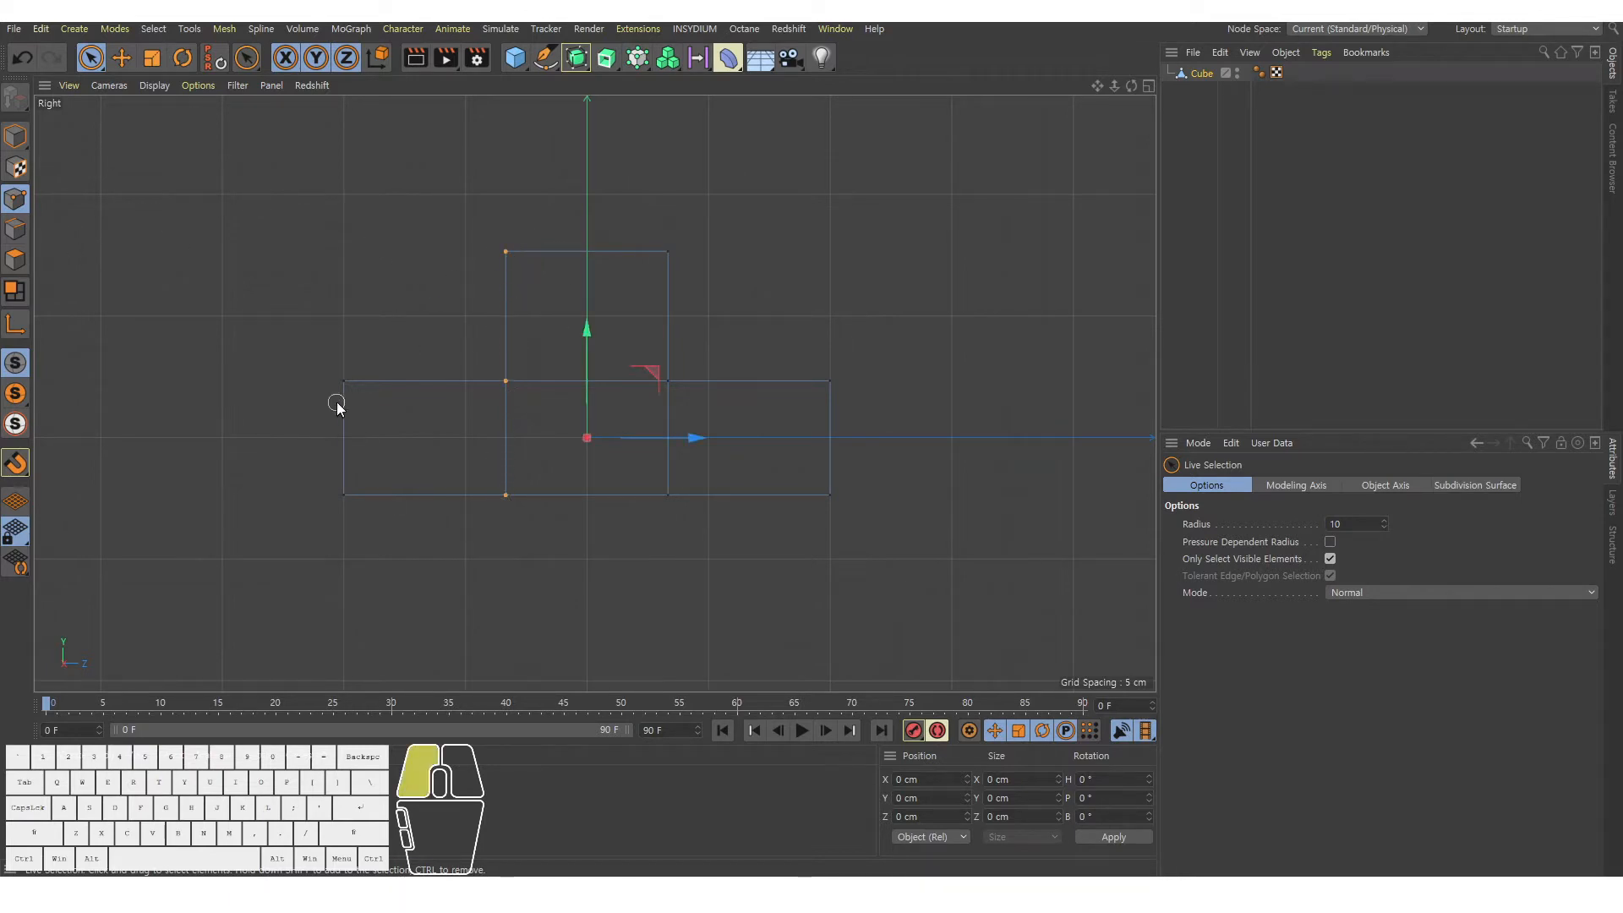
drag(336, 405, 346, 500)
click(310, 193)
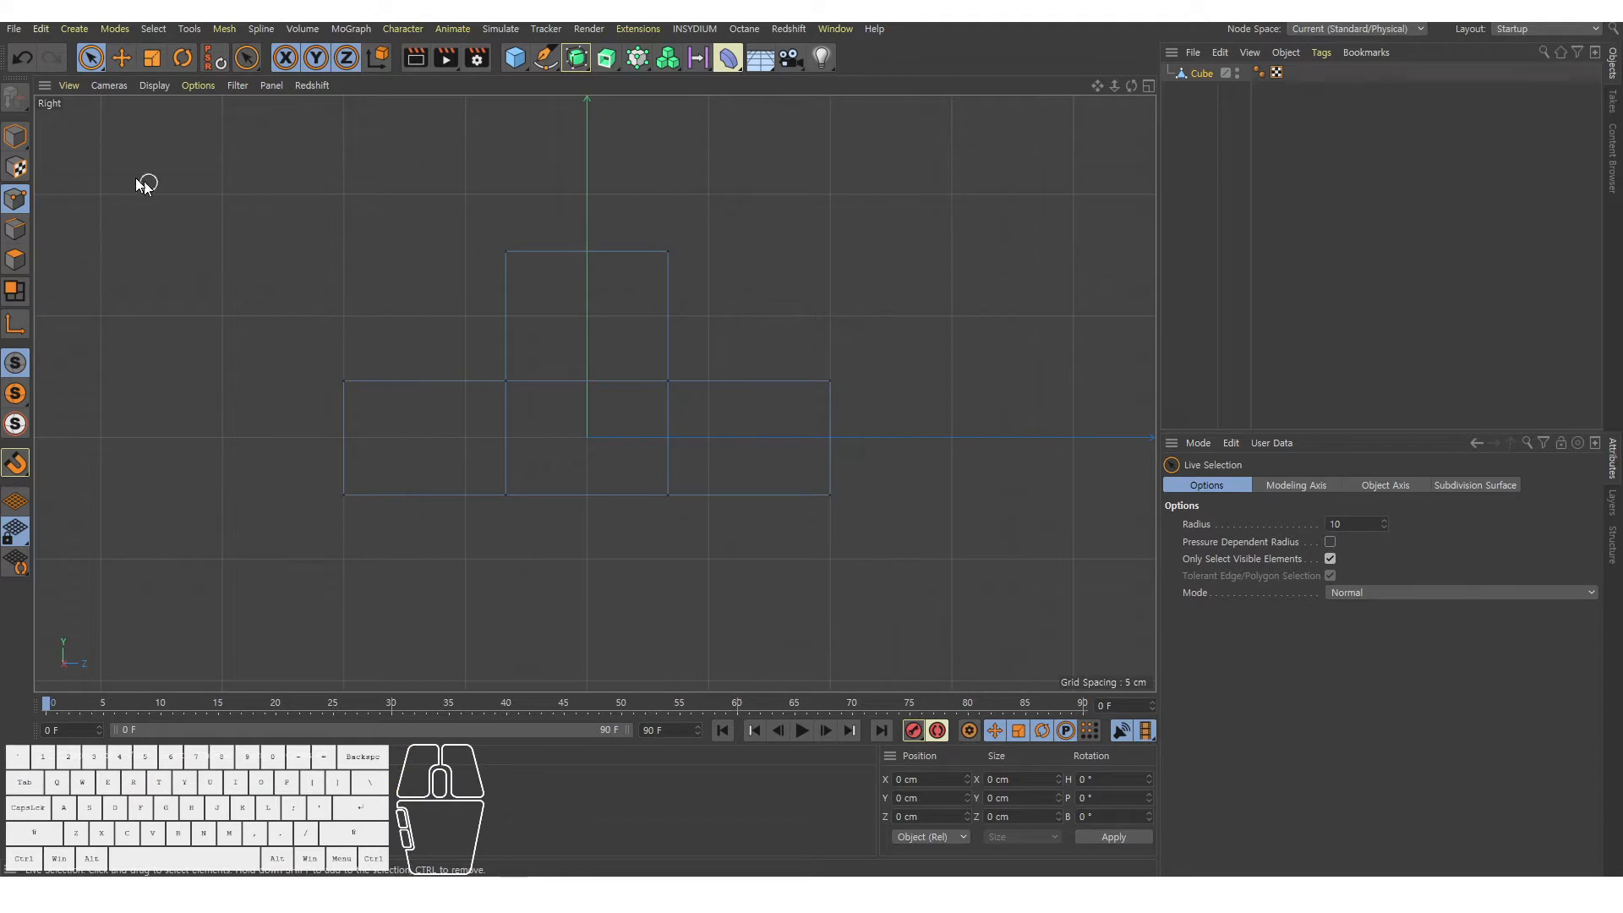
Box-select all points of the middle column with Rectangle Selection, limiting it to visible elements only.
drag(88, 60, 200, 108)
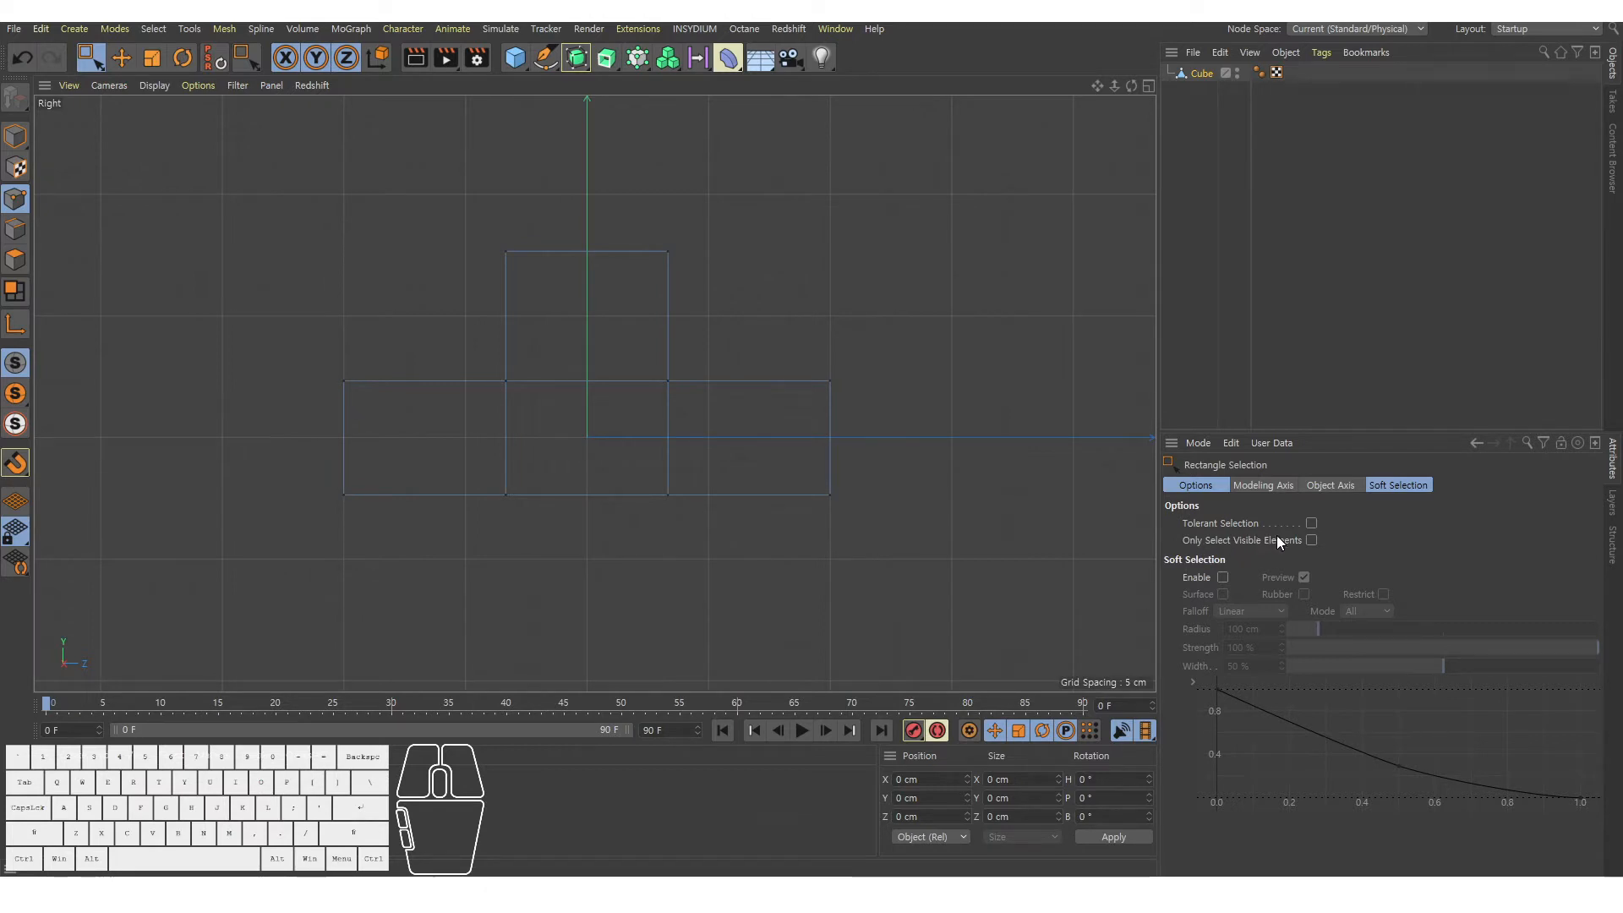
click(1311, 539)
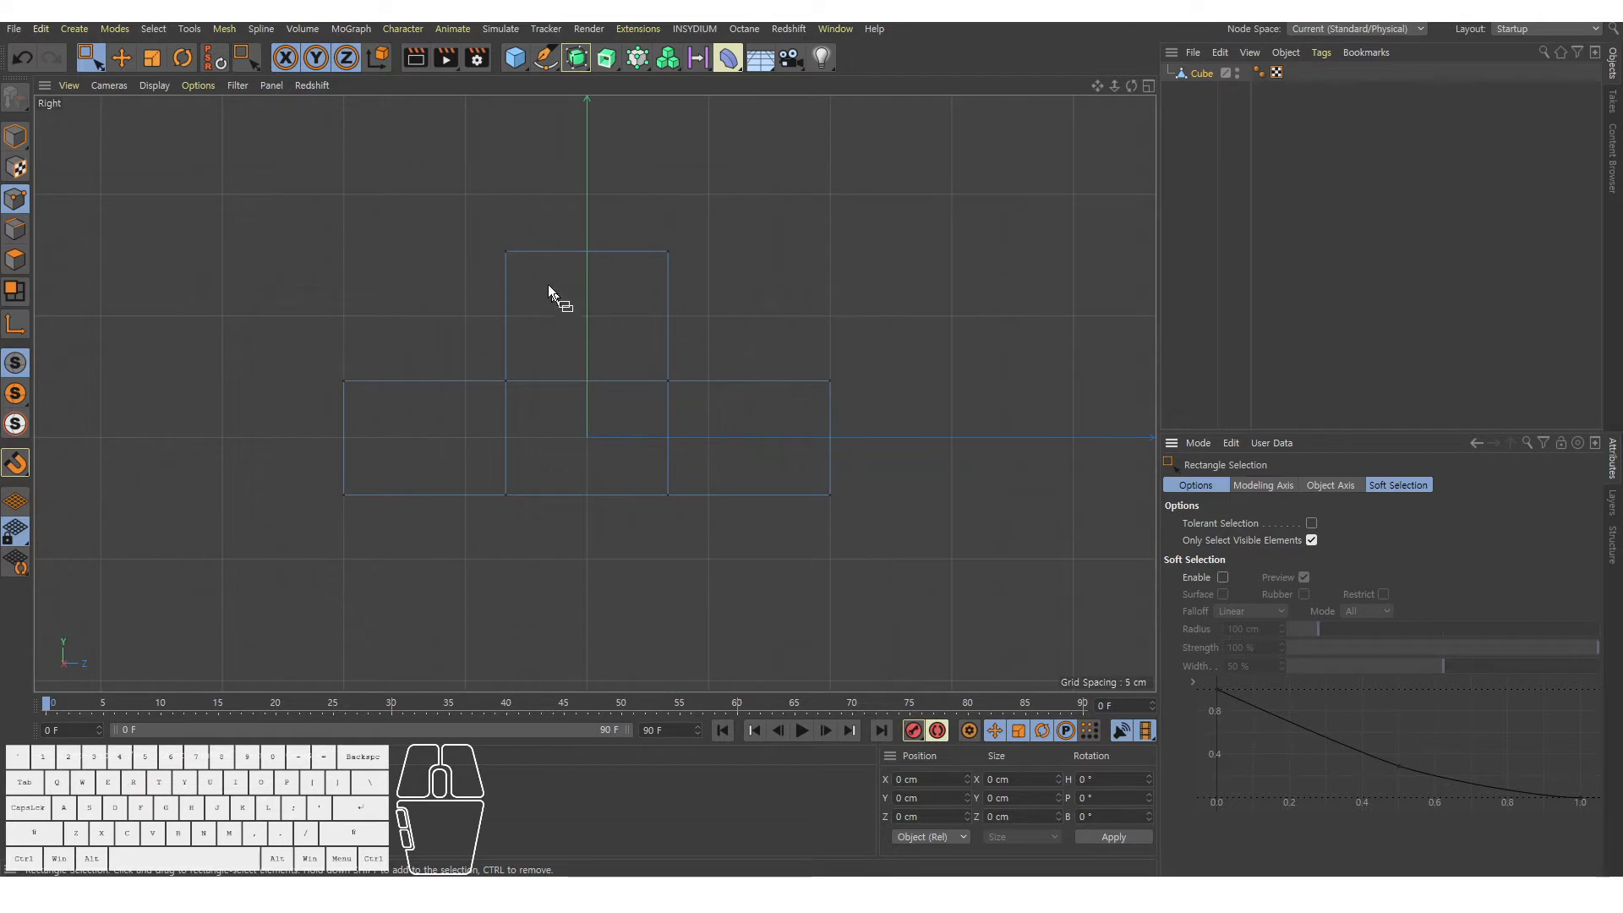
drag(470, 195, 718, 586)
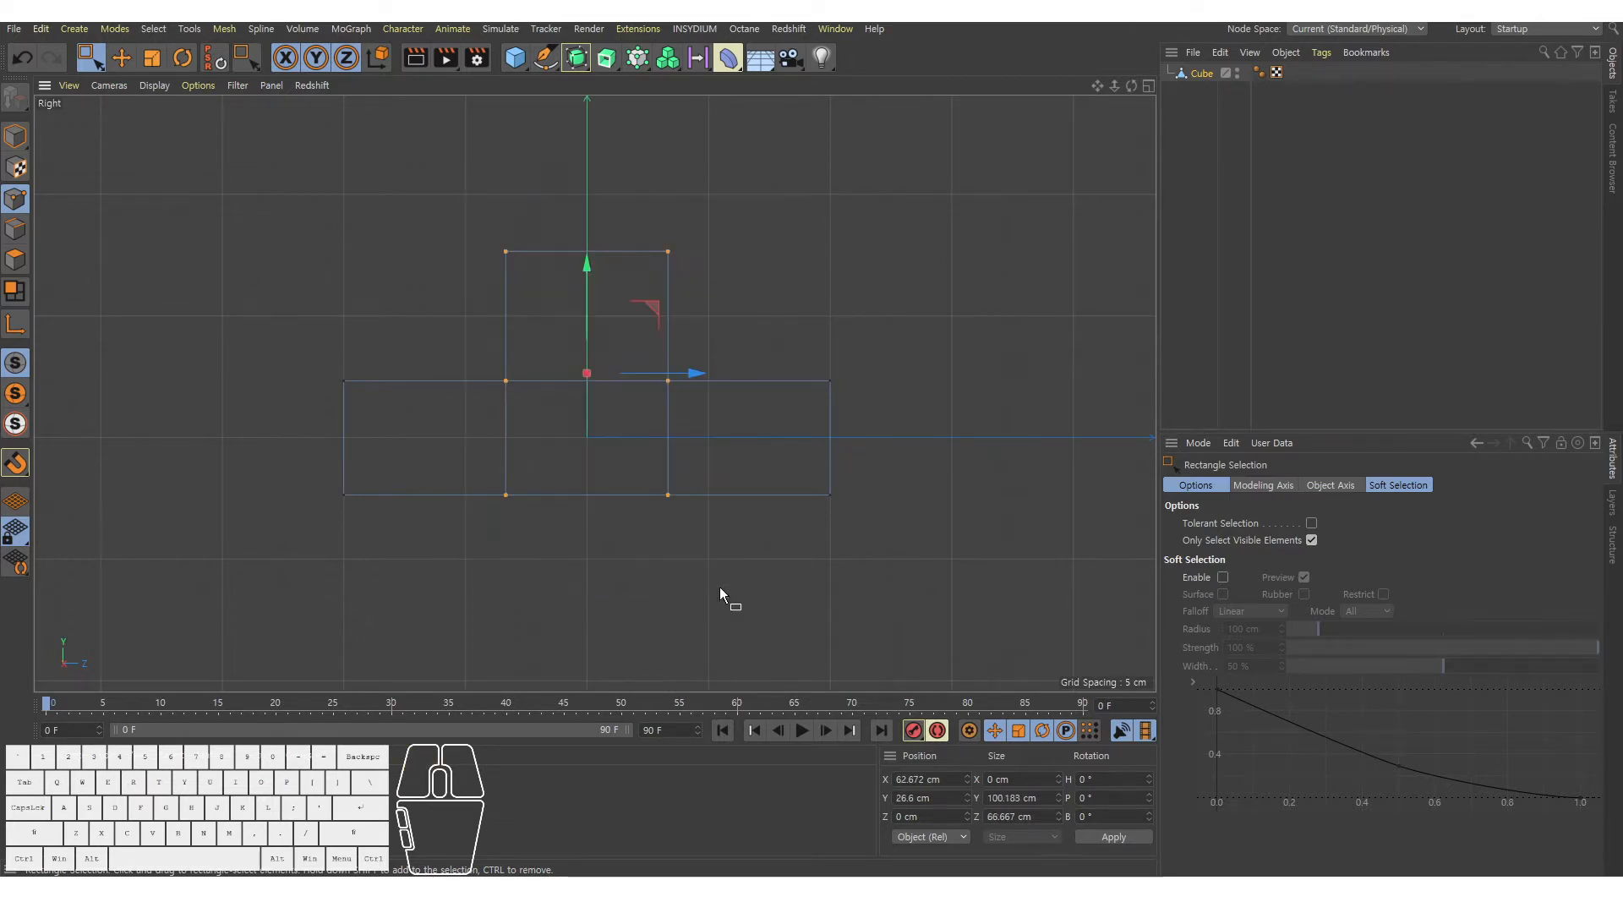
Examine from several angles in Perspective which middle-column points are selected, and return to the Right view.
middle_click(617, 503)
middle_click(529, 371)
alt+drag(381, 272, 560, 297)
alt+drag(497, 387, 739, 365)
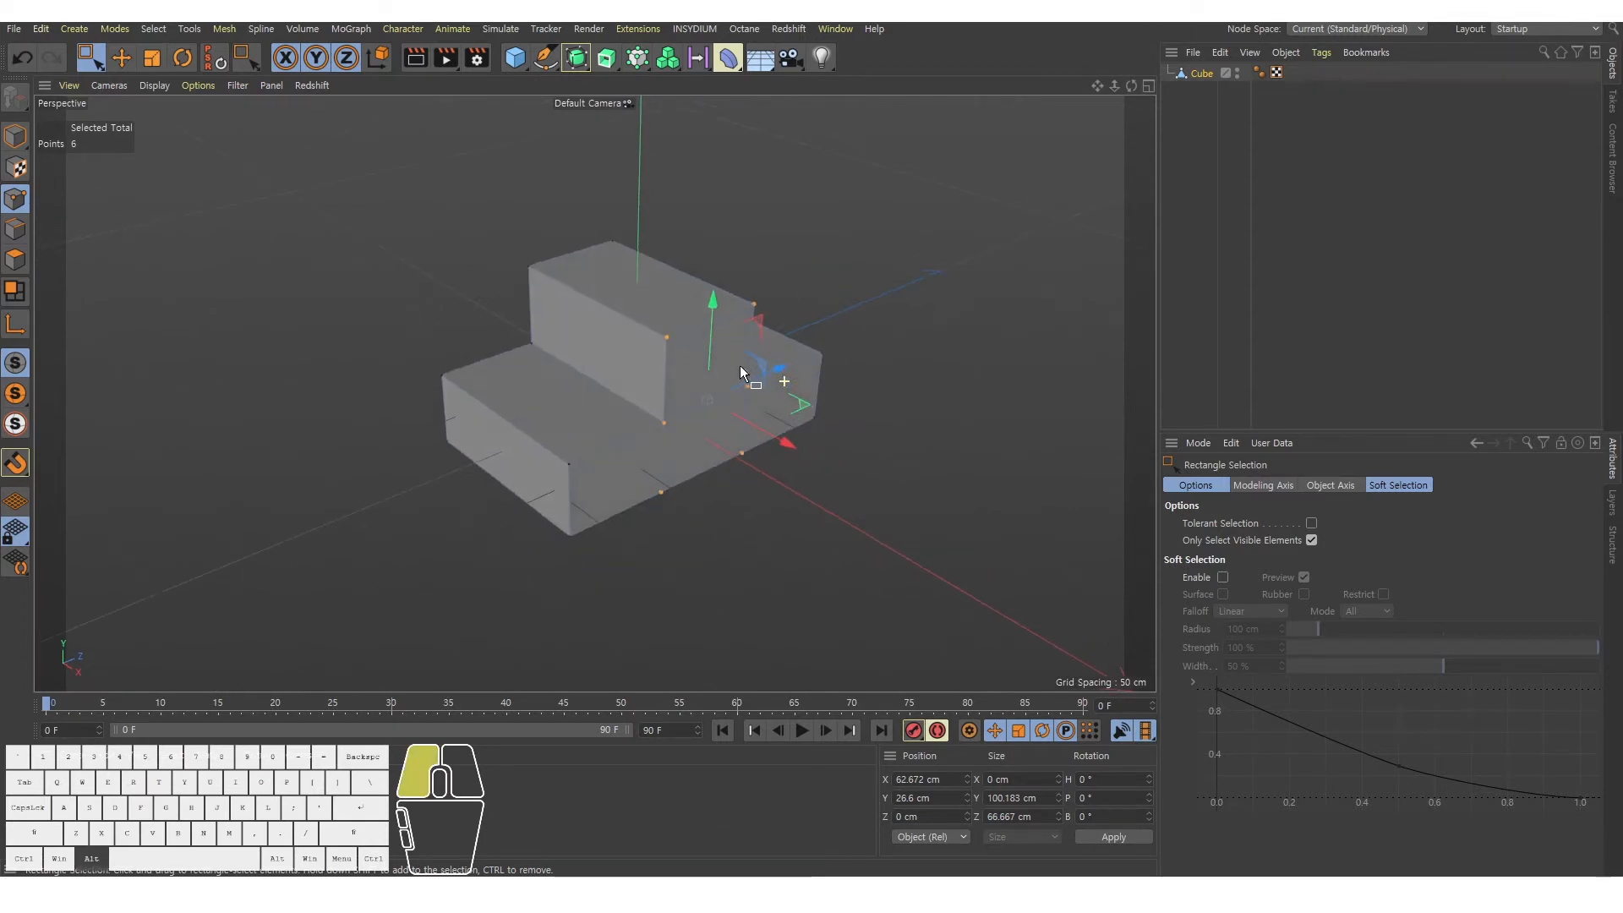
middle_click(748, 316)
middle_click(446, 503)
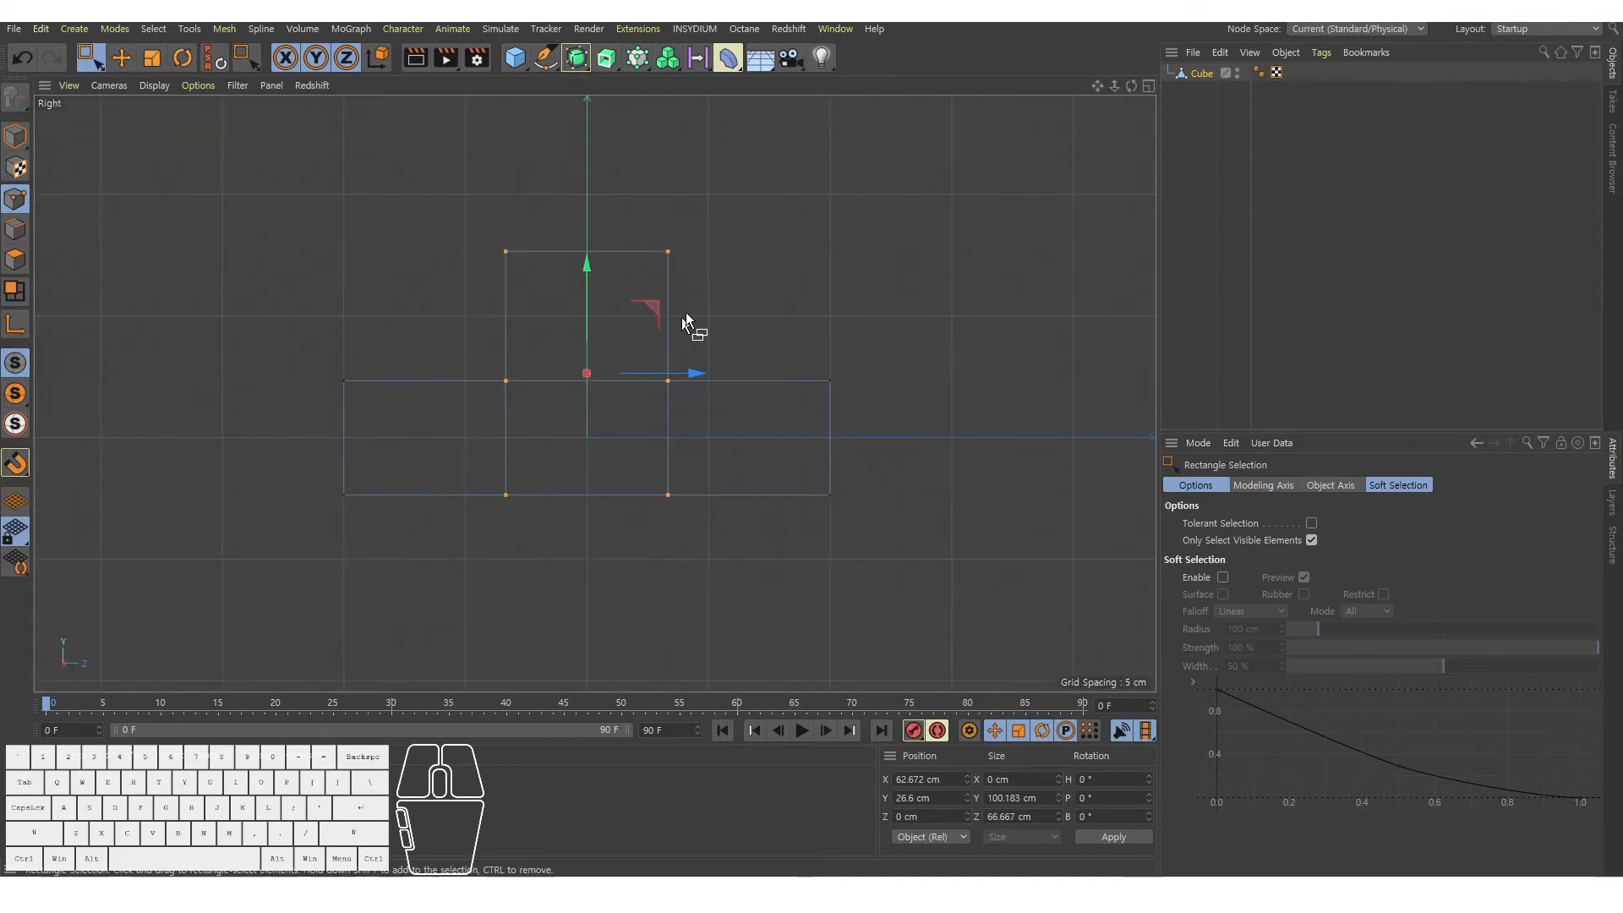
Turn off Only Select Visible Elements and box-select the middle column's points again, including those on the far side.
click(756, 303)
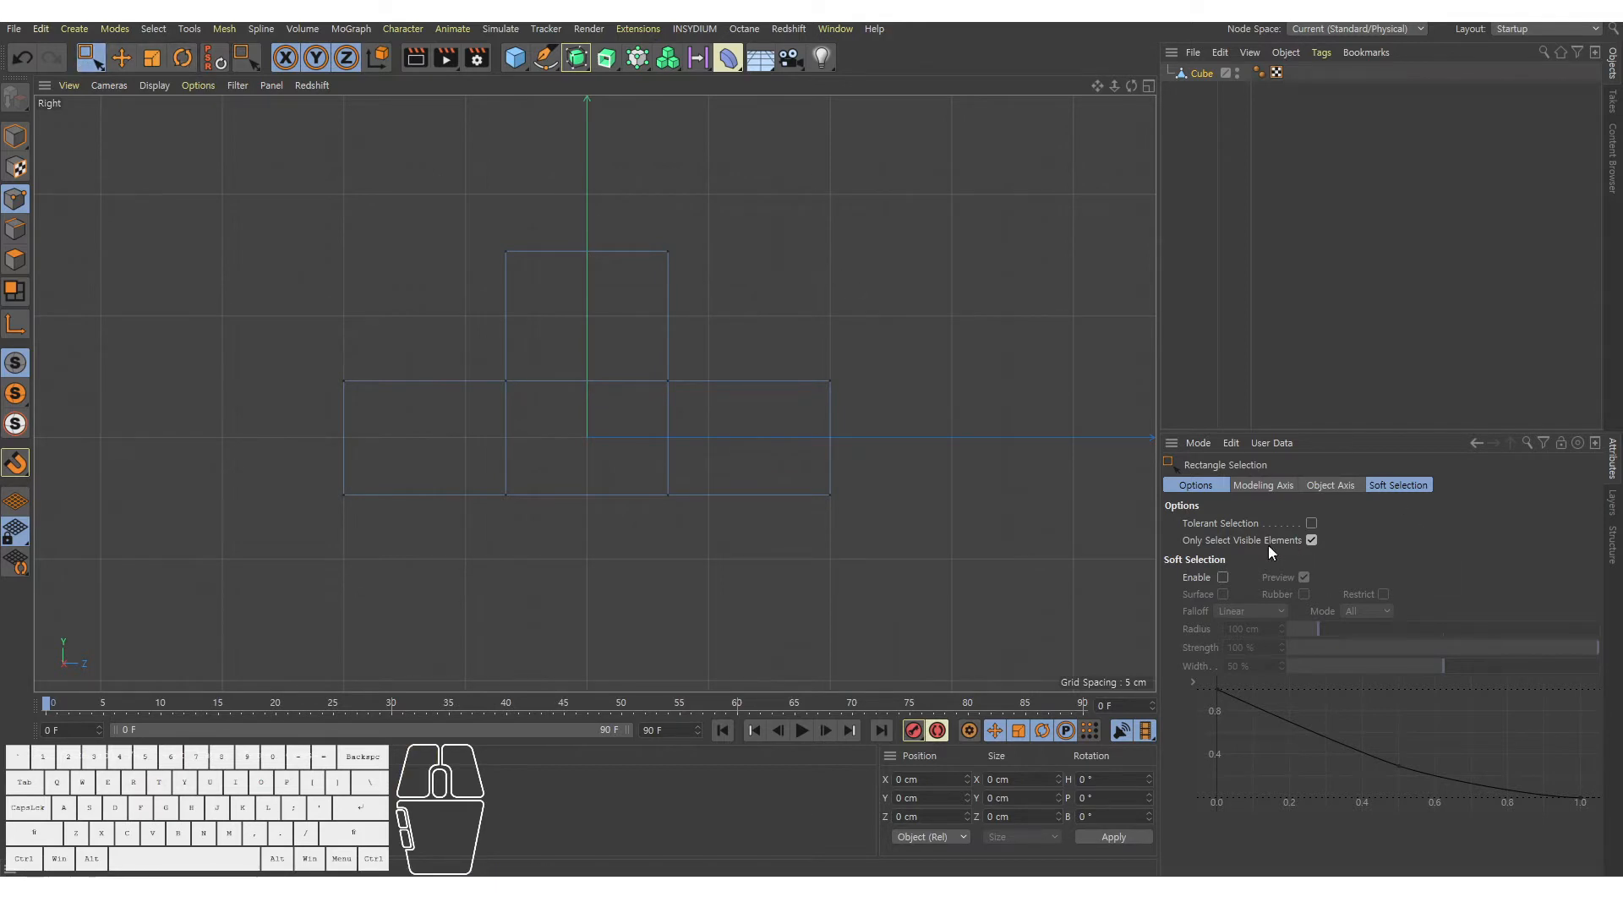
click(1311, 540)
click(1312, 539)
drag(410, 176, 705, 574)
Check the through-selection of the middle-column points in Perspective and go back to the Right view.
middle_click(651, 541)
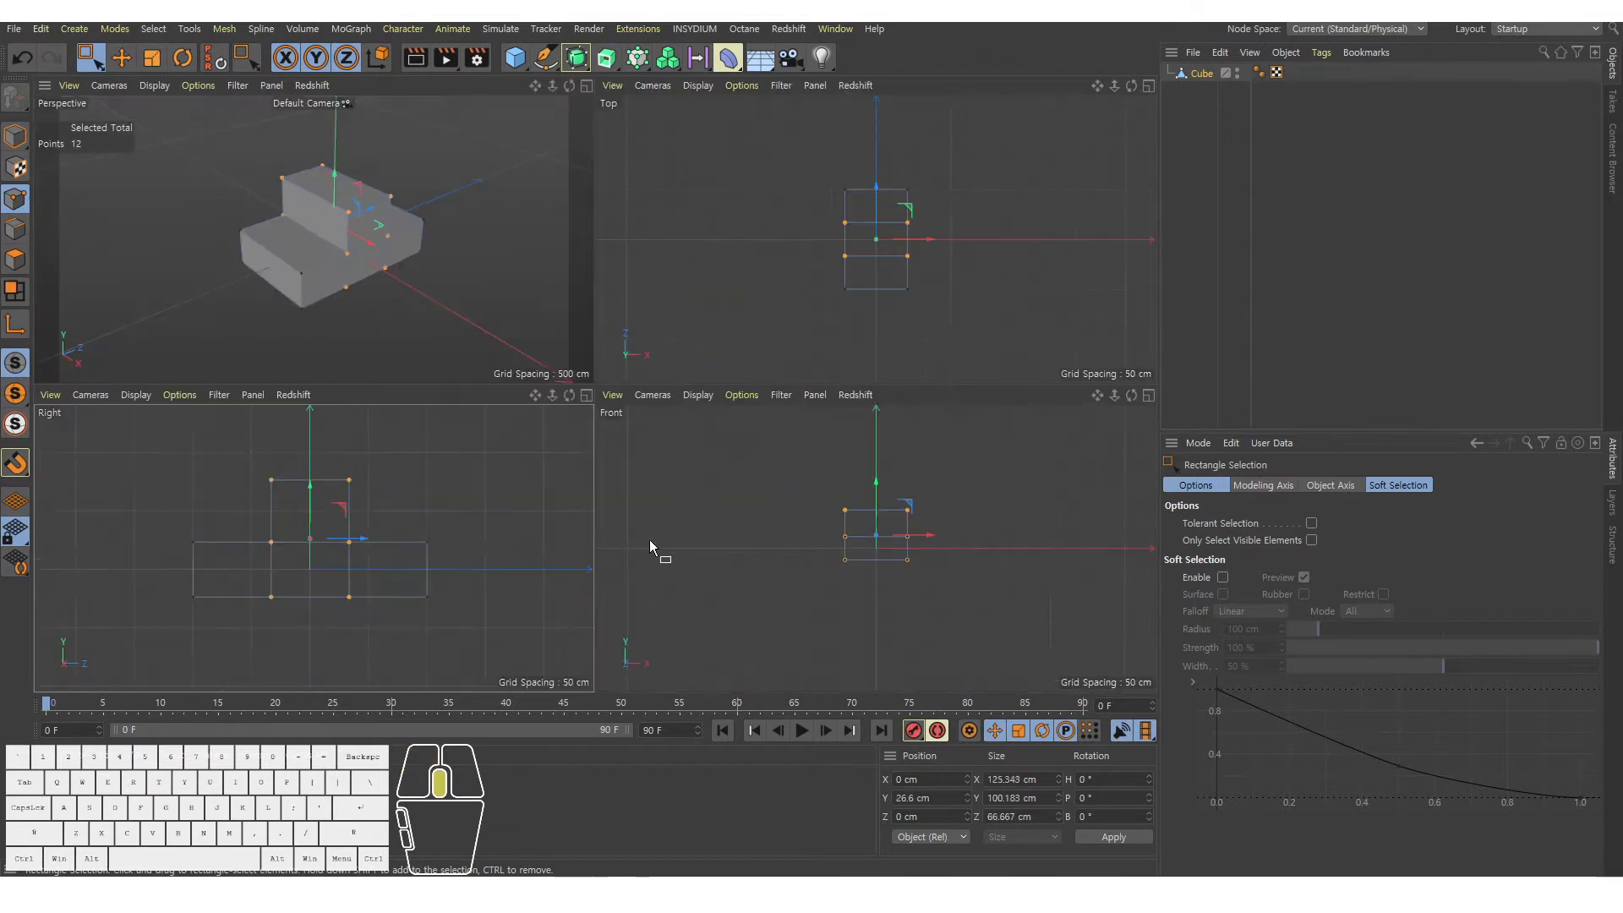
middle_click(417, 311)
alt+drag(596, 416, 797, 347)
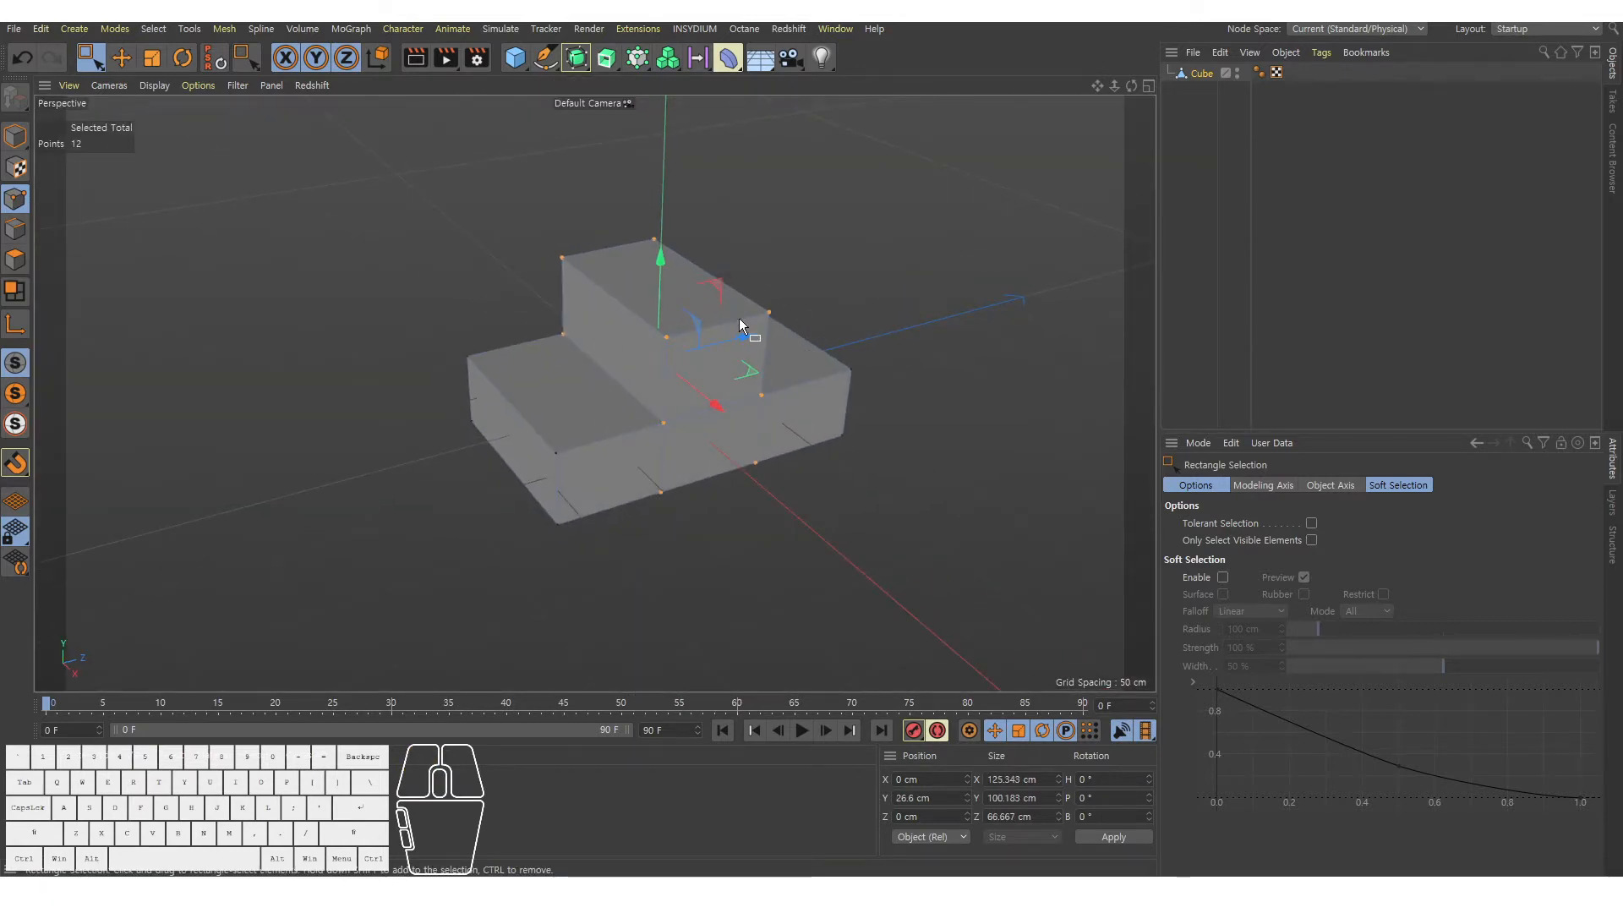
middle_click(759, 242)
middle_click(409, 480)
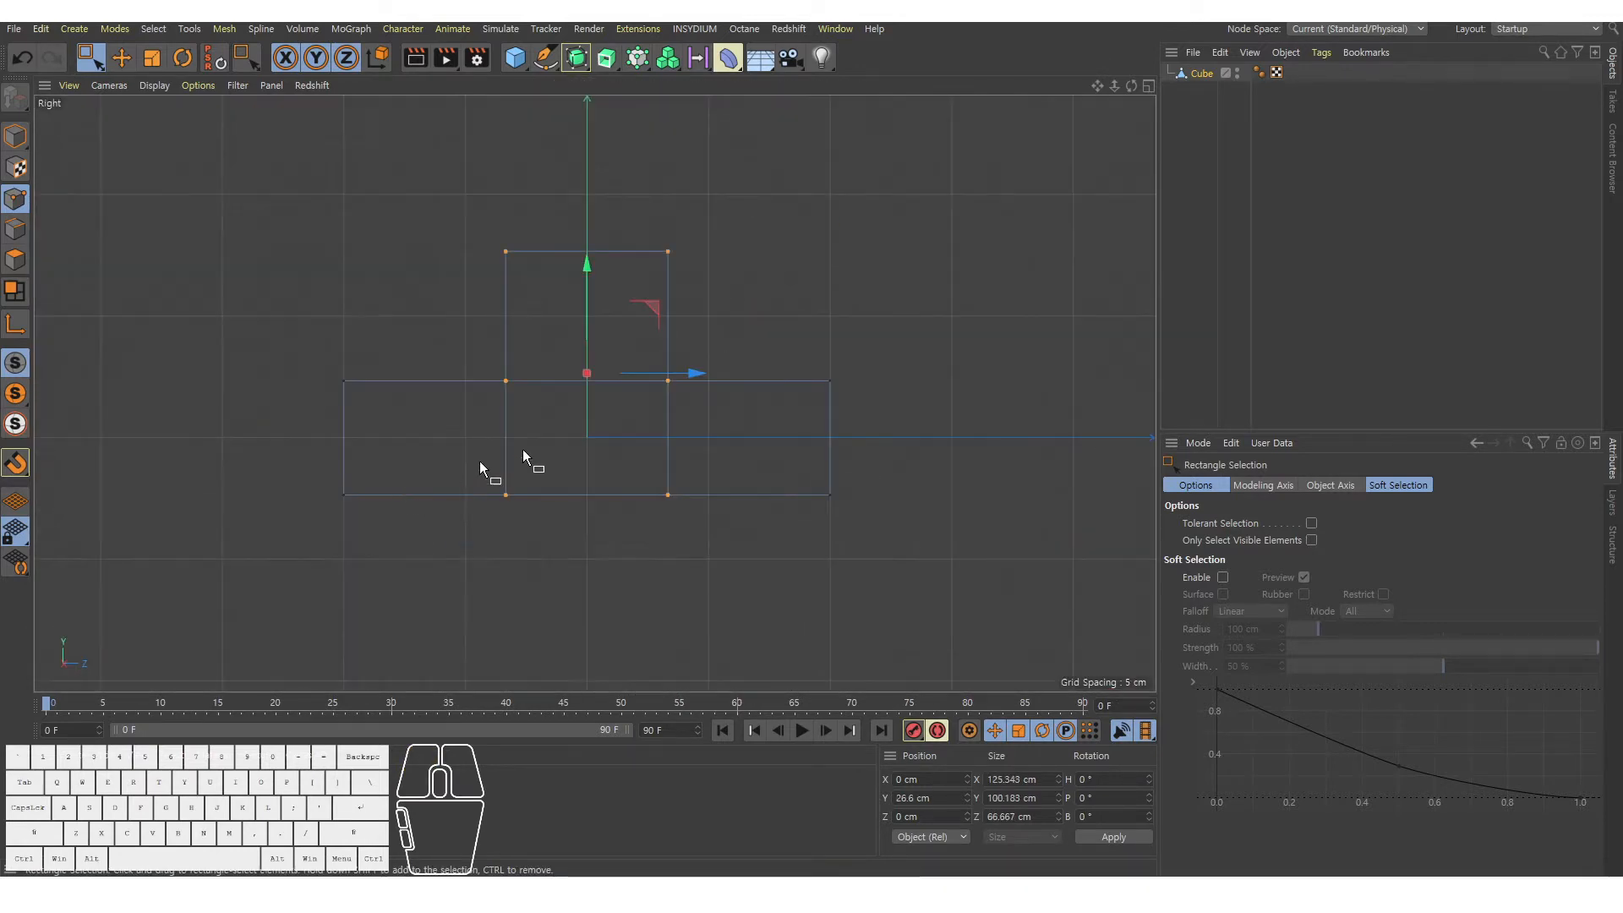
Box-select the lower body's middle points and scale them along Z to a 120 cm spread, giving the cabin sloped sides.
alt+right_drag(608, 414, 776, 309)
alt+drag(776, 309, 578, 370)
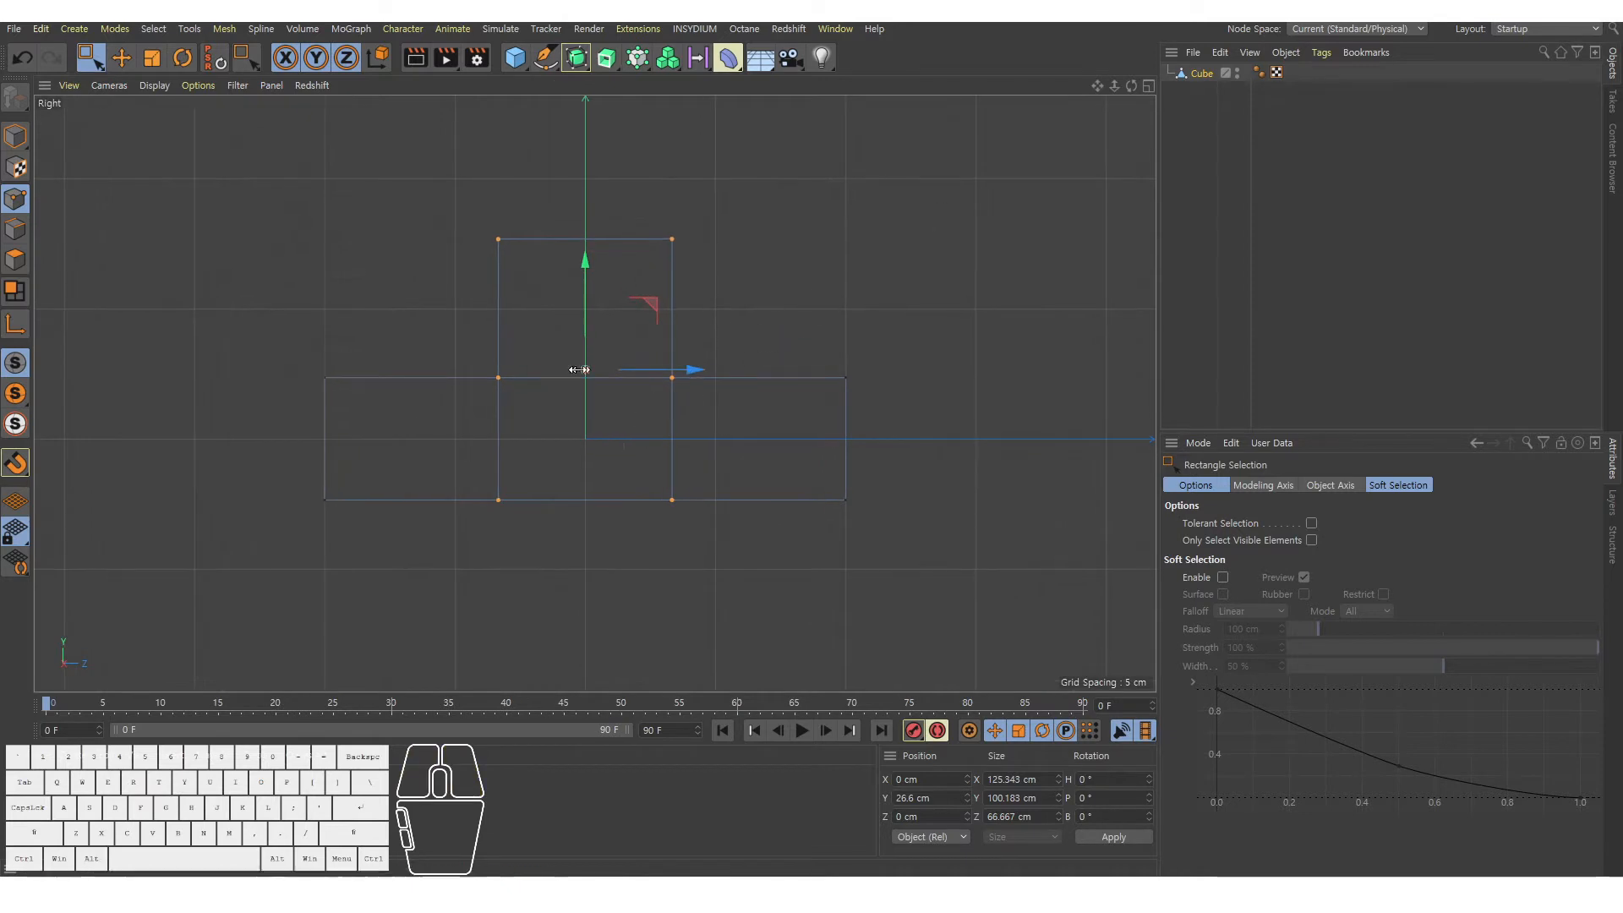
click(416, 316)
drag(461, 350, 705, 570)
key(t)
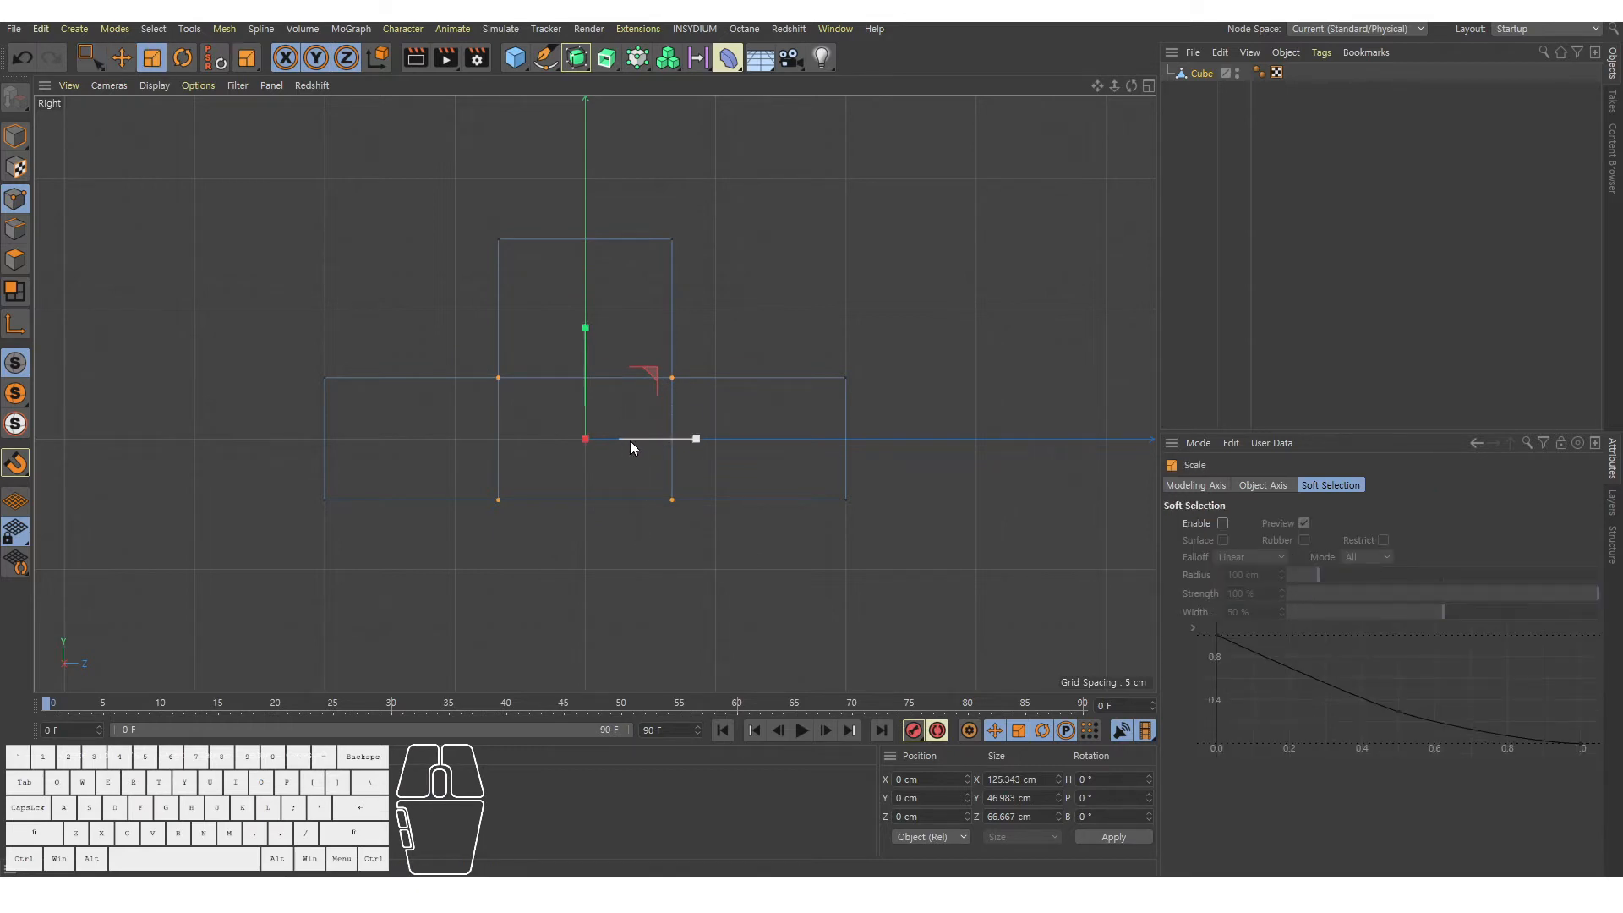
drag(644, 443, 687, 441)
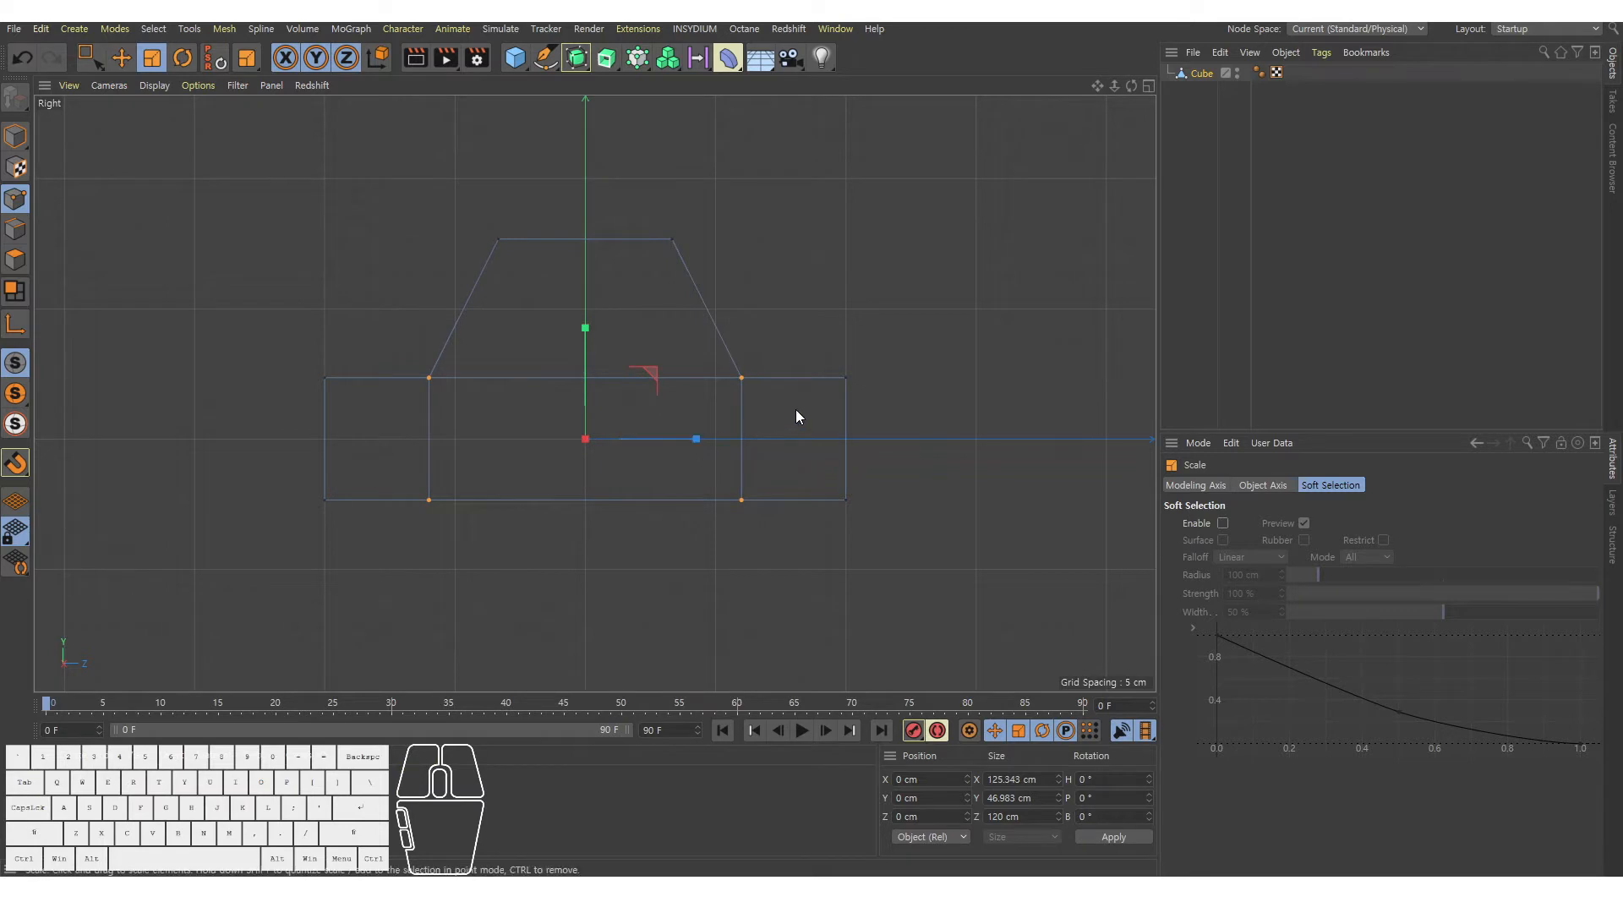
Box-select the upper corner points at both ends of the lower body and lower them to about Y 17.3 cm.
alt+middle_drag(796, 416, 777, 427)
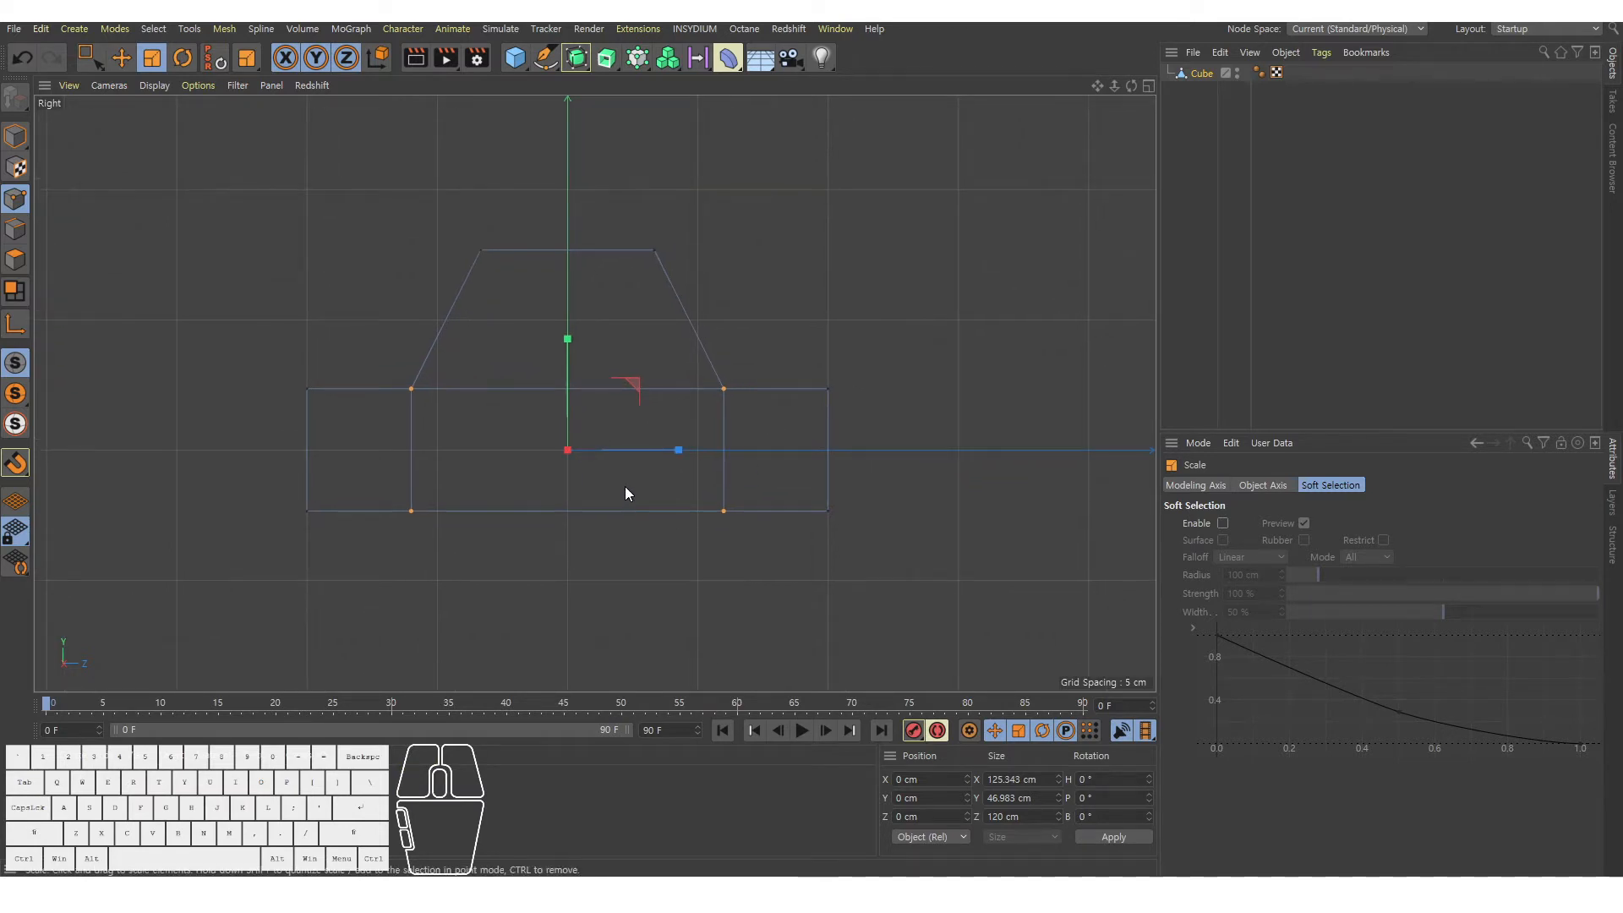
key(0)
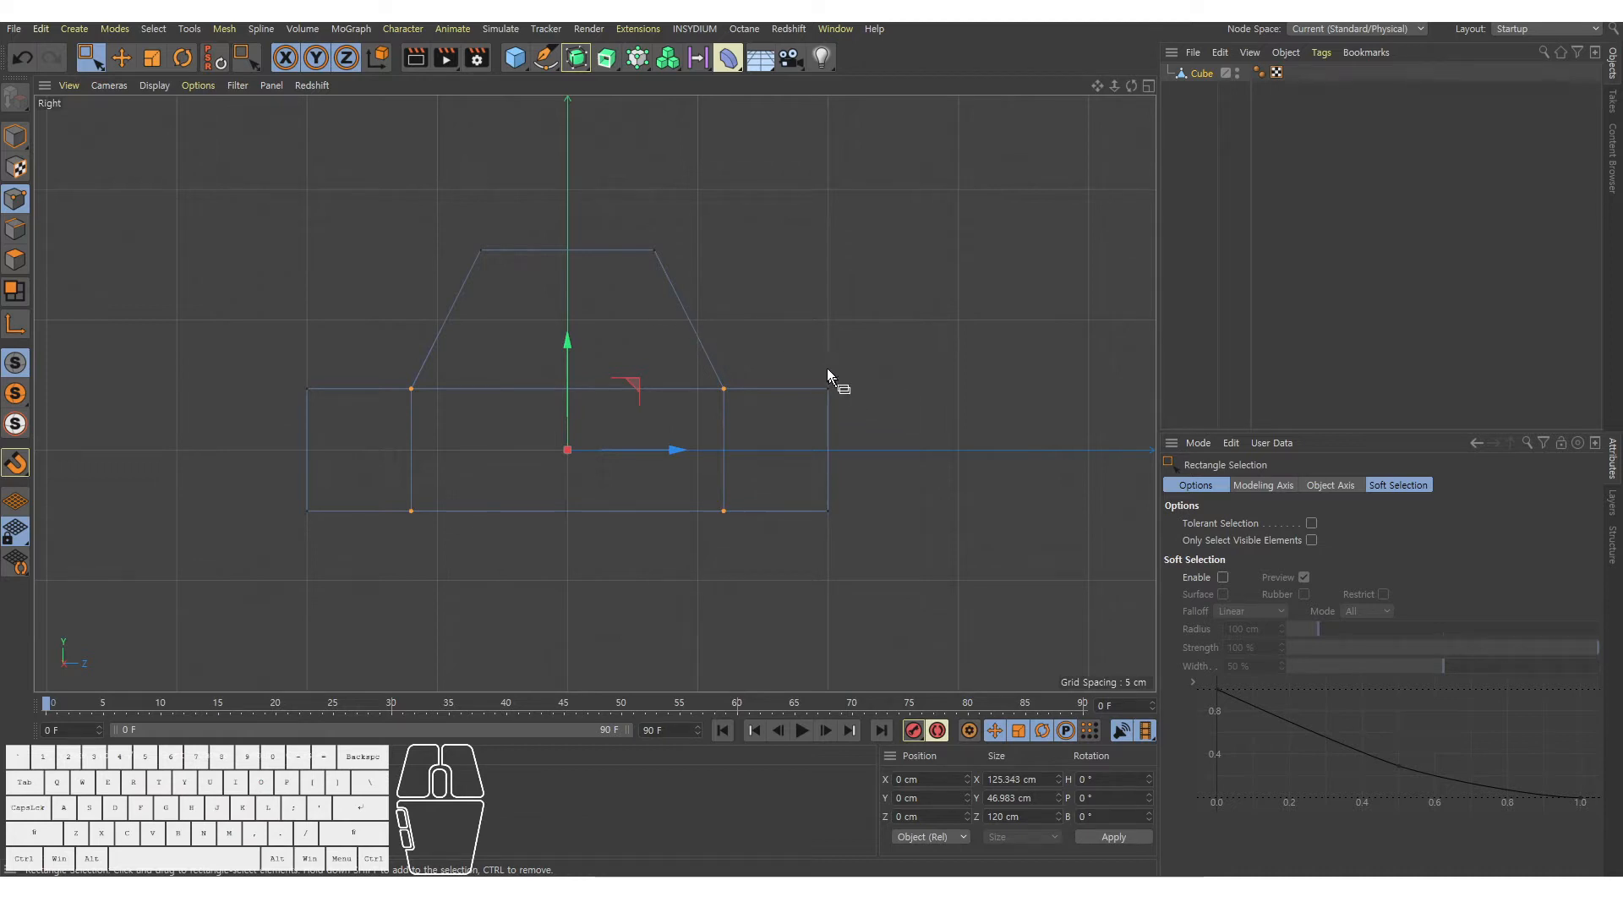
drag(802, 344, 879, 438)
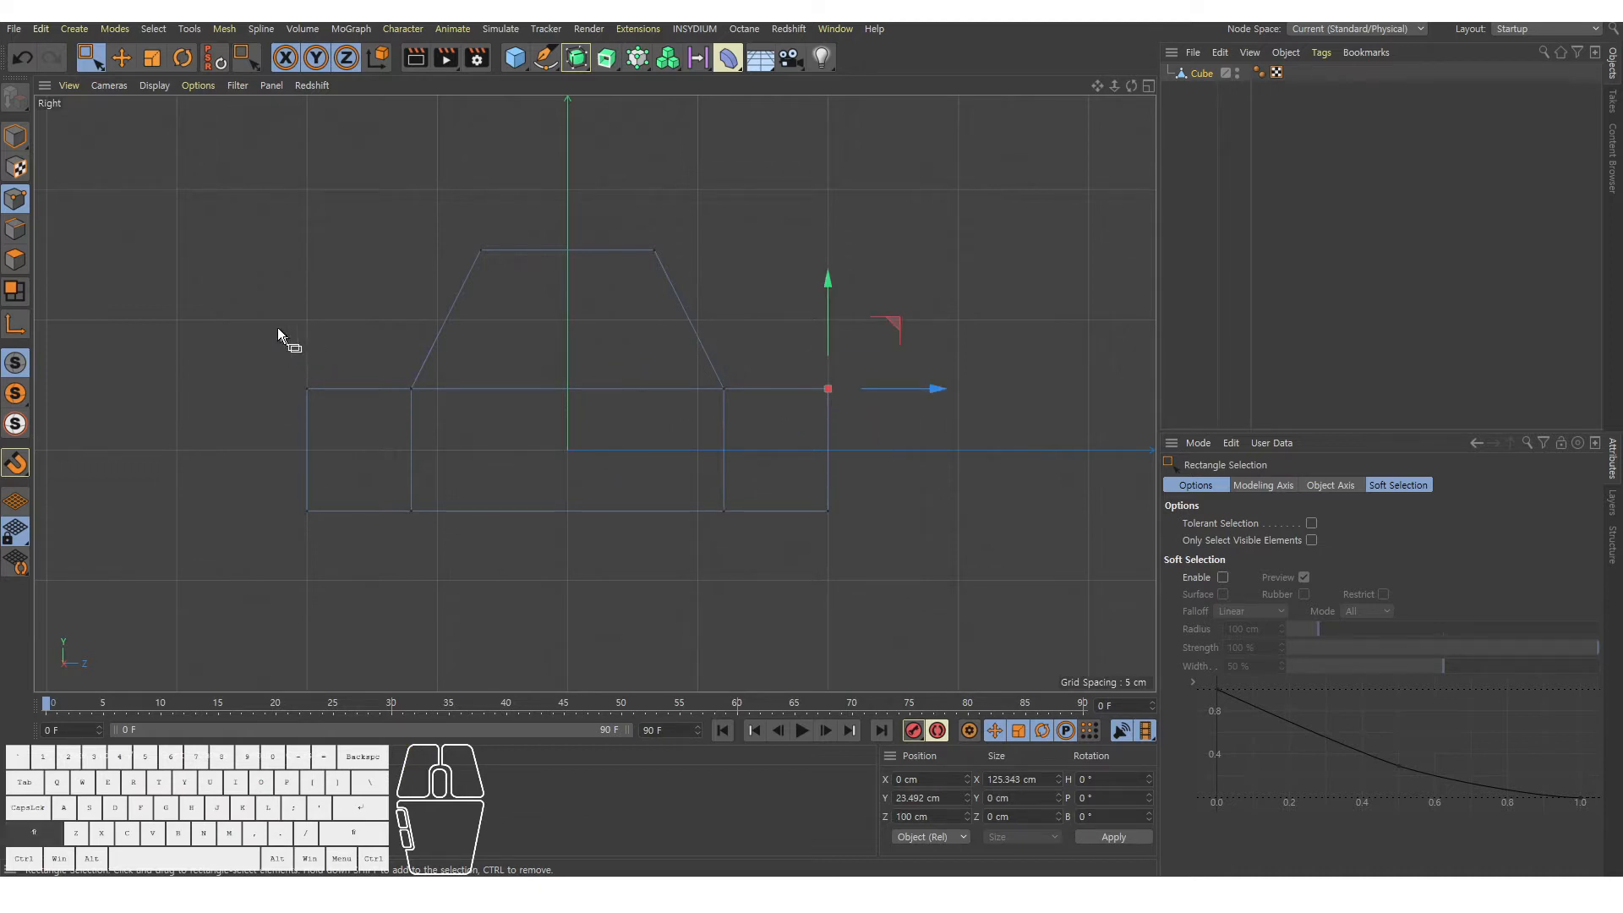
shift+drag(278, 327, 351, 414)
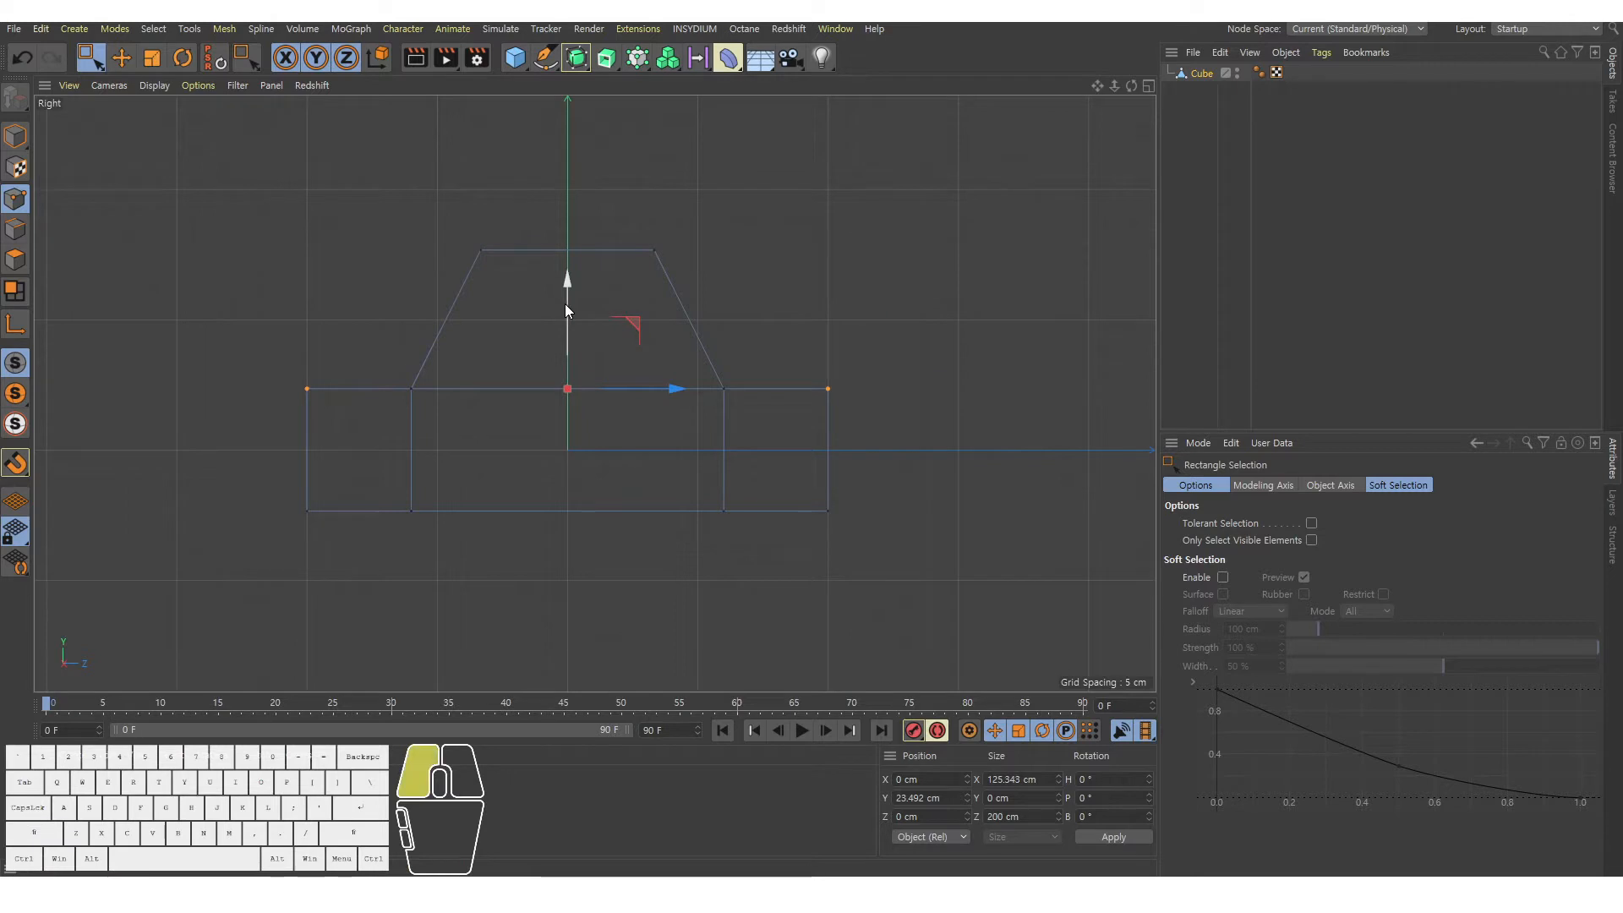
drag(564, 302, 641, 419)
middle_click(570, 414)
middle_click(484, 322)
alt+right_drag(641, 419, 729, 415)
alt+middle_drag(683, 286, 622, 315)
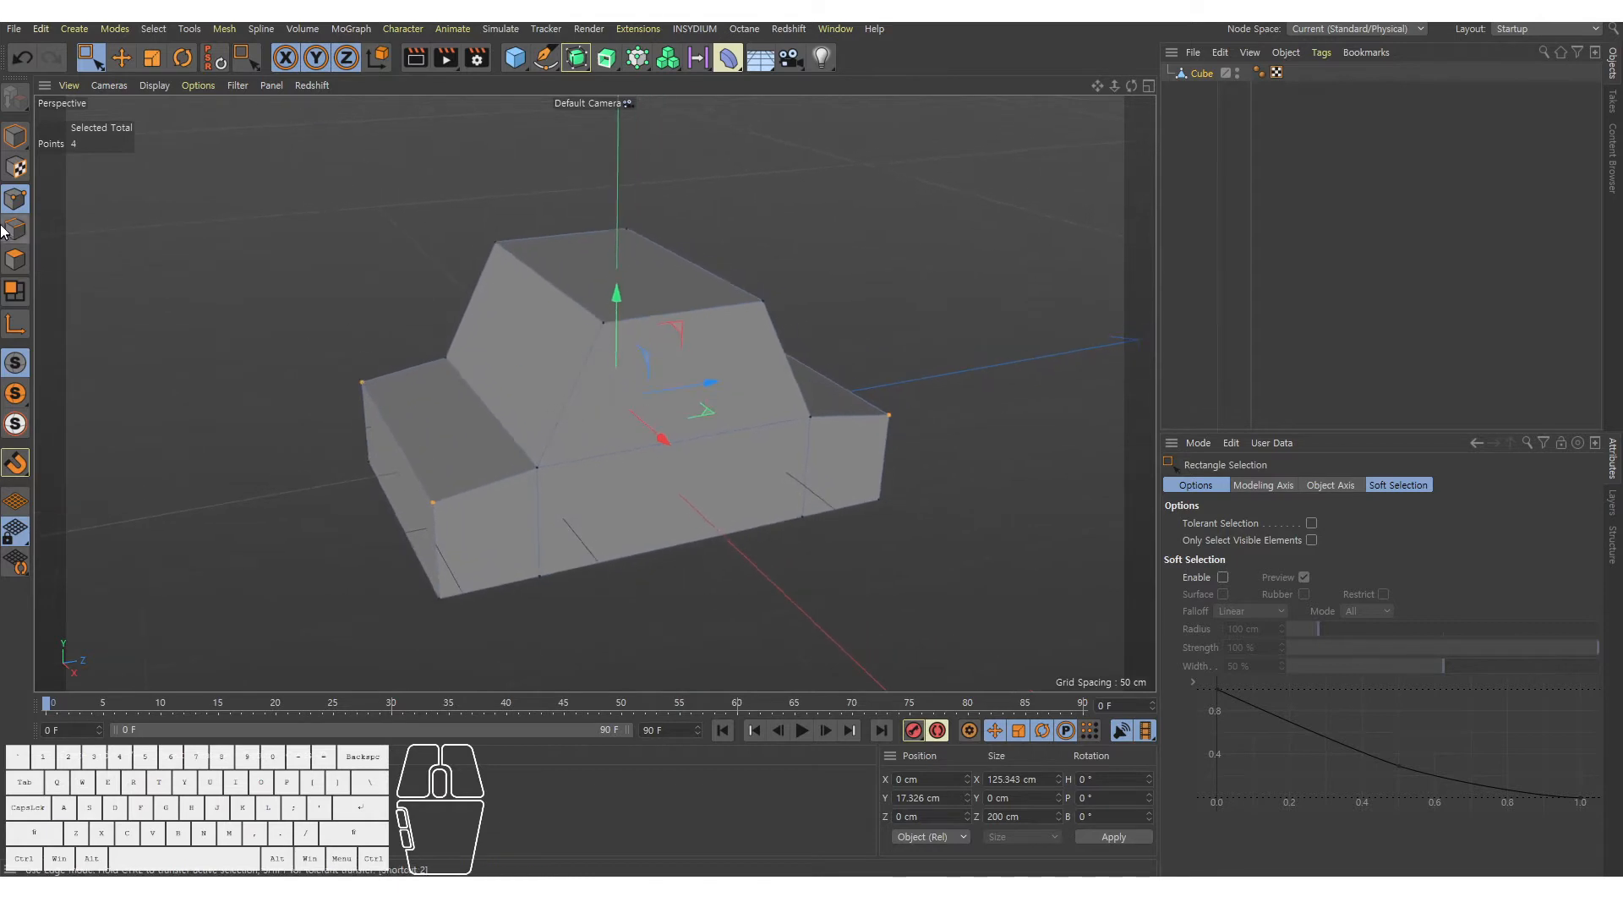
Switch to polygon editing for the car body and clear the face selection.
click(122, 61)
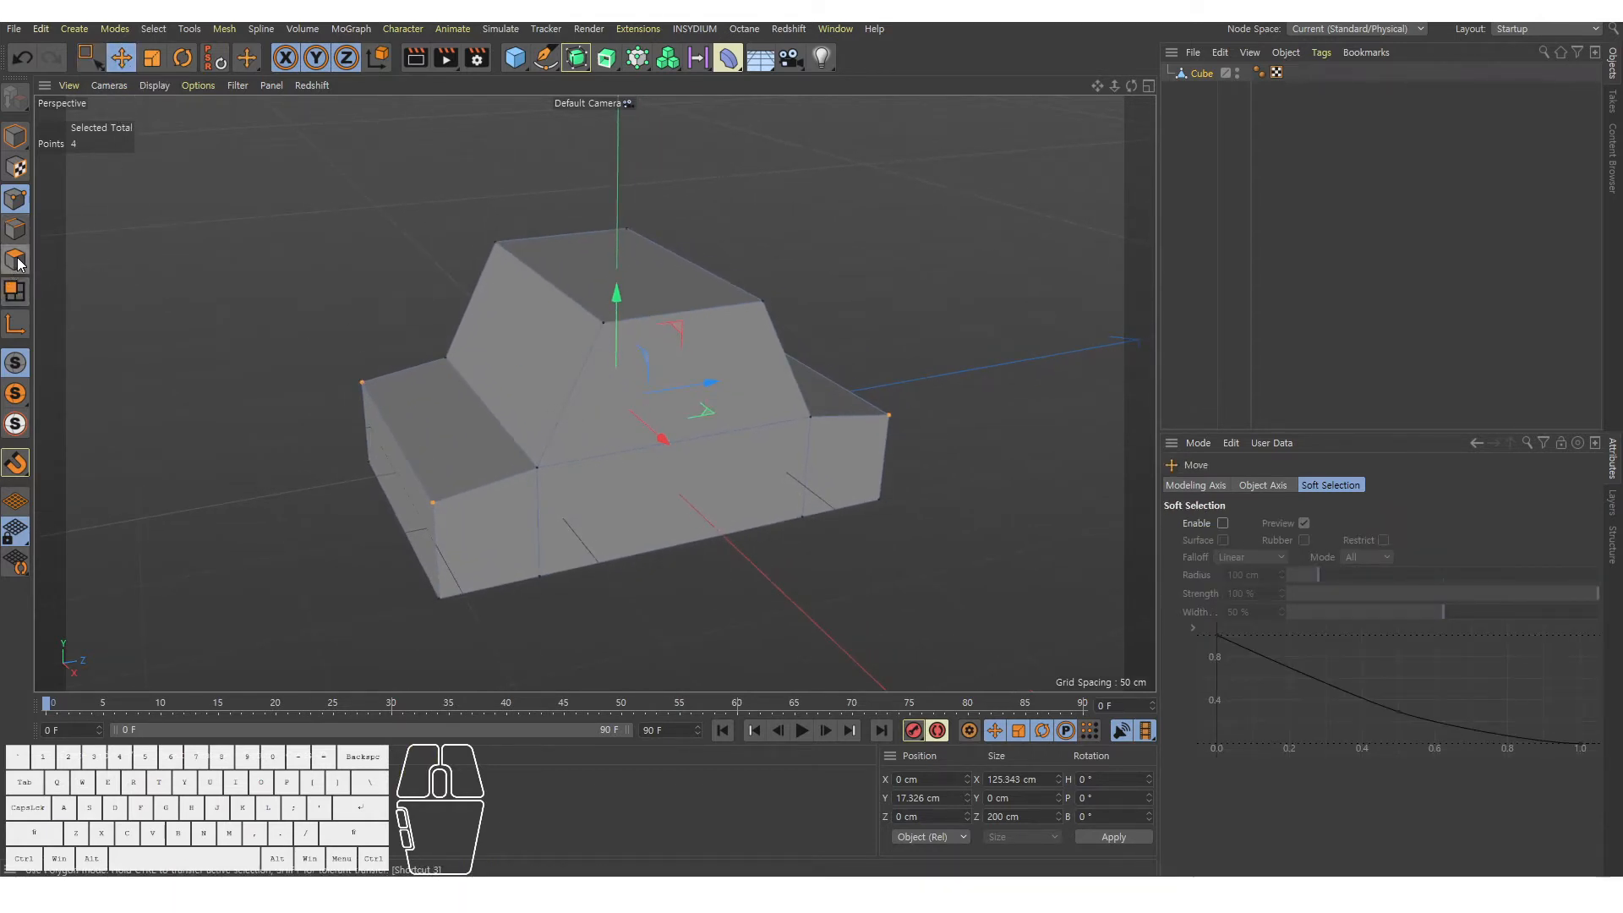
click(17, 263)
alt+drag(661, 367, 692, 394)
click(814, 256)
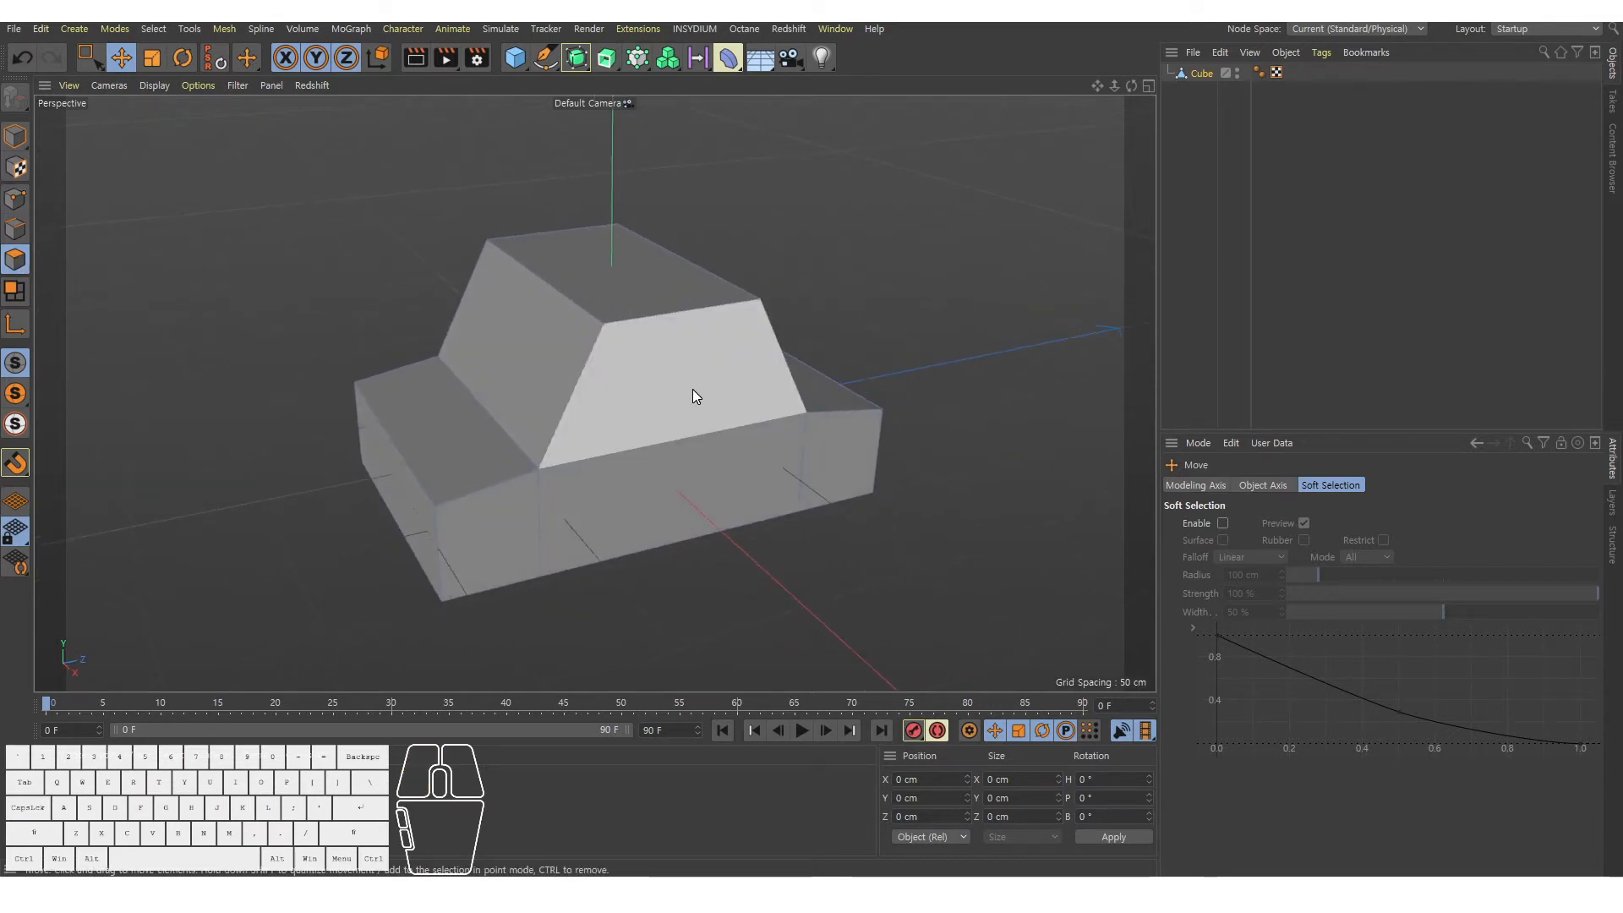
Use Loop Selection to select the ring of four faces around the sides of the cabin.
key(u)
key(l)
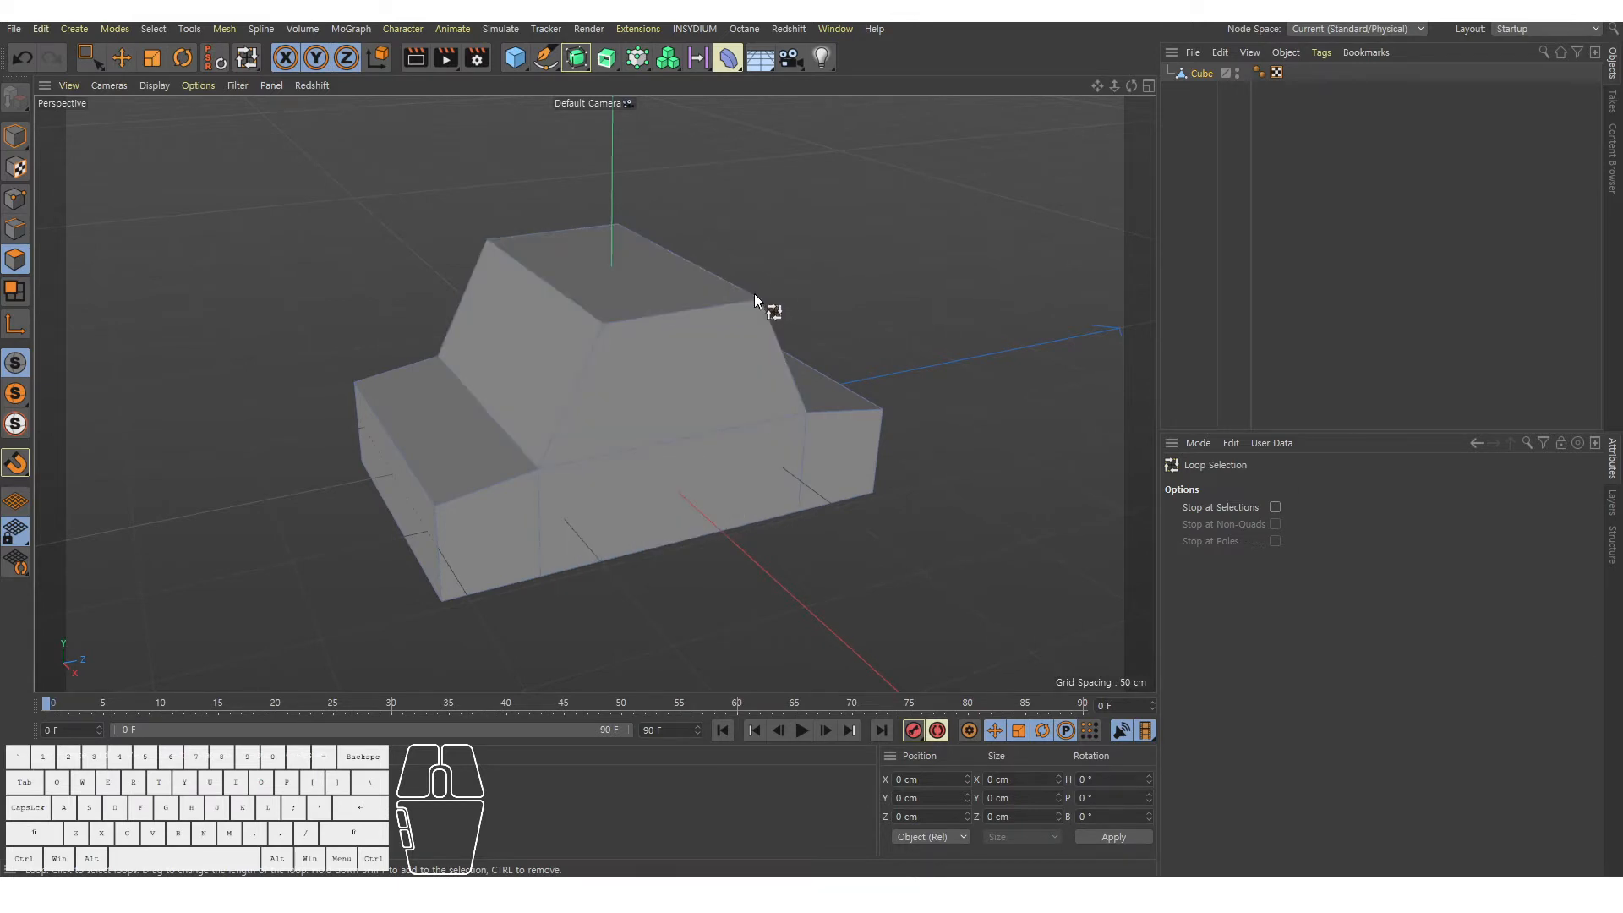
key(u)
key(l)
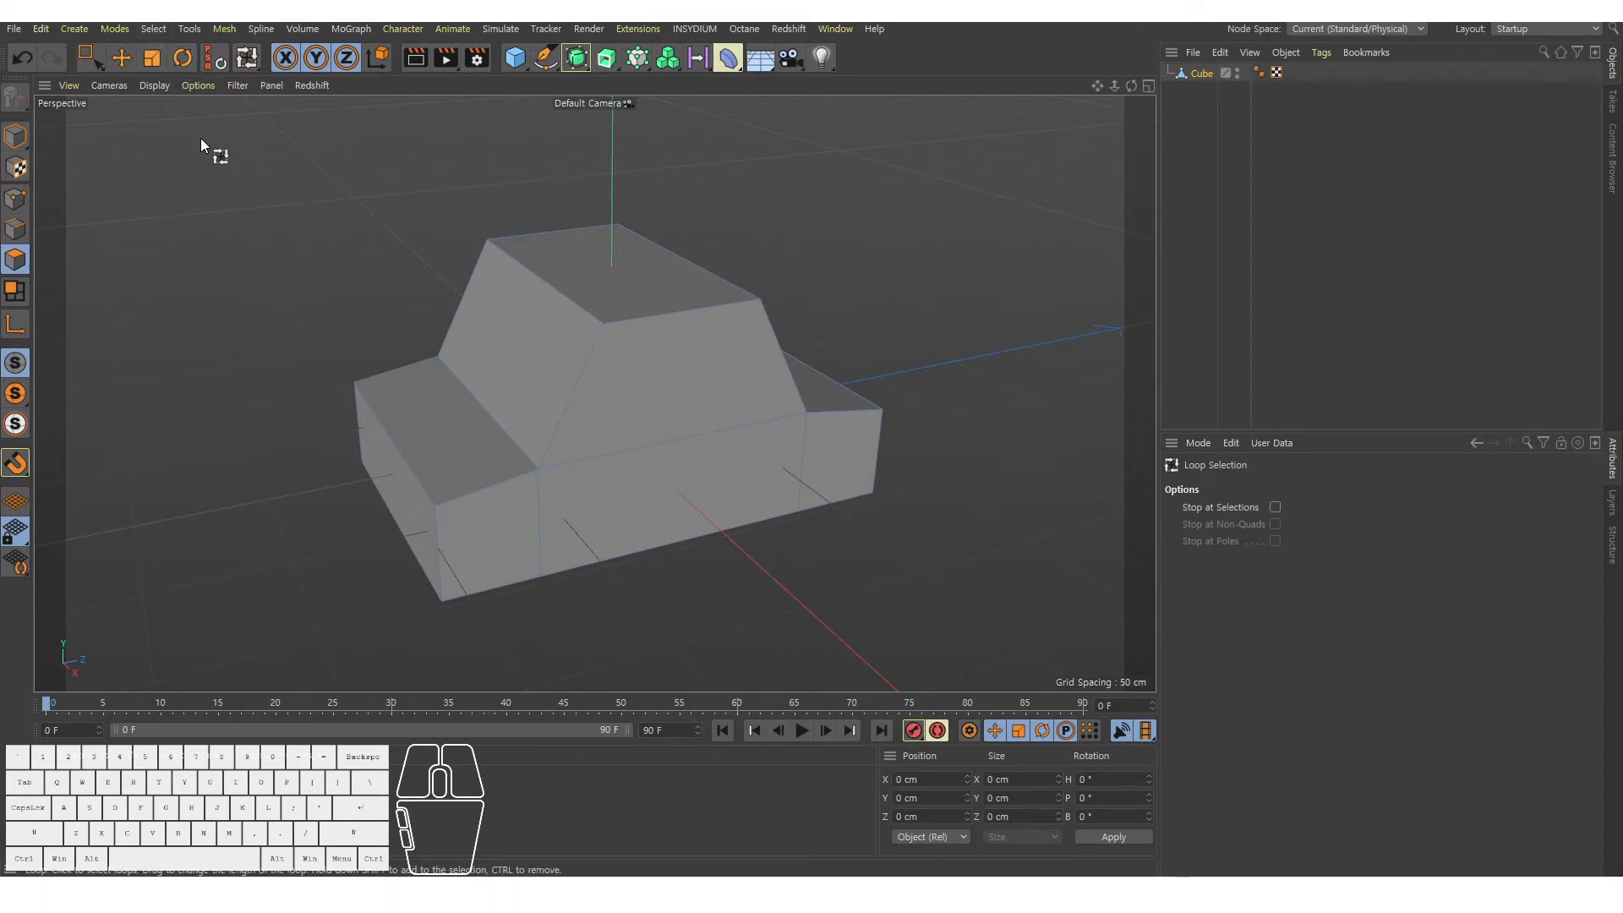
click(155, 29)
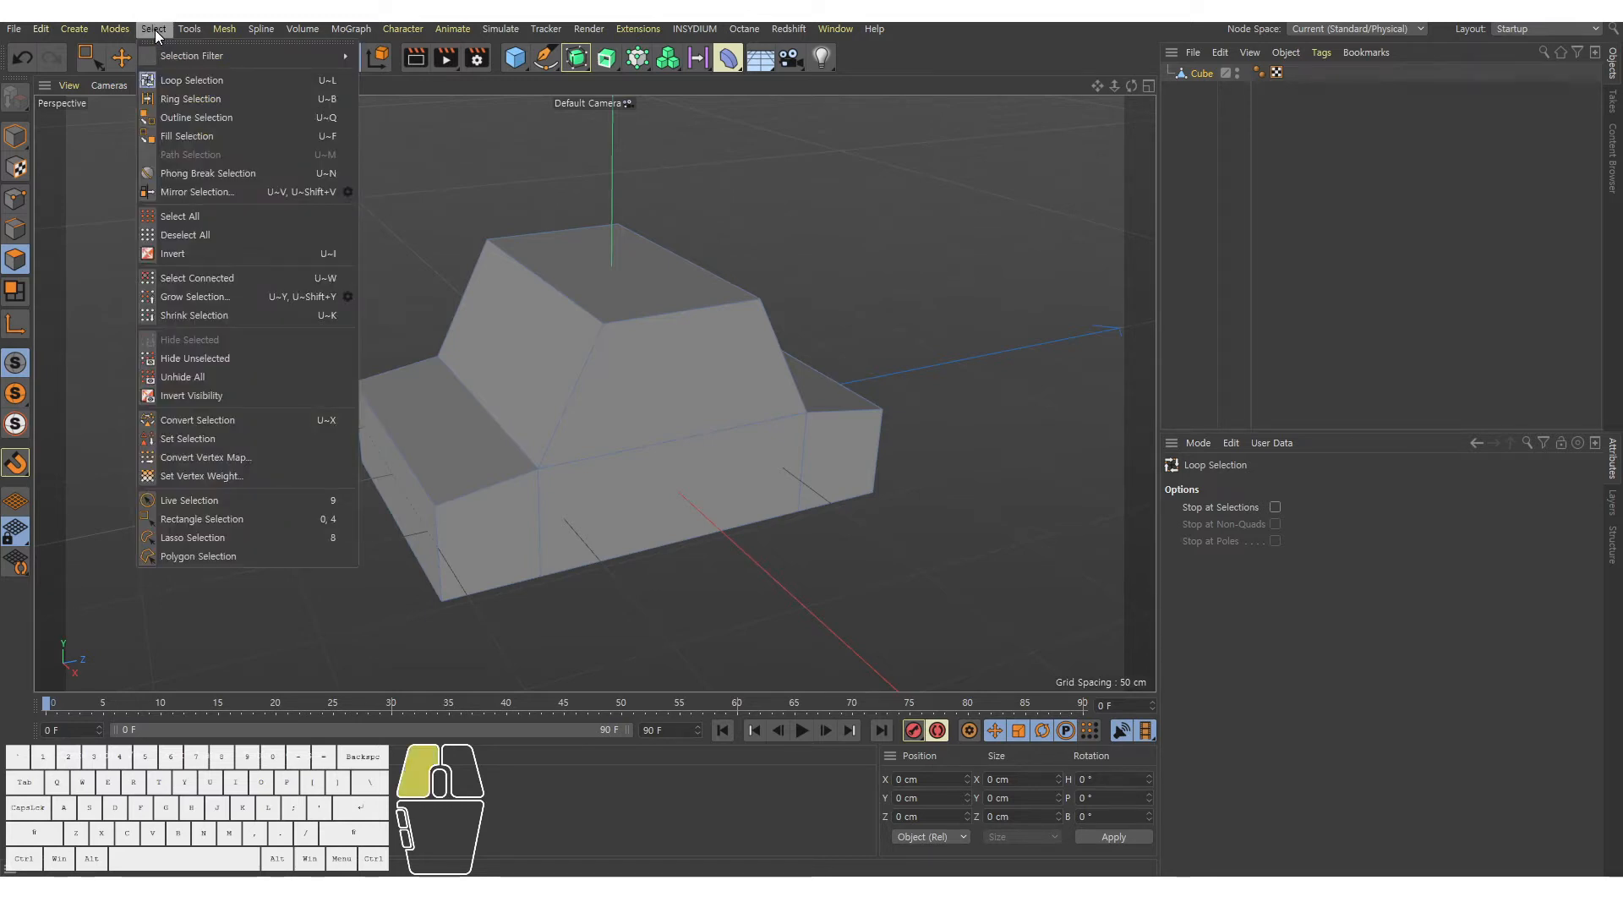
click(191, 81)
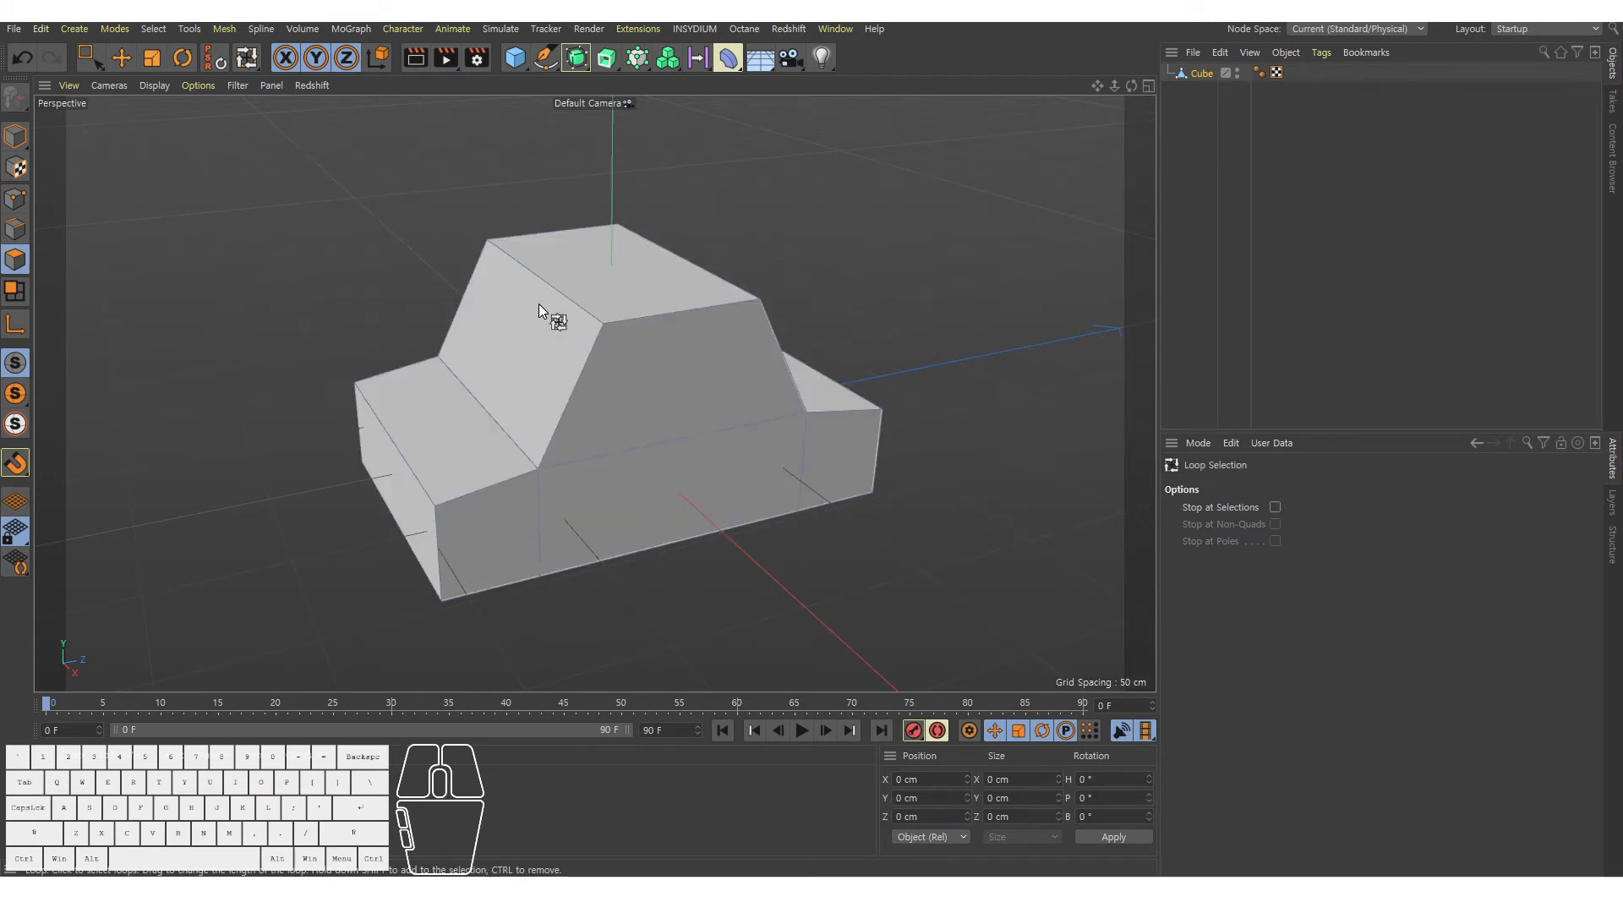
click(656, 394)
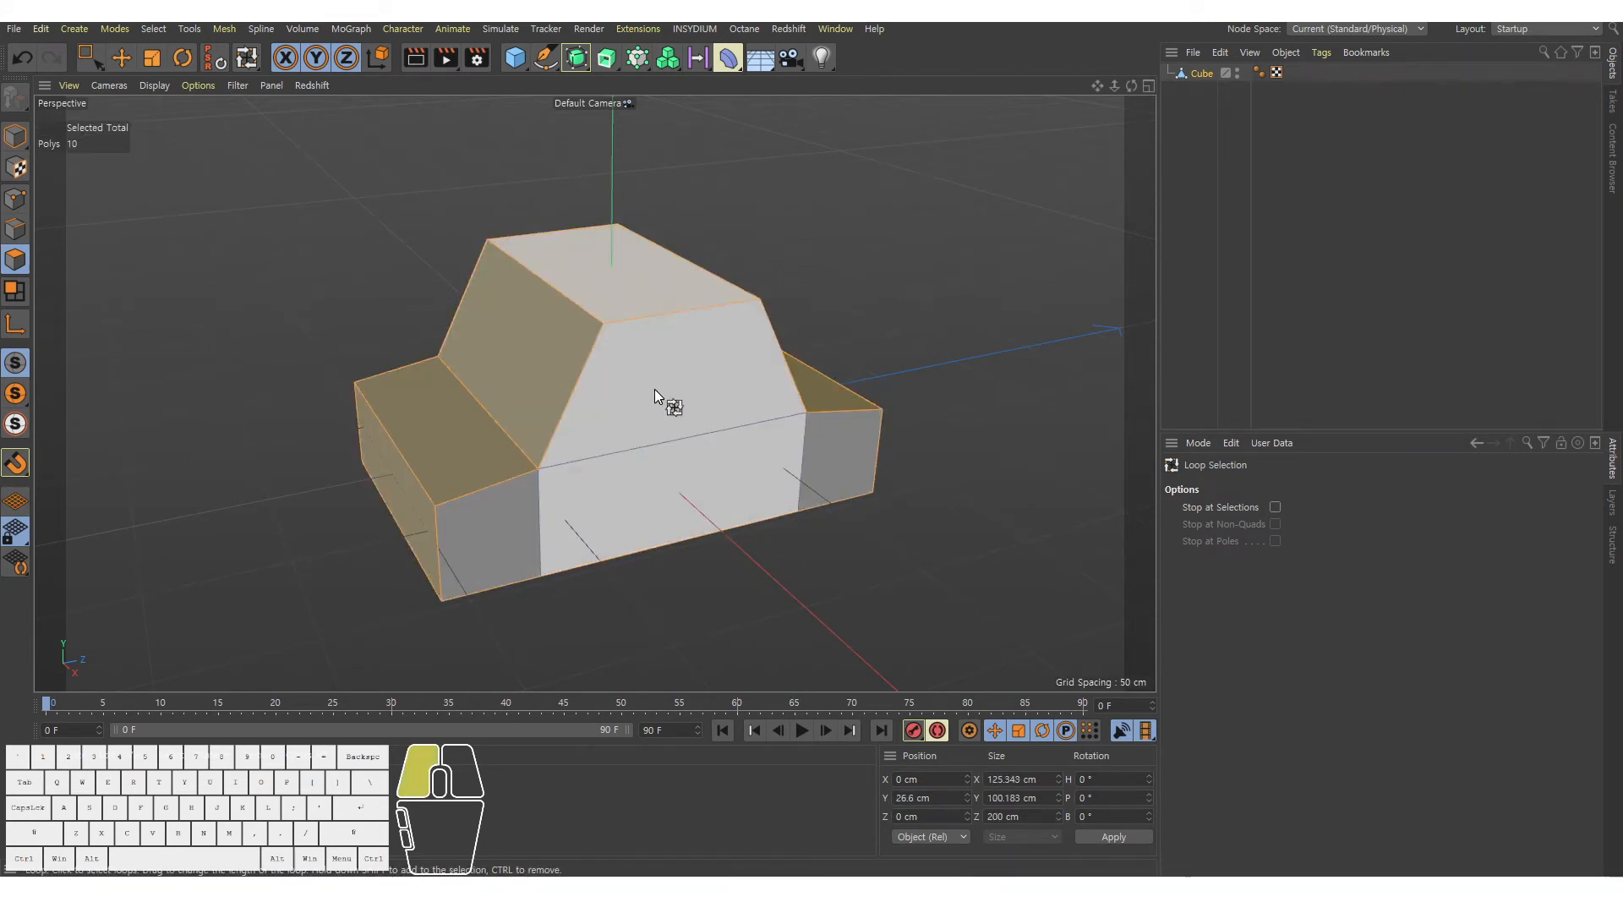
click(549, 394)
alt+right_drag(642, 399, 659, 393)
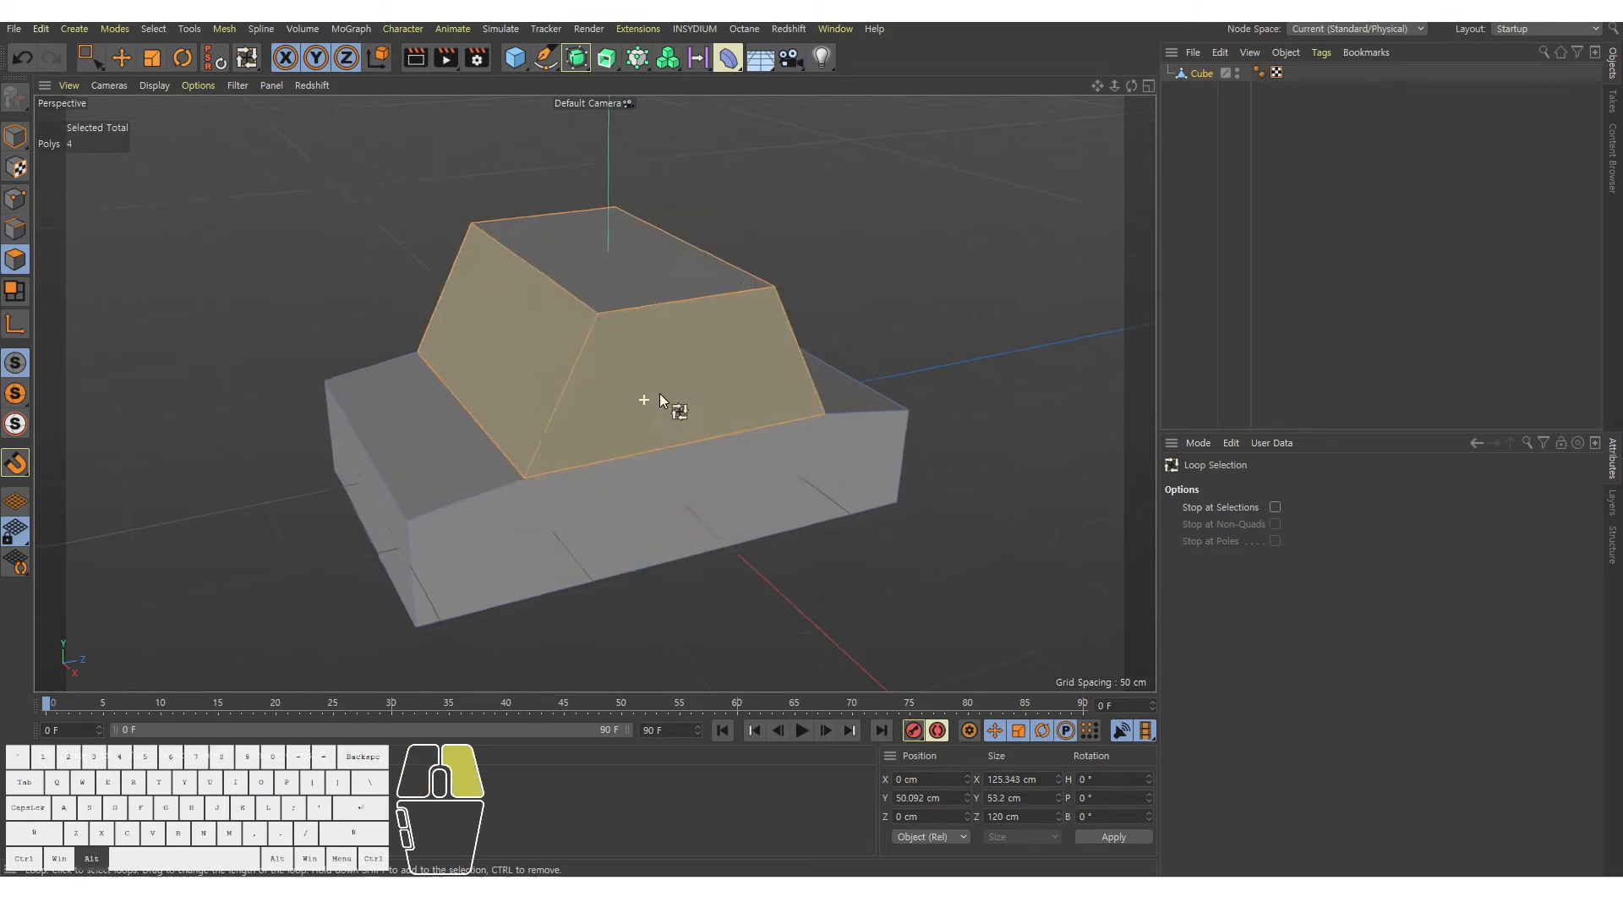
alt+drag(659, 393, 786, 448)
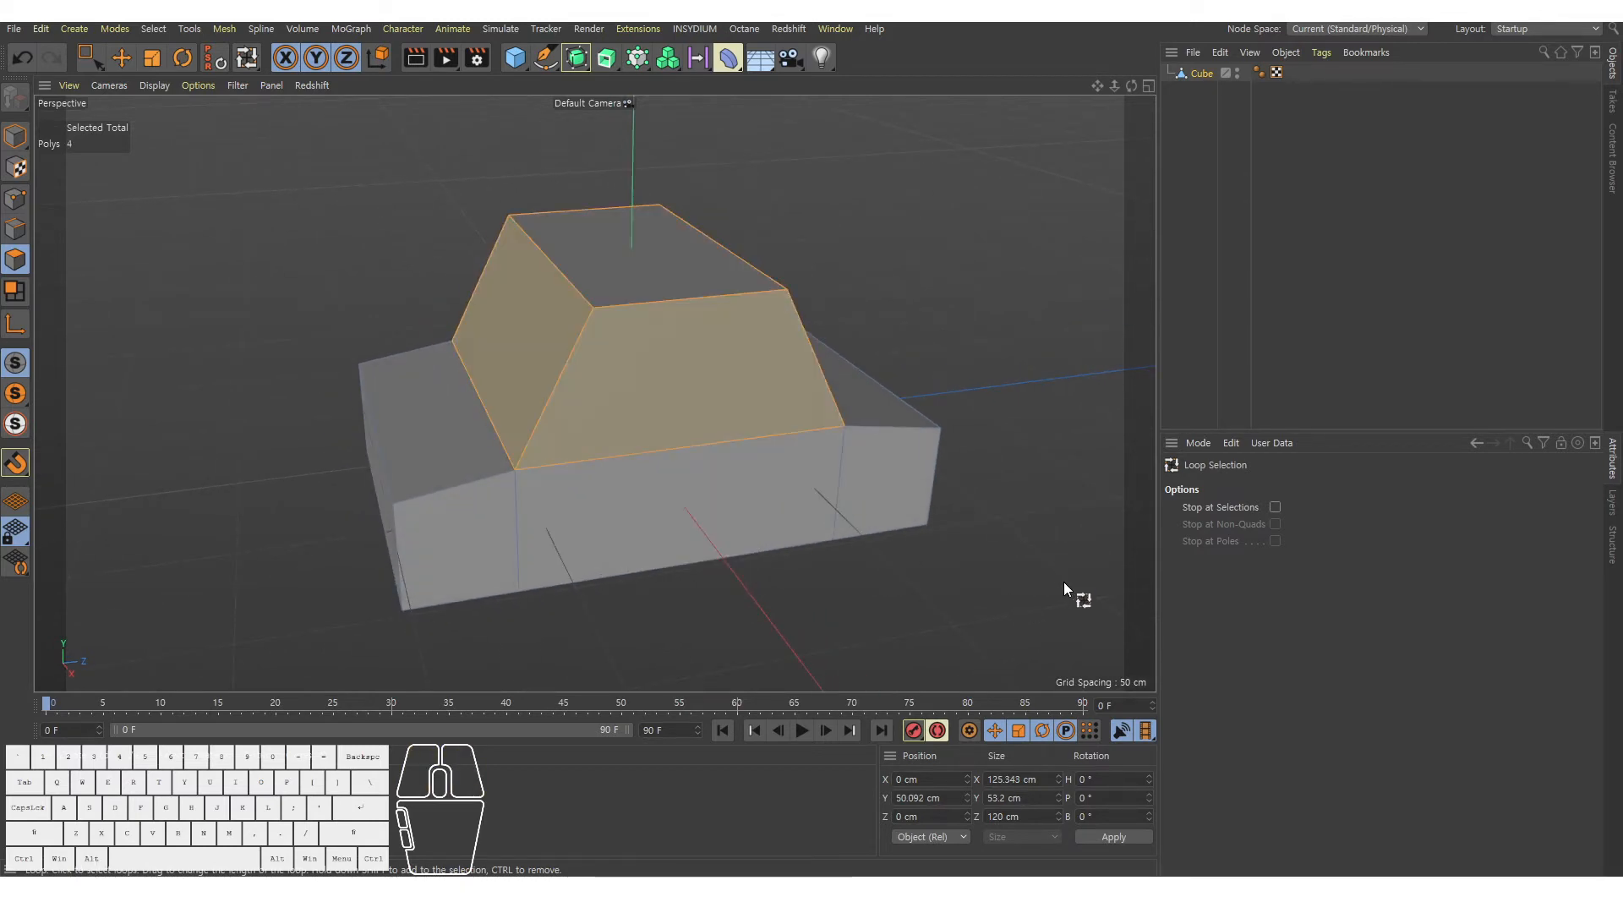
alt+drag(880, 514, 796, 502)
alt+right_drag(796, 502, 810, 492)
alt+drag(810, 490, 762, 418)
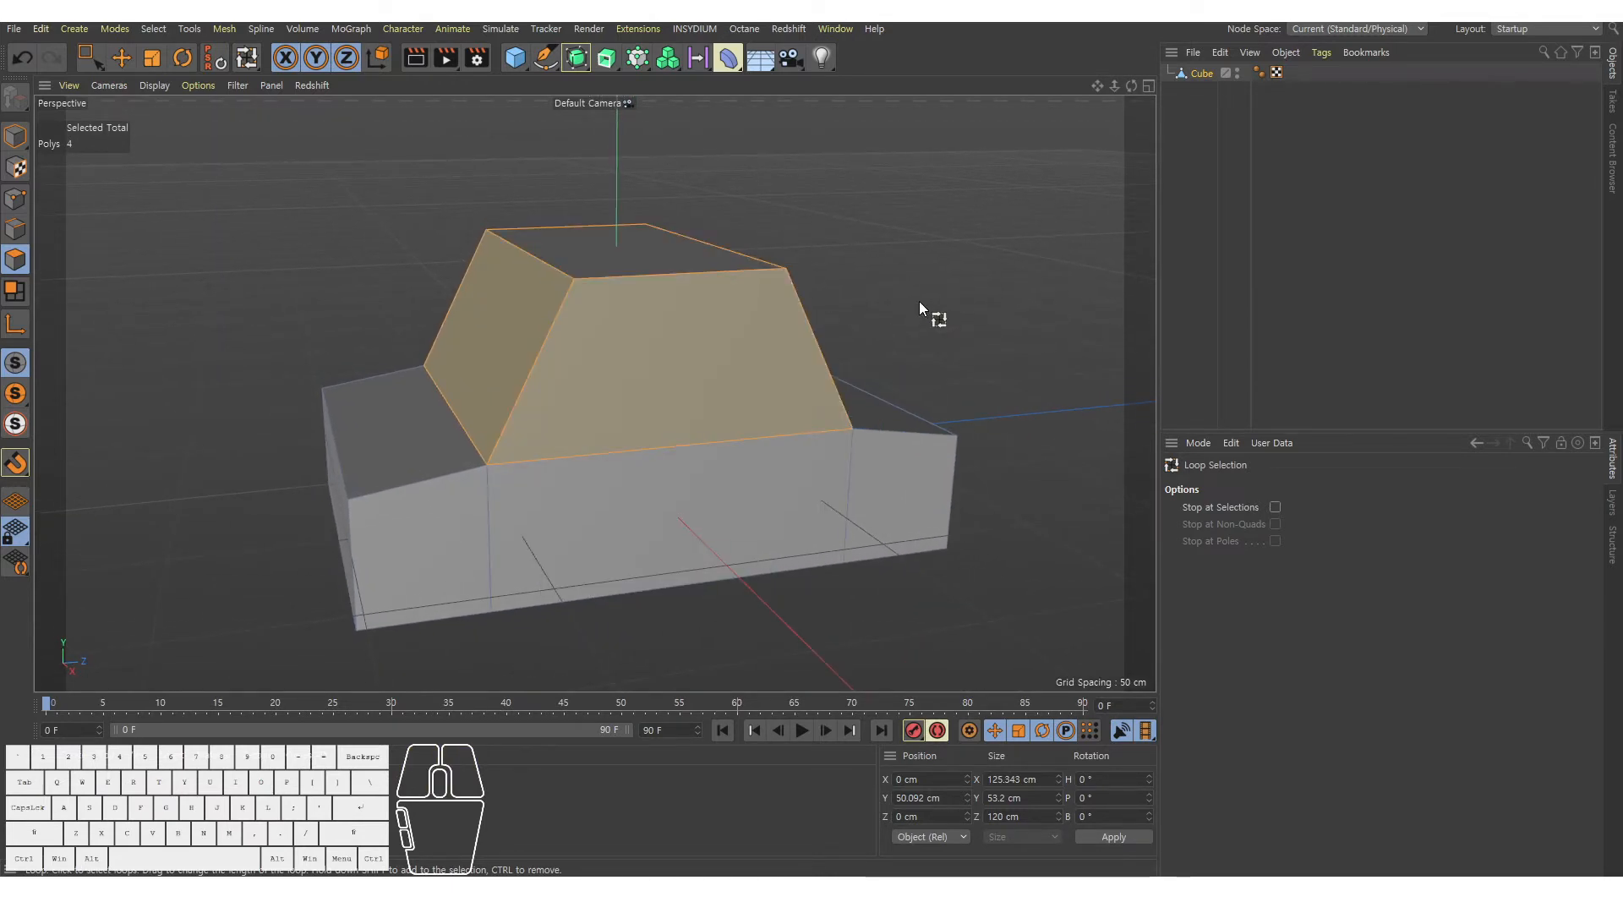
Try insetting the four cabin side faces by about 5.6 cm and extruding them, and undo both operations.
key(i)
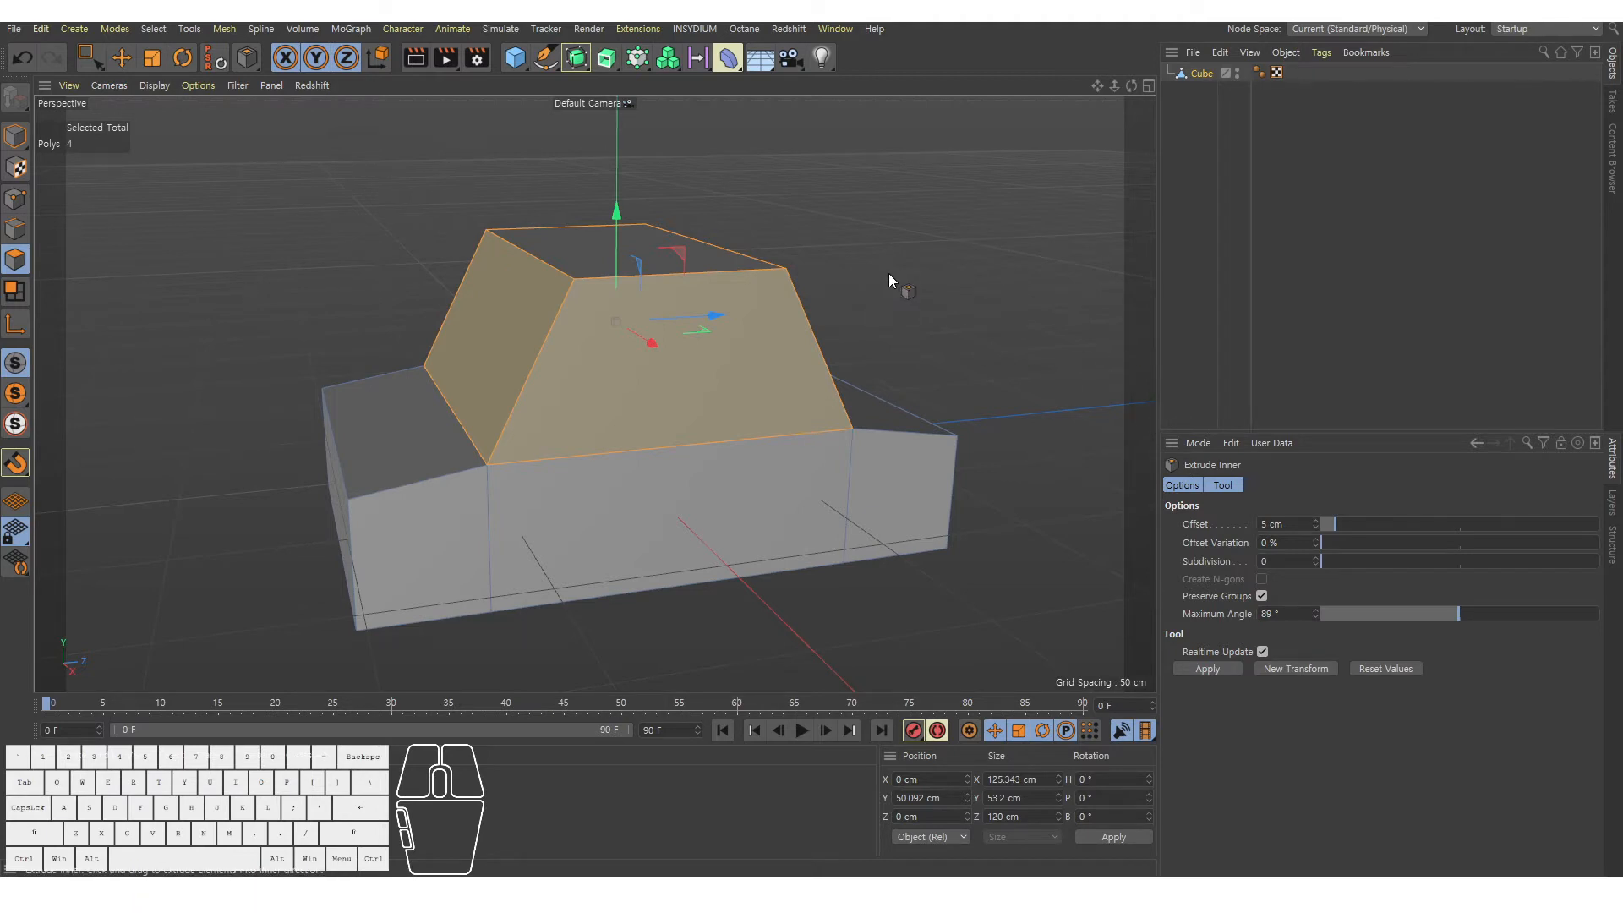
mouse_move(1016, 303)
mouse_down()
mouse_move(1043, 302)
mouse_move(1016, 303)
mouse_up()
scroll(664, 311, up, 3)
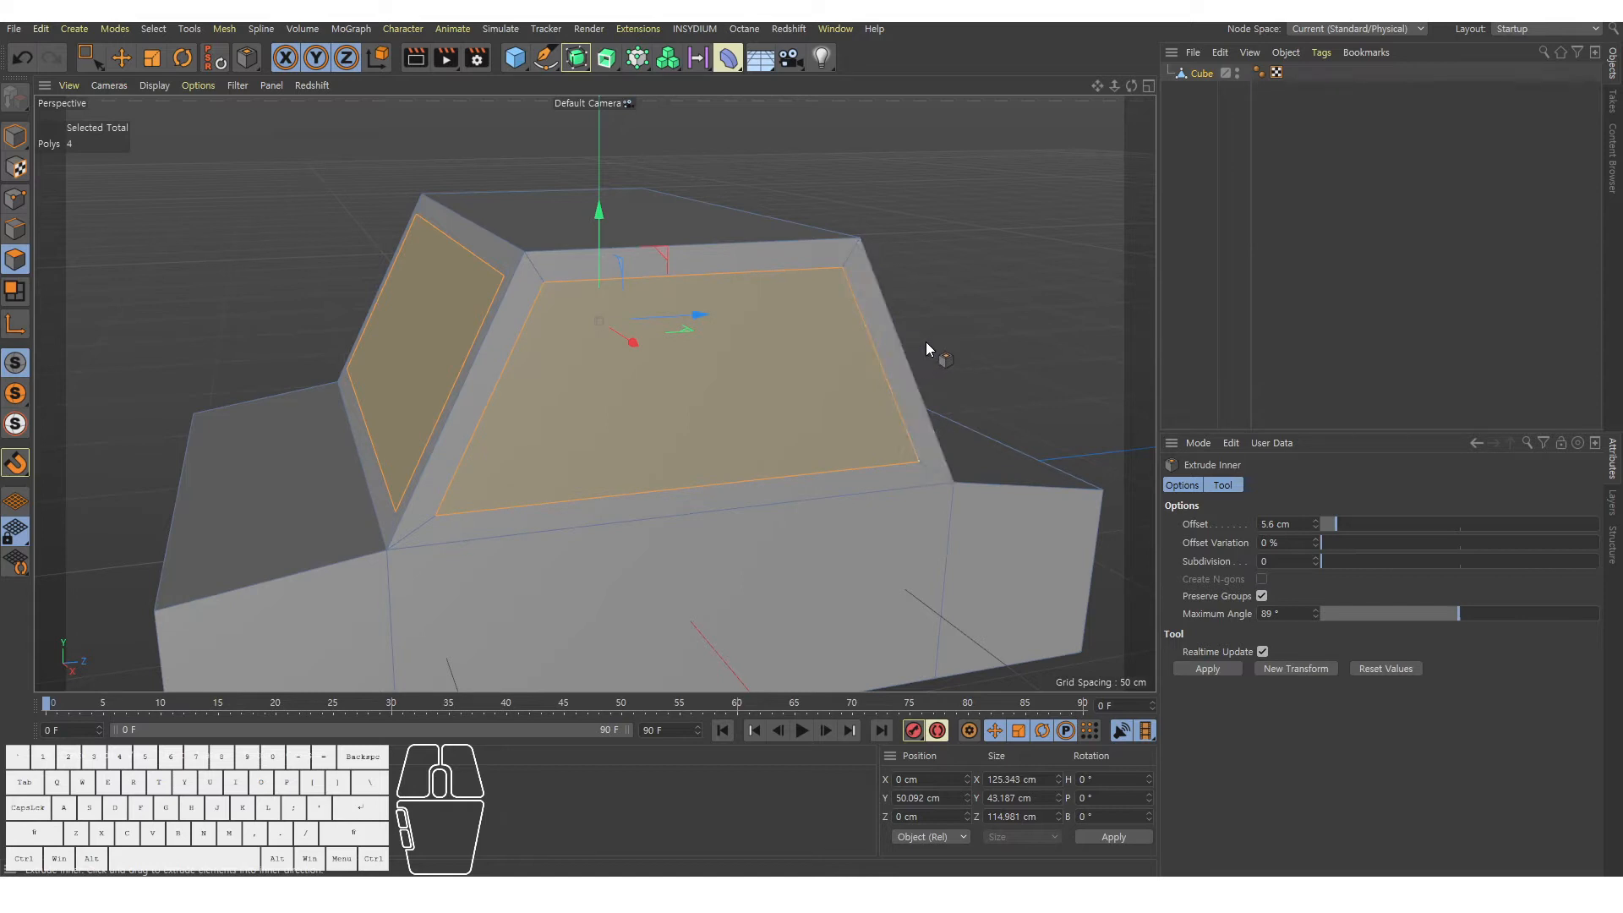
key(d)
drag(1006, 319, 969, 319)
key(ctrl+z)
key(ctrl+z)
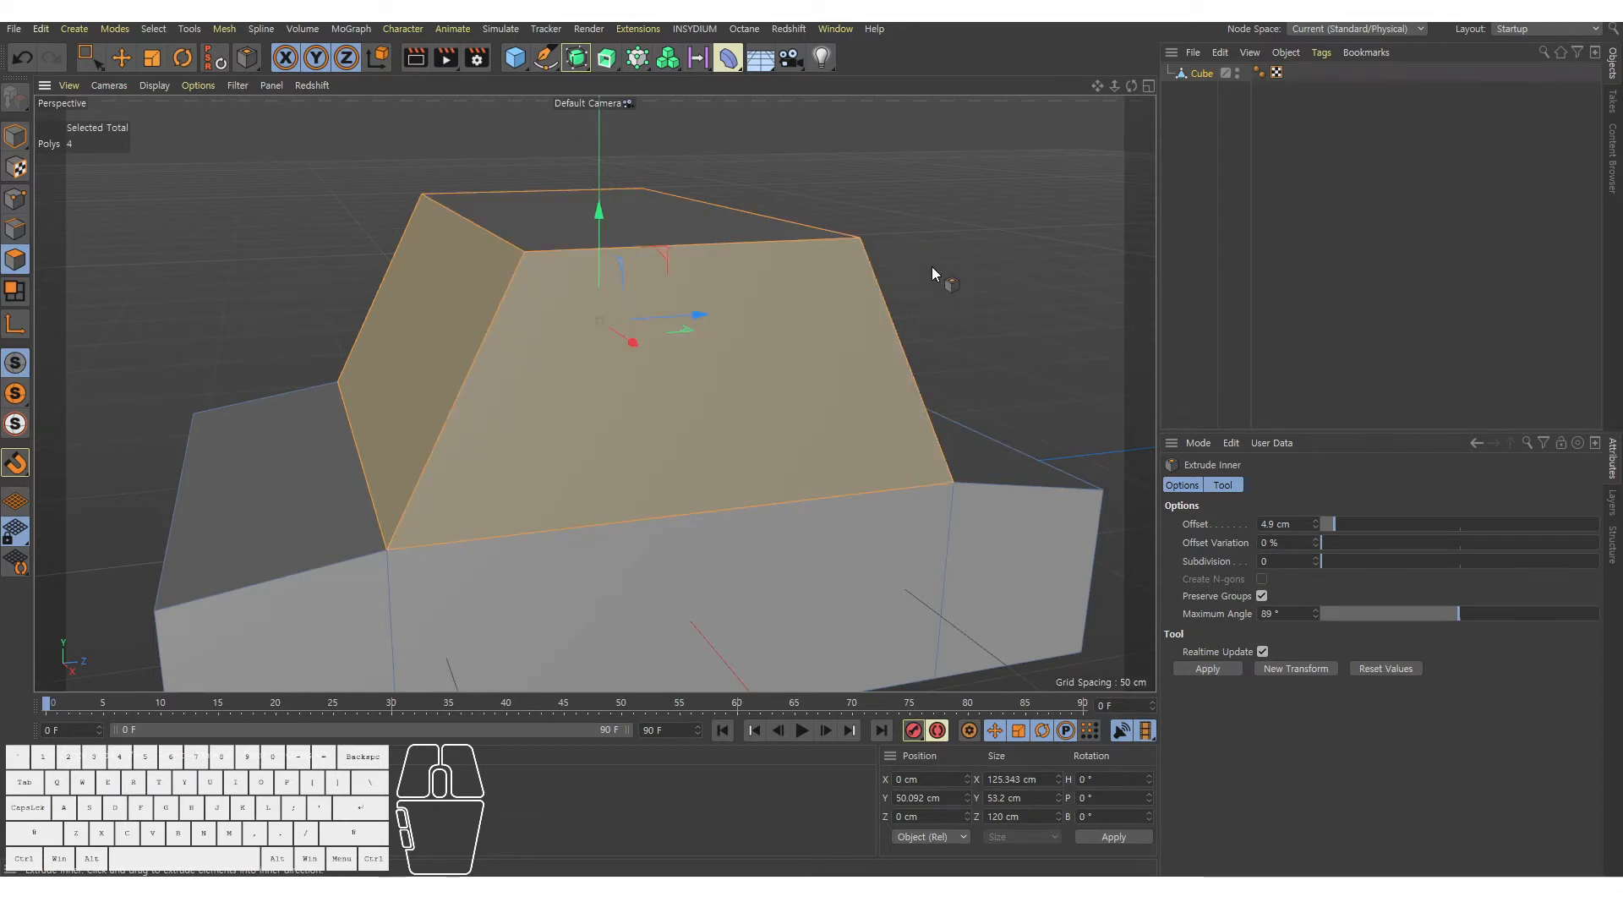
Inset the four cabin side faces by about 5.7 cm with Extrude Inner to form window frames.
key(m)
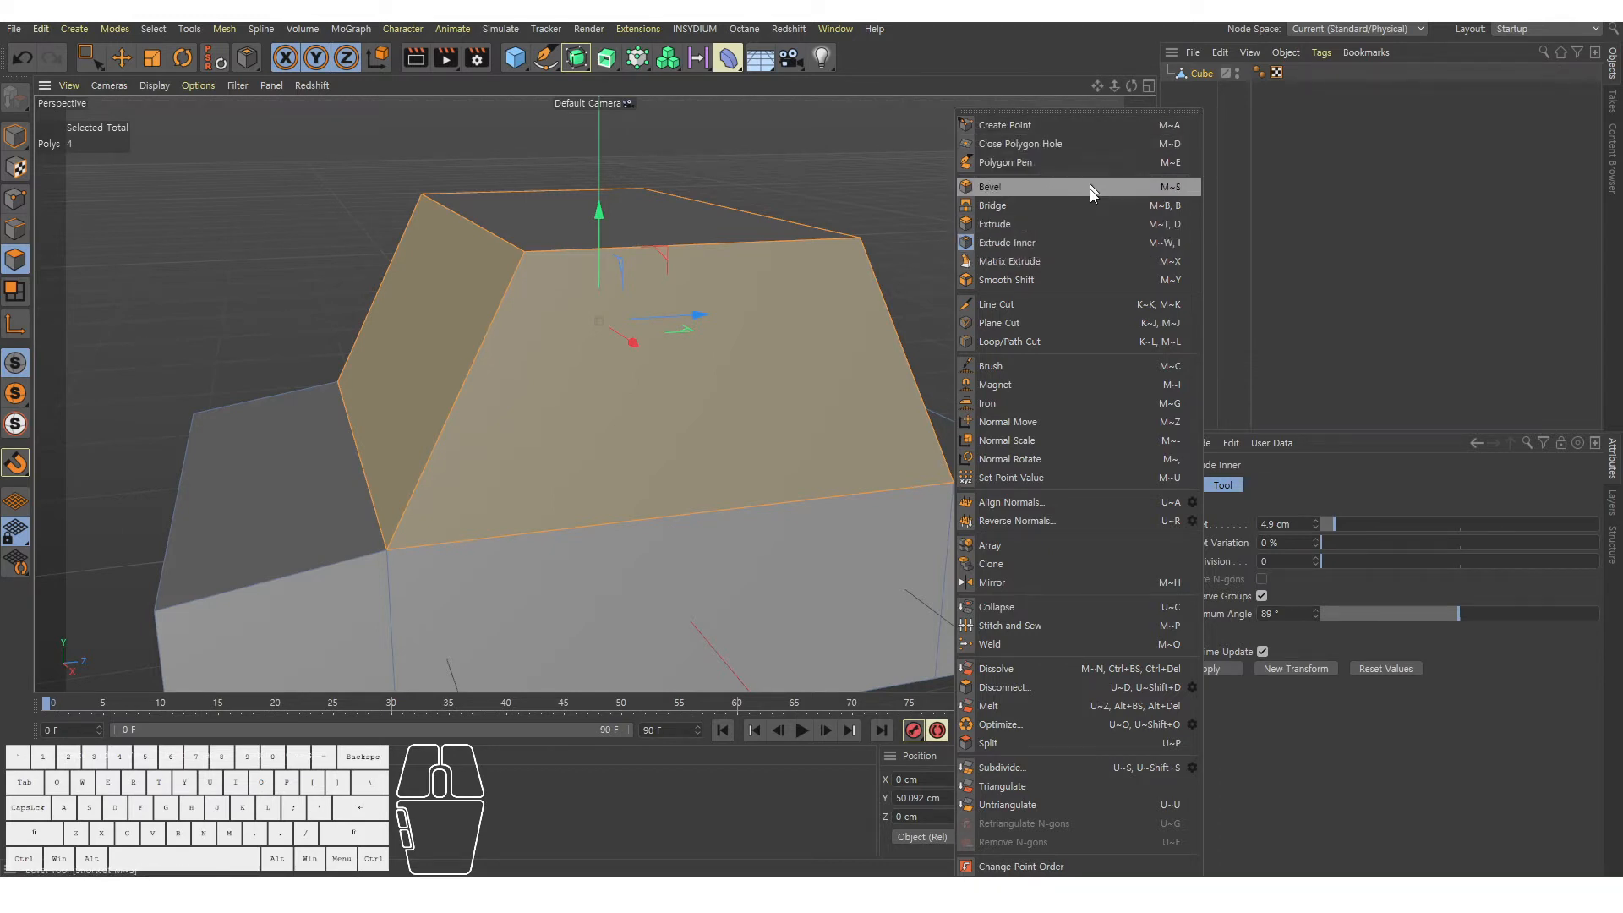
click(1014, 241)
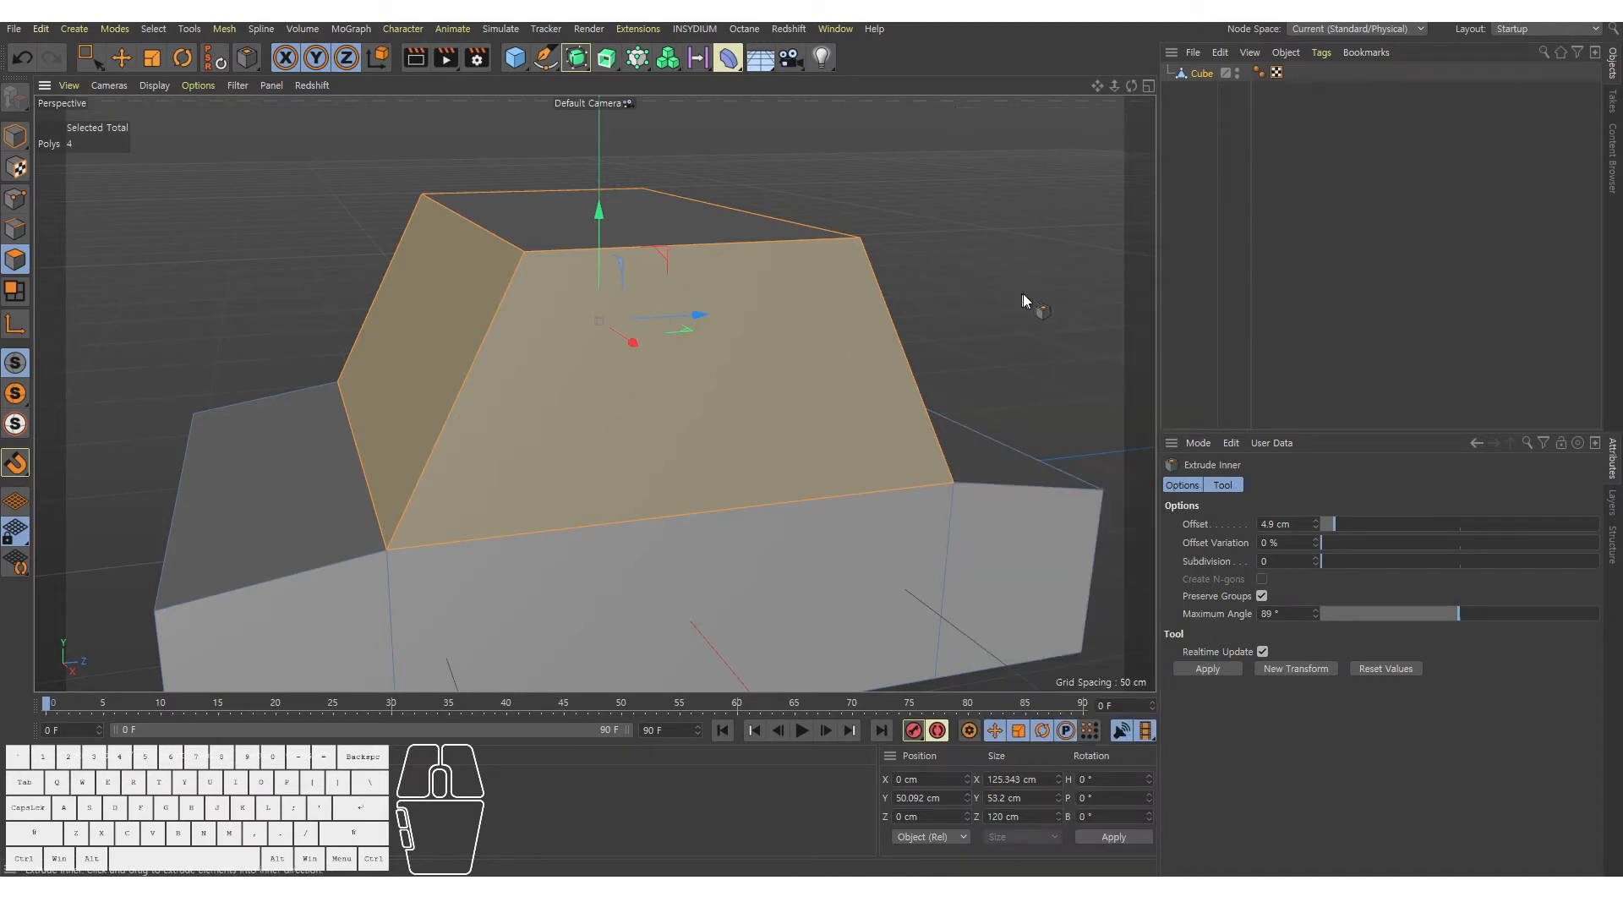
mouse_move(1077, 271)
mouse_down()
mouse_move(1124, 275)
mouse_move(1078, 285)
mouse_up()
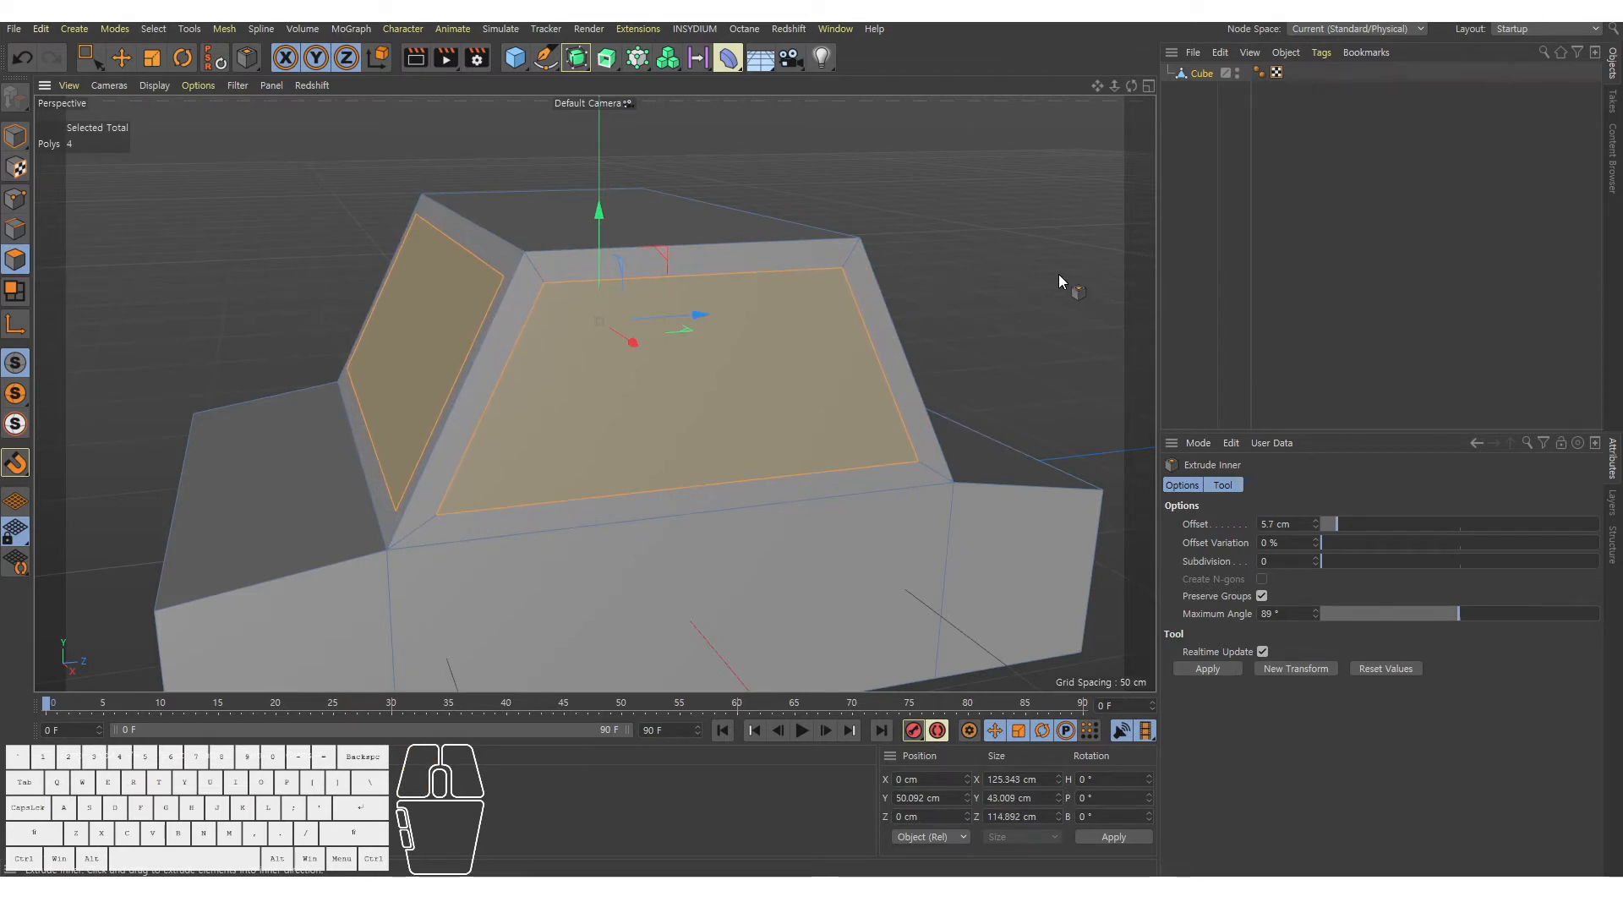
Extrude the four inset window faces inward with an offset of about -3.2 cm.
key(m)
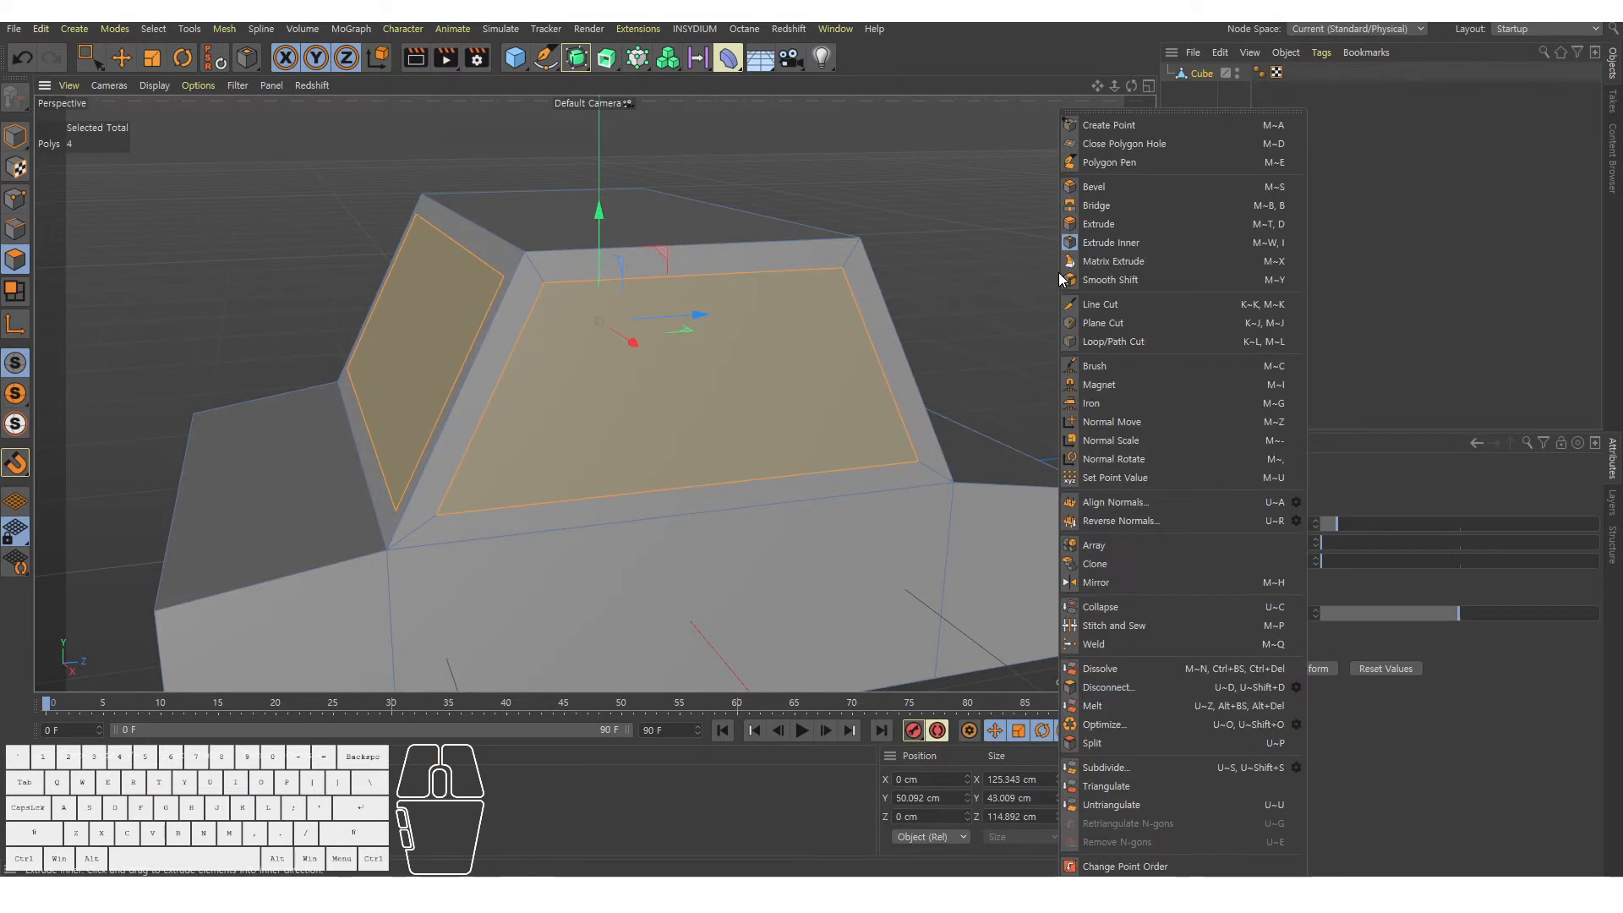
click(1096, 224)
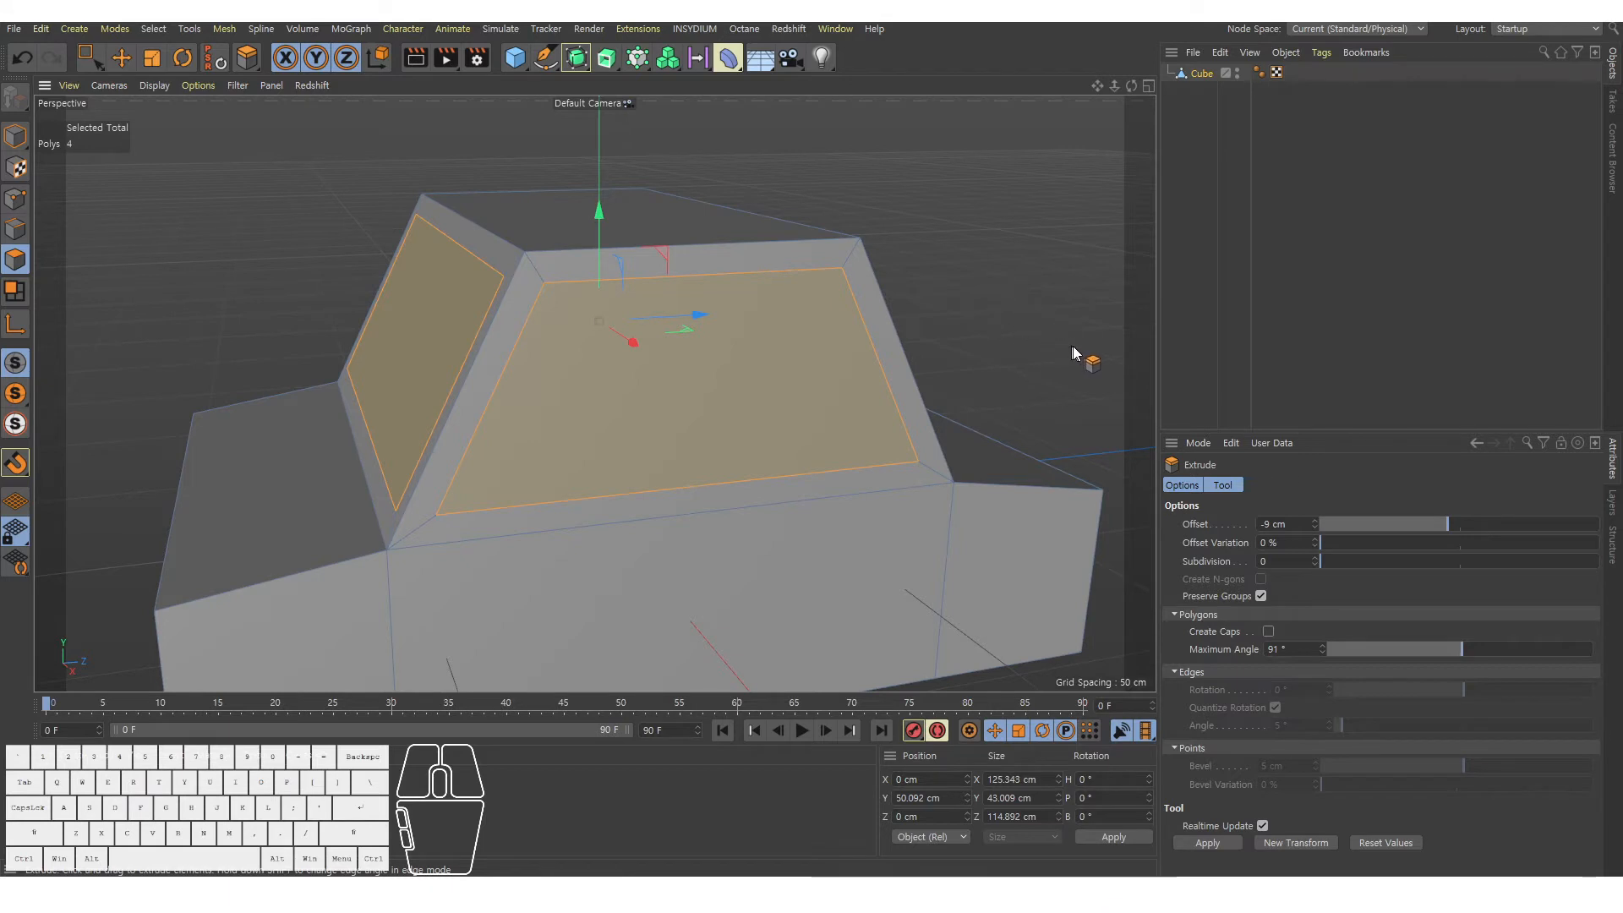
drag(1072, 346, 454, 317)
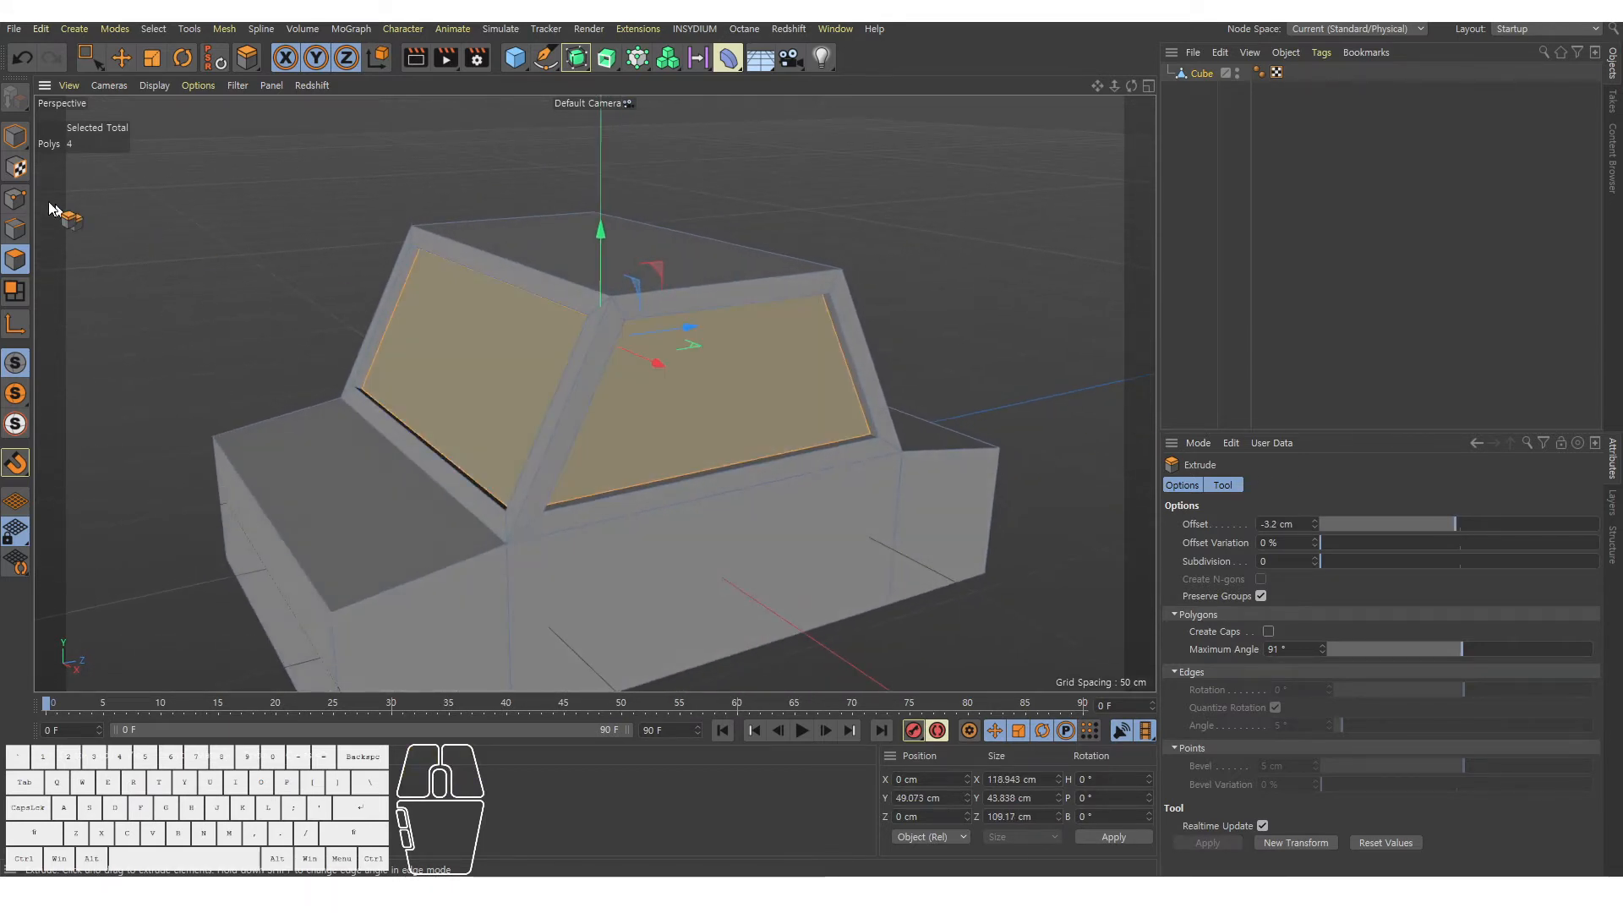
click(121, 58)
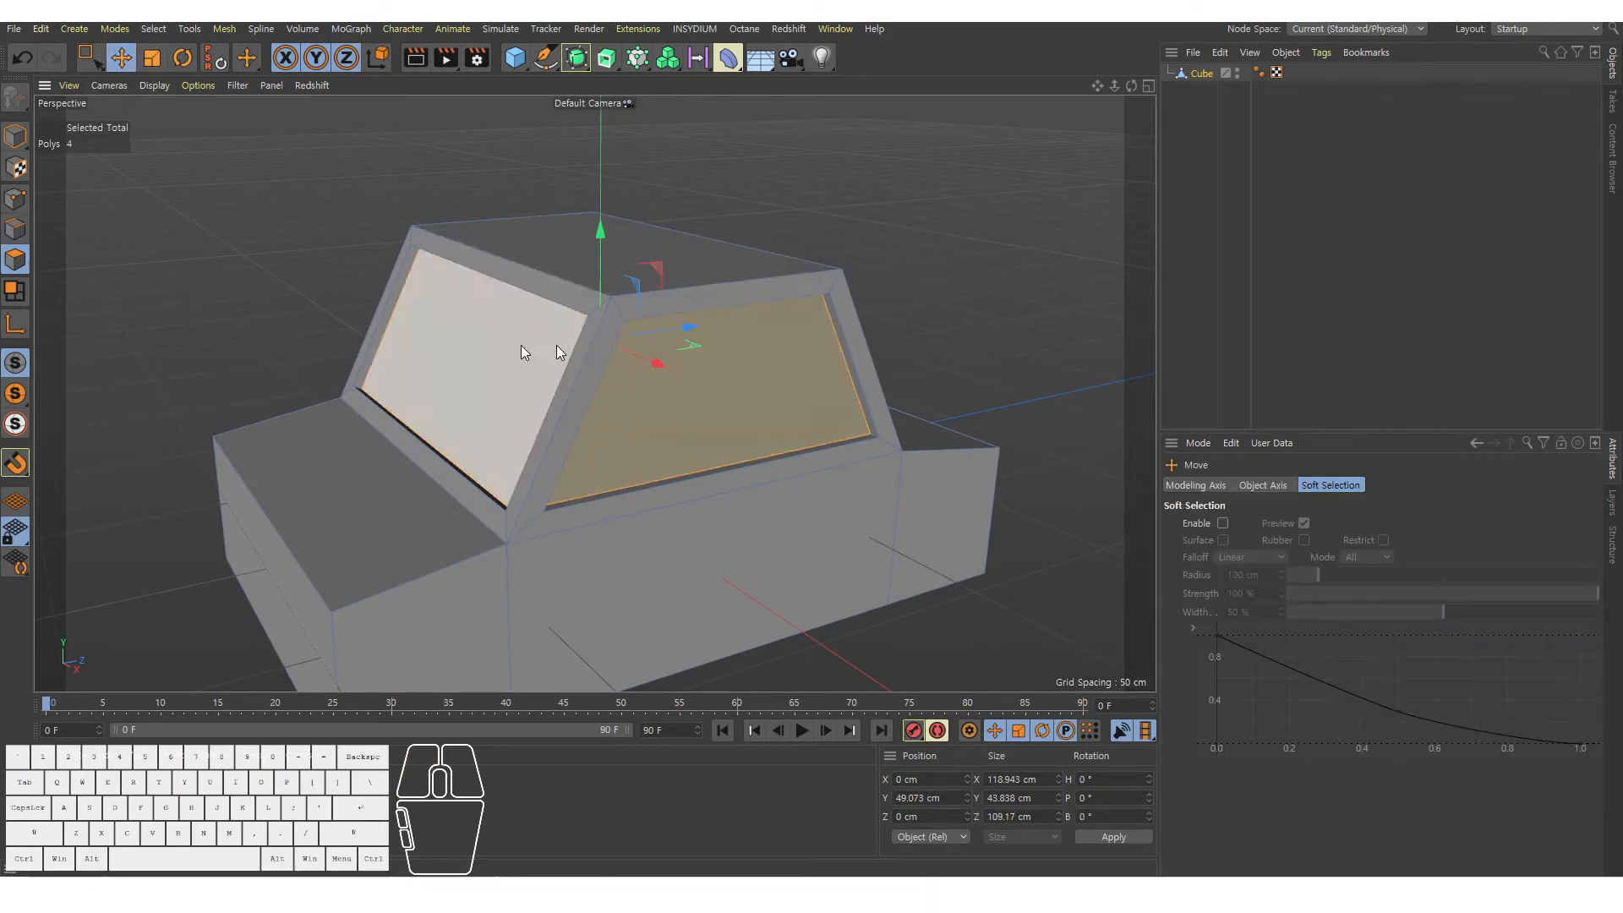
alt+drag(617, 327, 566, 414)
mouse_move(567, 414)
alt+right_down()
mouse_move(545, 407)
mouse_move(586, 406)
alt+right_up()
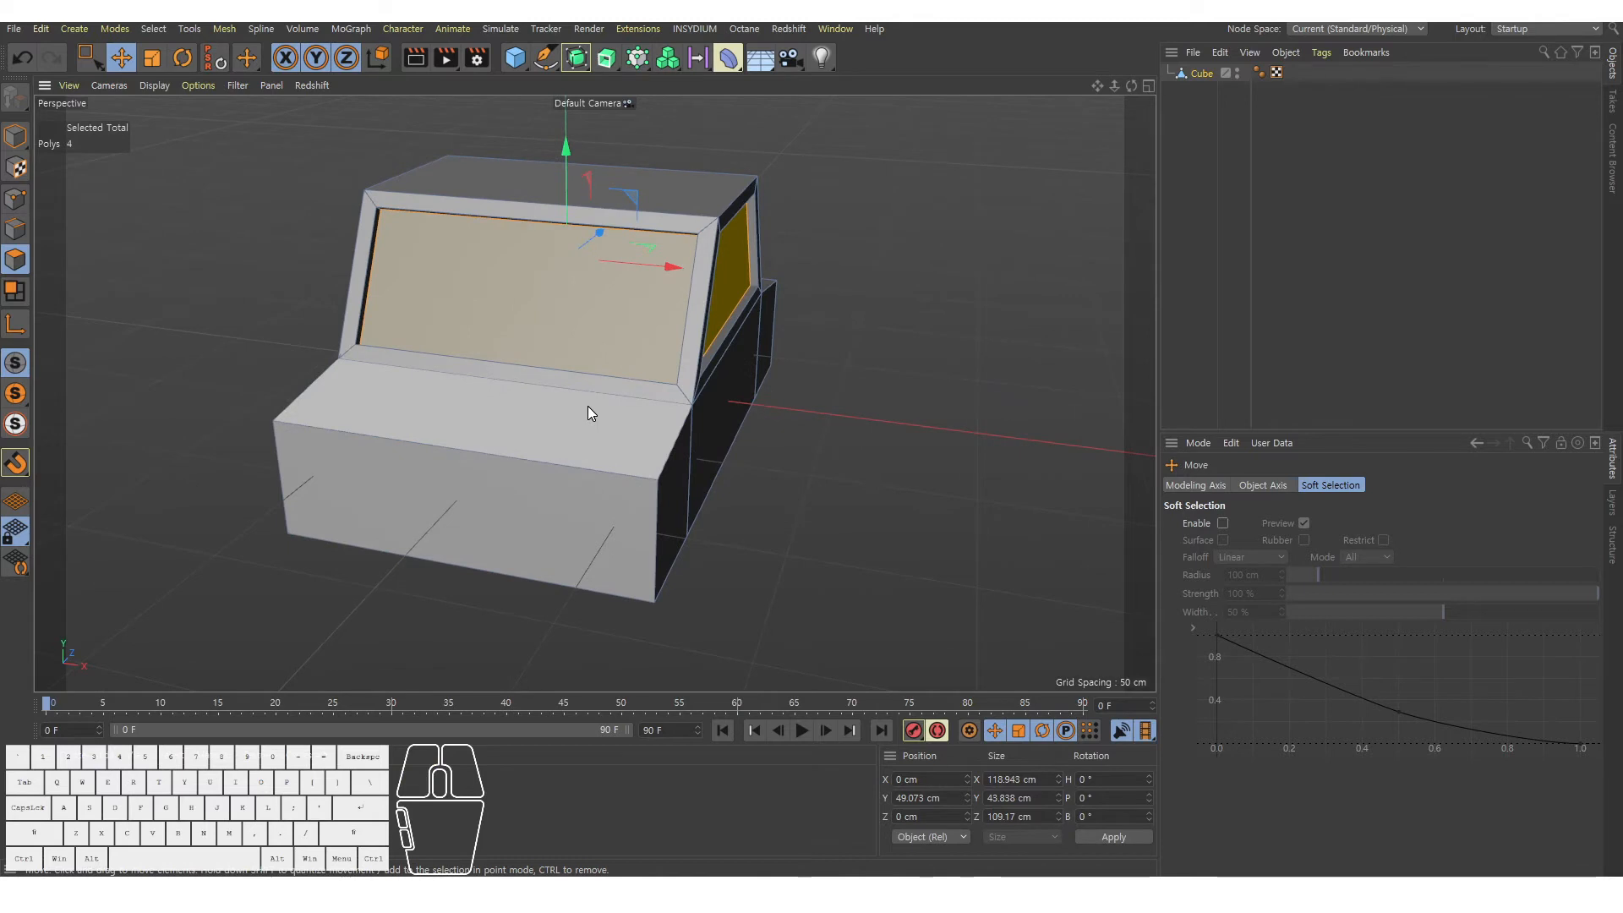
Return to whole-object editing, deselect the car body and add a new cube primitive.
click(19, 134)
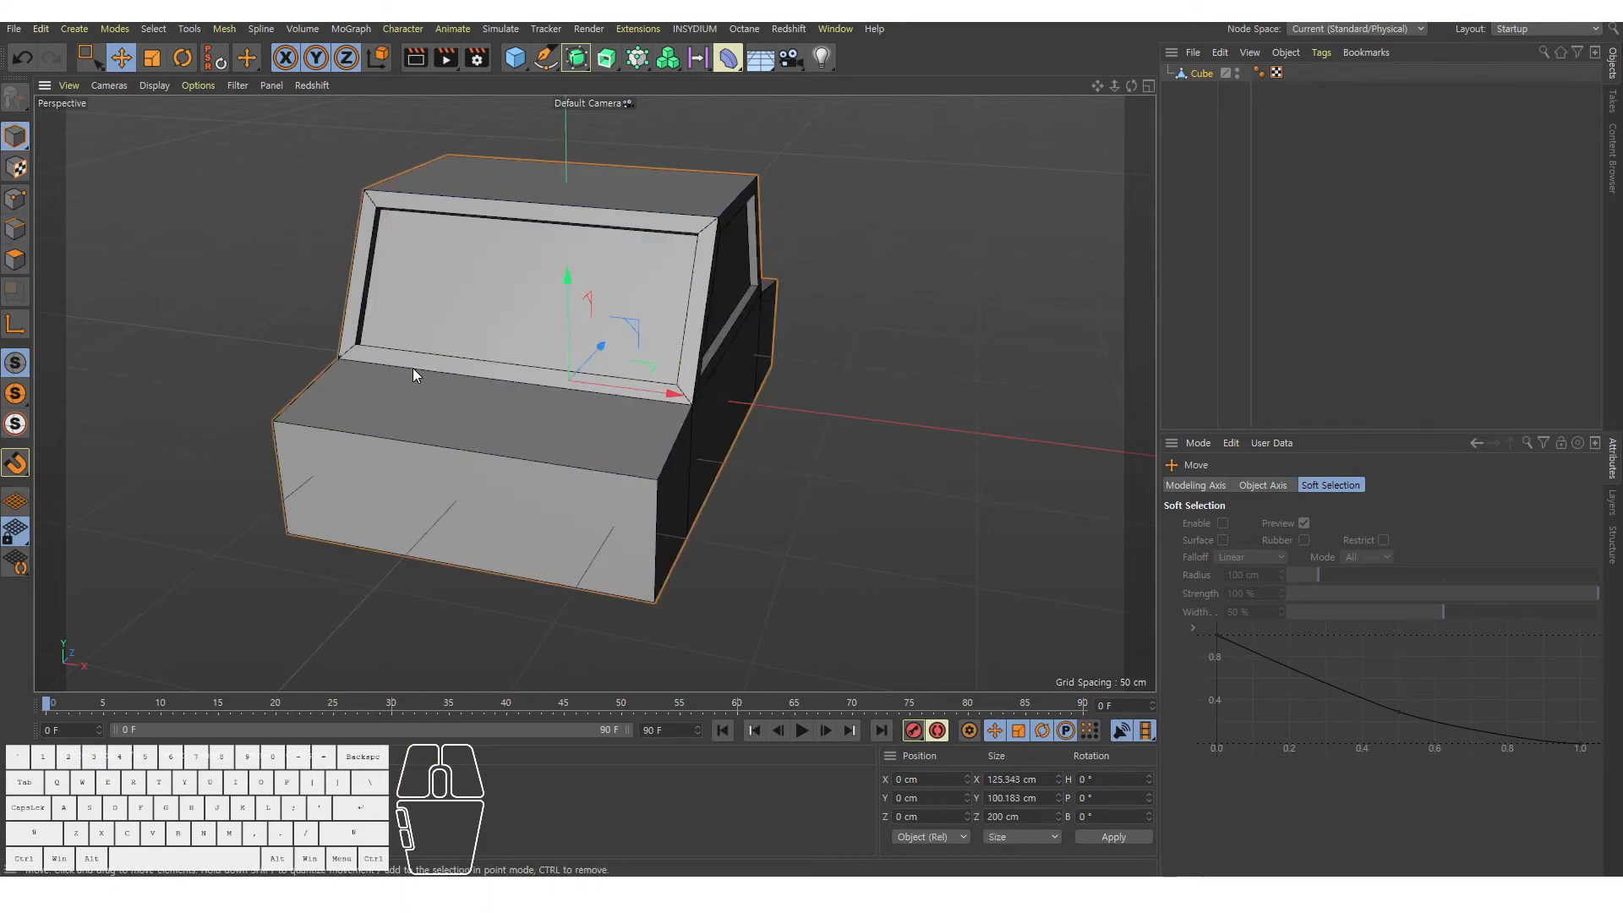
alt+right_drag(378, 396, 395, 394)
alt+drag(368, 390, 414, 387)
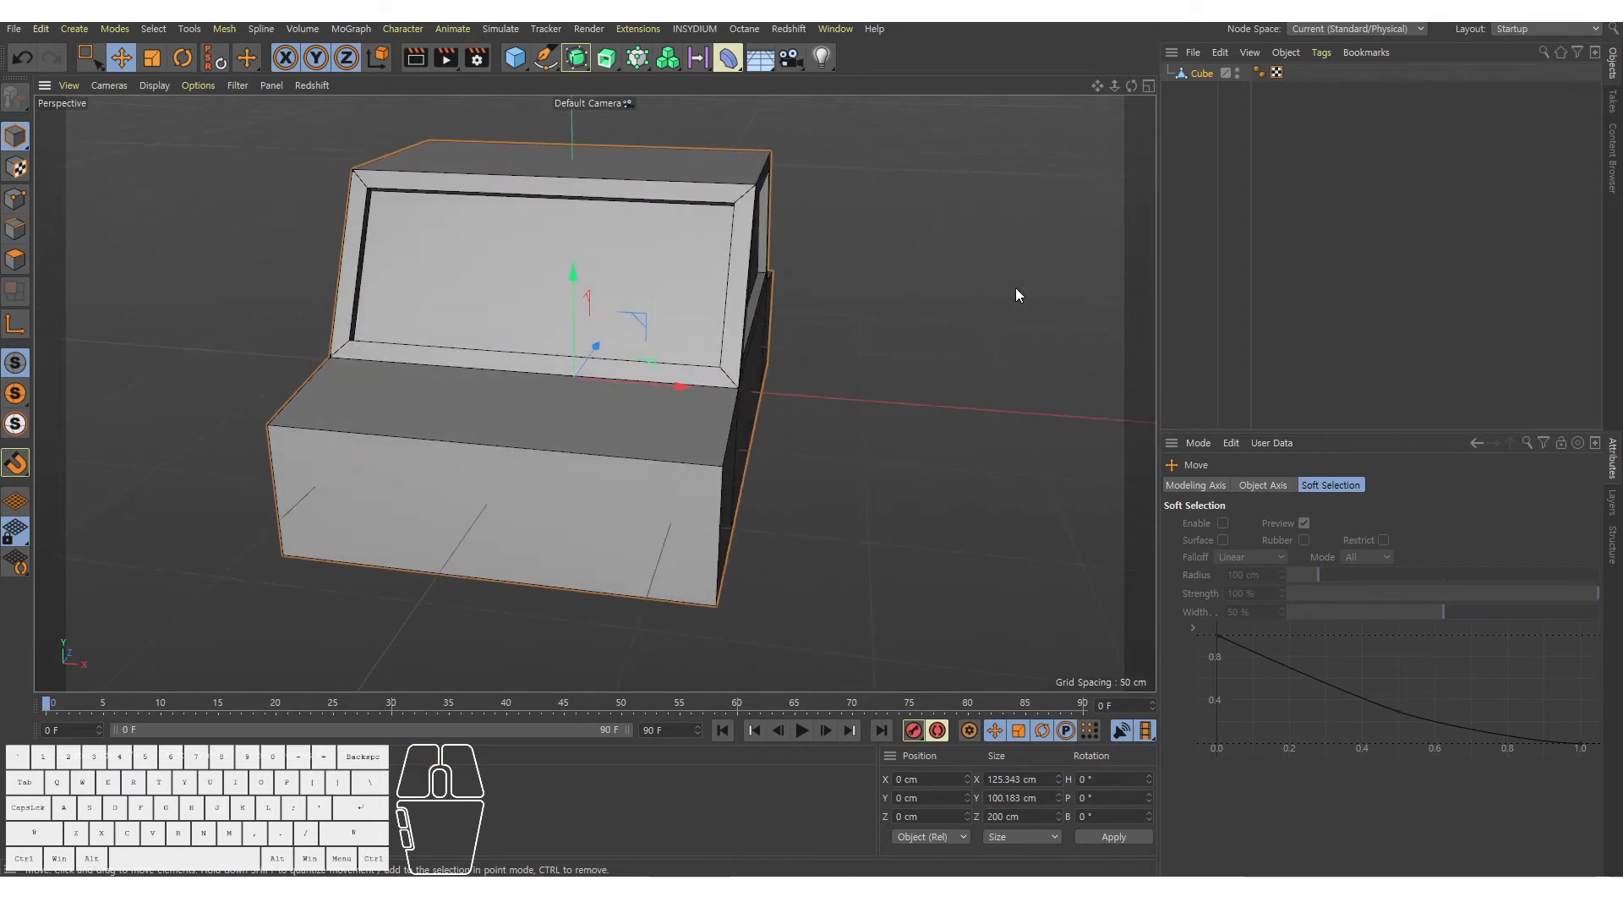
click(1176, 168)
click(515, 57)
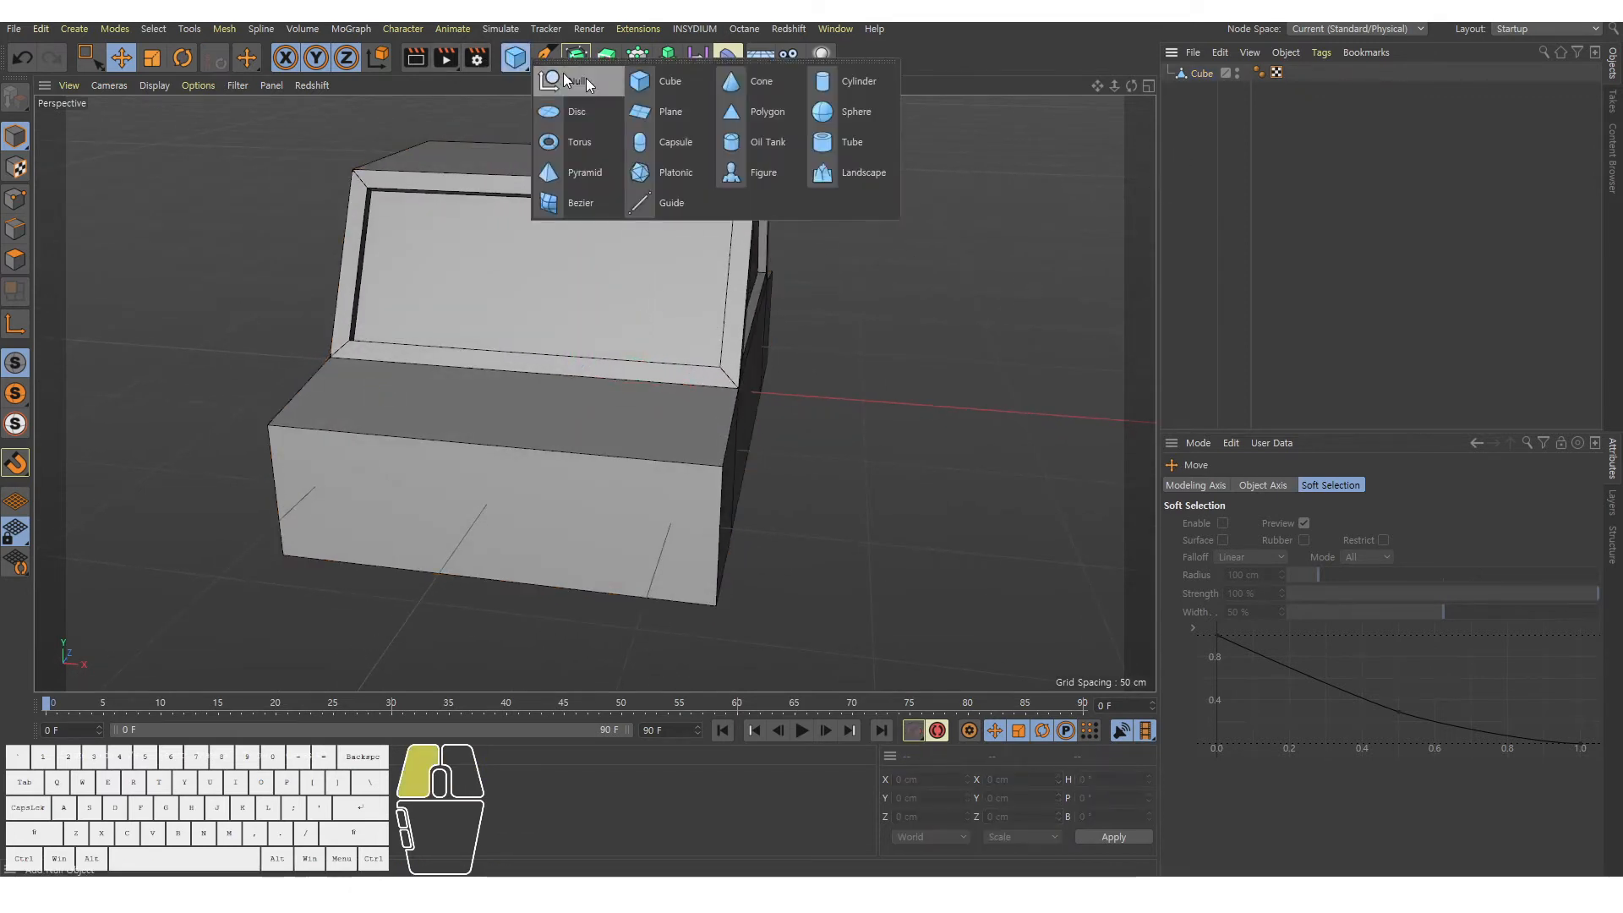
click(647, 88)
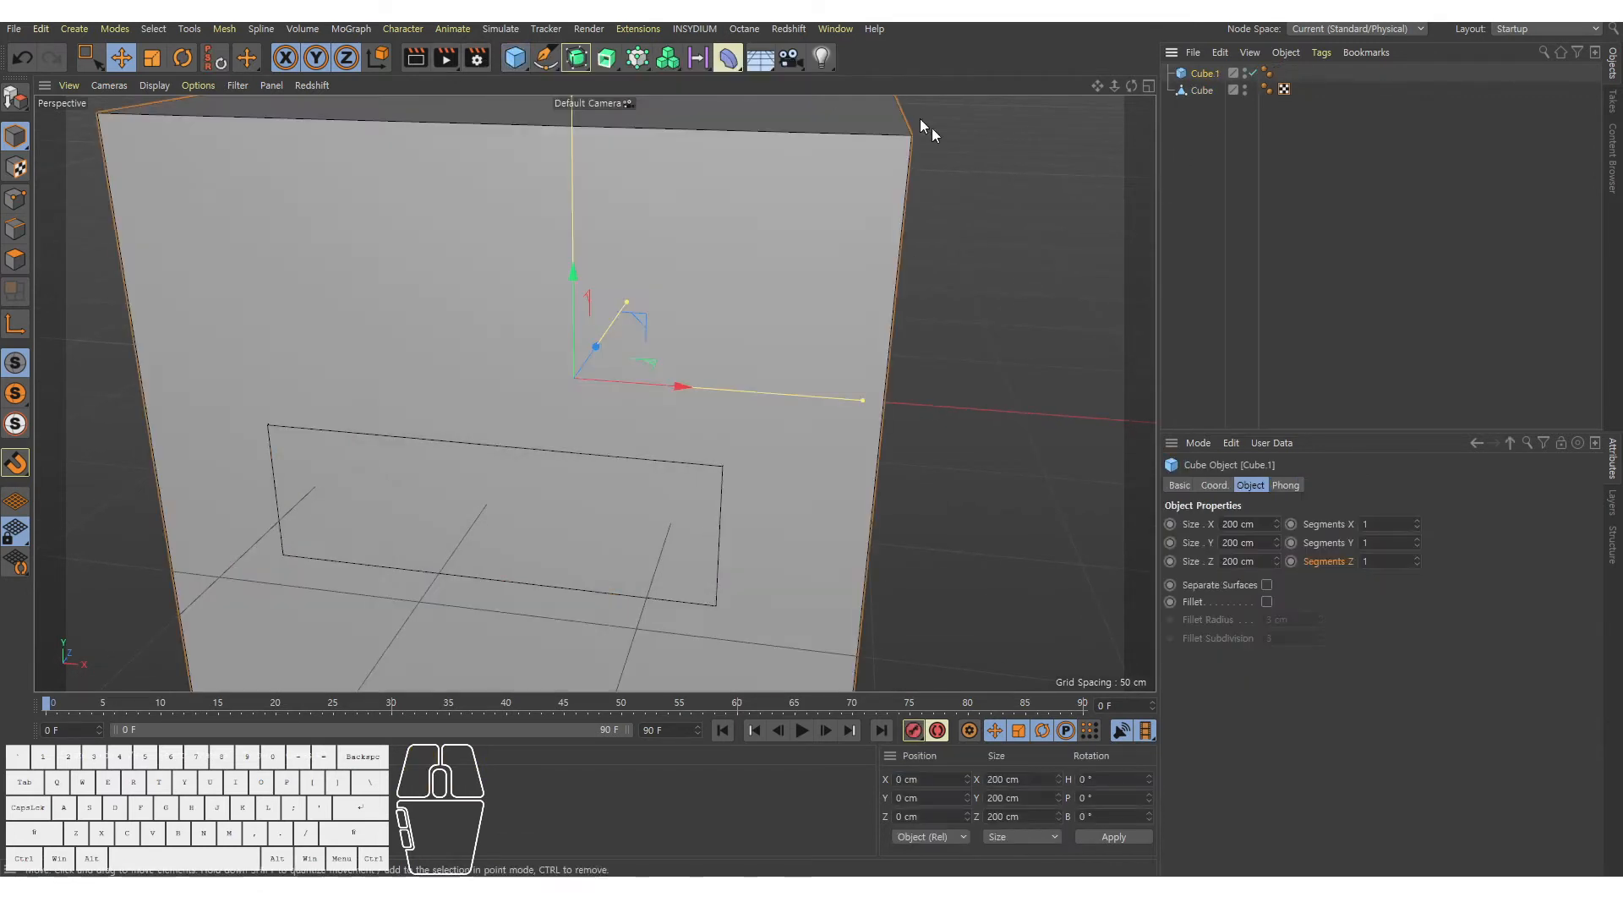
click(1205, 165)
click(1219, 73)
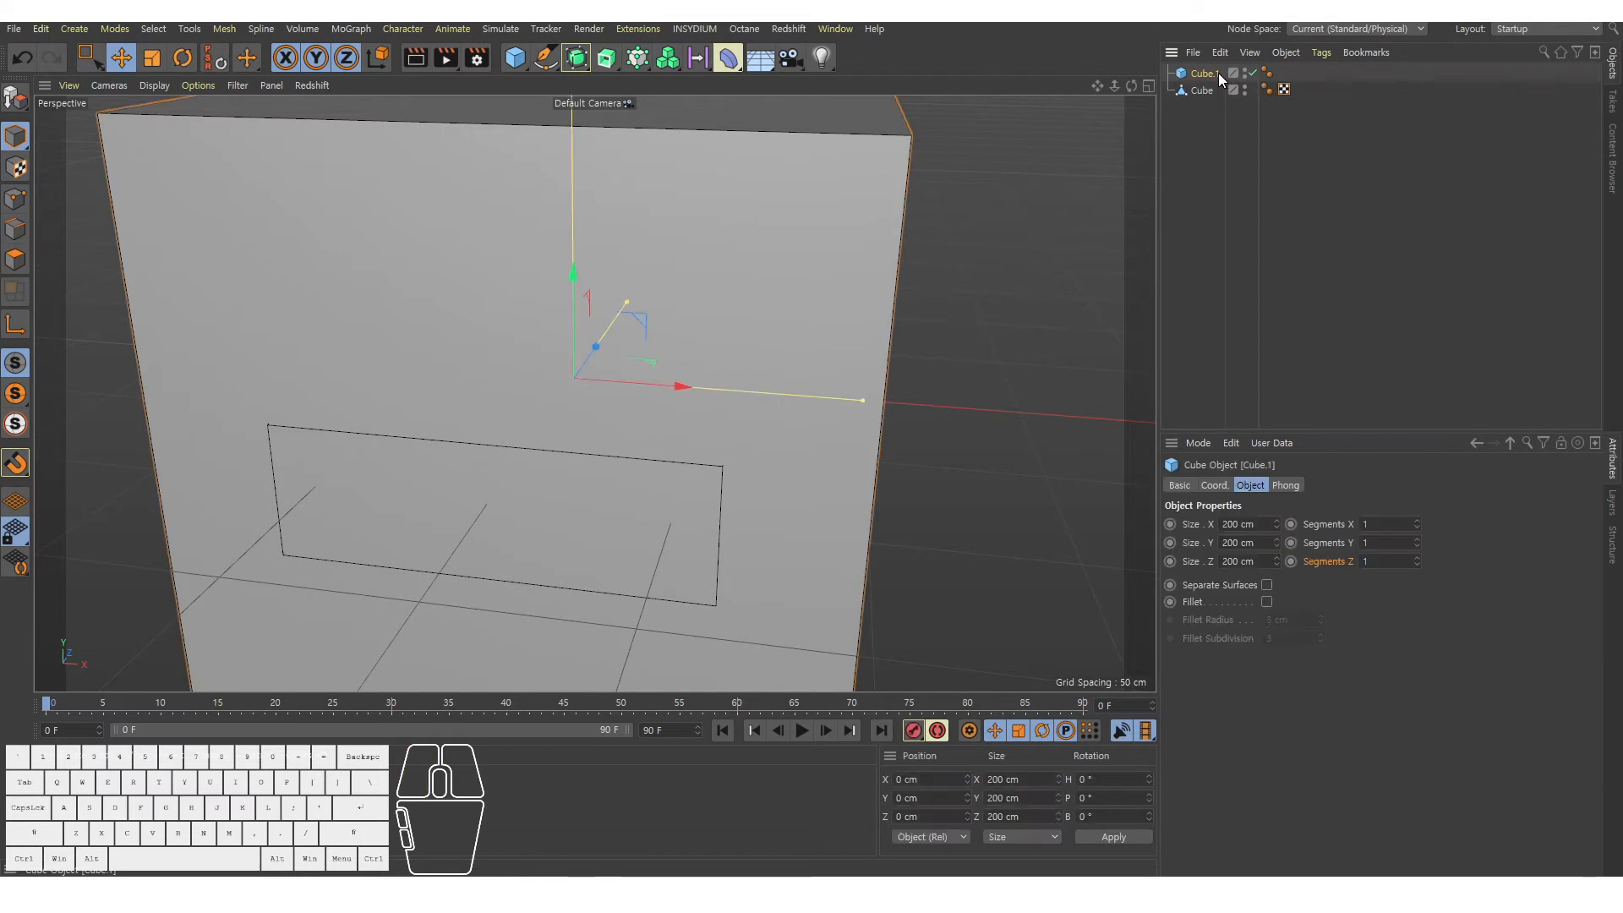
In the Front view, shrink the new cube to a flat bar about 96.8 cm wide in X and 11.3 cm high in Y.
middle_click(870, 265)
middle_click(798, 497)
alt+right_drag(771, 470, 633, 323)
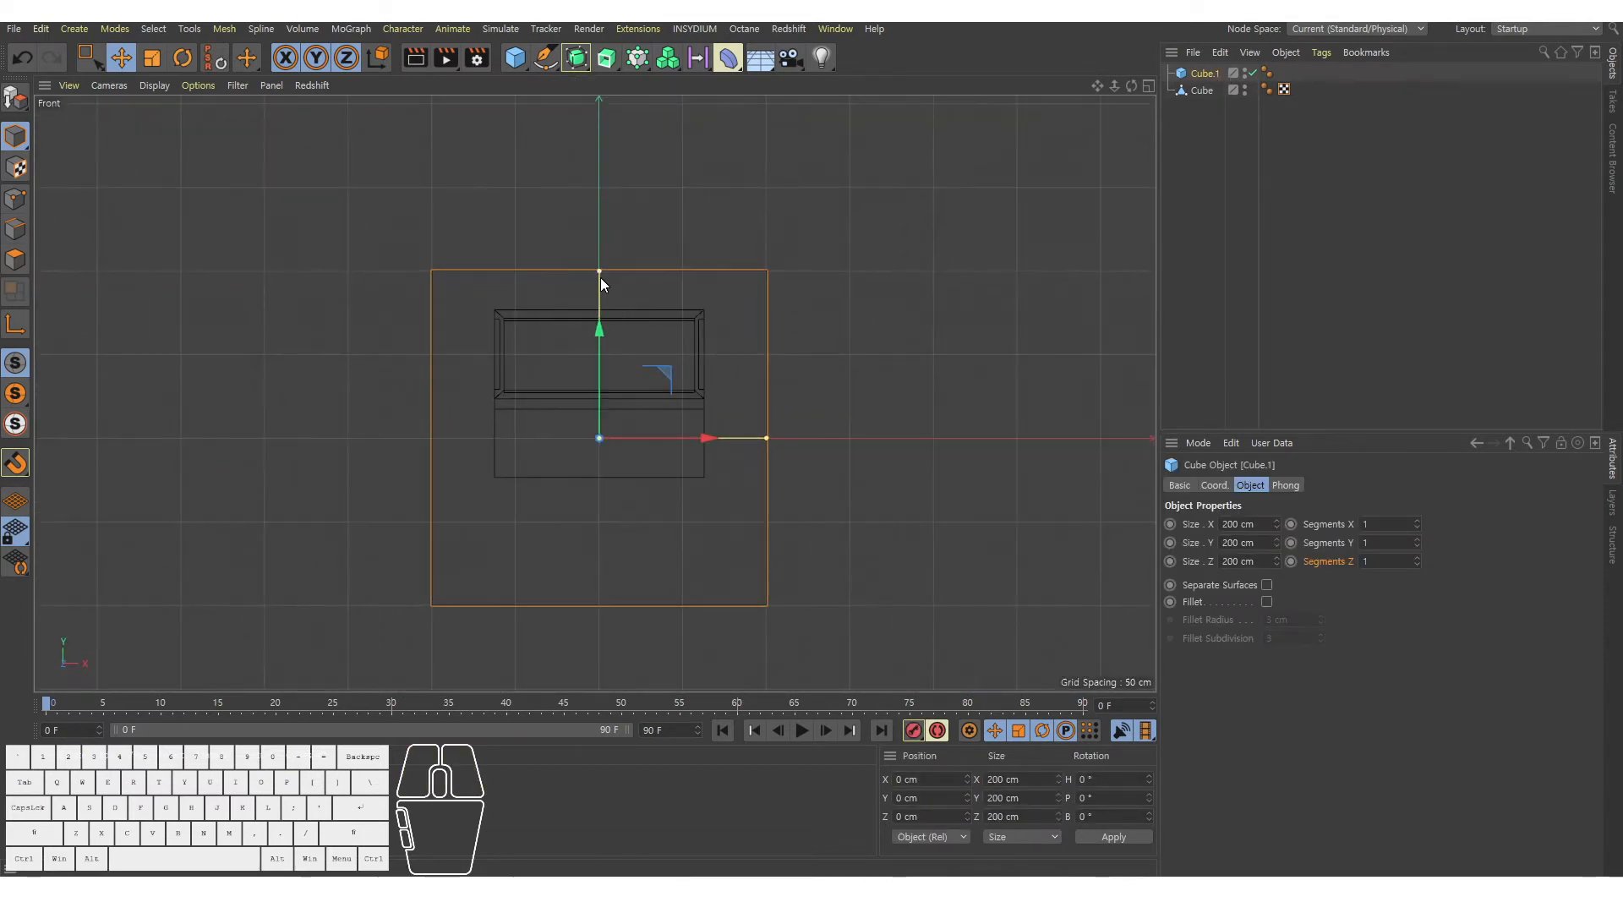
drag(599, 274, 617, 425)
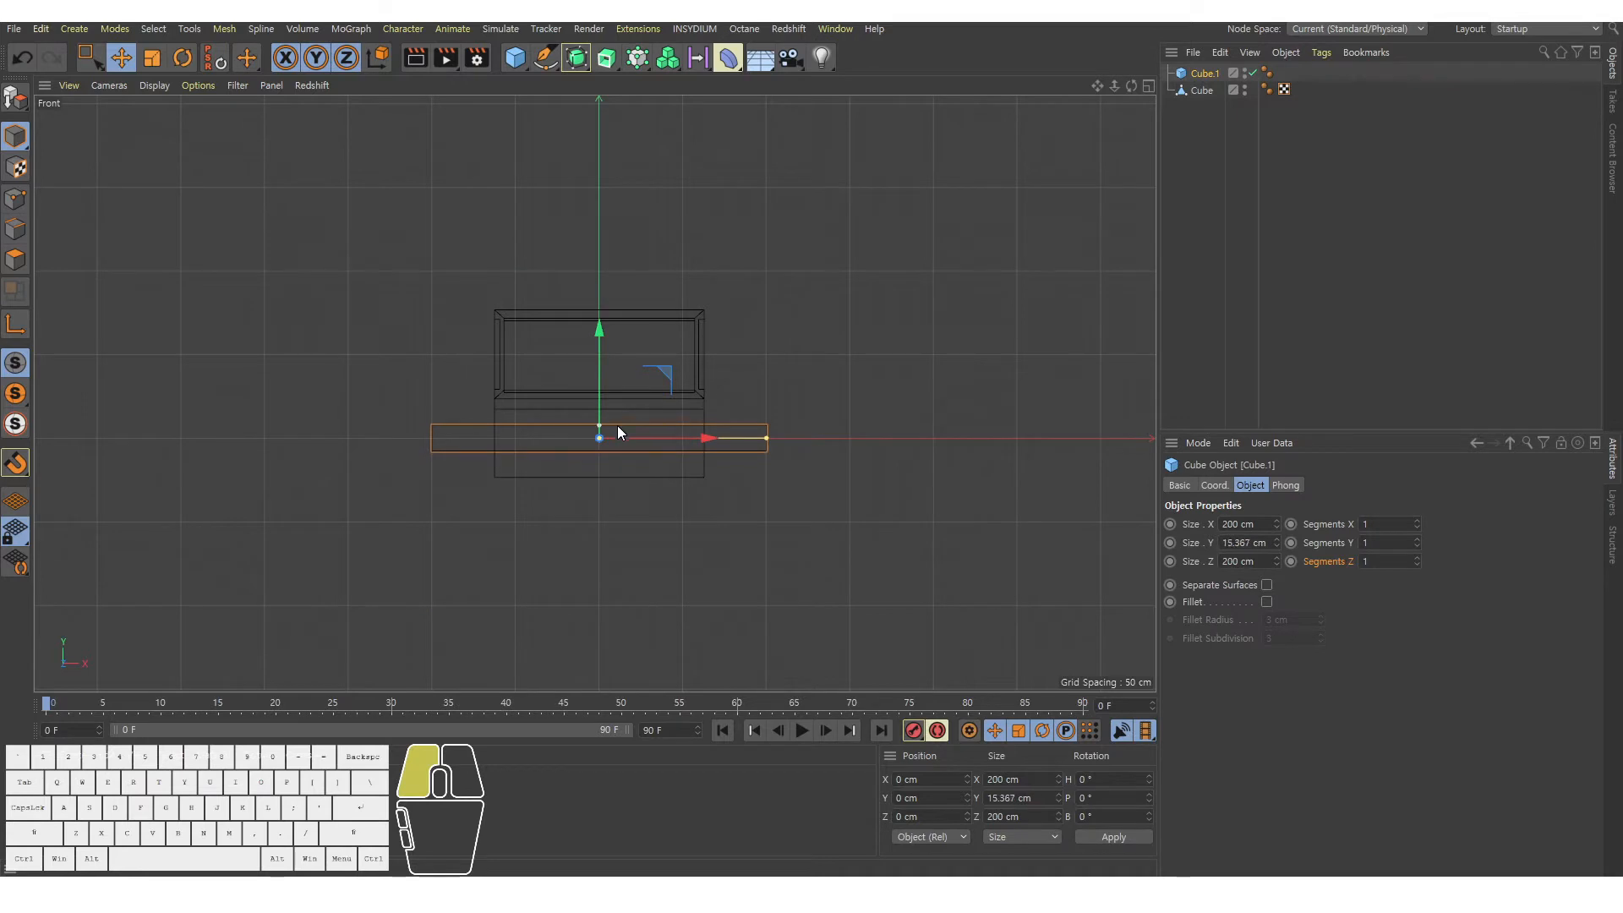
key(ctrl+z)
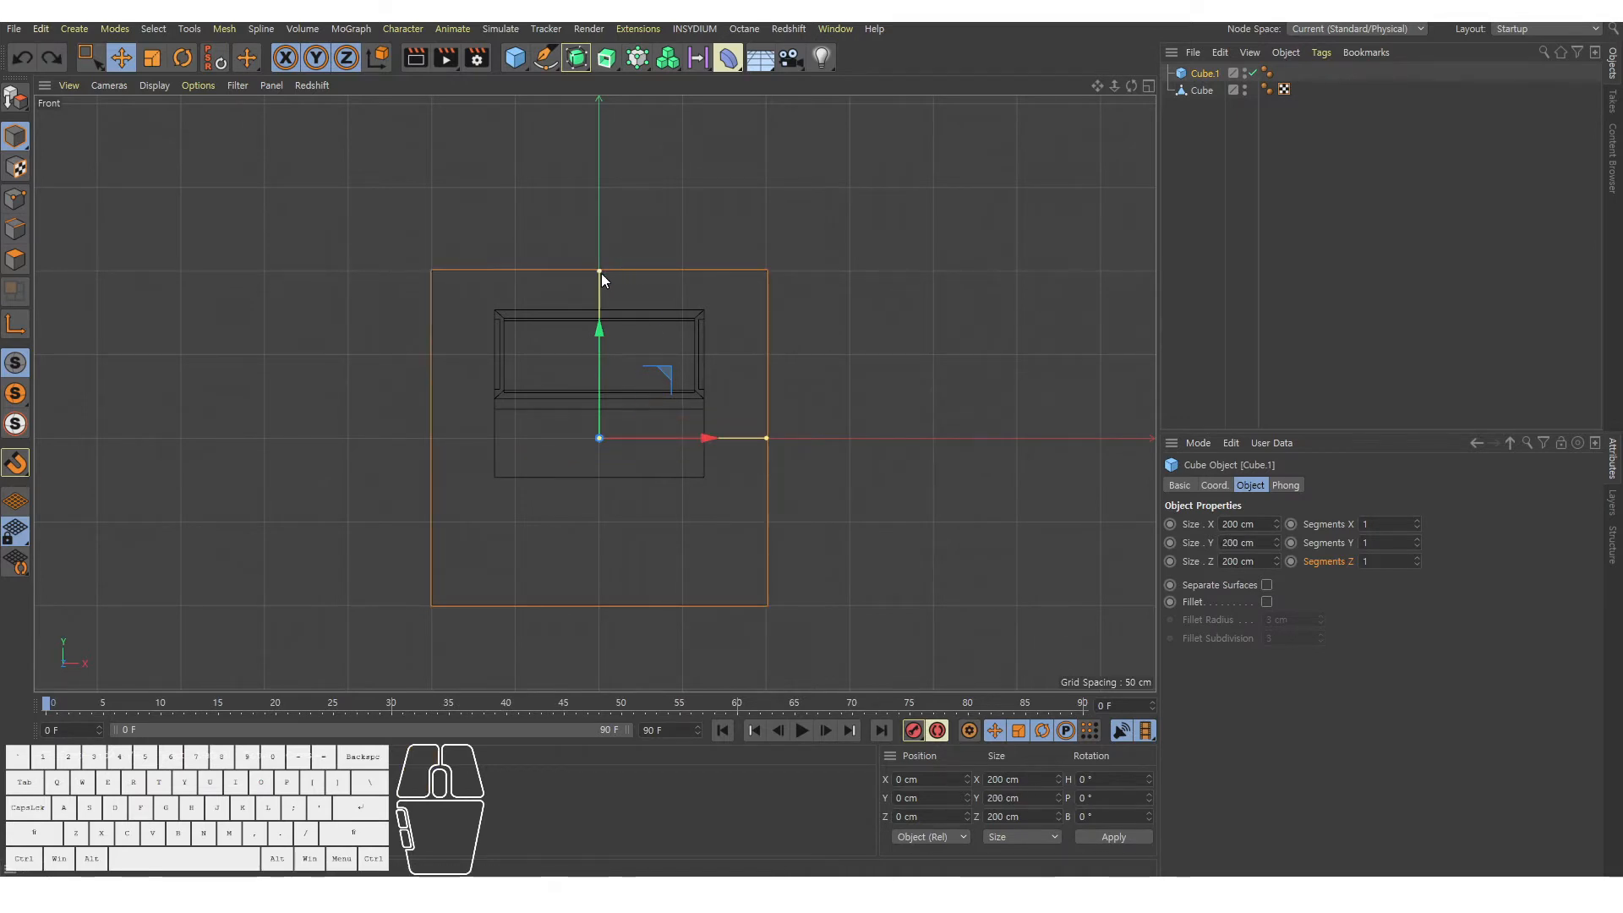
drag(601, 272, 597, 434)
alt+right_drag(598, 435, 734, 461)
drag(920, 448, 758, 458)
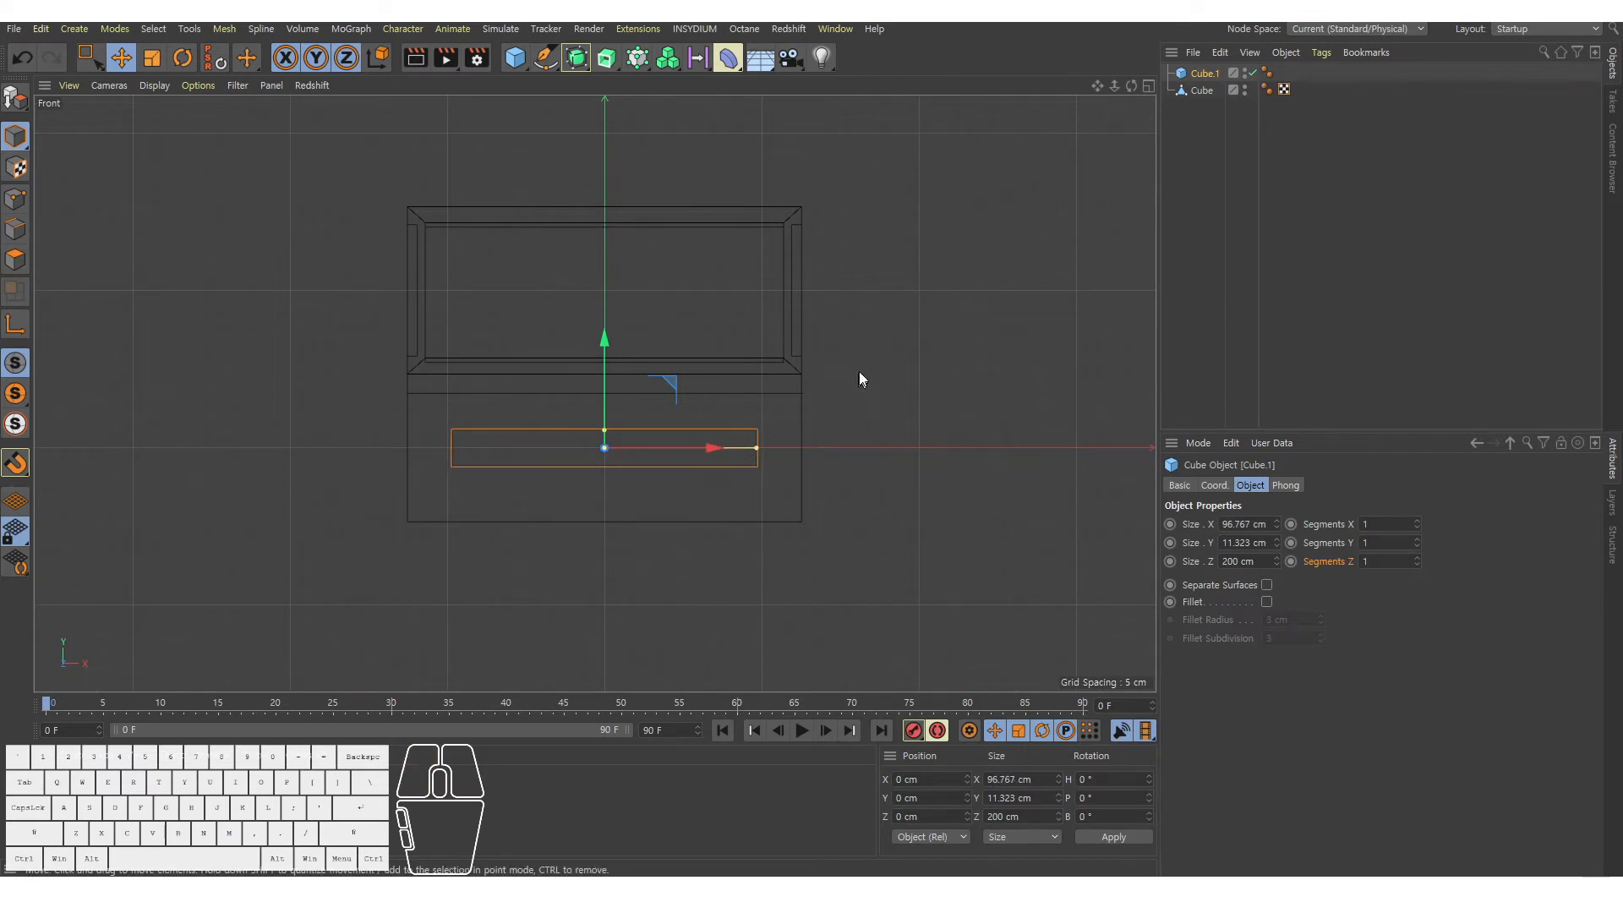
Thin the bar to about 5.1 cm in Z and place it at the car's front face, at about -99.2 cm in Z.
middle_click(790, 342)
middle_click(408, 443)
alt+right_drag(408, 443, 952, 464)
drag(975, 485, 511, 499)
middle_click(417, 480)
middle_click(428, 286)
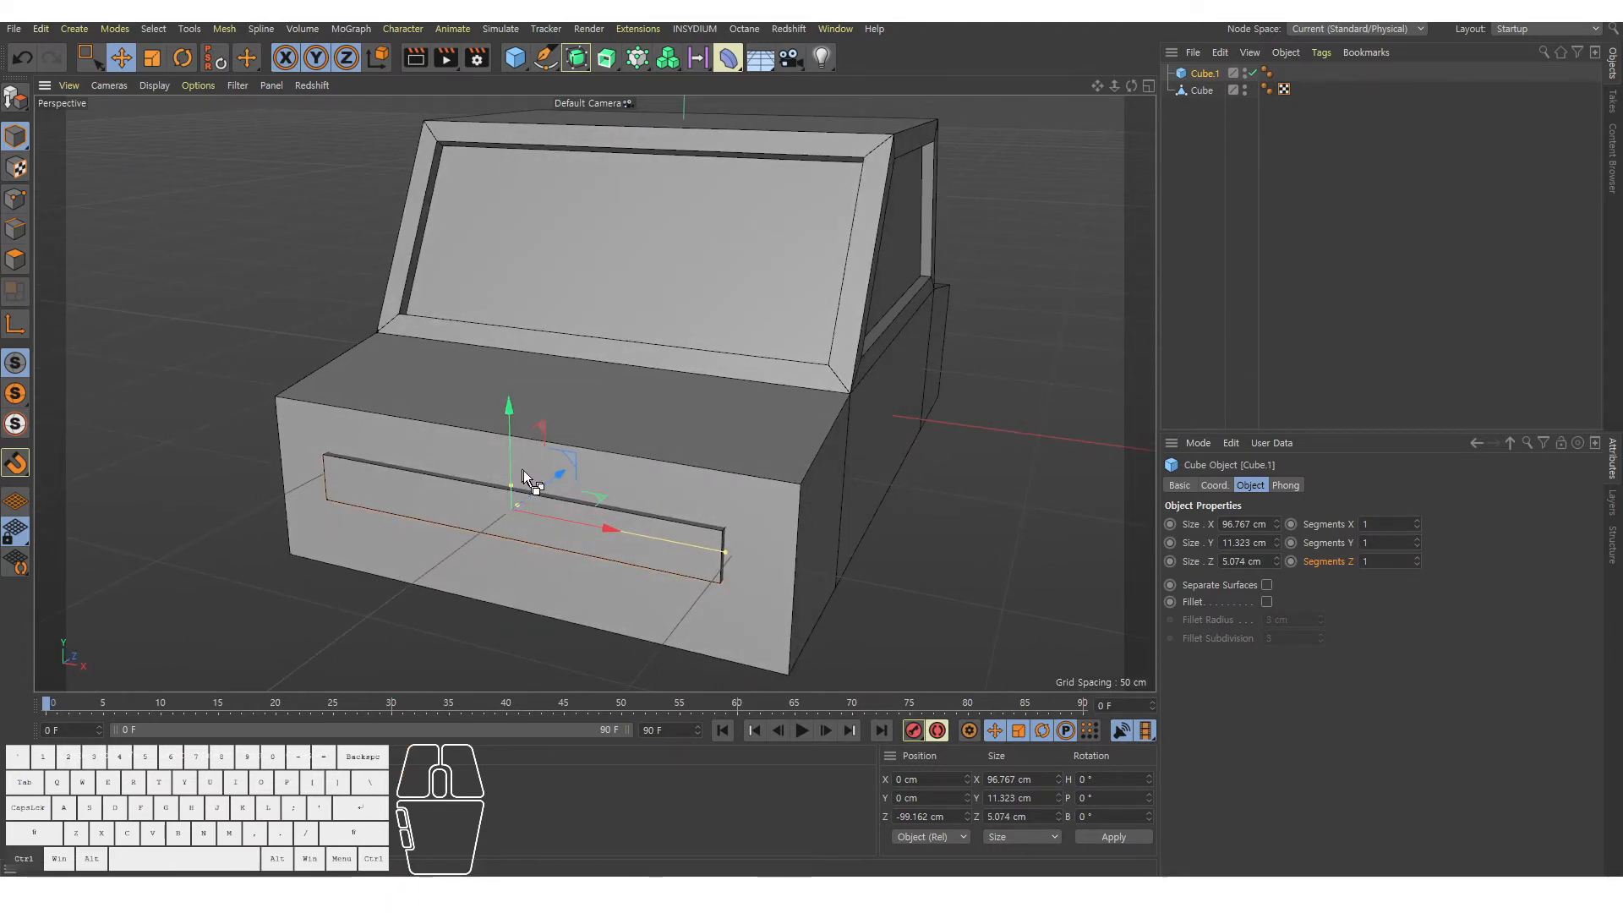
Duplicate the front bar and place the copy ahead of it at about -117.6 cm in Z.
ctrl+drag(556, 479, 500, 561)
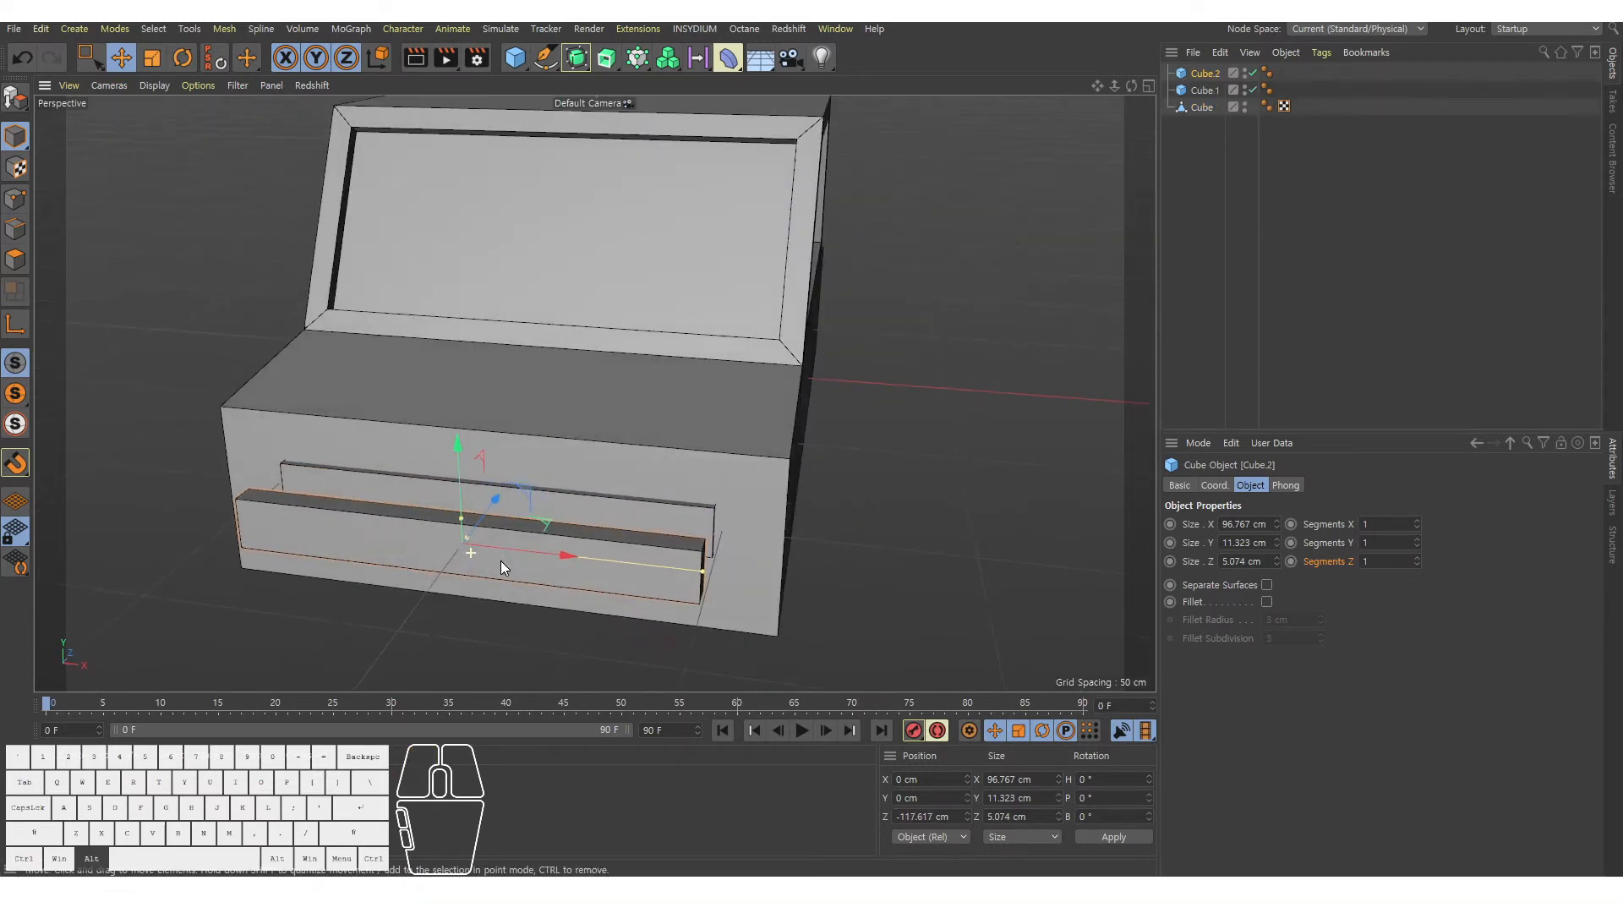
alt+middle_drag(545, 532, 577, 494)
alt+drag(534, 509, 551, 514)
alt+right_drag(551, 514, 628, 149)
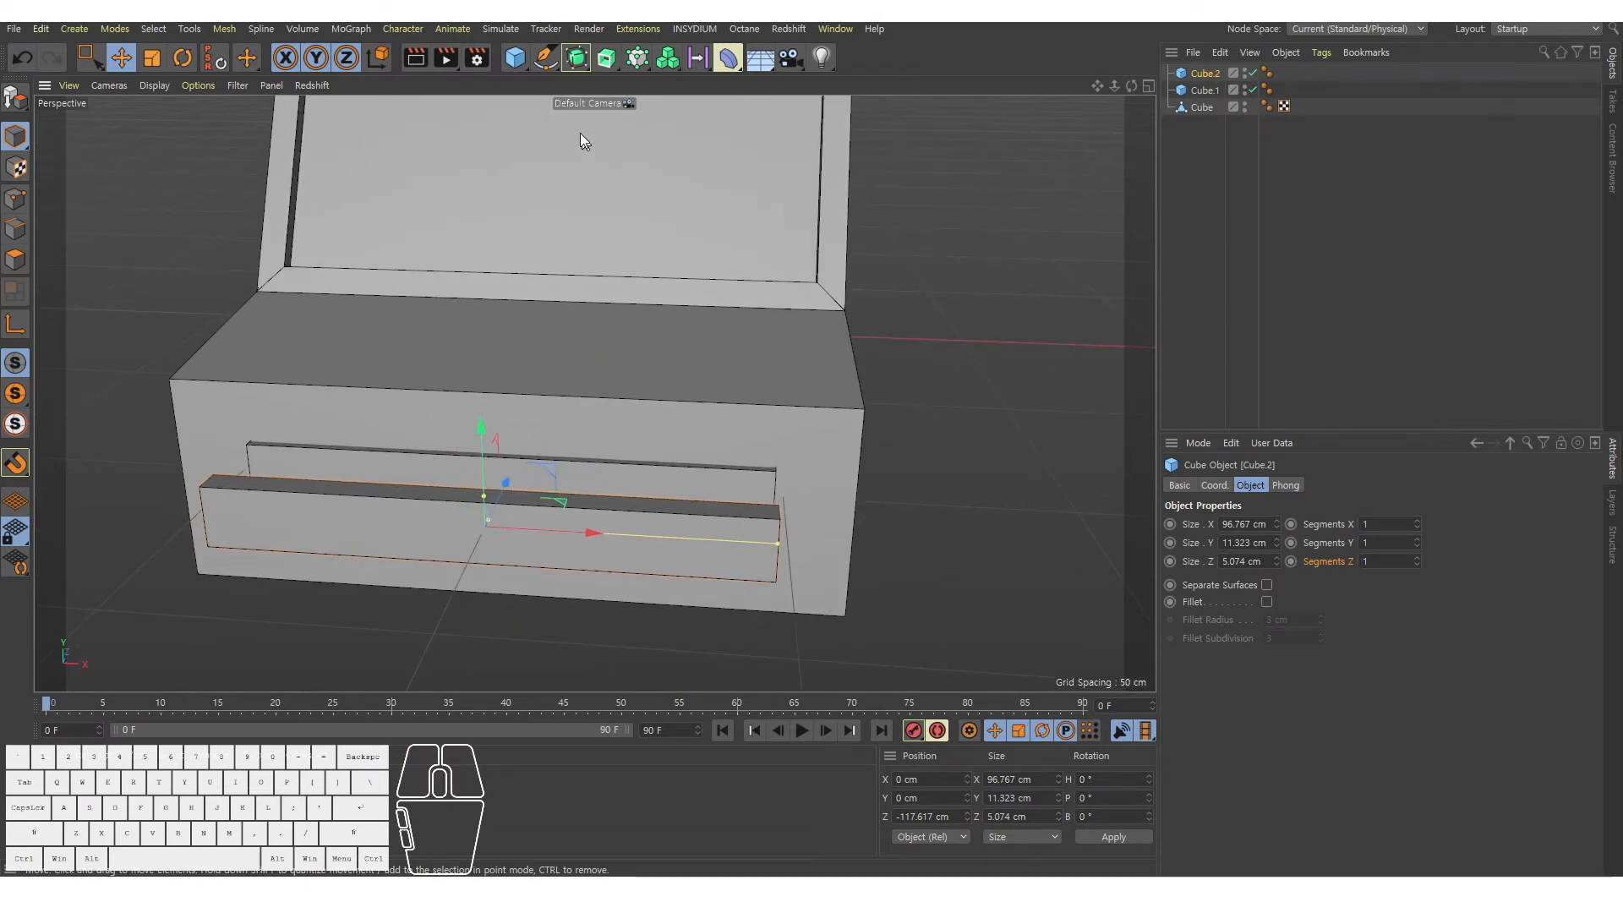
click(577, 58)
drag(578, 59, 768, 108)
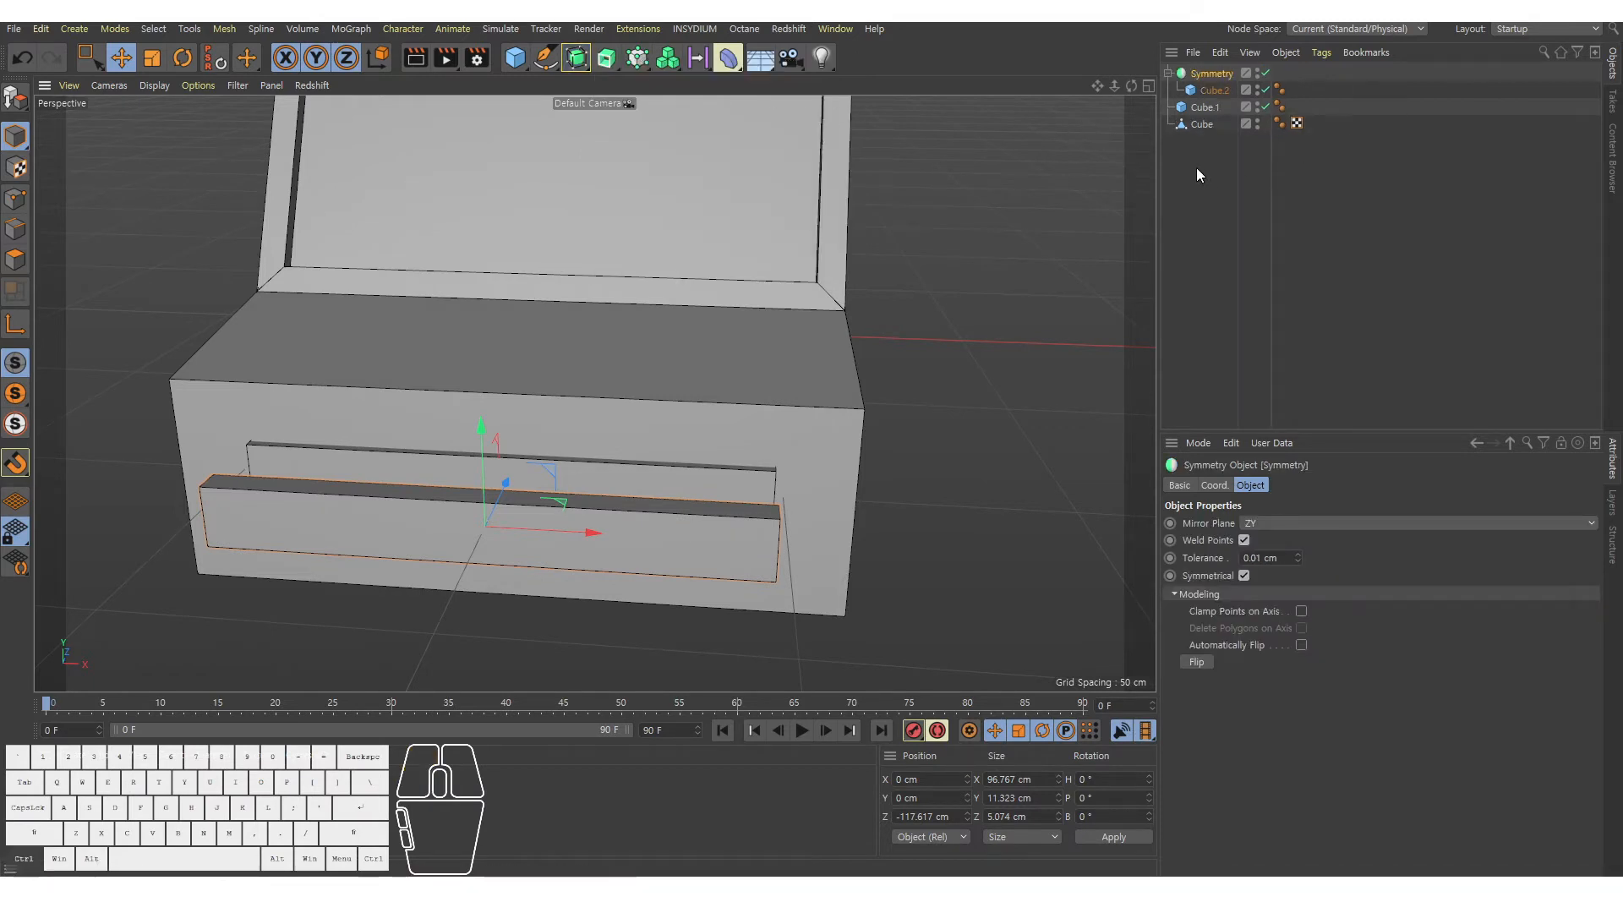
key(ctrl+z)
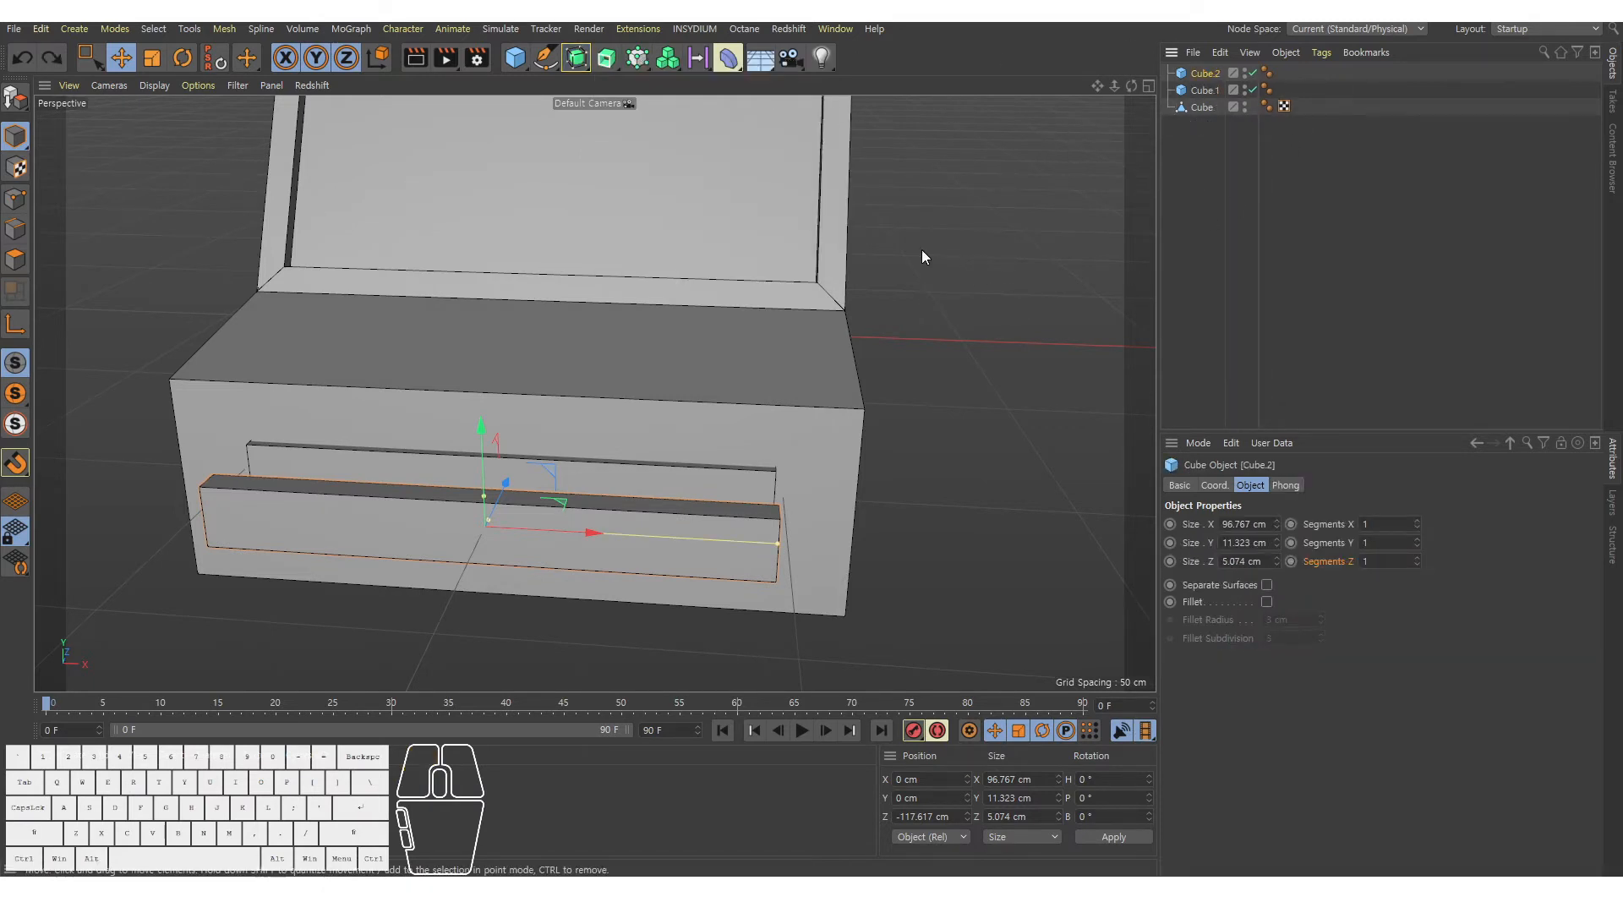
Add a Symmetry object through a command search for "sy" and make the duplicated bar (Cube.2) its child.
key(shift+c)
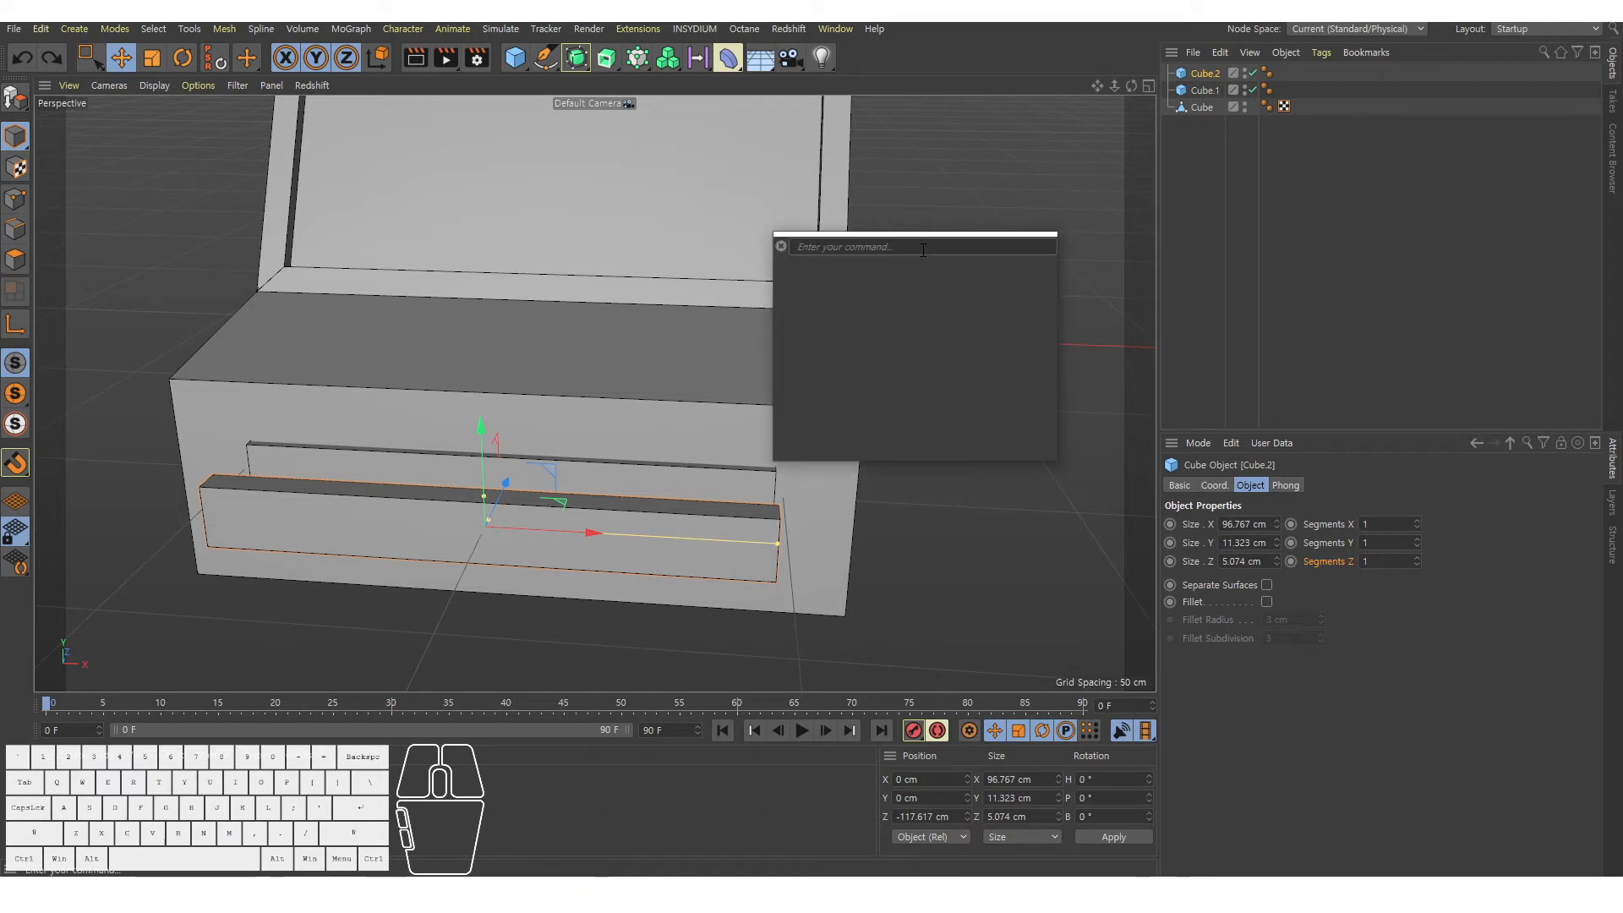
text(sy)
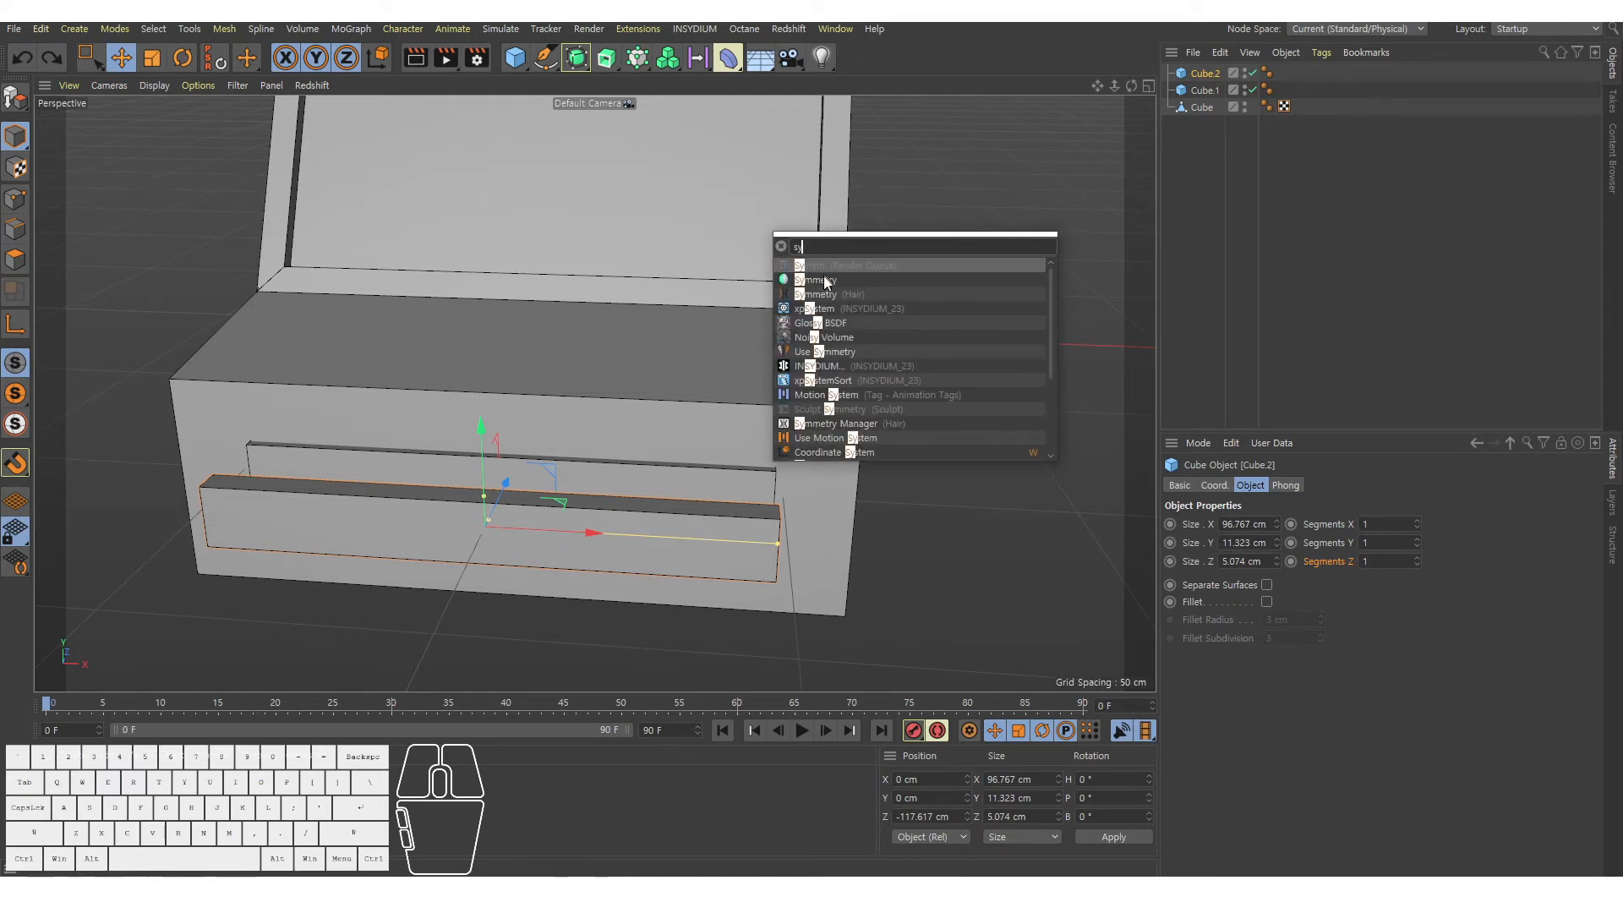
click(825, 282)
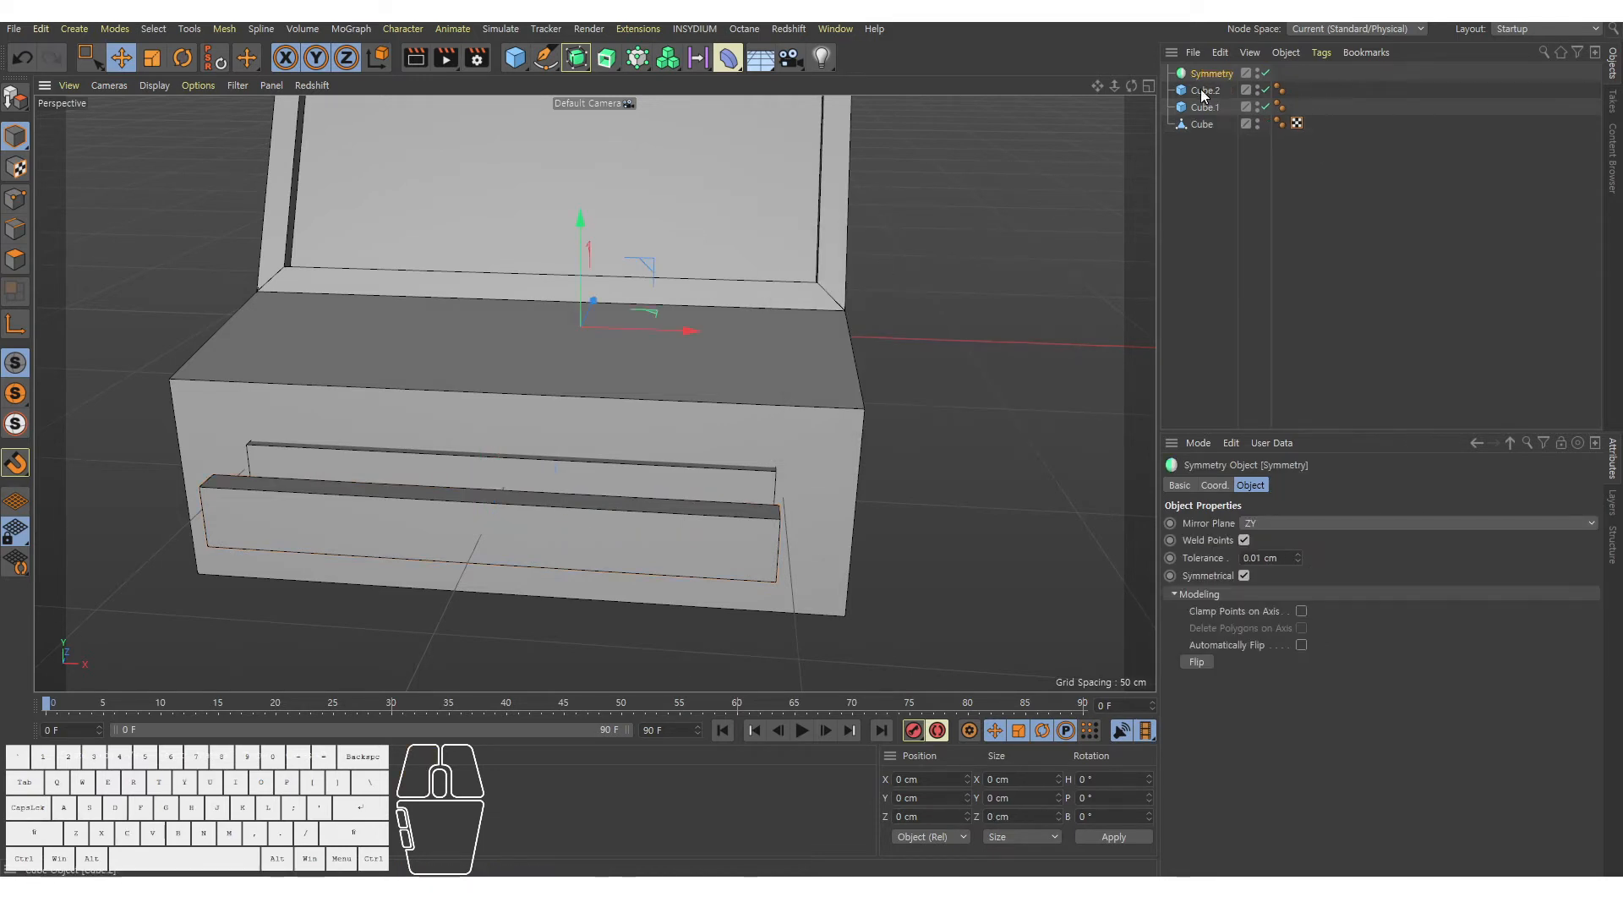
click(1199, 92)
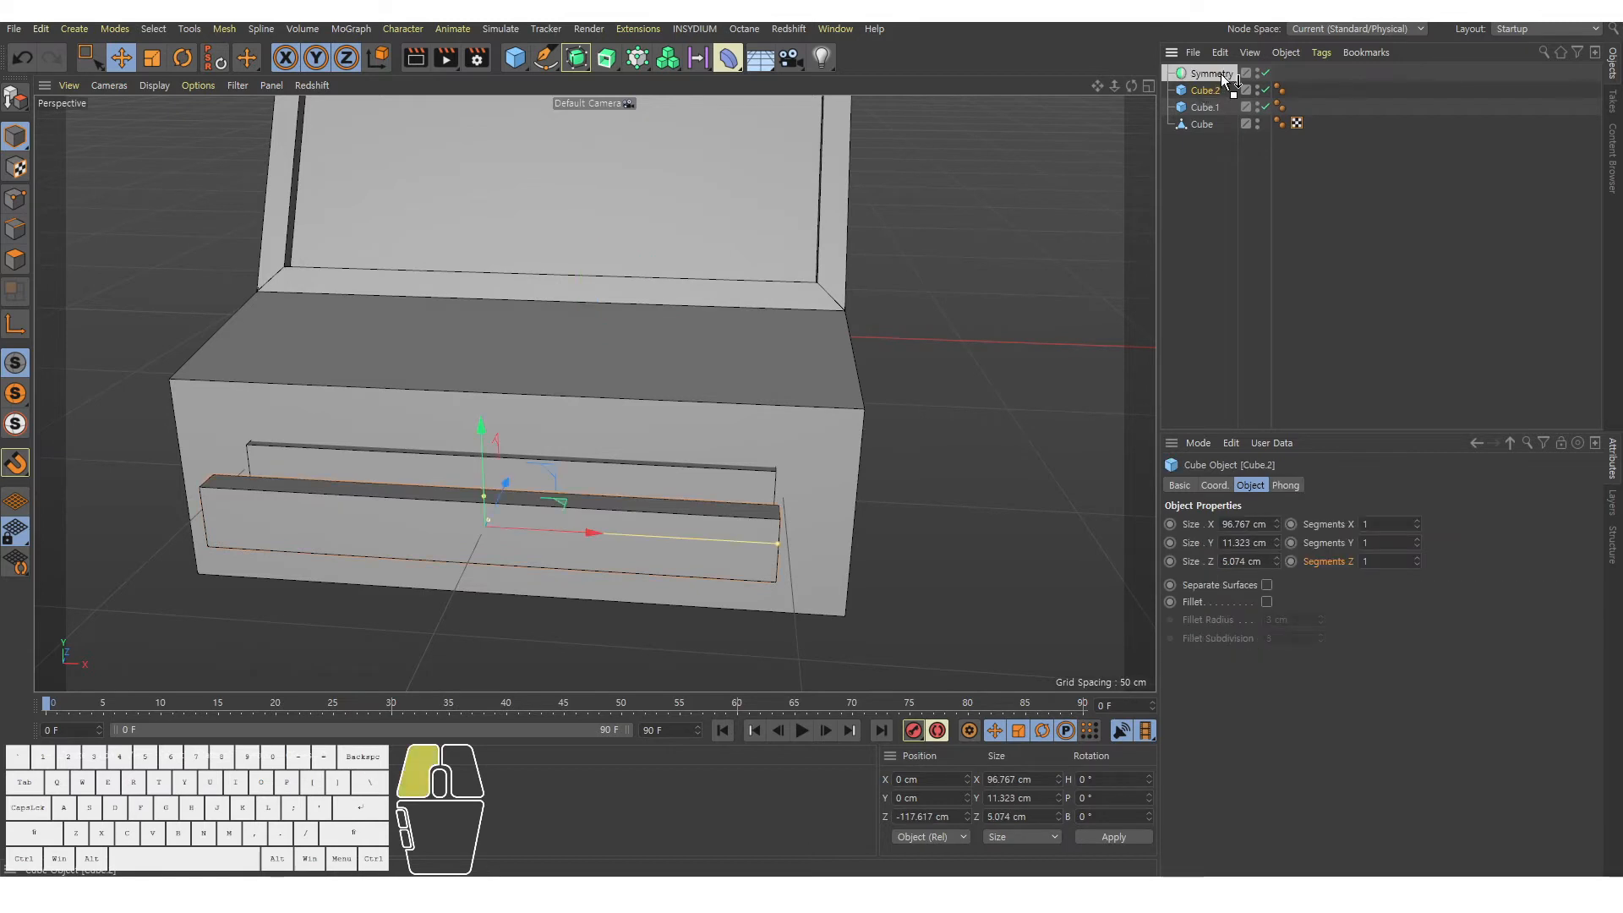
drag(1221, 74, 1218, 74)
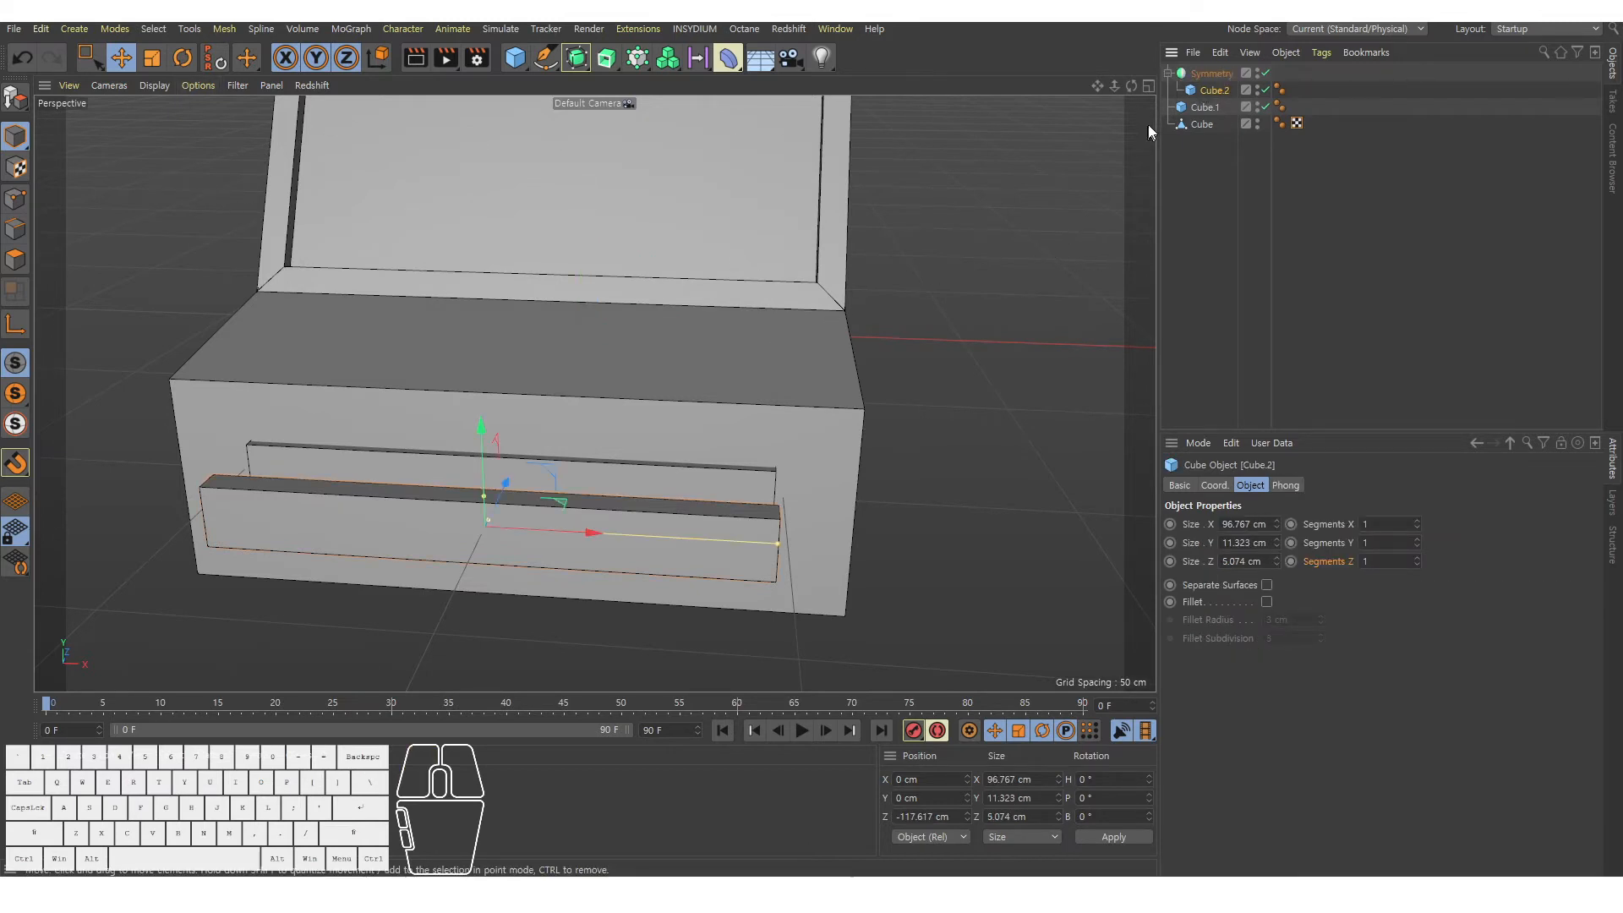
Examine the duplicated bar from several angles and check the Symmetry object's mirror plane setting.
alt+drag(886, 265, 940, 394)
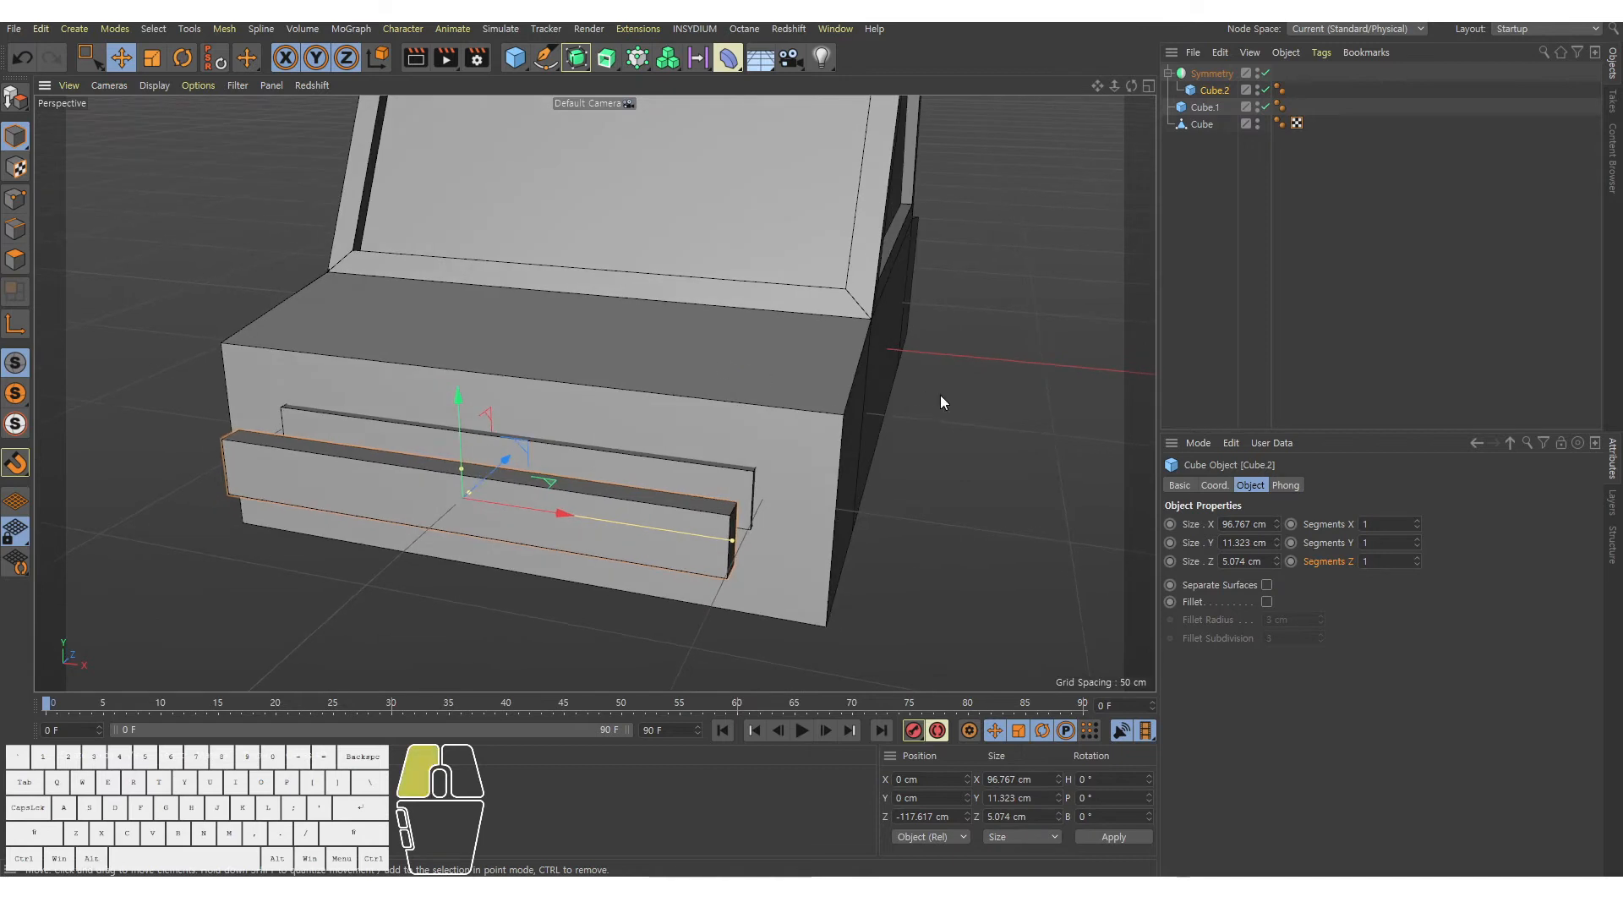
click(940, 394)
alt+drag(619, 530, 519, 514)
click(638, 503)
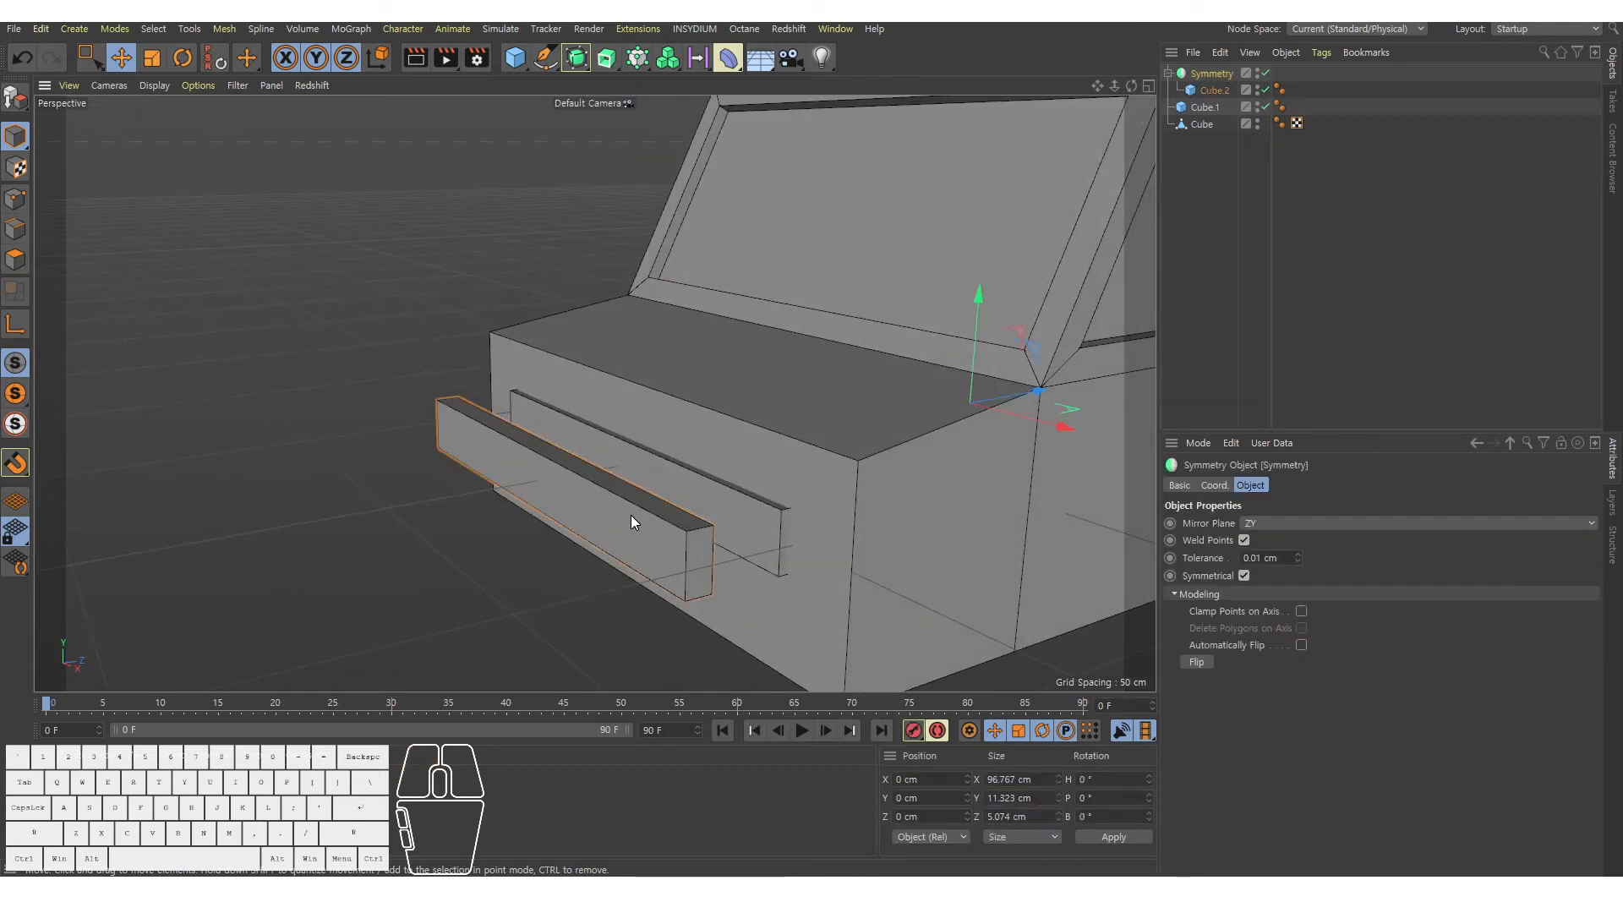
click(1214, 90)
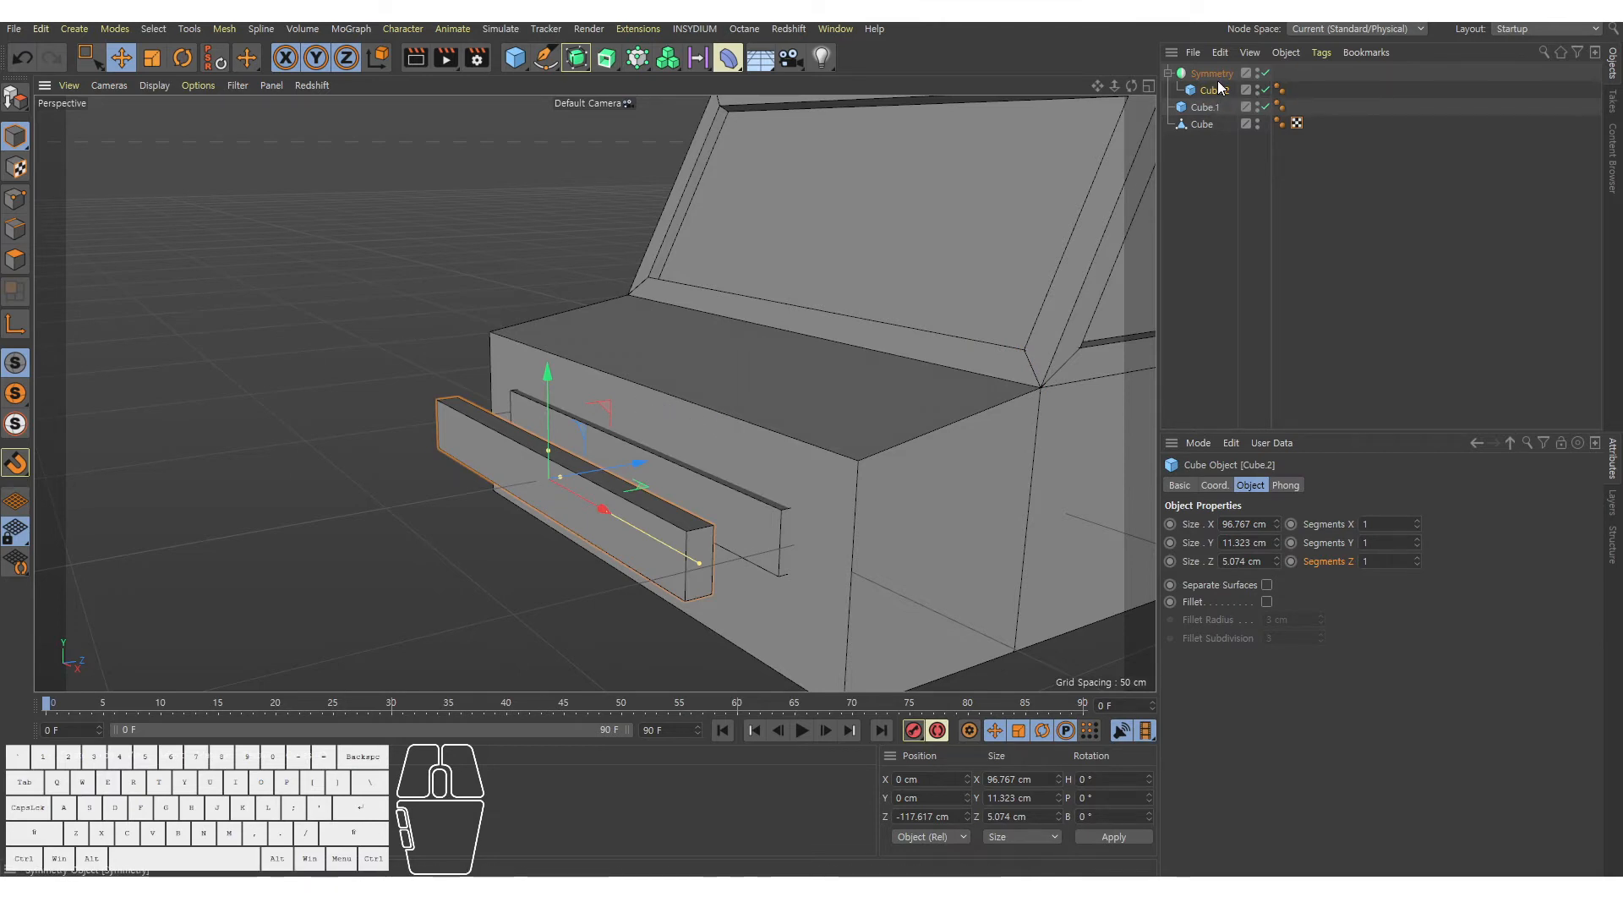
alt+drag(678, 433, 794, 464)
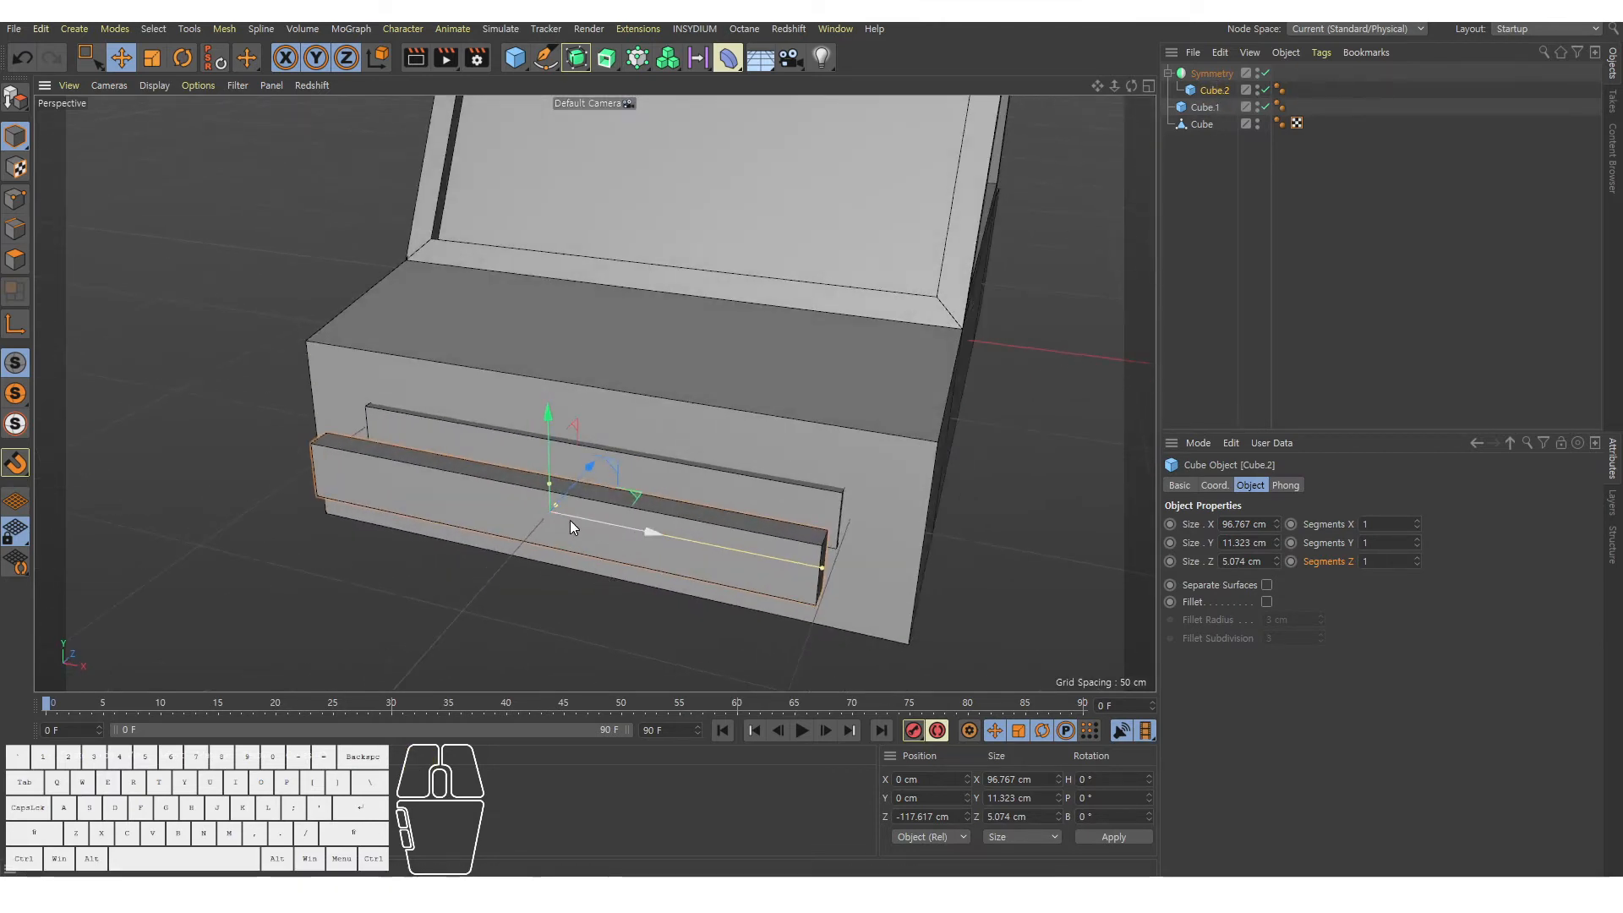
click(1229, 74)
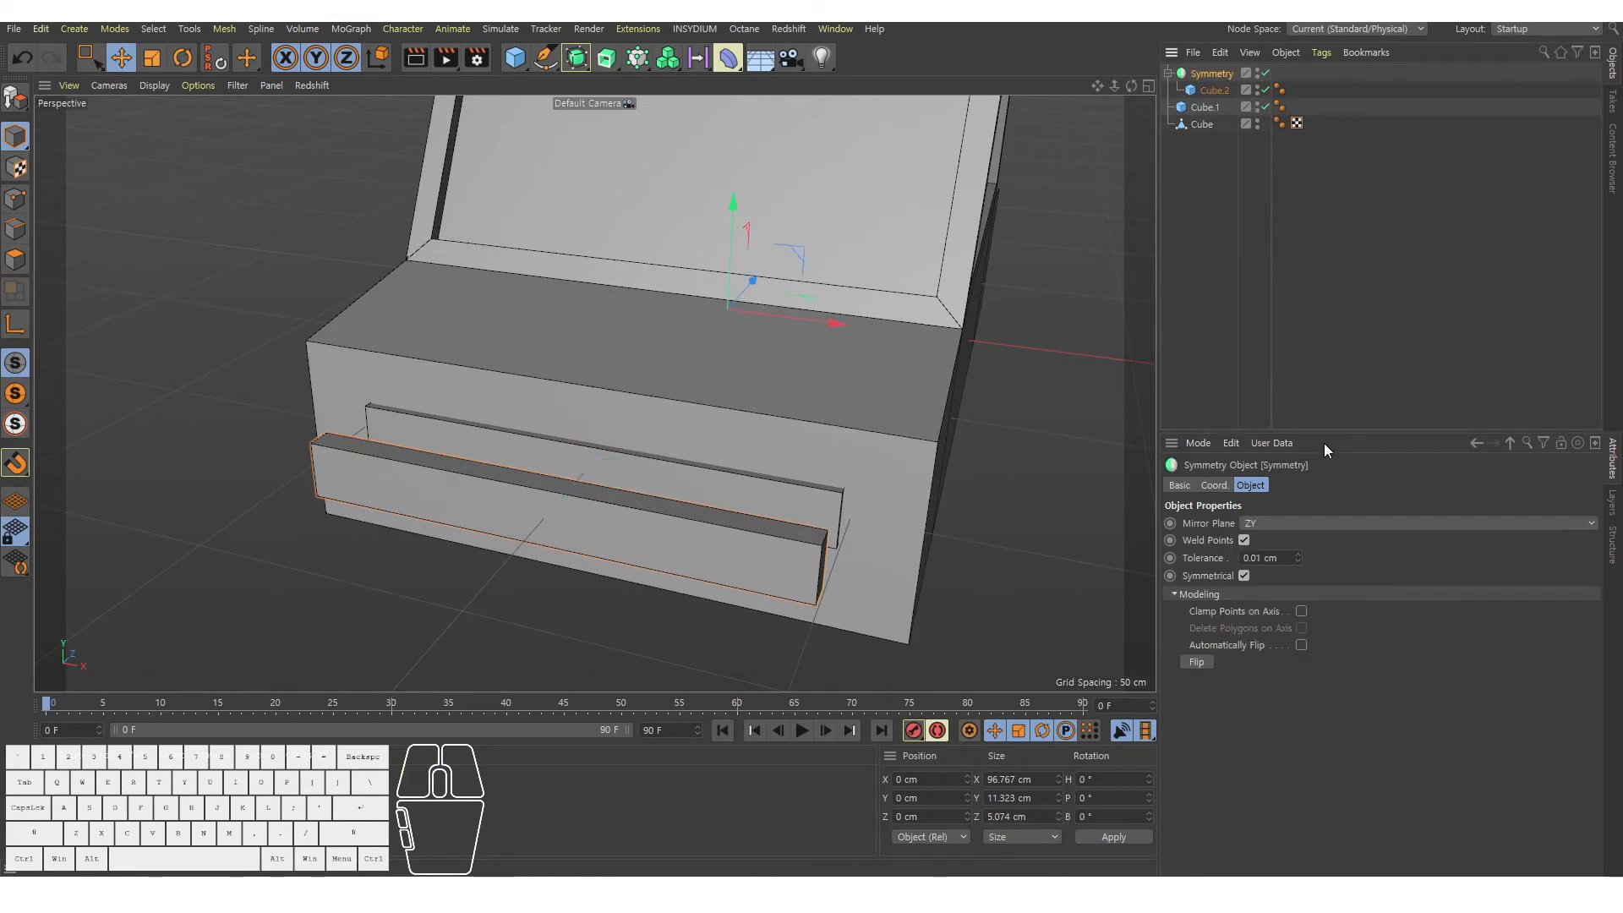
In the Front view, shorten the duplicated bar to about 15.2 cm in X and place it at about 42.2 cm in X.
click(1217, 91)
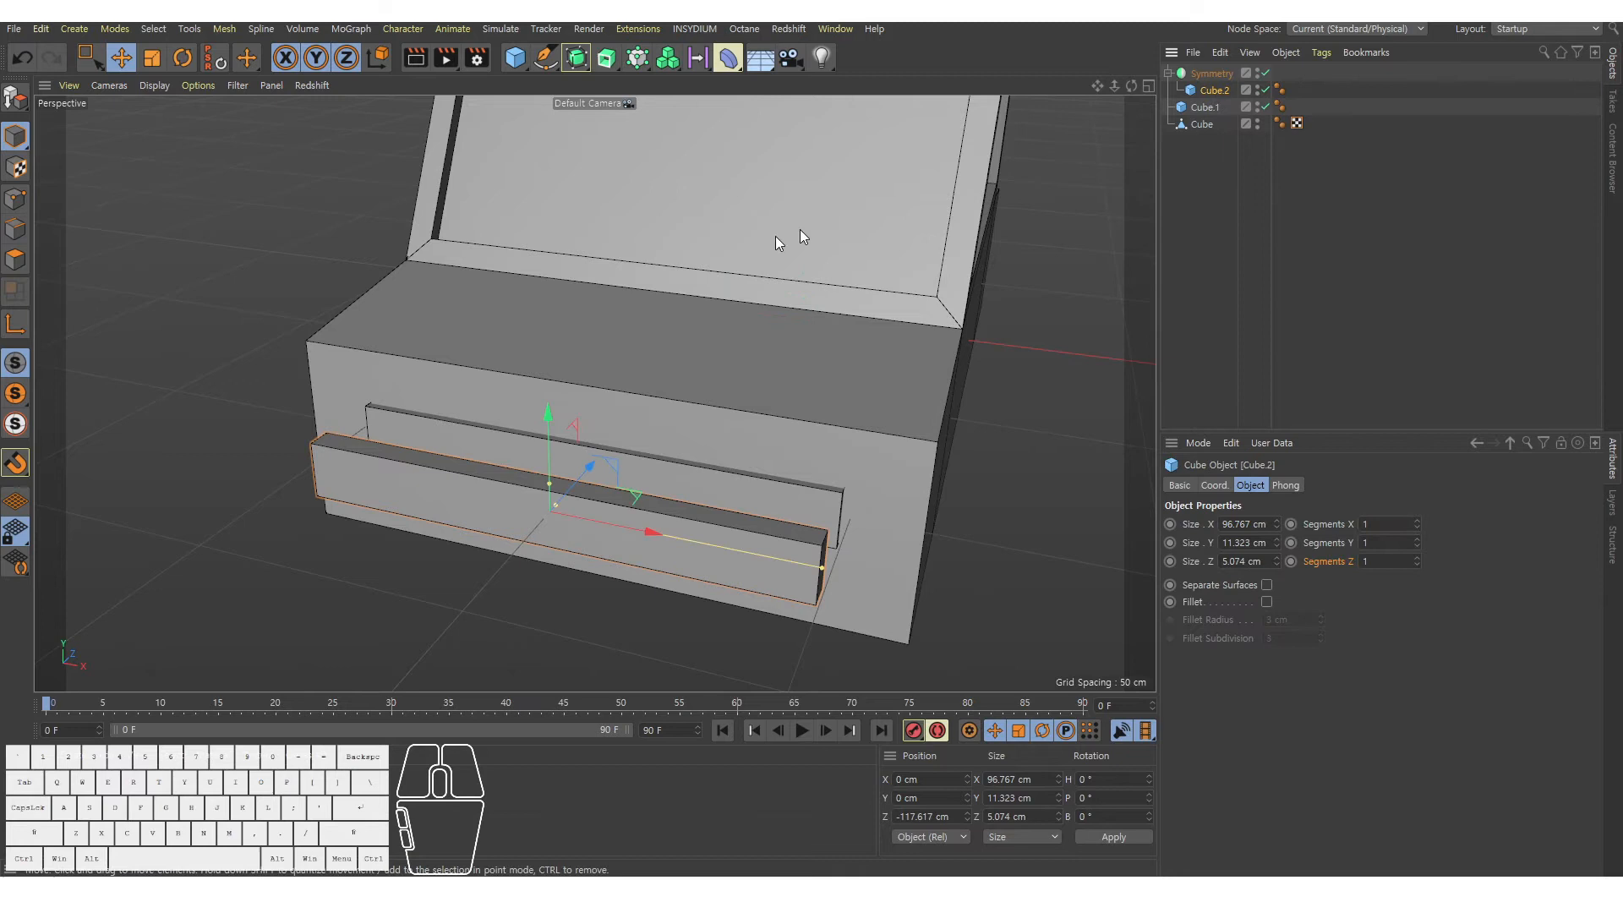
middle_click(752, 364)
middle_click(815, 497)
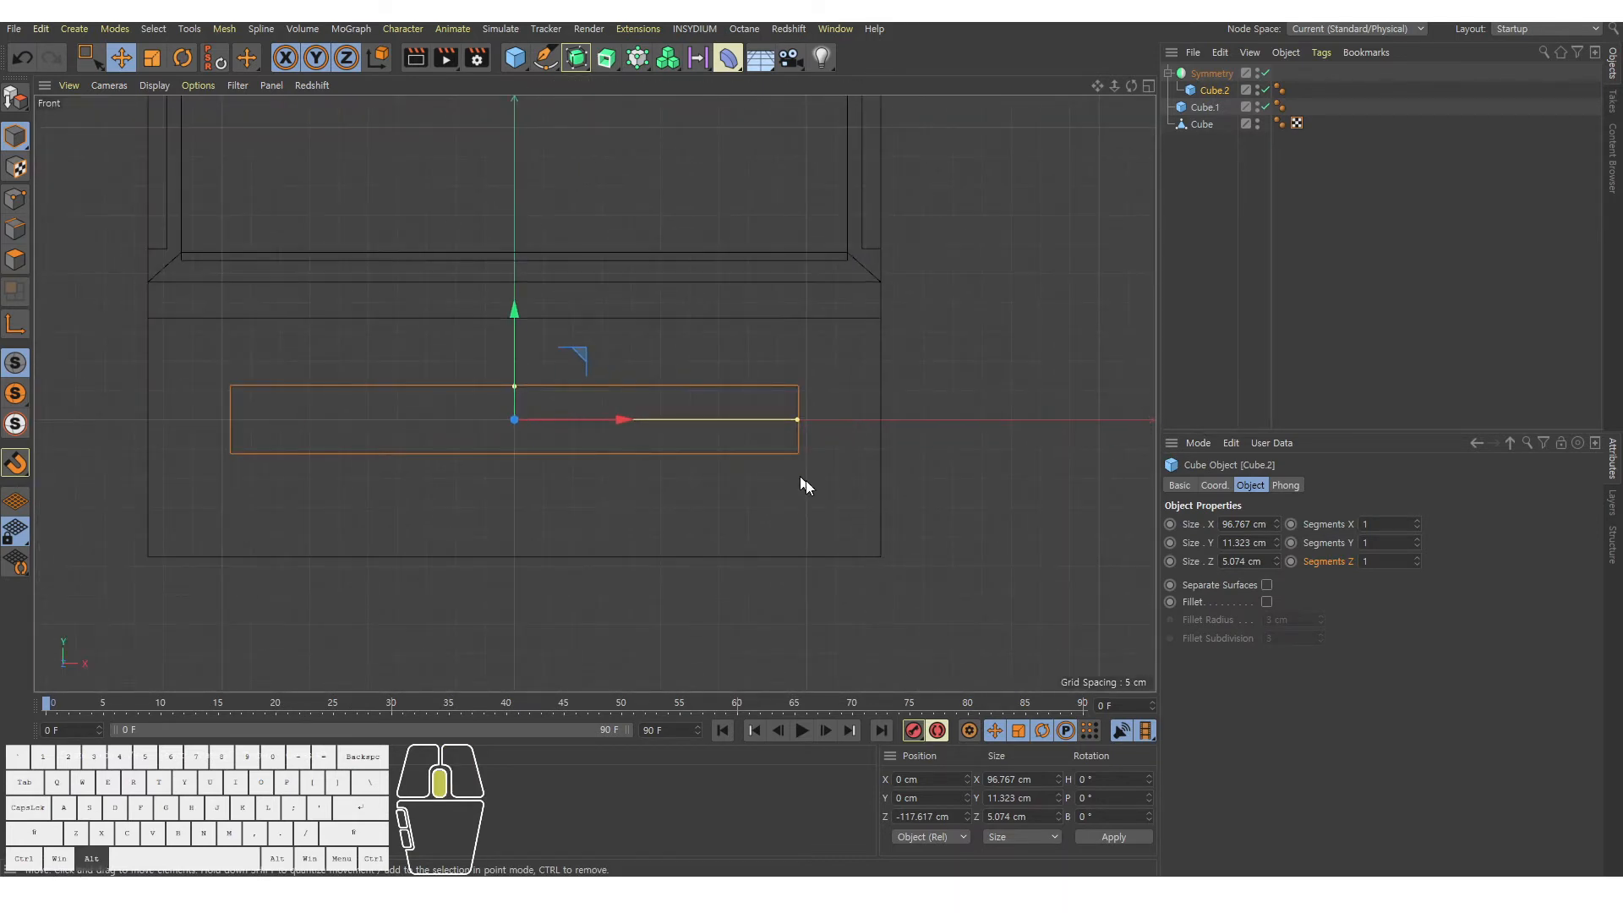
alt+middle_drag(805, 483, 858, 518)
drag(850, 456, 883, 474)
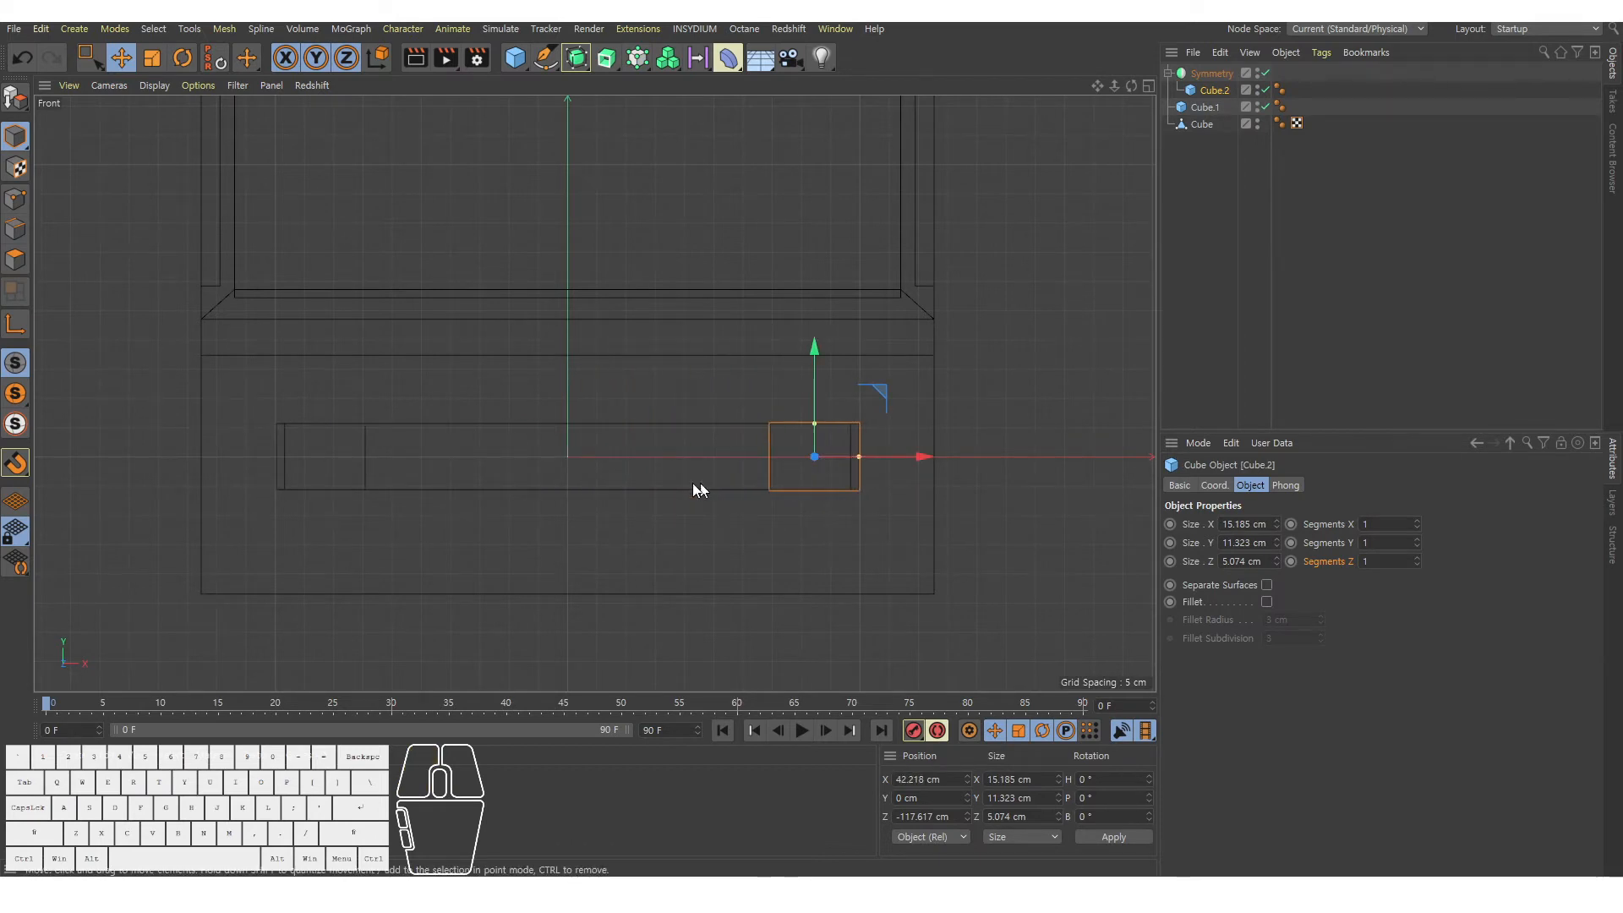
In the Right view, move the small block back against the front bar, to about -102.2 cm in Z.
middle_click(600, 515)
middle_click(204, 623)
alt+right_drag(277, 526, 691, 417)
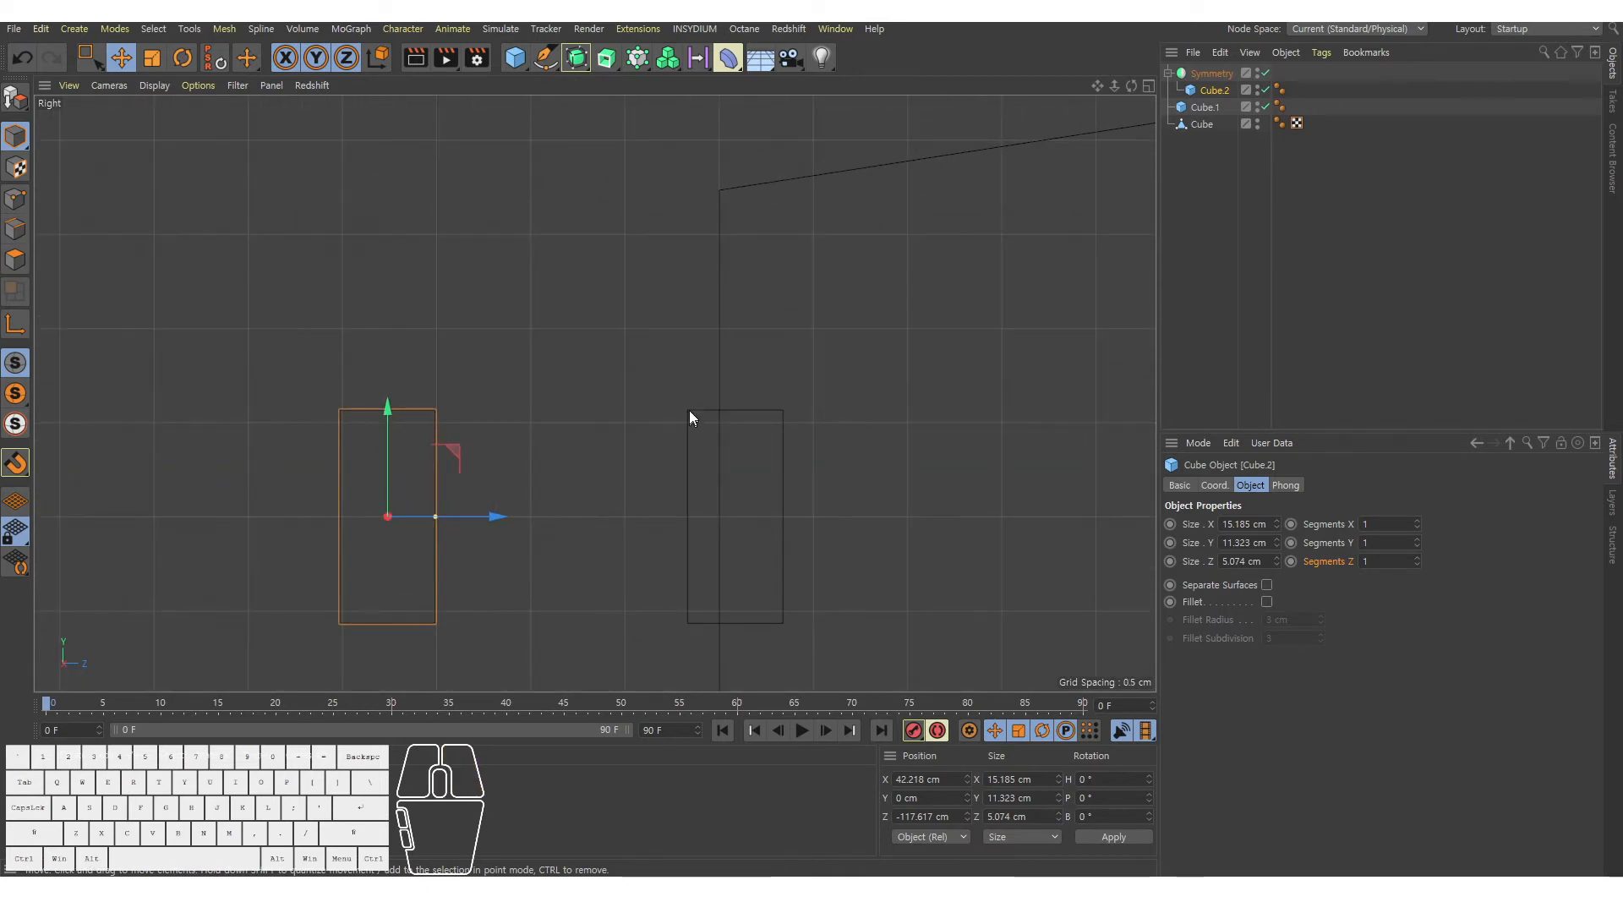
drag(492, 515, 739, 465)
middle_click(719, 573)
middle_click(470, 372)
Scale the headlight block down to about 13.5 × 10 × 4.5 cm and shift it to about 40.9 cm in X.
alt+right_drag(739, 465, 865, 527)
alt+drag(837, 524, 846, 511)
key(t)
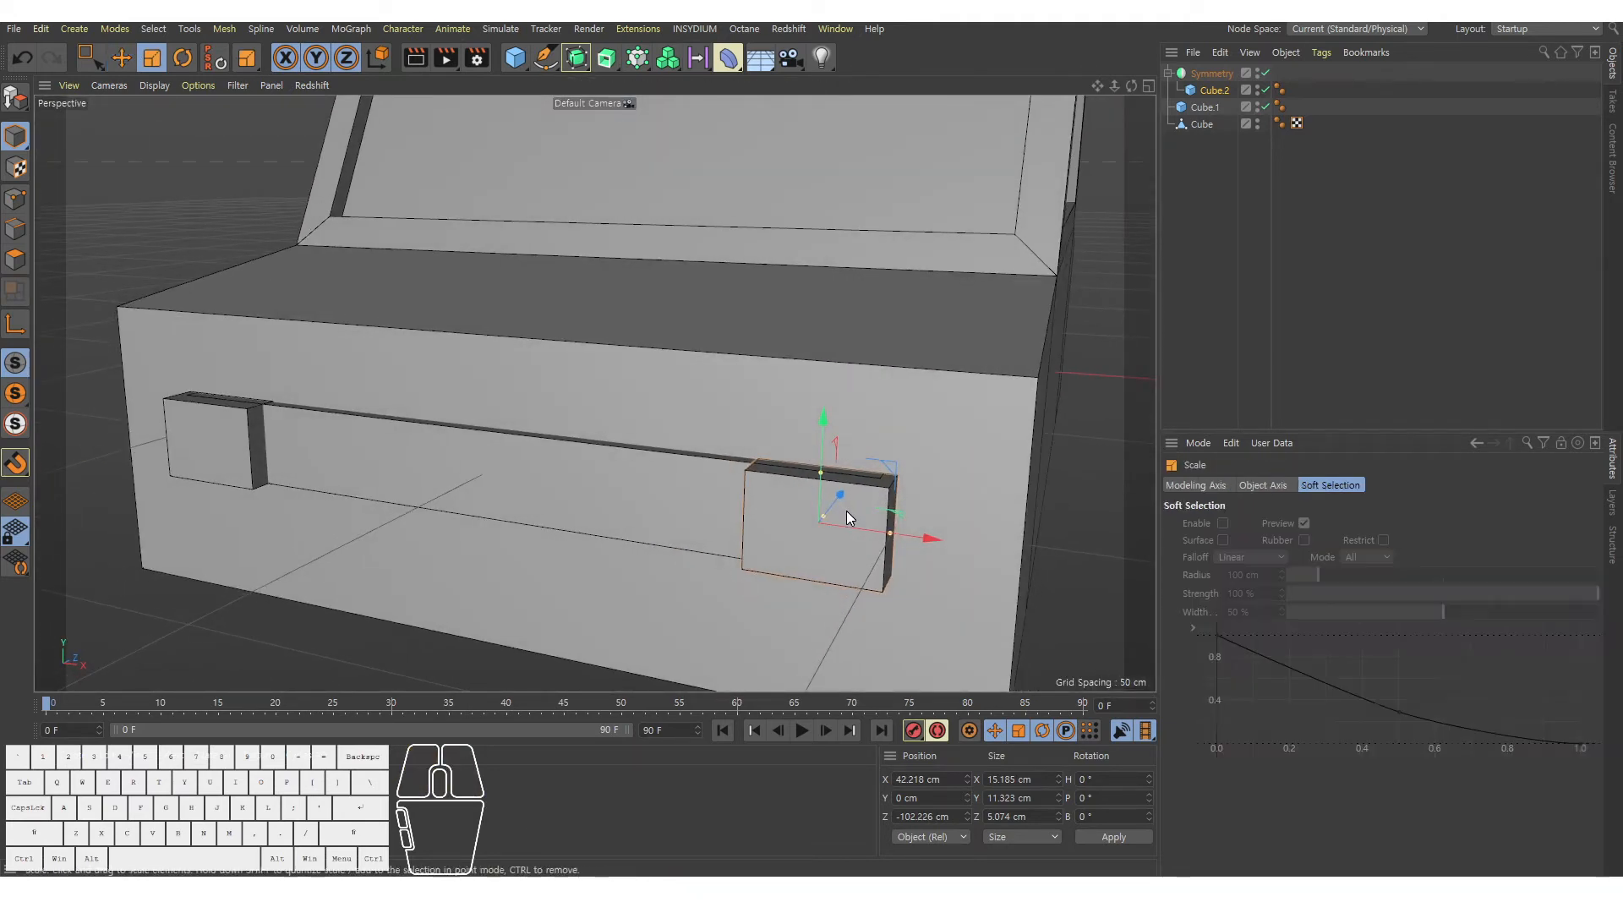
drag(976, 417, 891, 419)
key(e)
drag(906, 535, 963, 473)
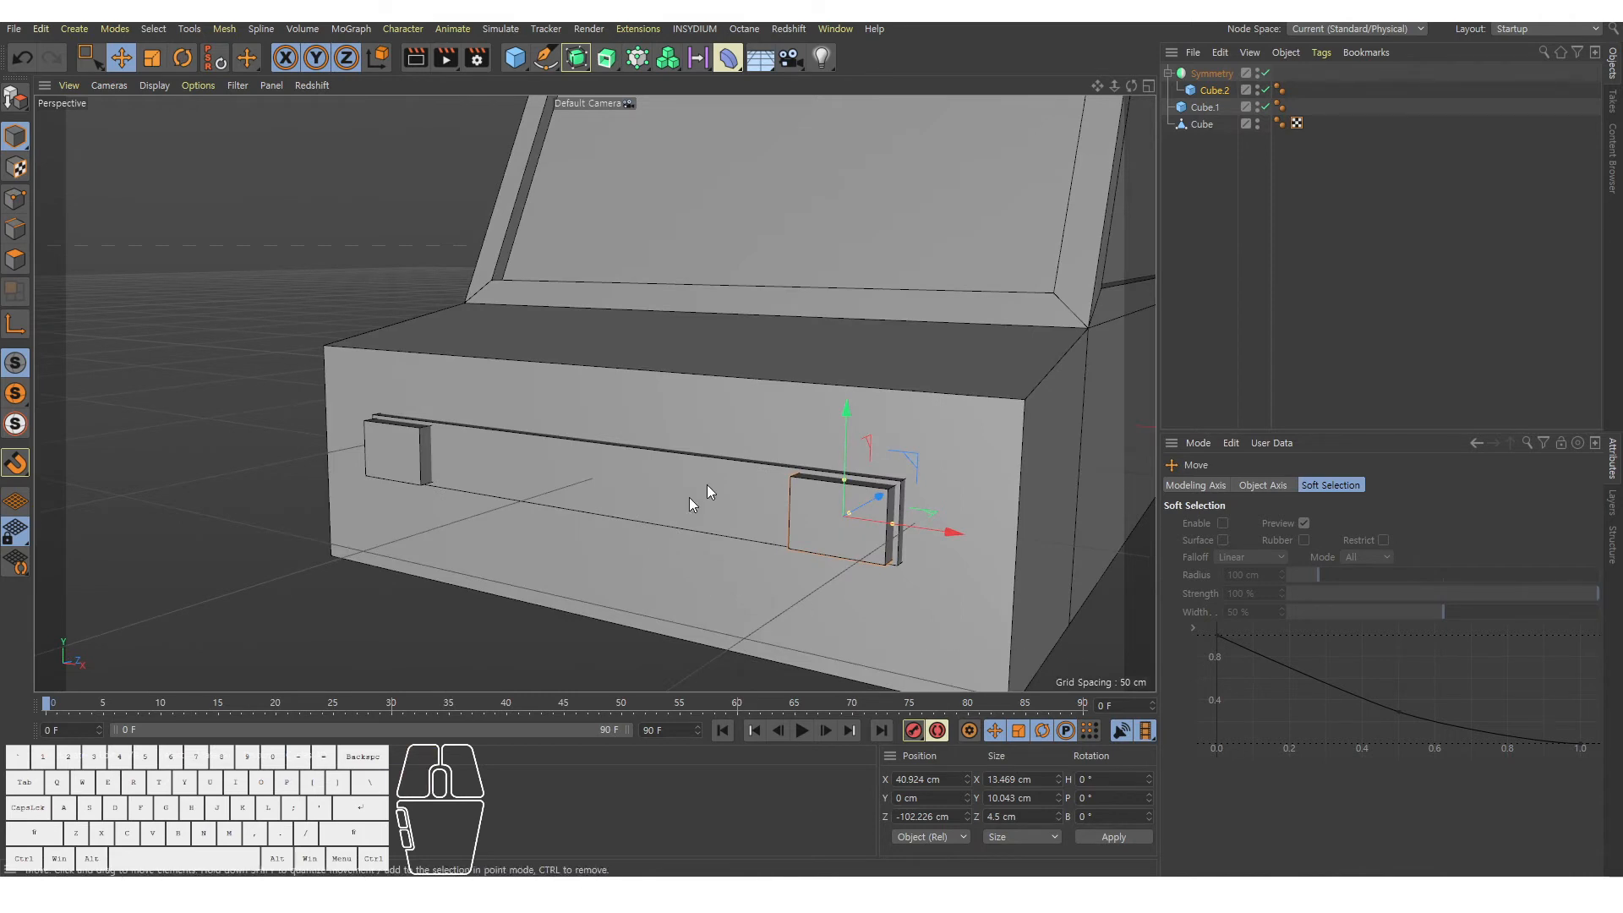
Look over the mirrored headlight blocks and the whole car body from the front and the side.
alt+right_drag(845, 401, 761, 411)
alt+drag(761, 410, 727, 450)
click(763, 591)
key(s)
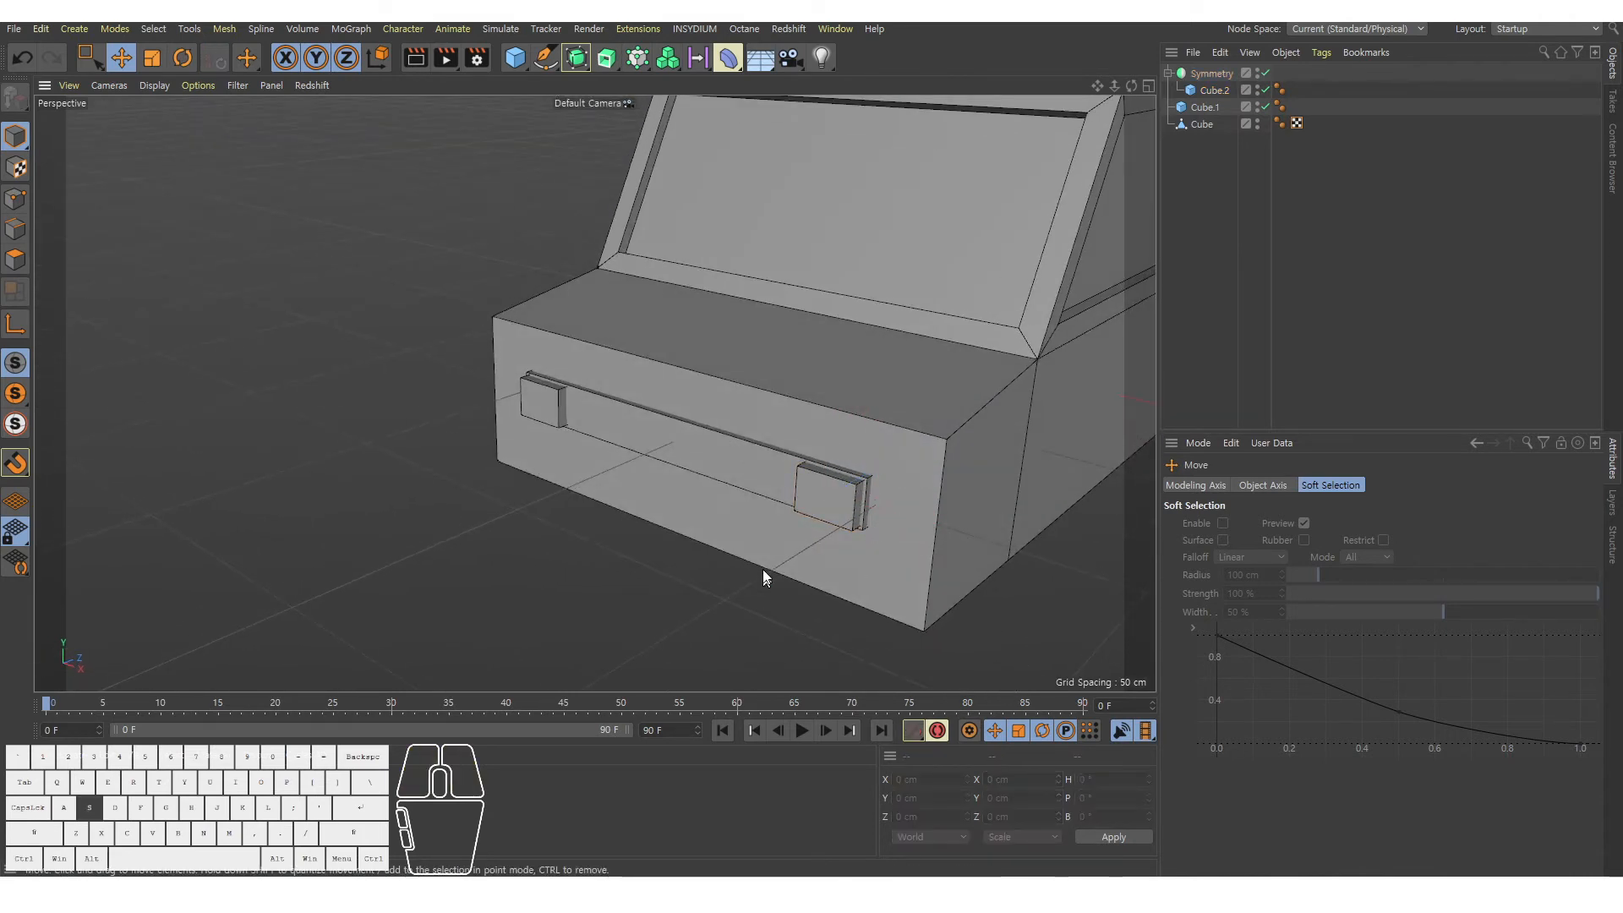
alt+middle_drag(900, 444, 832, 436)
alt+right_drag(849, 485, 823, 487)
alt+drag(823, 487, 814, 475)
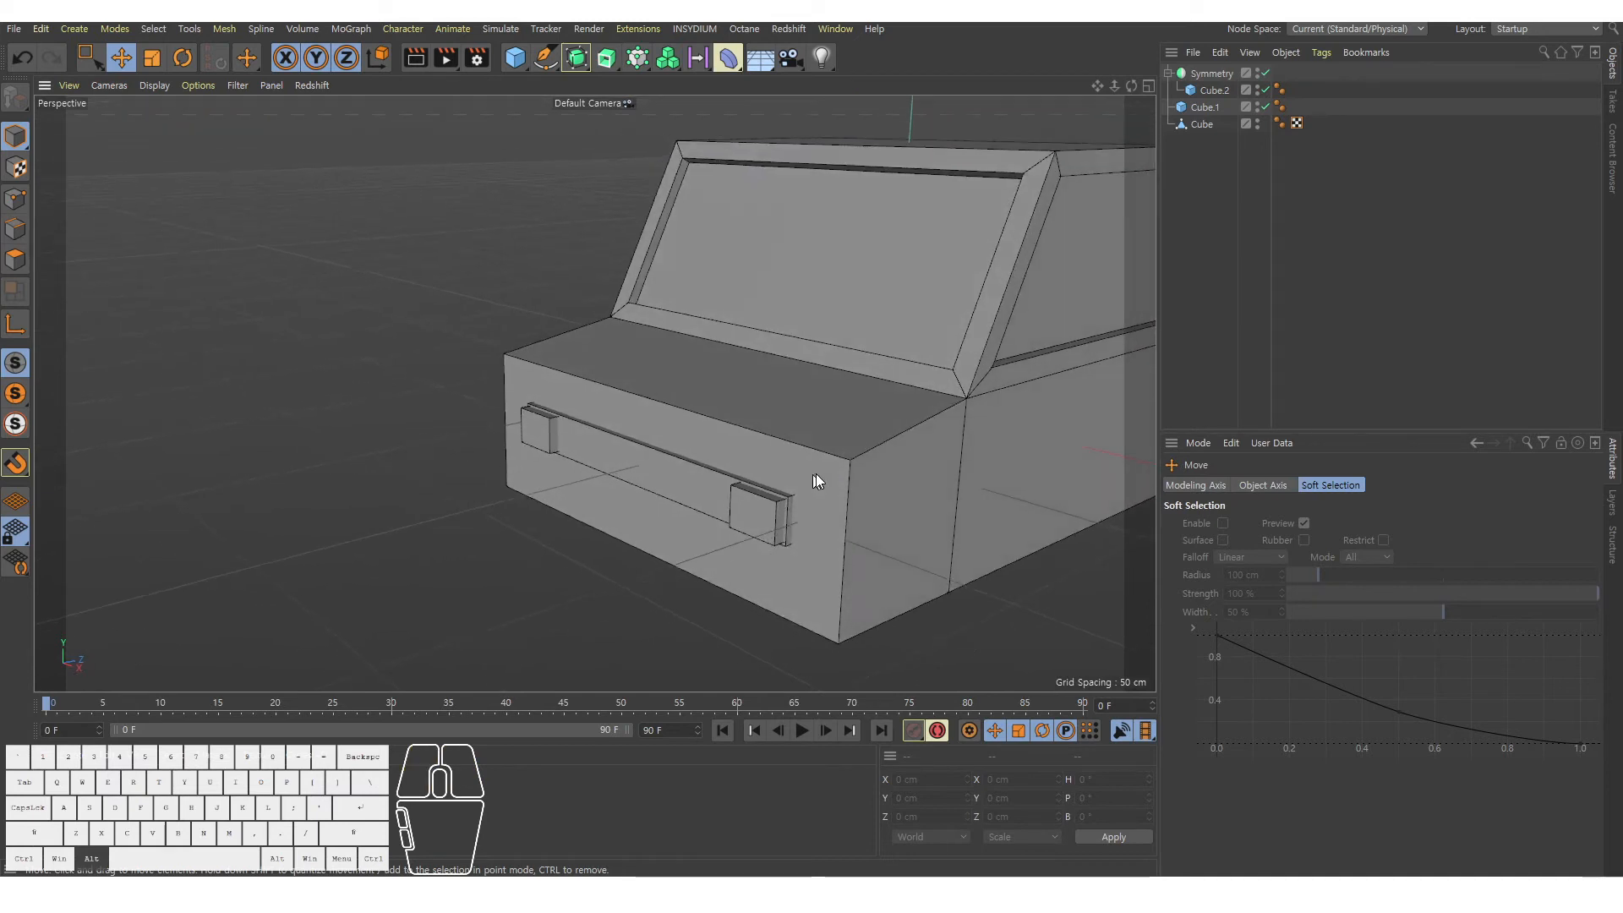
alt+right_drag(816, 475, 768, 470)
alt+middle_drag(955, 428, 835, 428)
alt+drag(835, 428, 895, 429)
alt+middle_drag(910, 429, 820, 452)
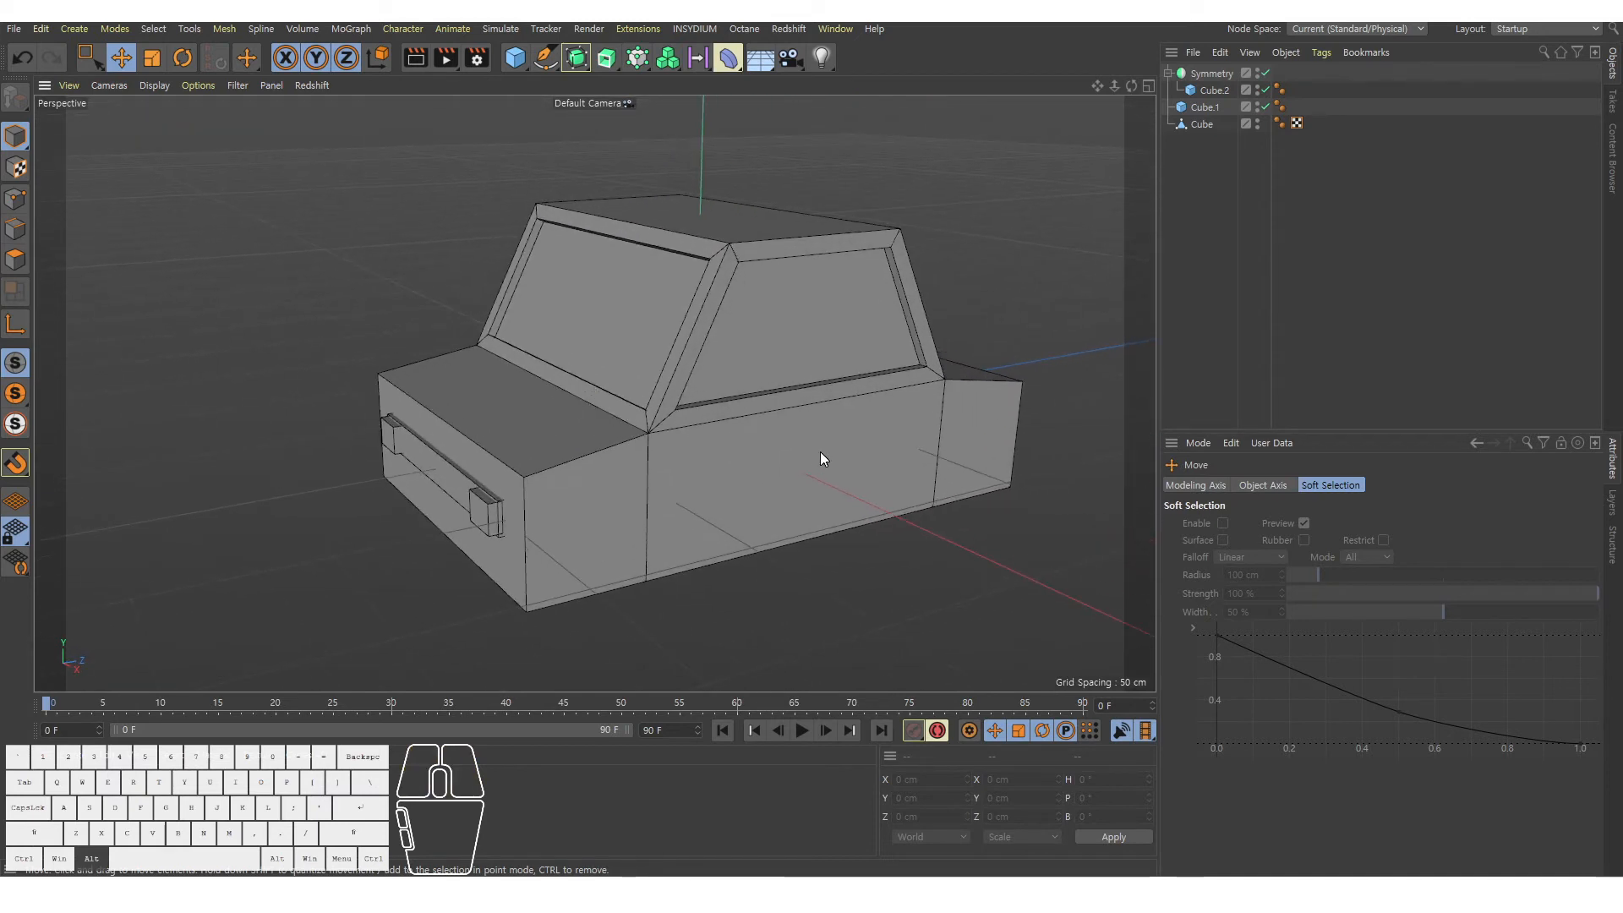
alt+drag(820, 451, 795, 595)
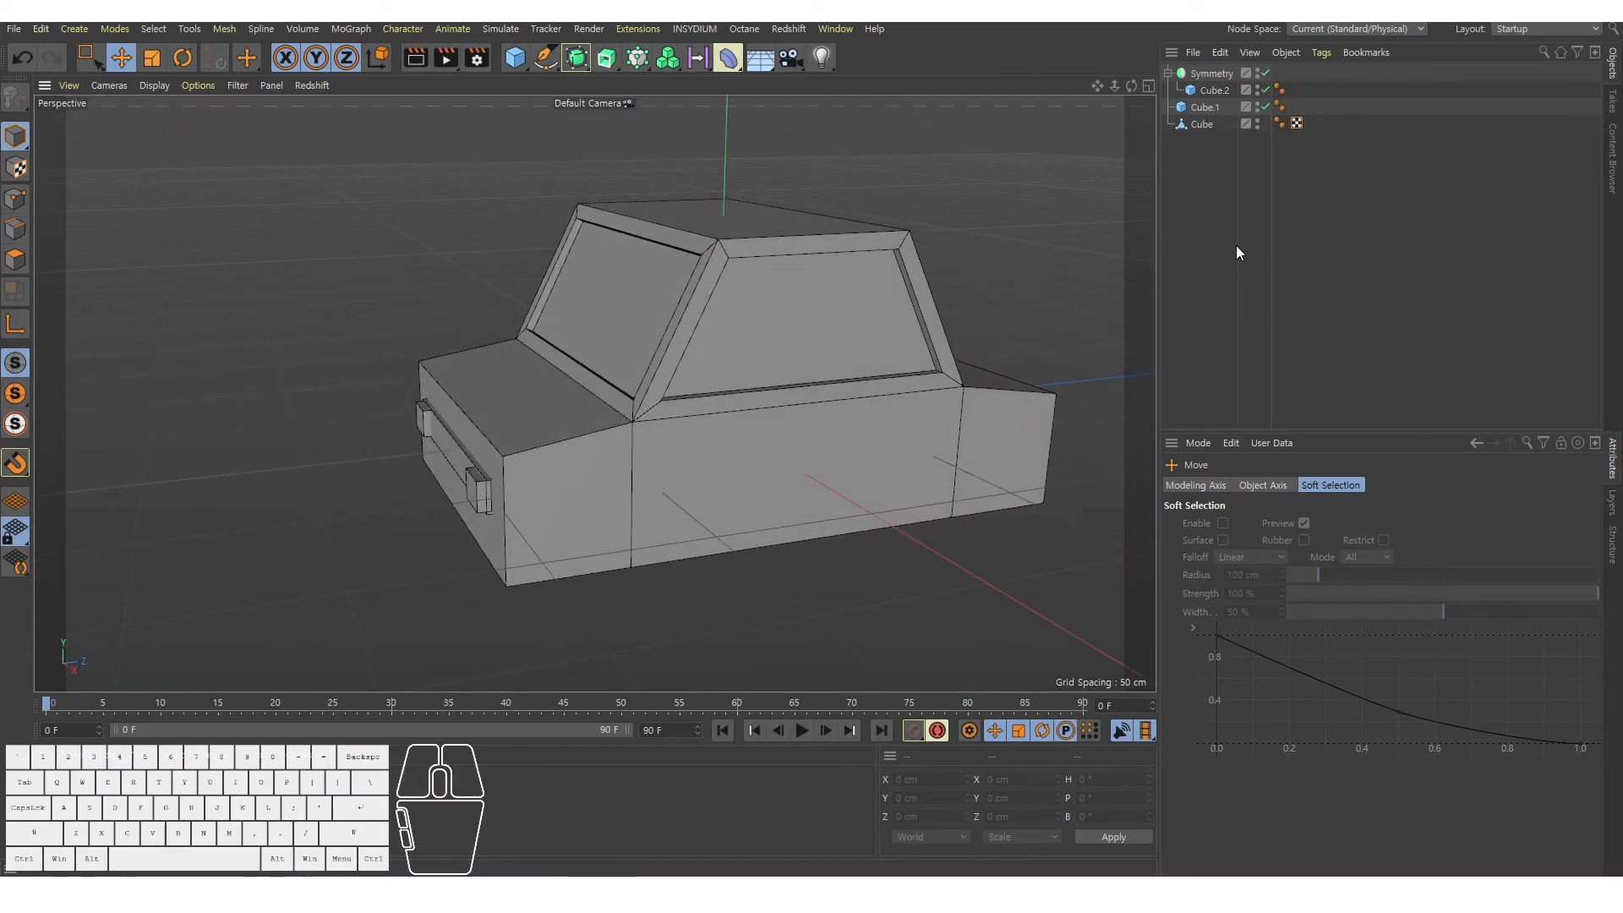
click(687, 483)
alt+drag(687, 483, 722, 423)
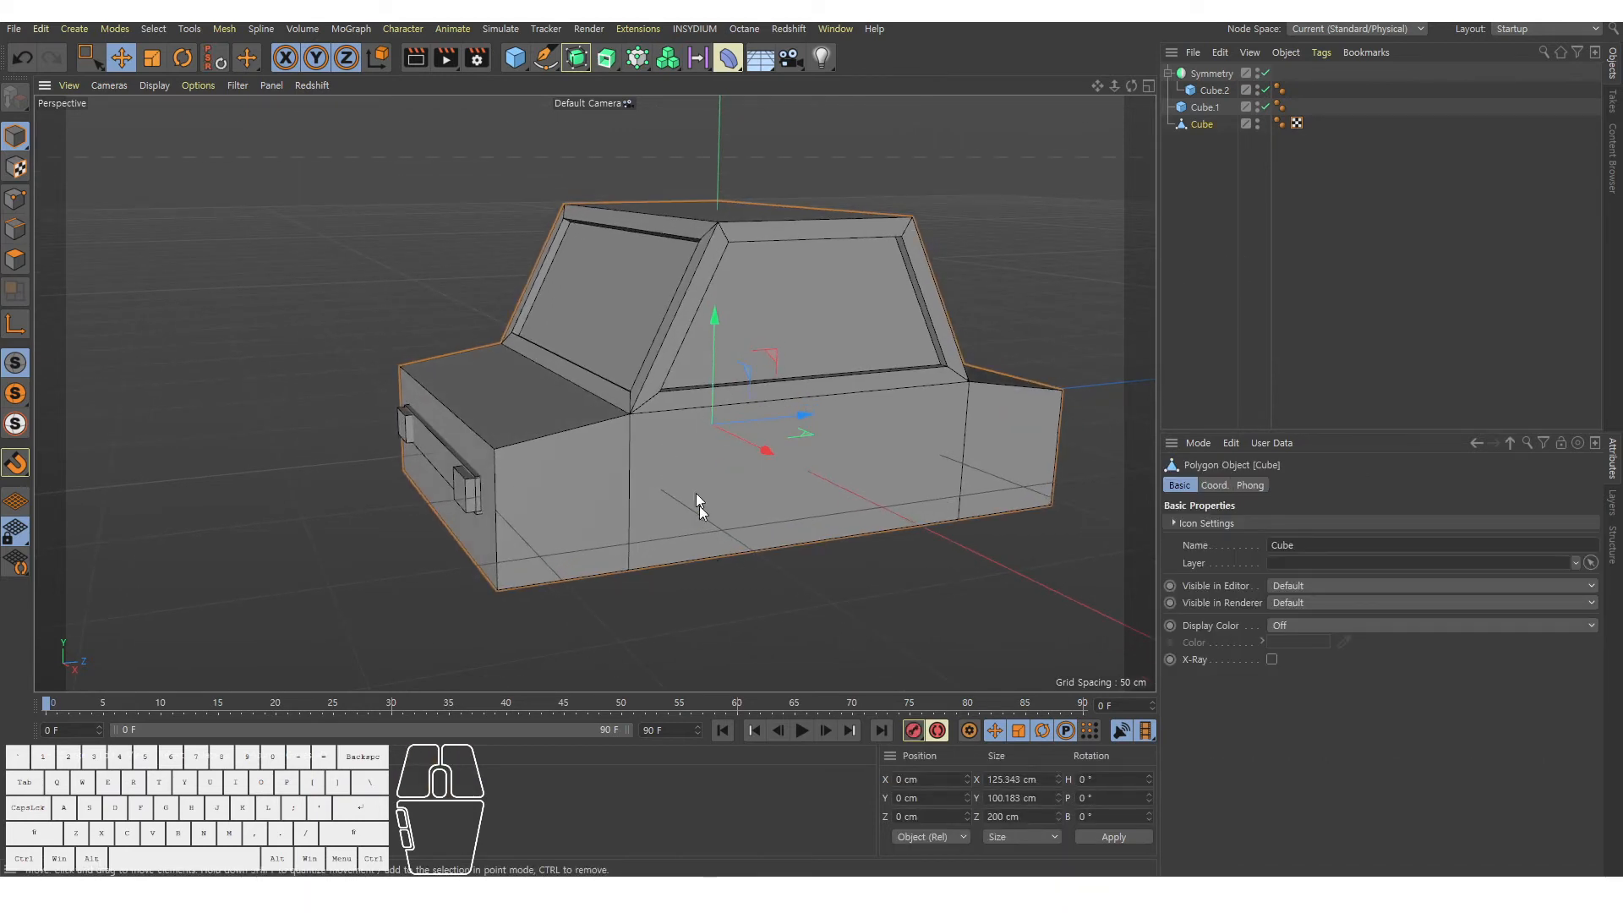
Collapse the Symmetry object's hierarchy and add a cylinder primitive to the scene.
click(1206, 189)
click(1168, 74)
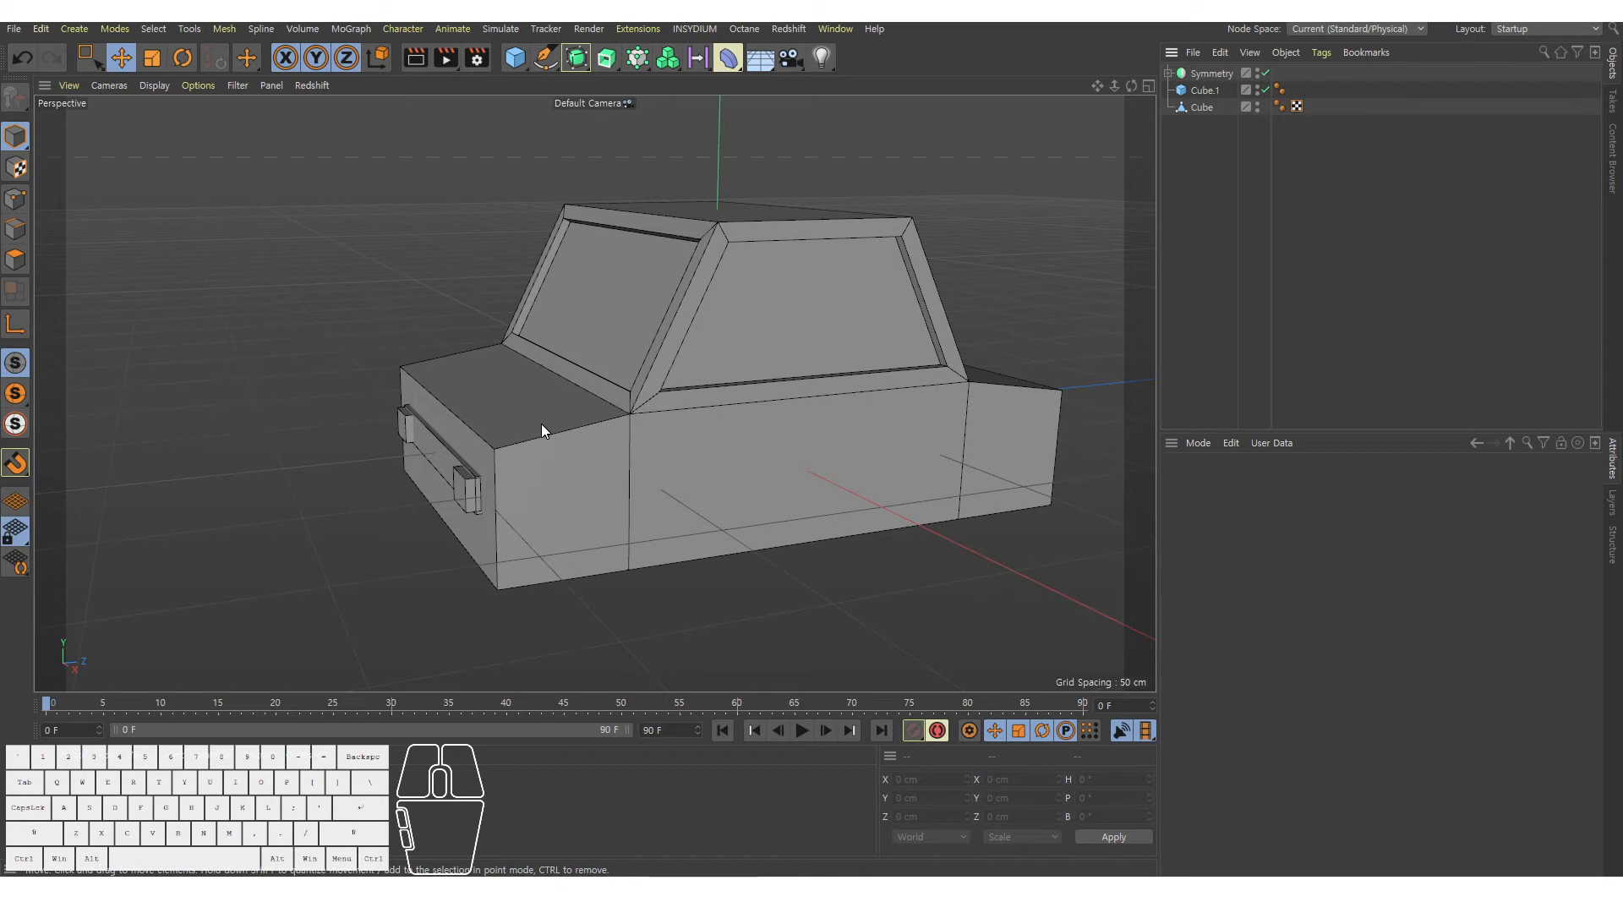
click(514, 58)
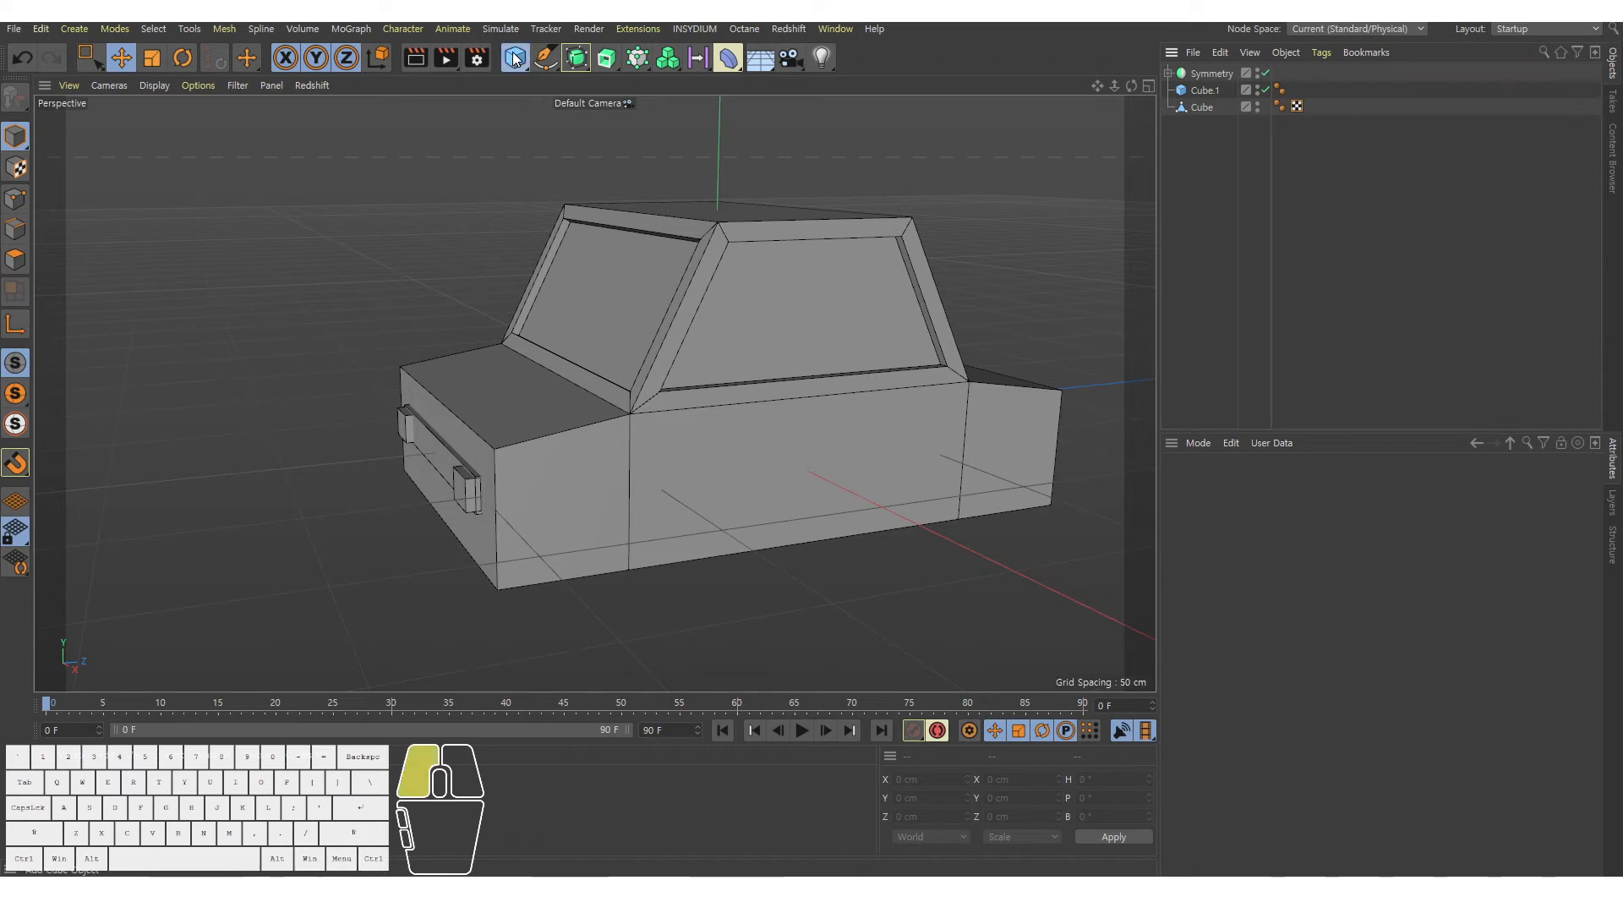
drag(513, 58, 834, 84)
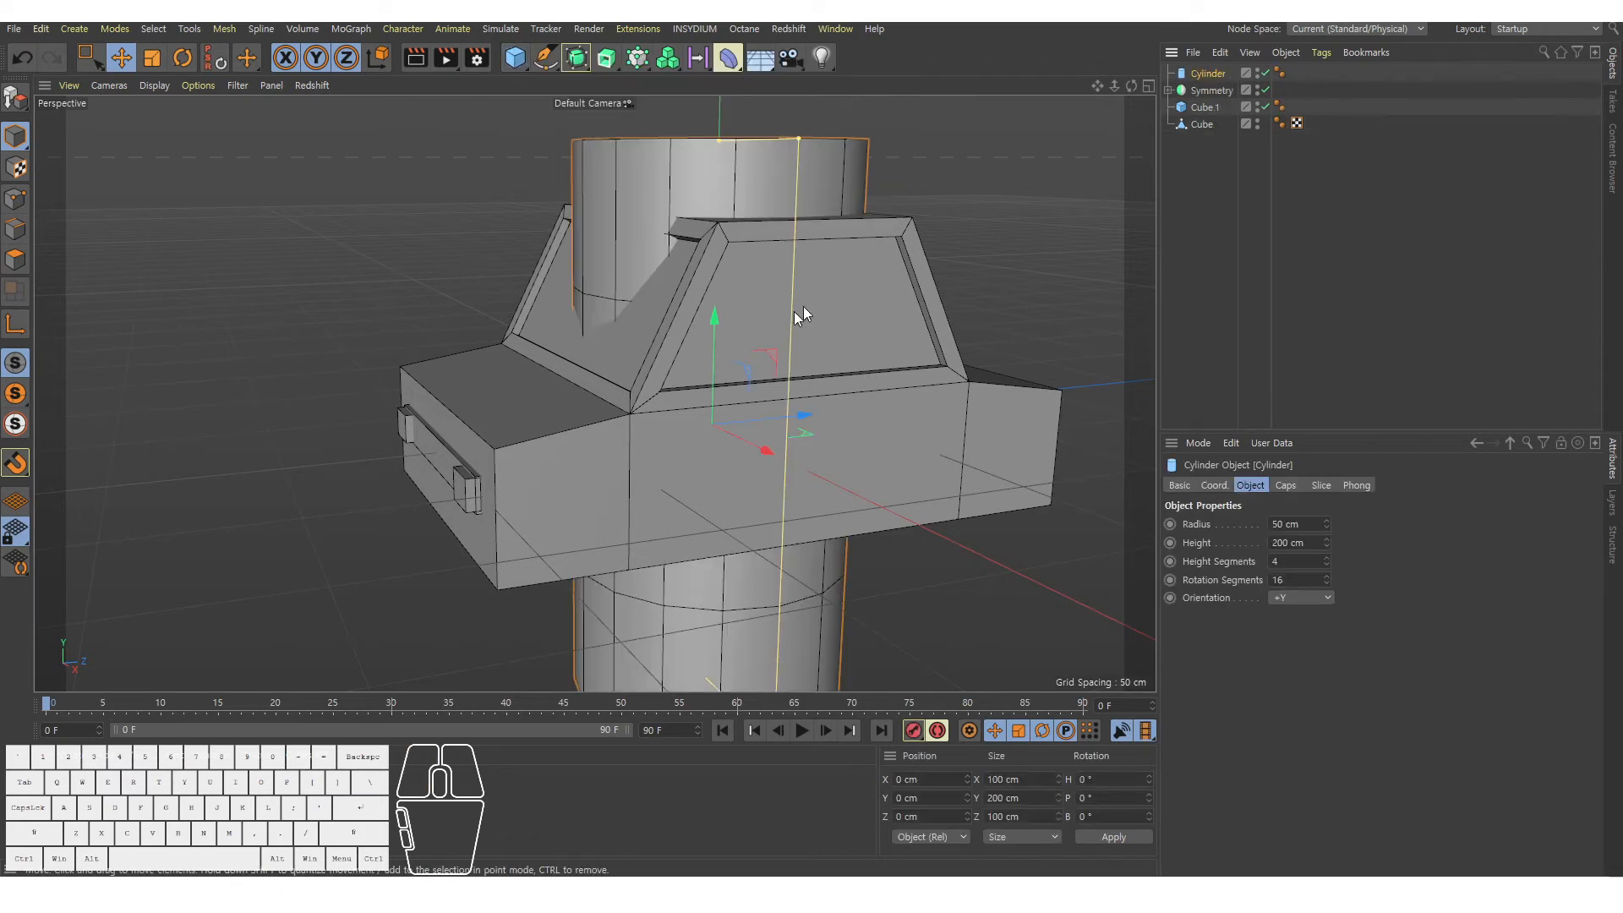
Orient the cylinder along +X and give it 1 height segment and 32 rotation segments.
alt+right_drag(795, 246, 812, 424)
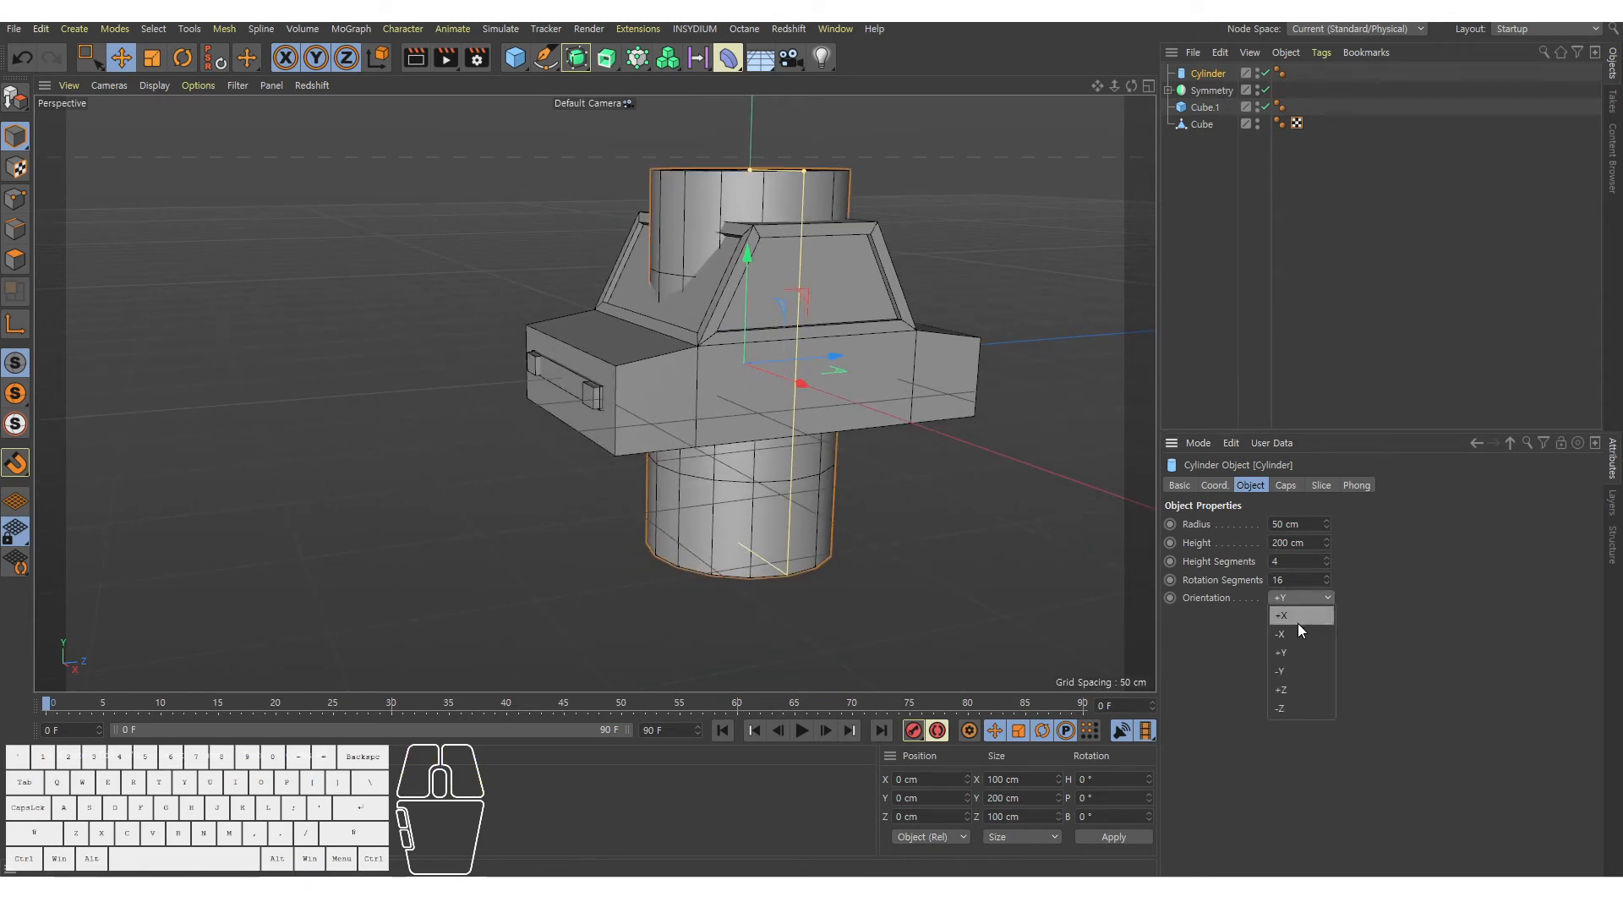
click(1297, 622)
alt+right_drag(879, 353, 916, 338)
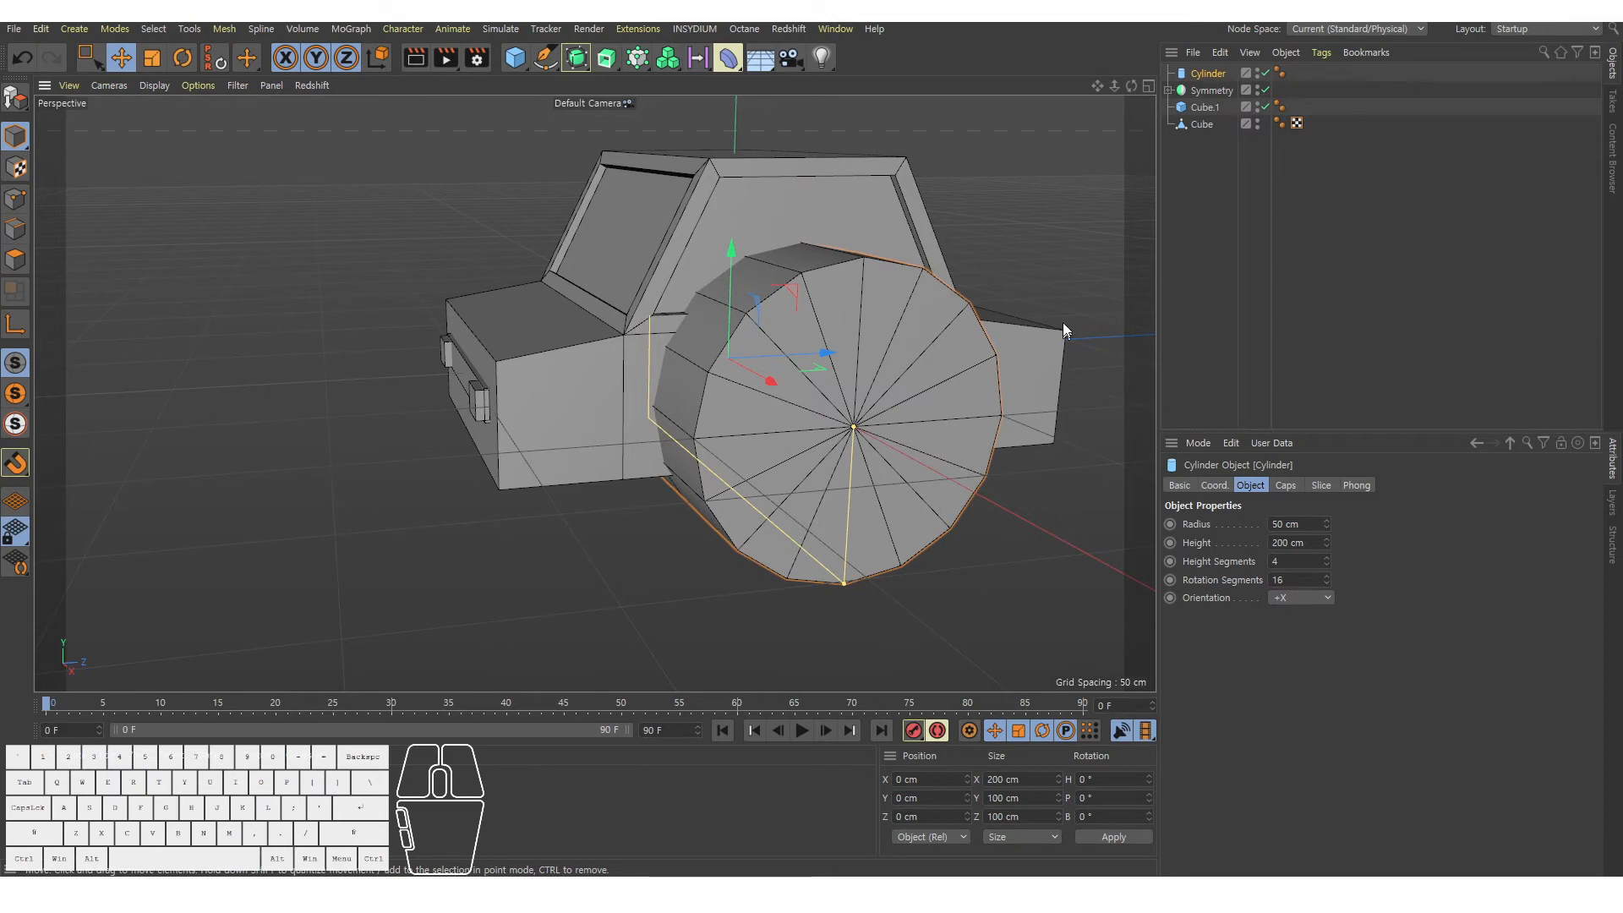
click(1318, 561)
text(1)
key(Return)
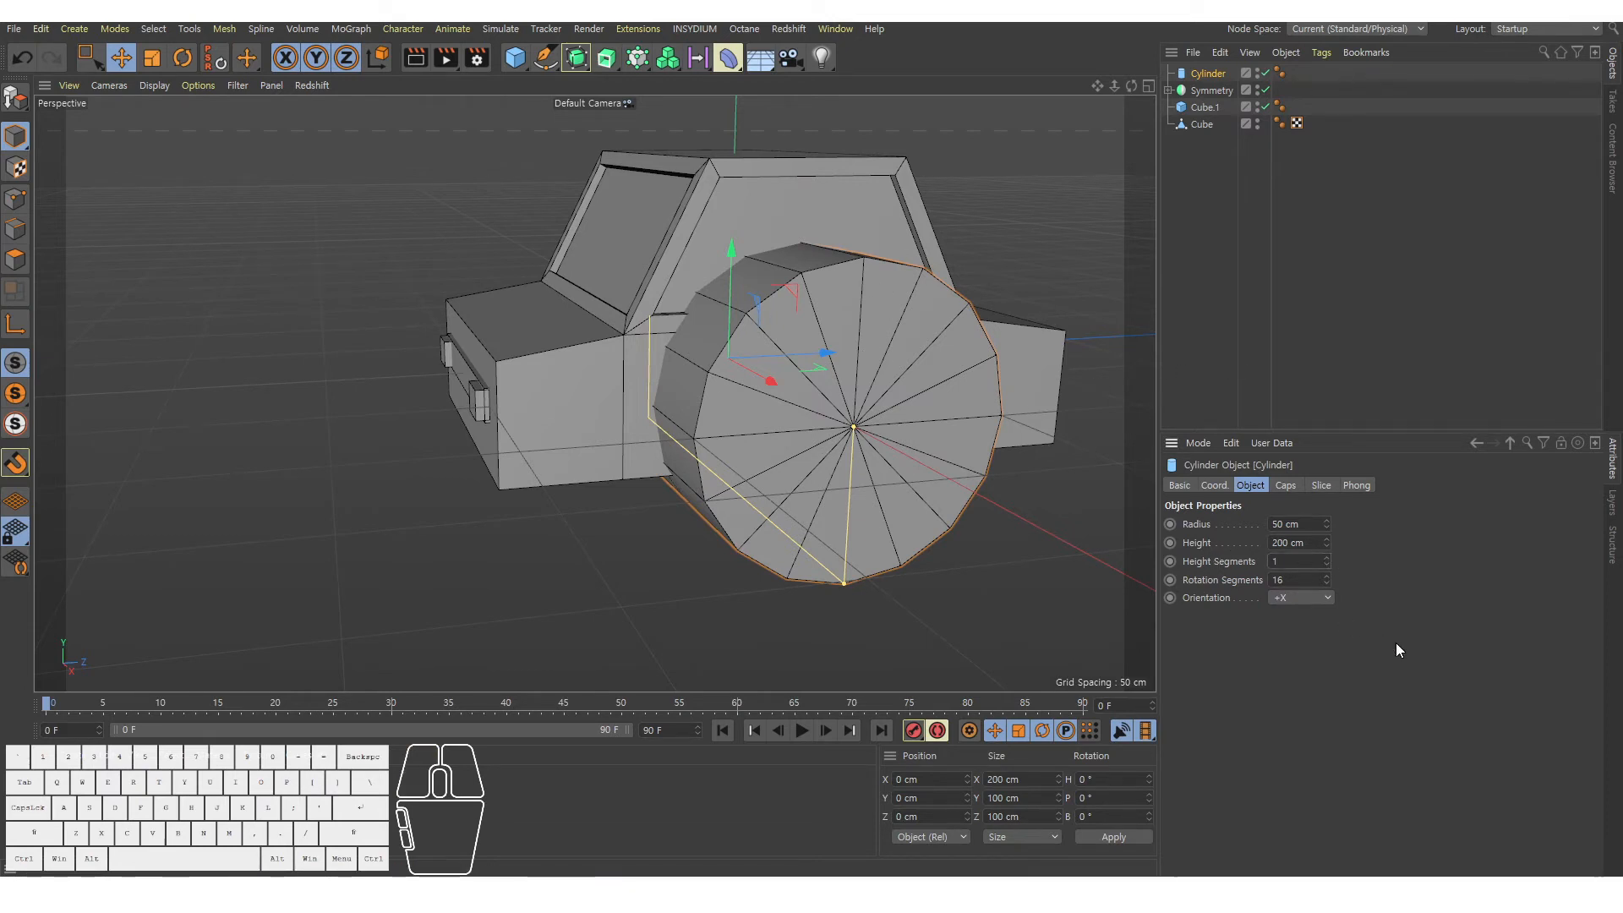
click(1289, 580)
text(32)
key(Return)
alt+right_drag(734, 419, 758, 412)
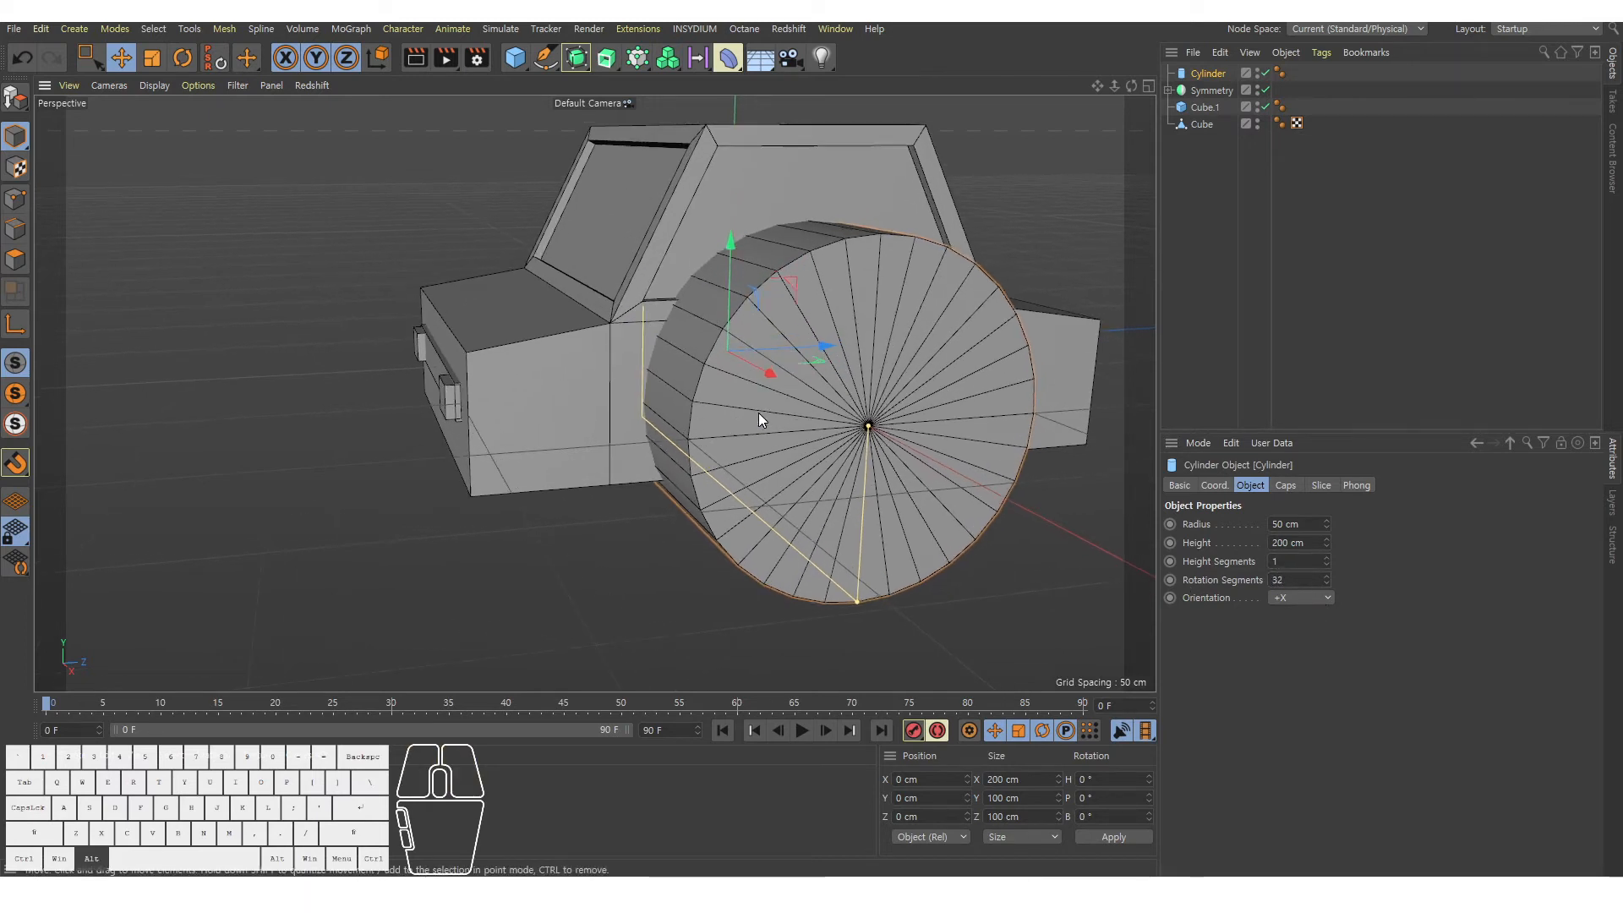
Save the scene and shrink the cylinder's radius to about 2.5 cm.
alt+drag(758, 412, 744, 410)
key(ctrl+s)
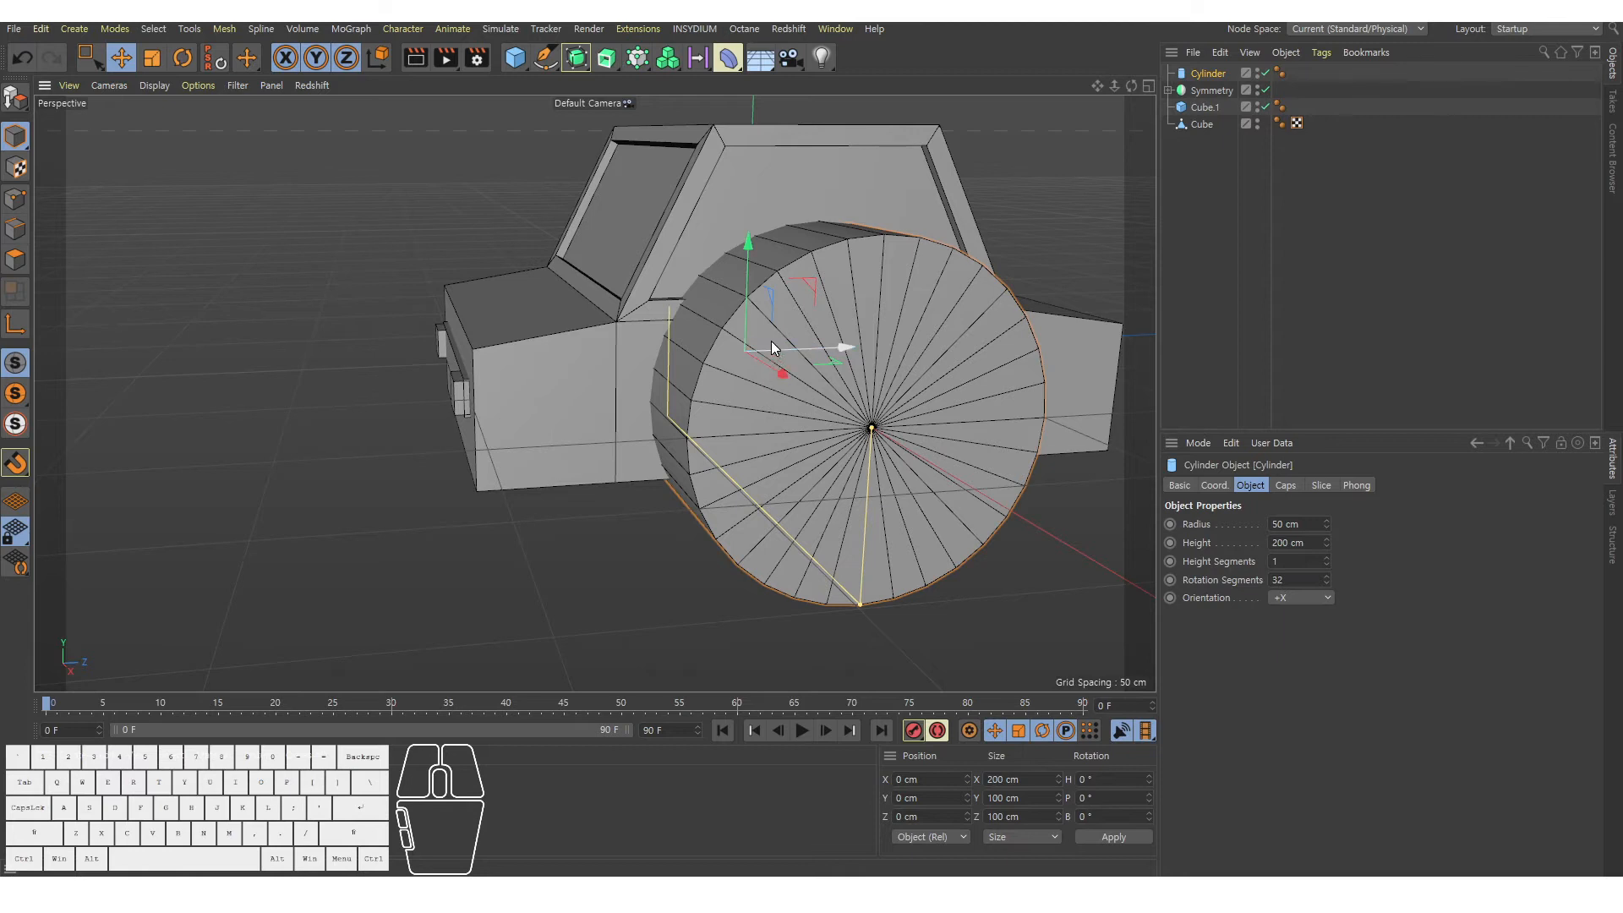
drag(861, 606, 876, 438)
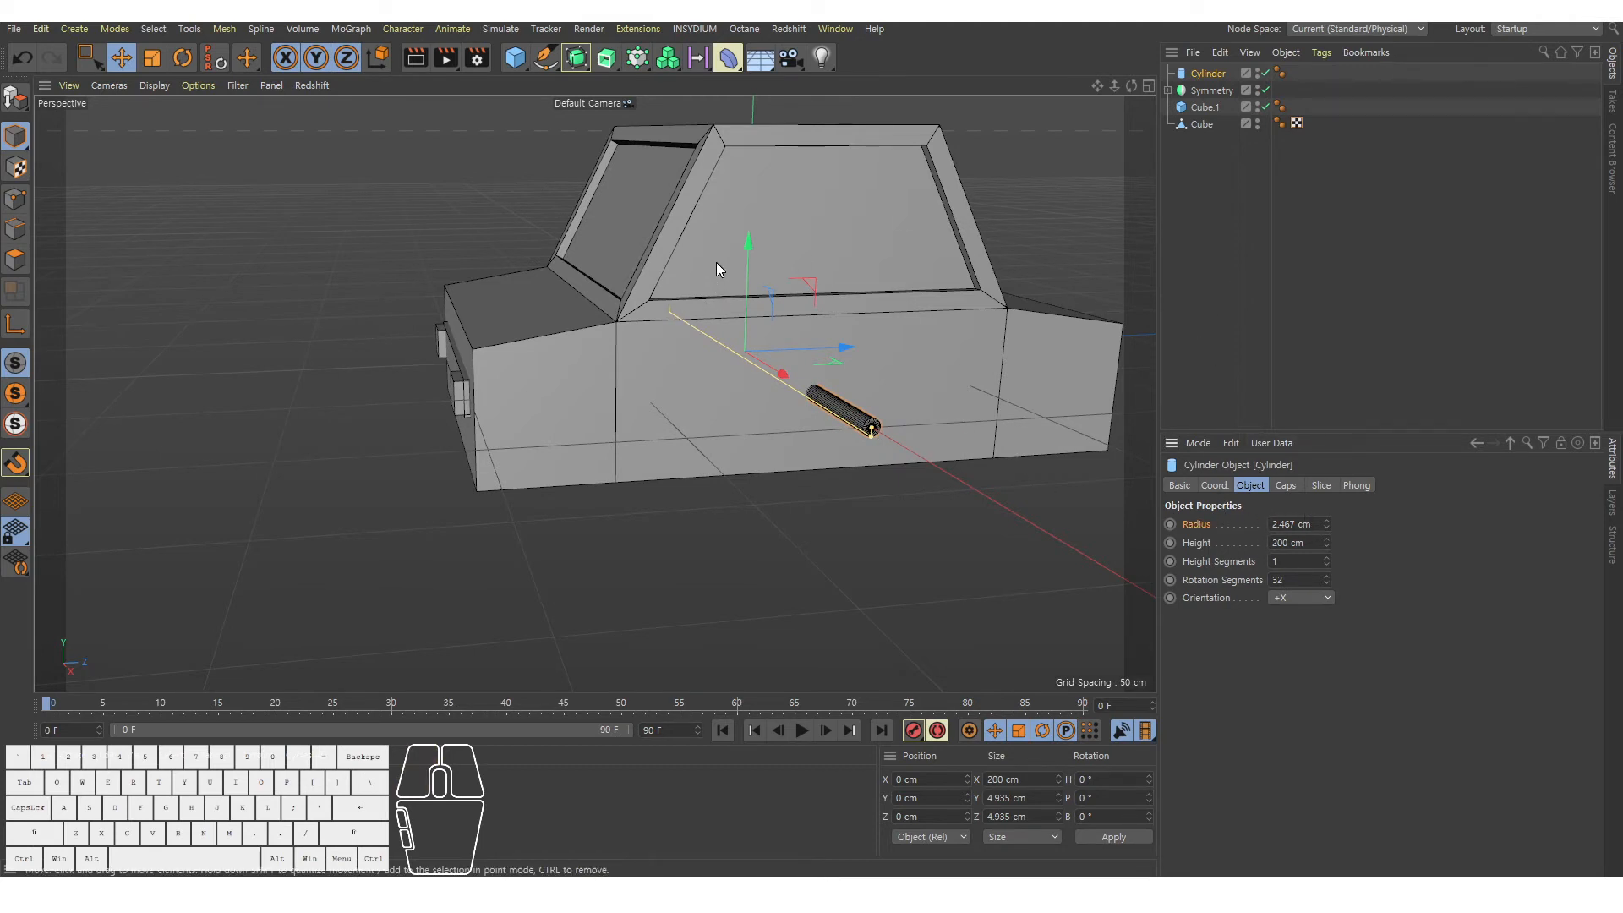
Lower the thin cylinder to the bottom edge of the car body, at Y about -23.4 cm.
key(F3)
alt+right_drag(424, 507, 725, 426)
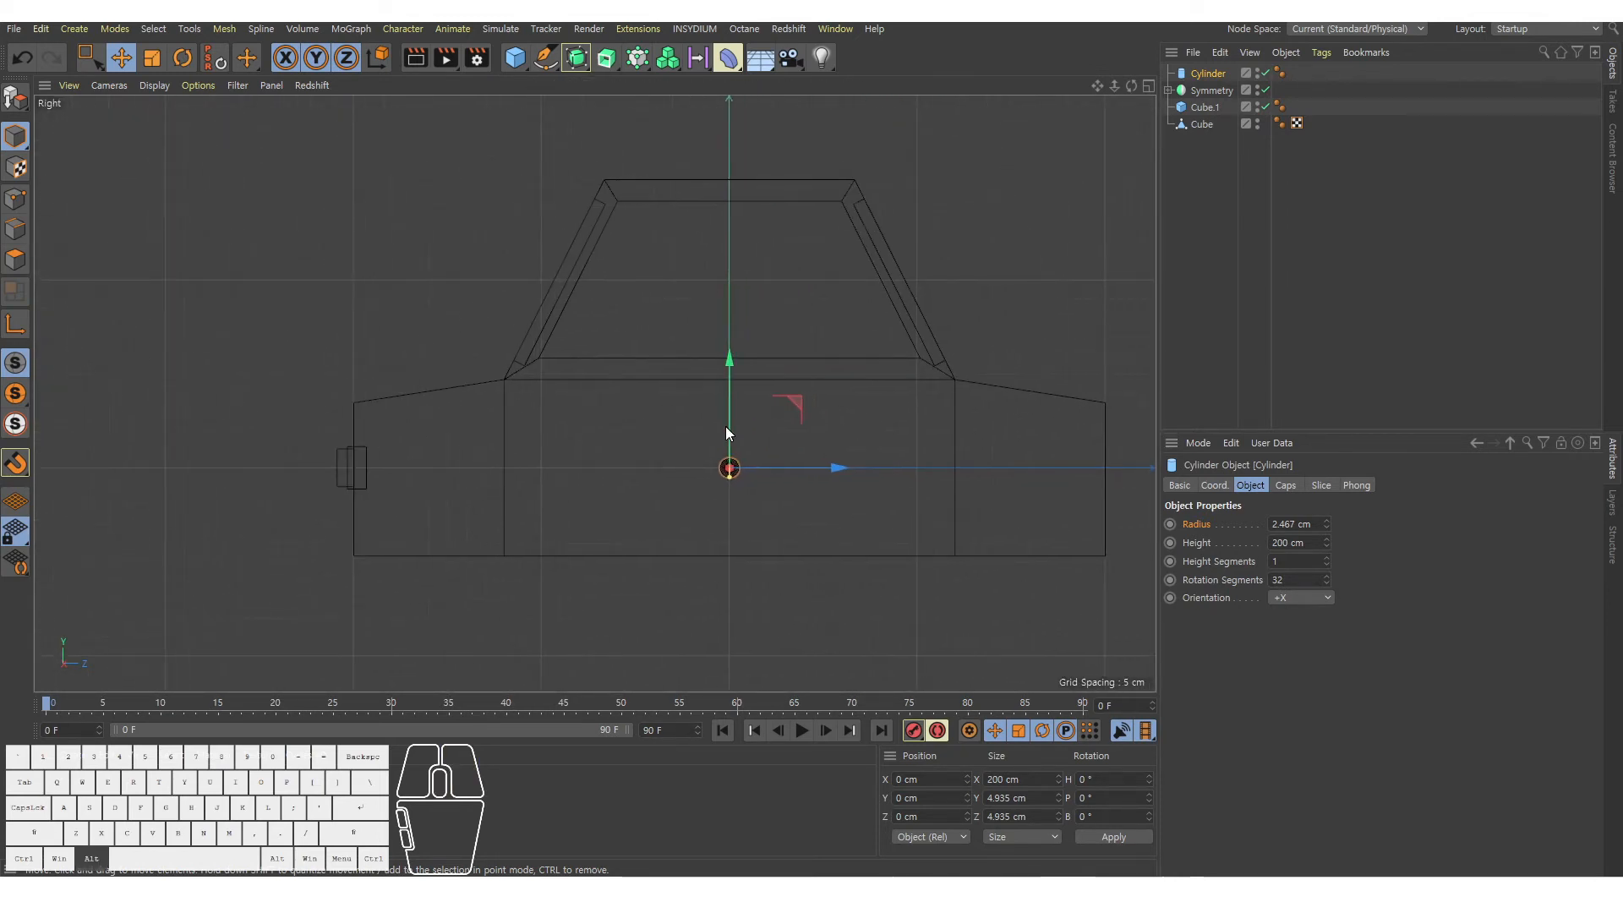
drag(730, 418, 743, 506)
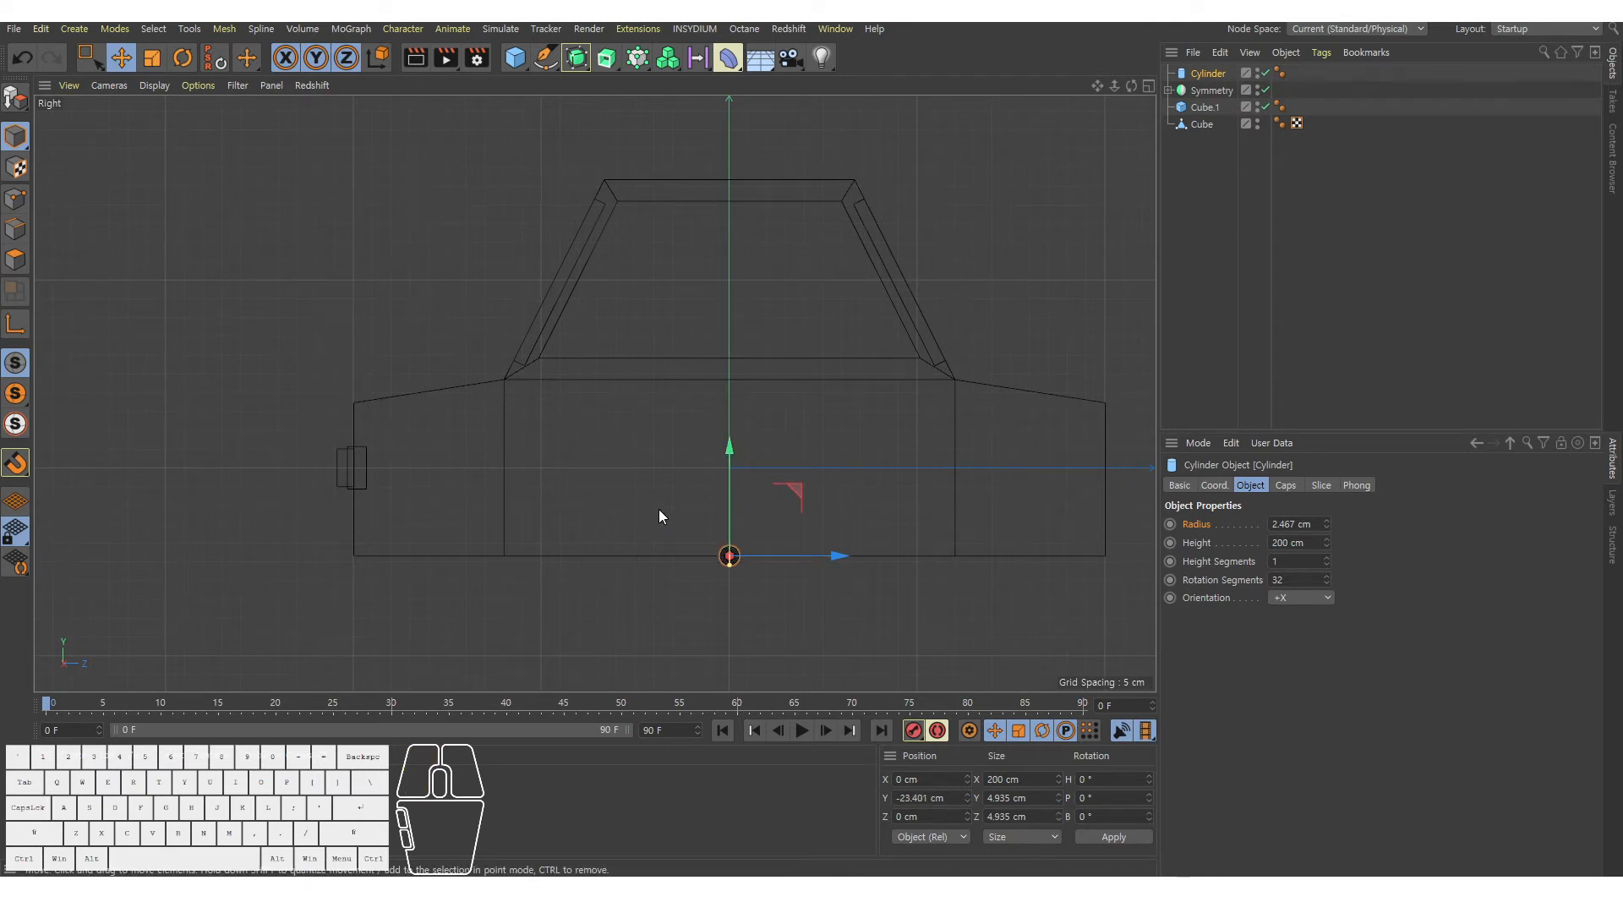
middle_click(649, 494)
middle_click(386, 182)
alt+drag(594, 391, 828, 364)
alt+middle_drag(839, 353, 768, 391)
alt+right_drag(768, 391, 778, 392)
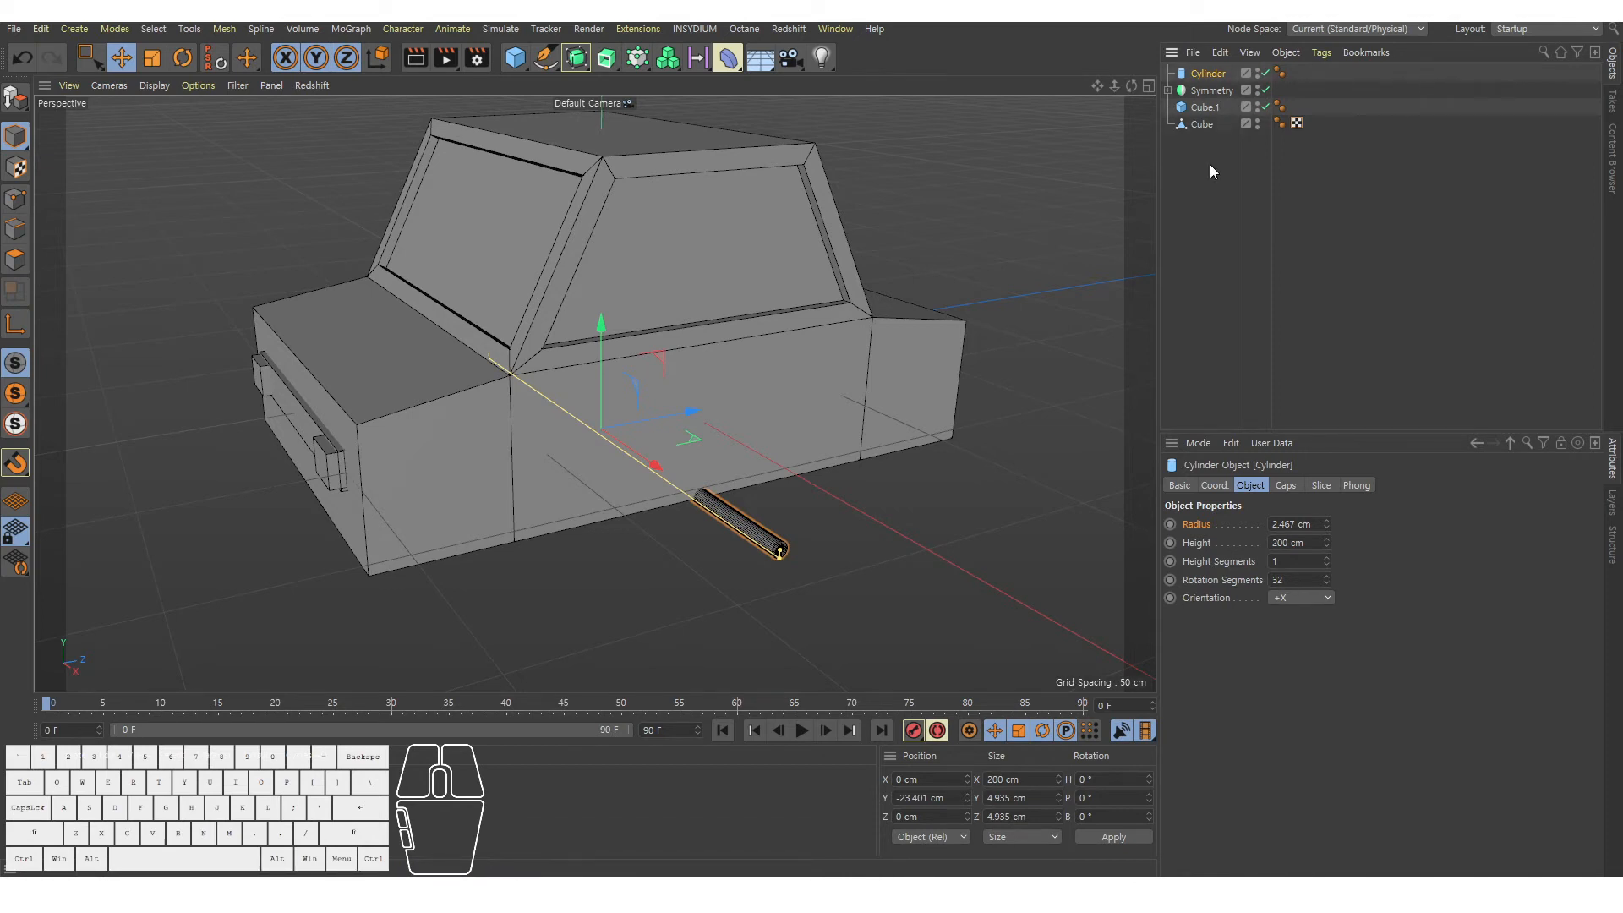
Group the cylinder under a Null and nest that Null inside a new Symmetry object.
key(alt+g)
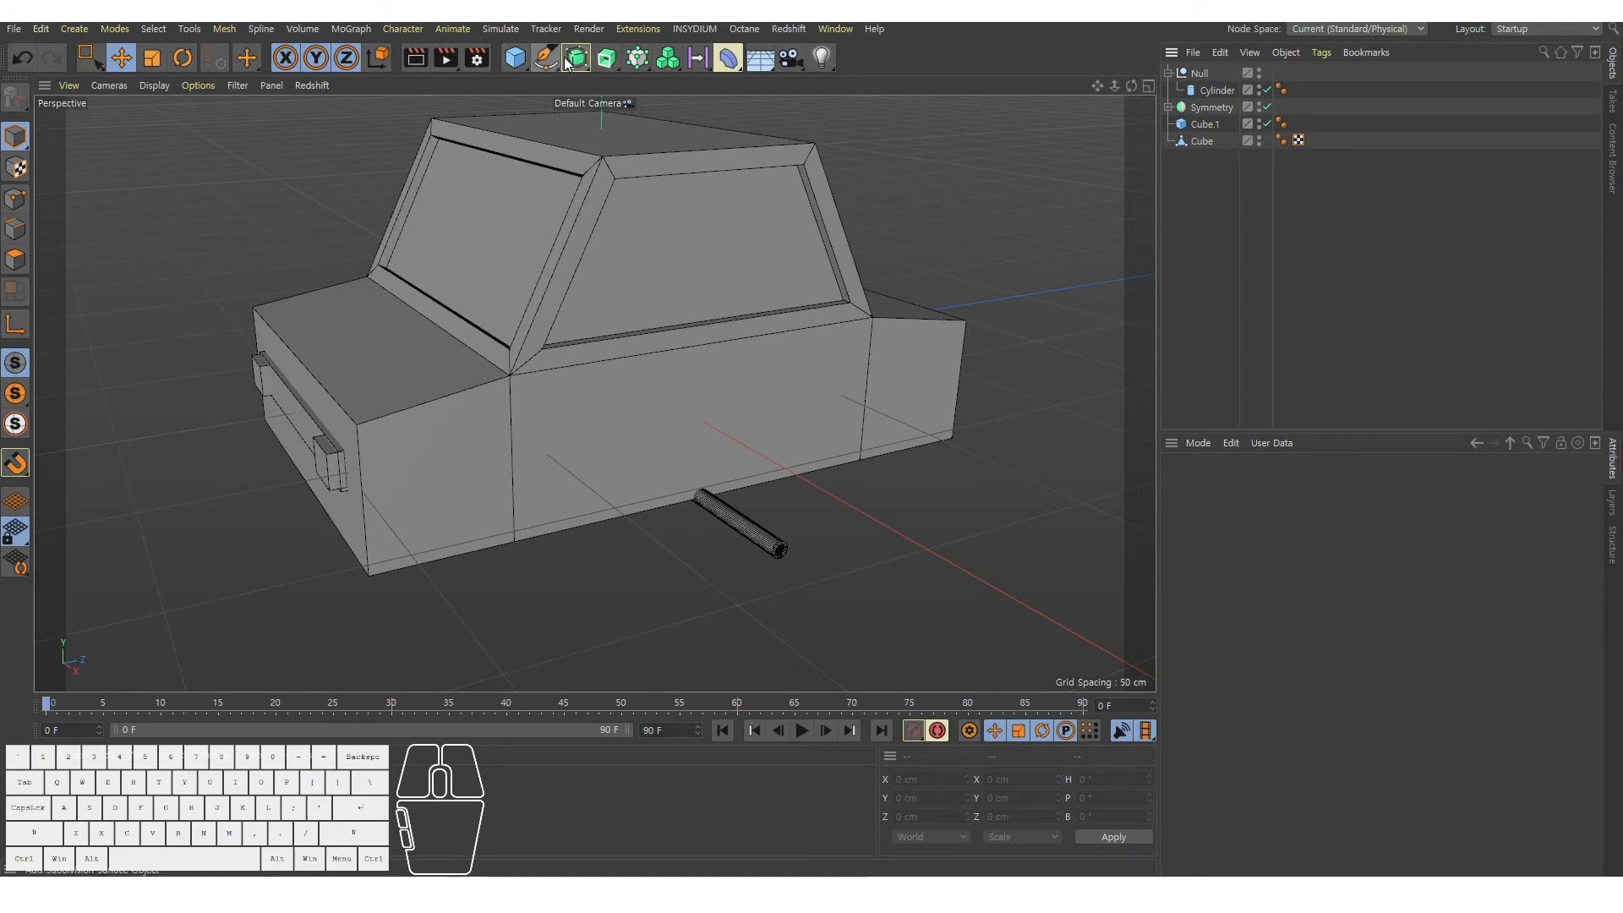
drag(576, 58, 755, 106)
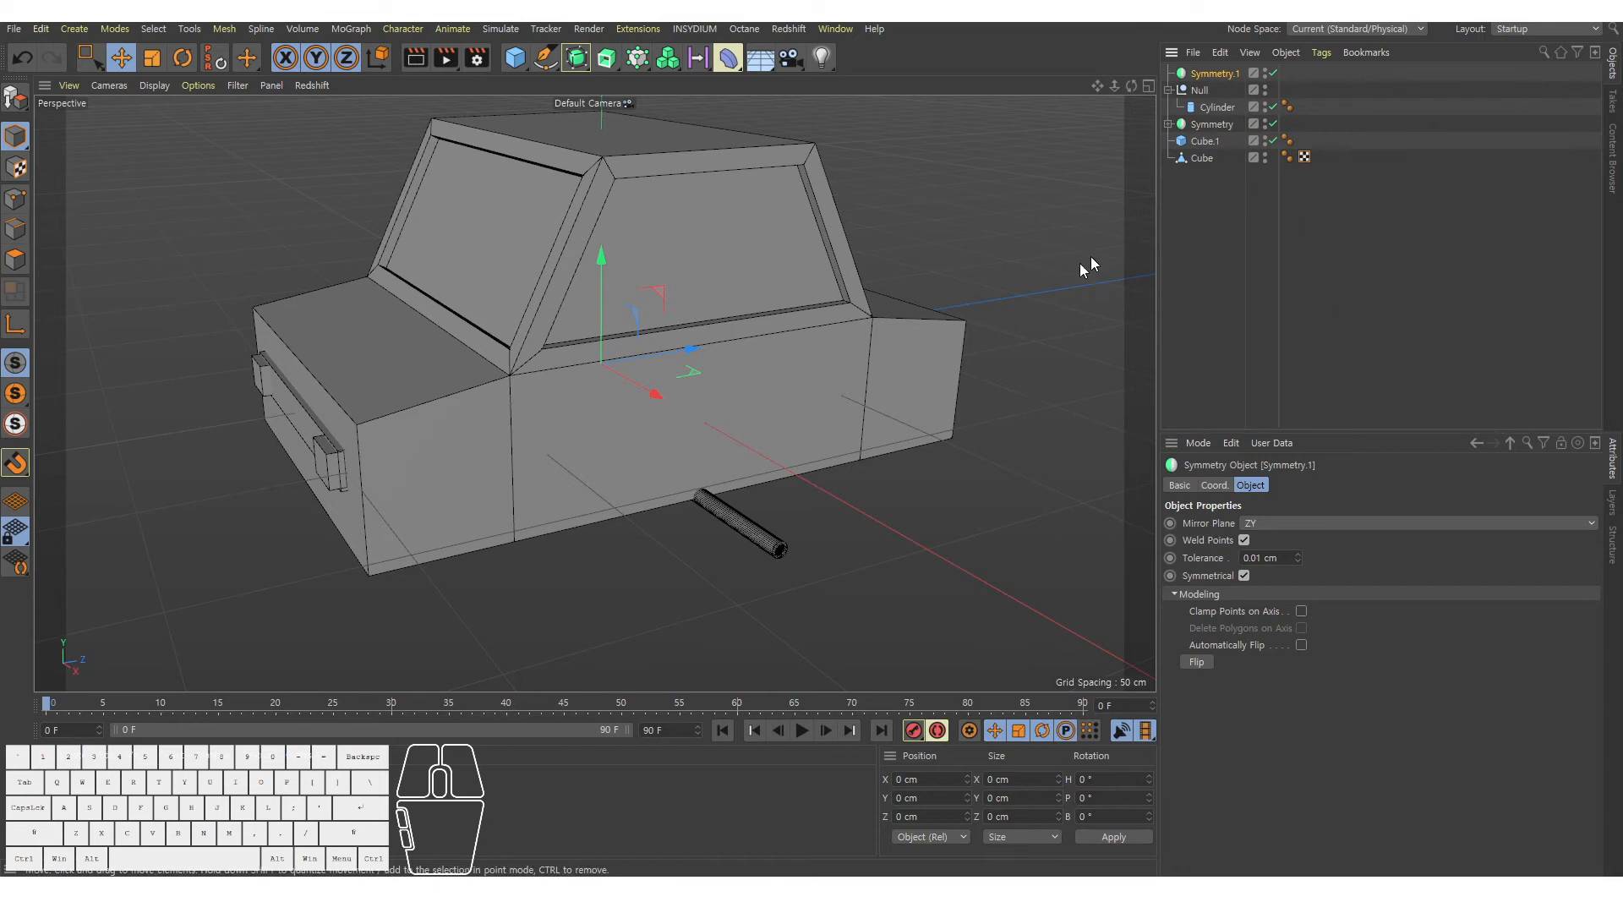
drag(1205, 91, 1216, 73)
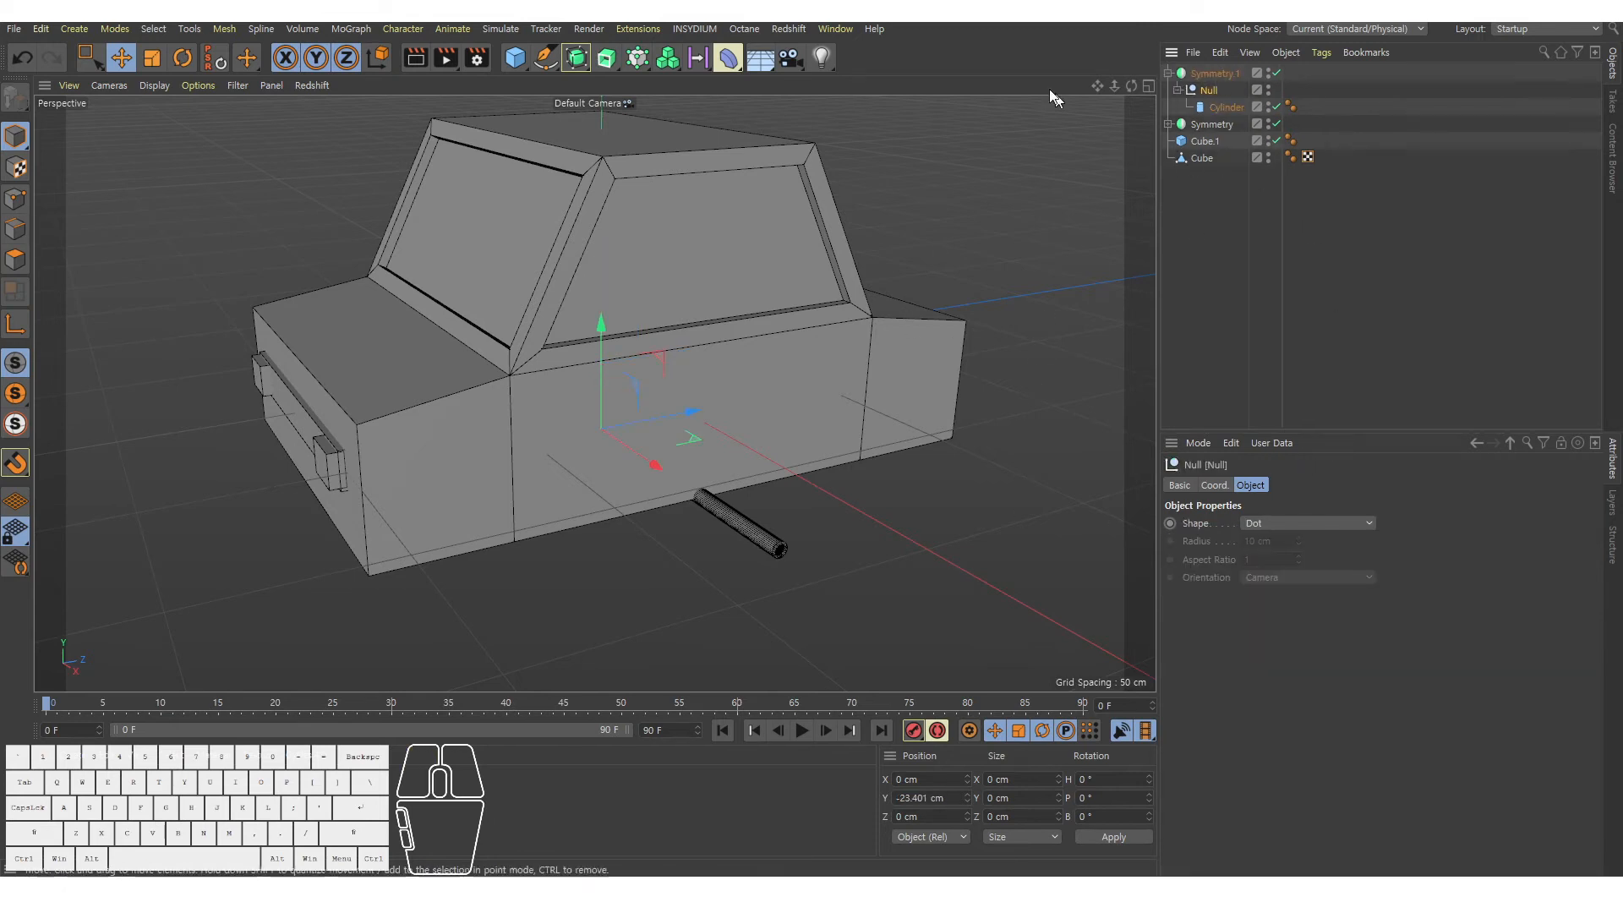
click(1243, 164)
click(1217, 74)
click(1209, 91)
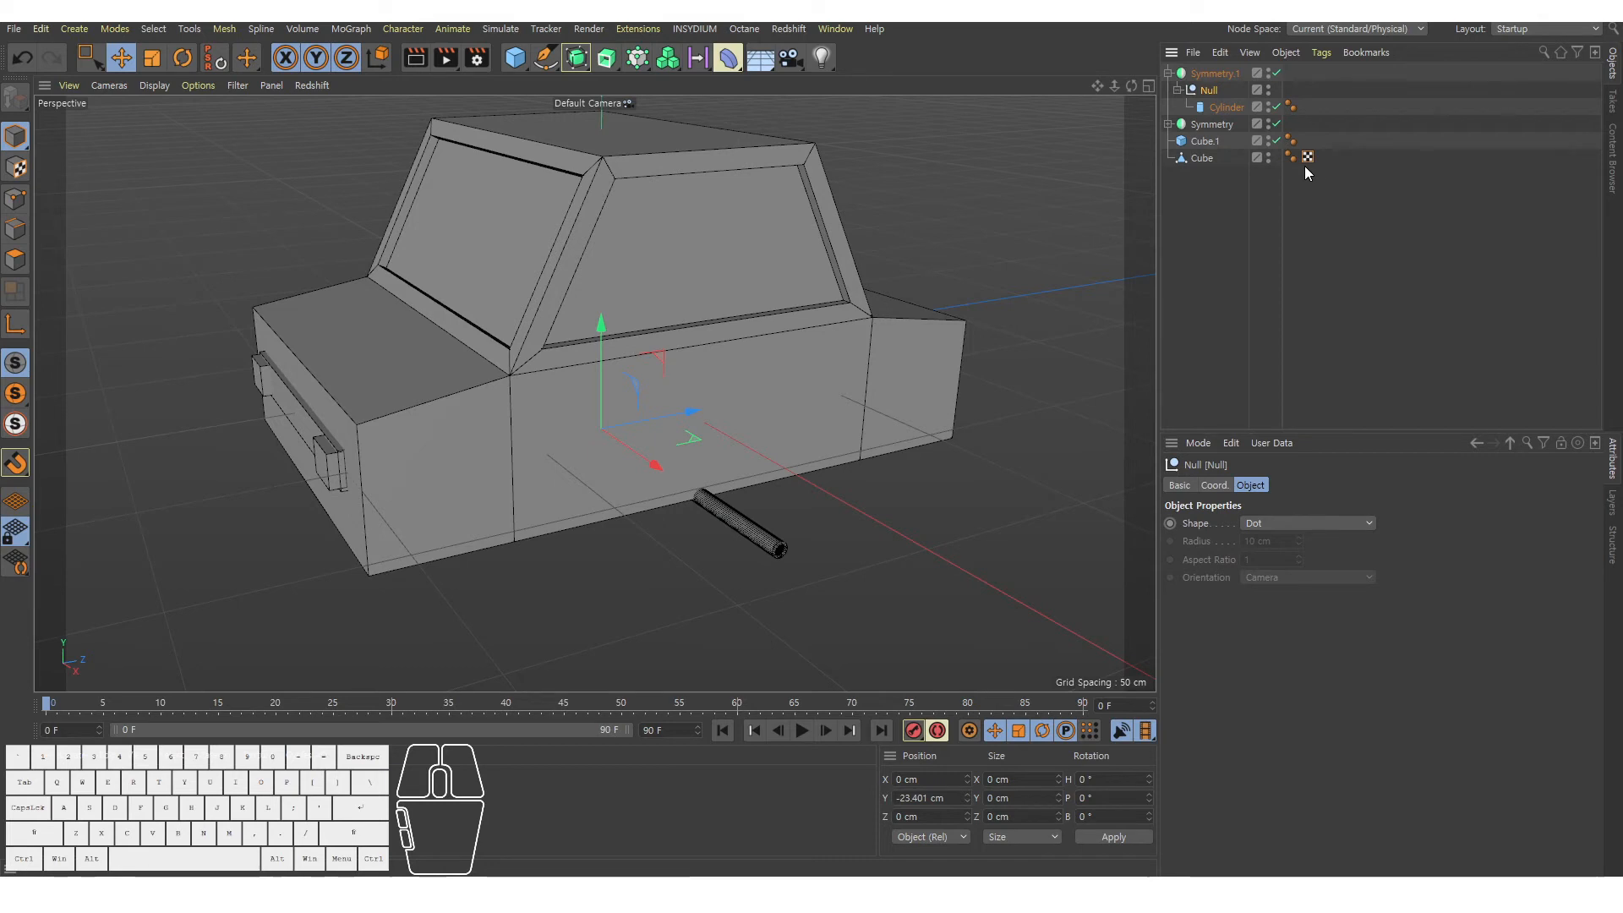
click(1204, 248)
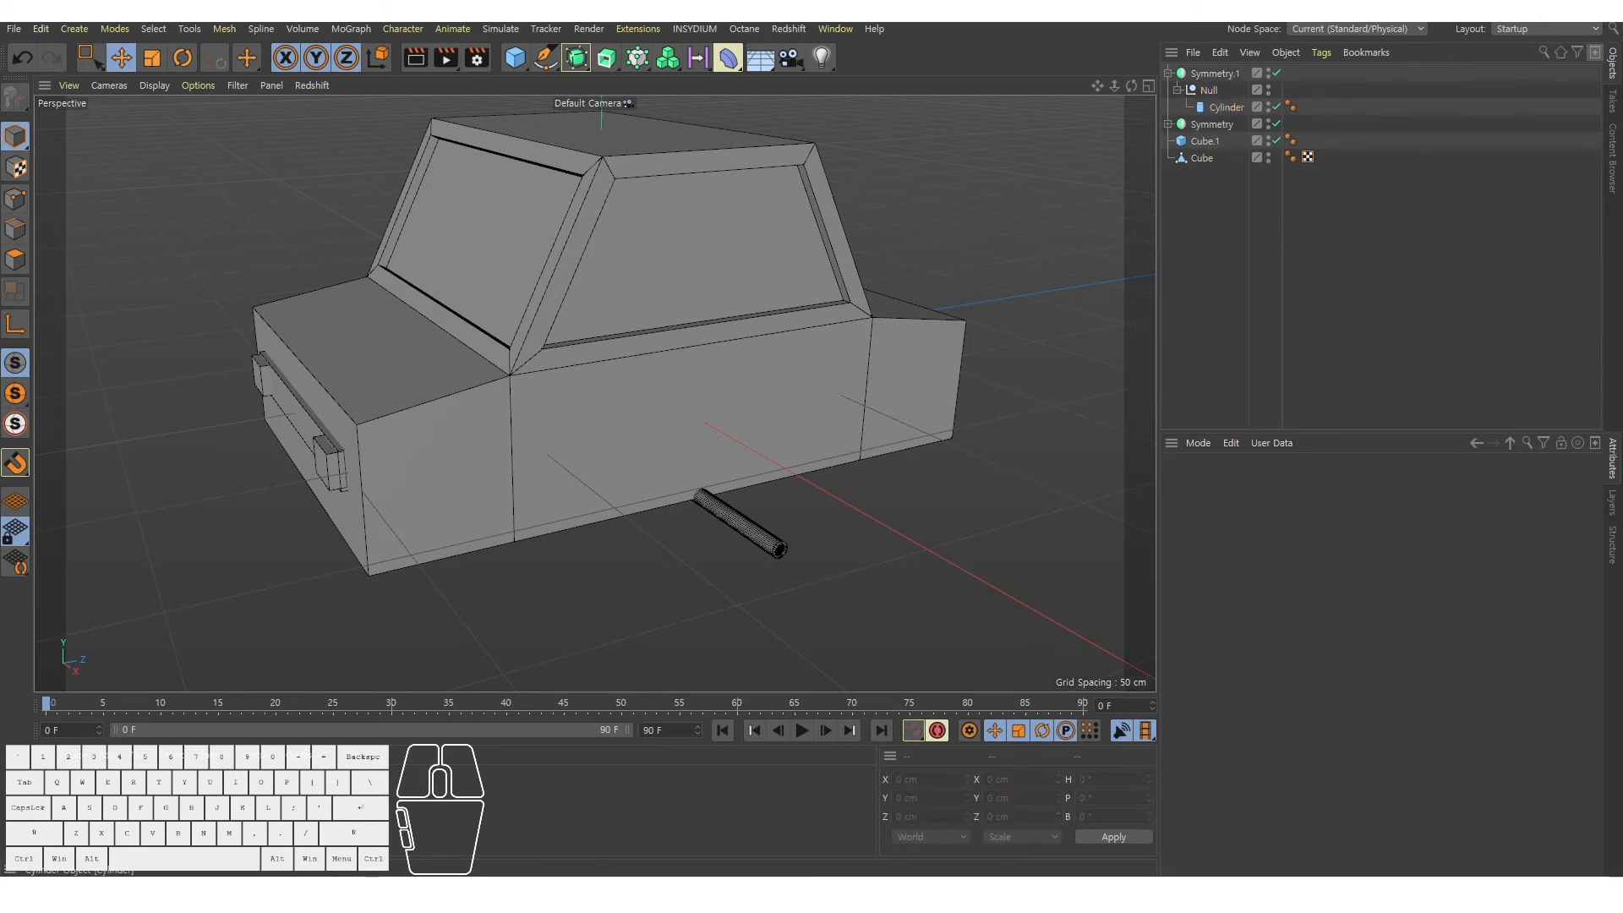
Shorten the axle cylinder to a height of about 156 cm so it extends slightly past both sides of the body.
click(1226, 108)
alt+right_drag(660, 478, 799, 535)
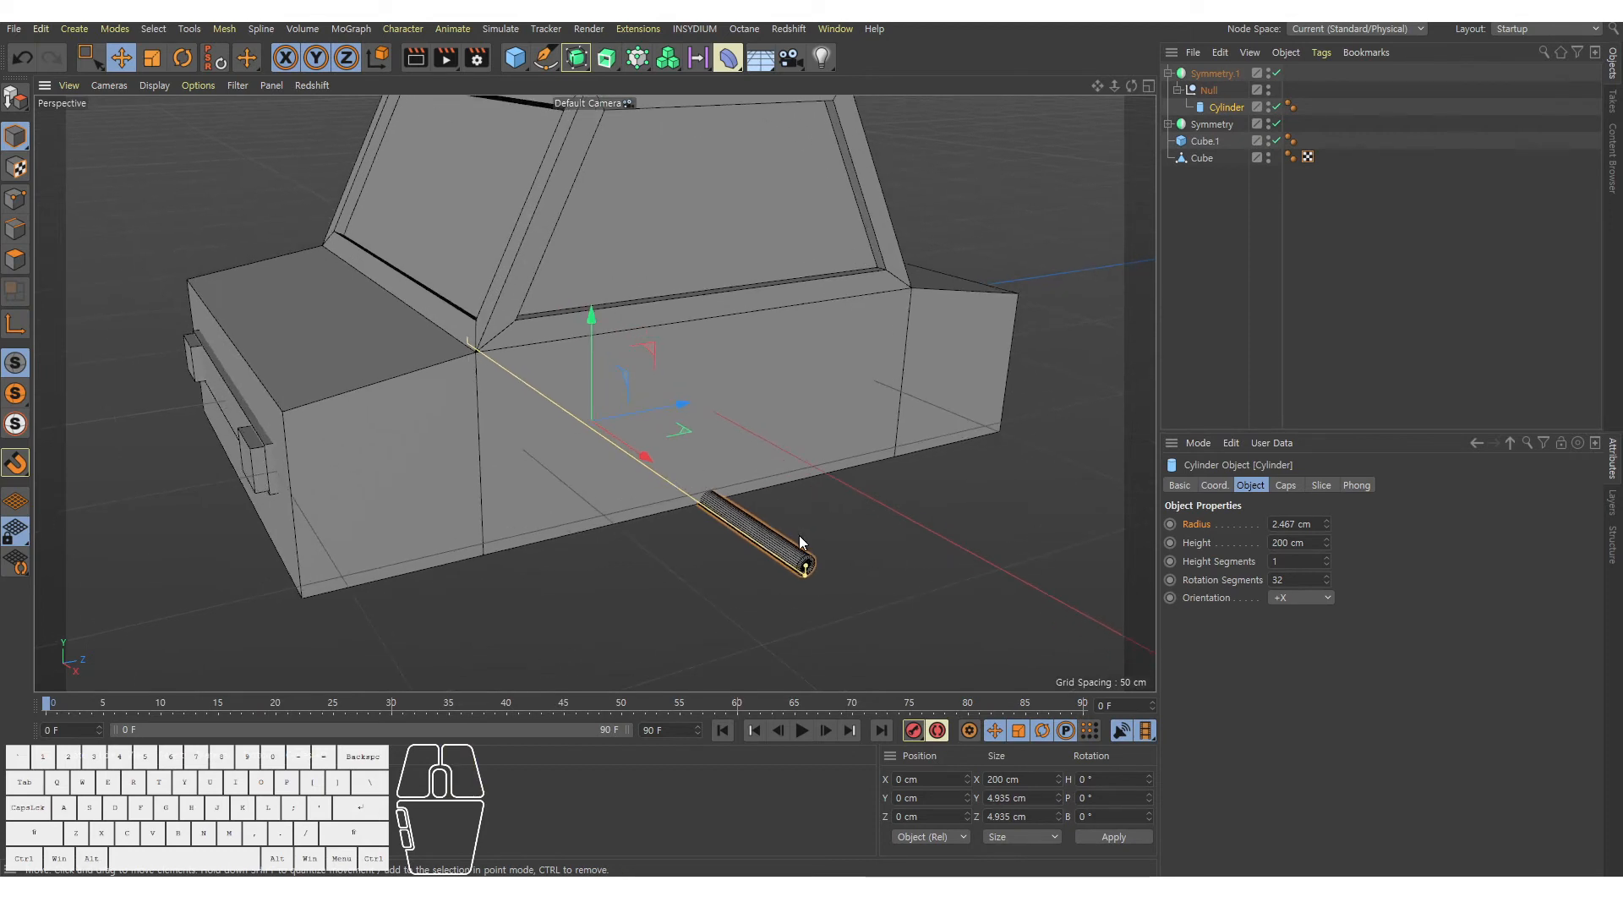
middle_click(799, 535)
middle_click(900, 519)
alt+right_drag(899, 519, 835, 499)
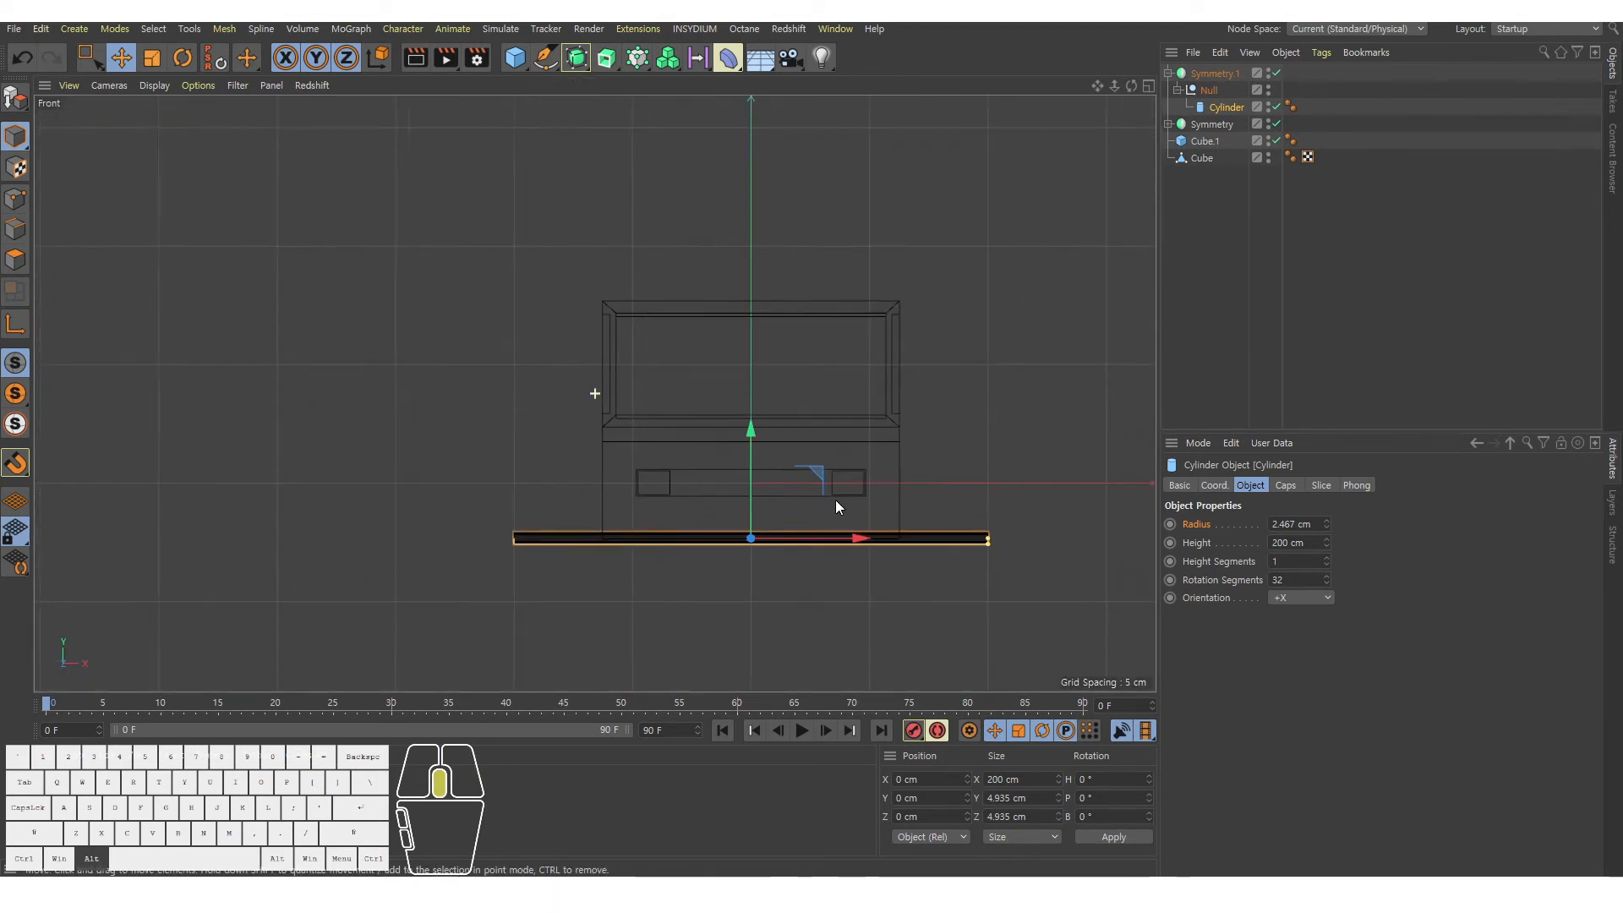
scroll(835, 500, up, 1)
drag(1001, 541, 940, 534)
scroll(940, 534, up, 3)
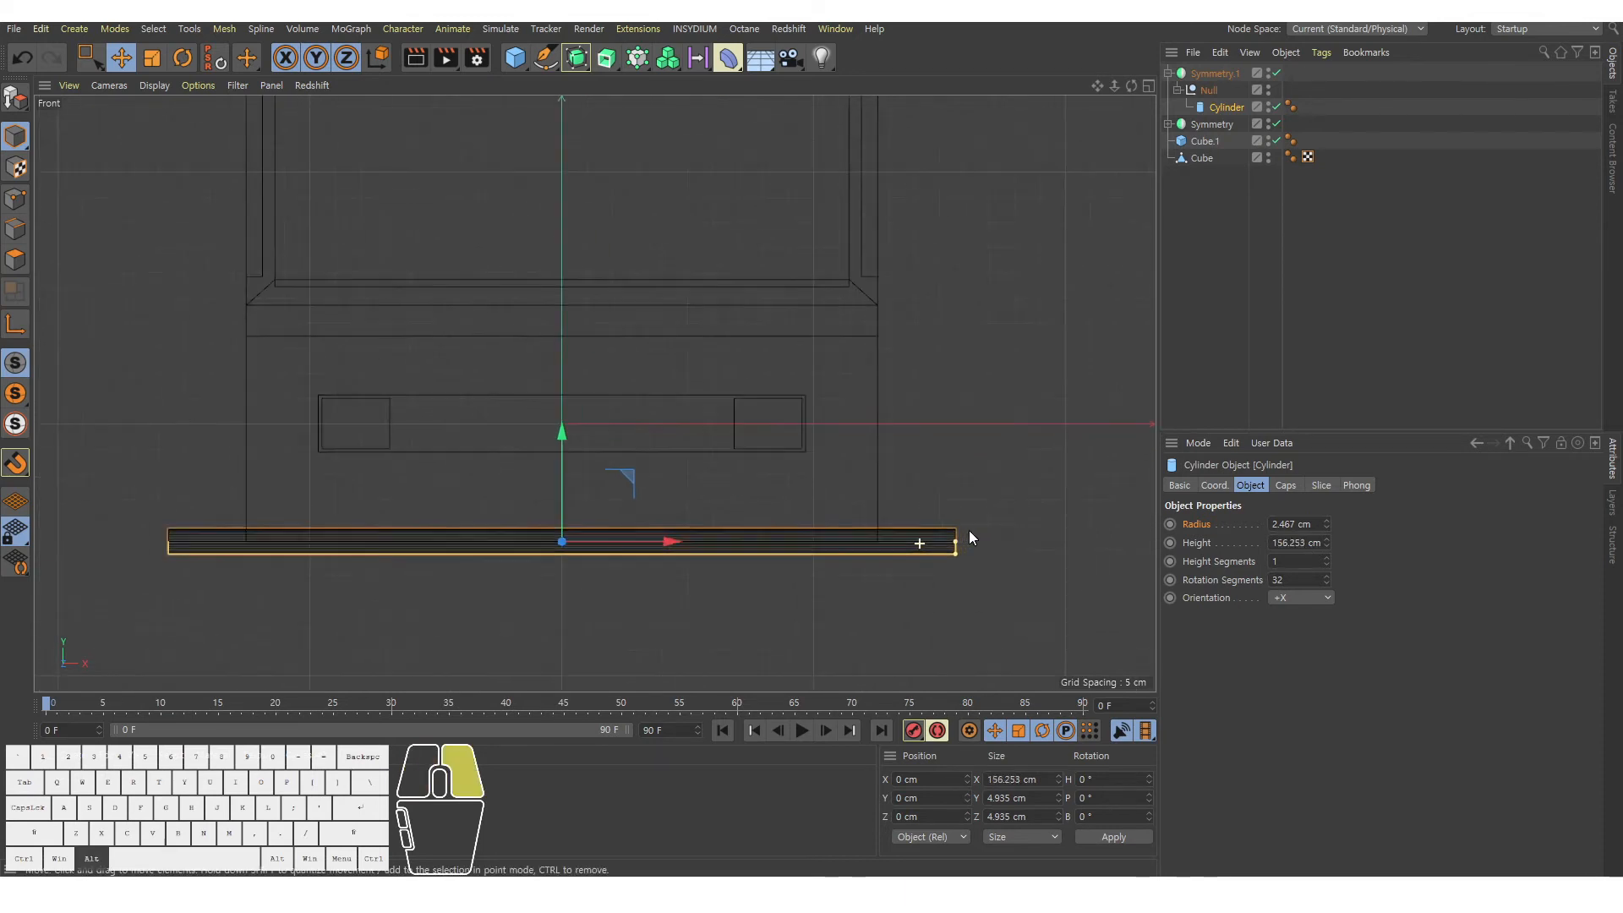
middle_click(899, 449)
middle_click(587, 338)
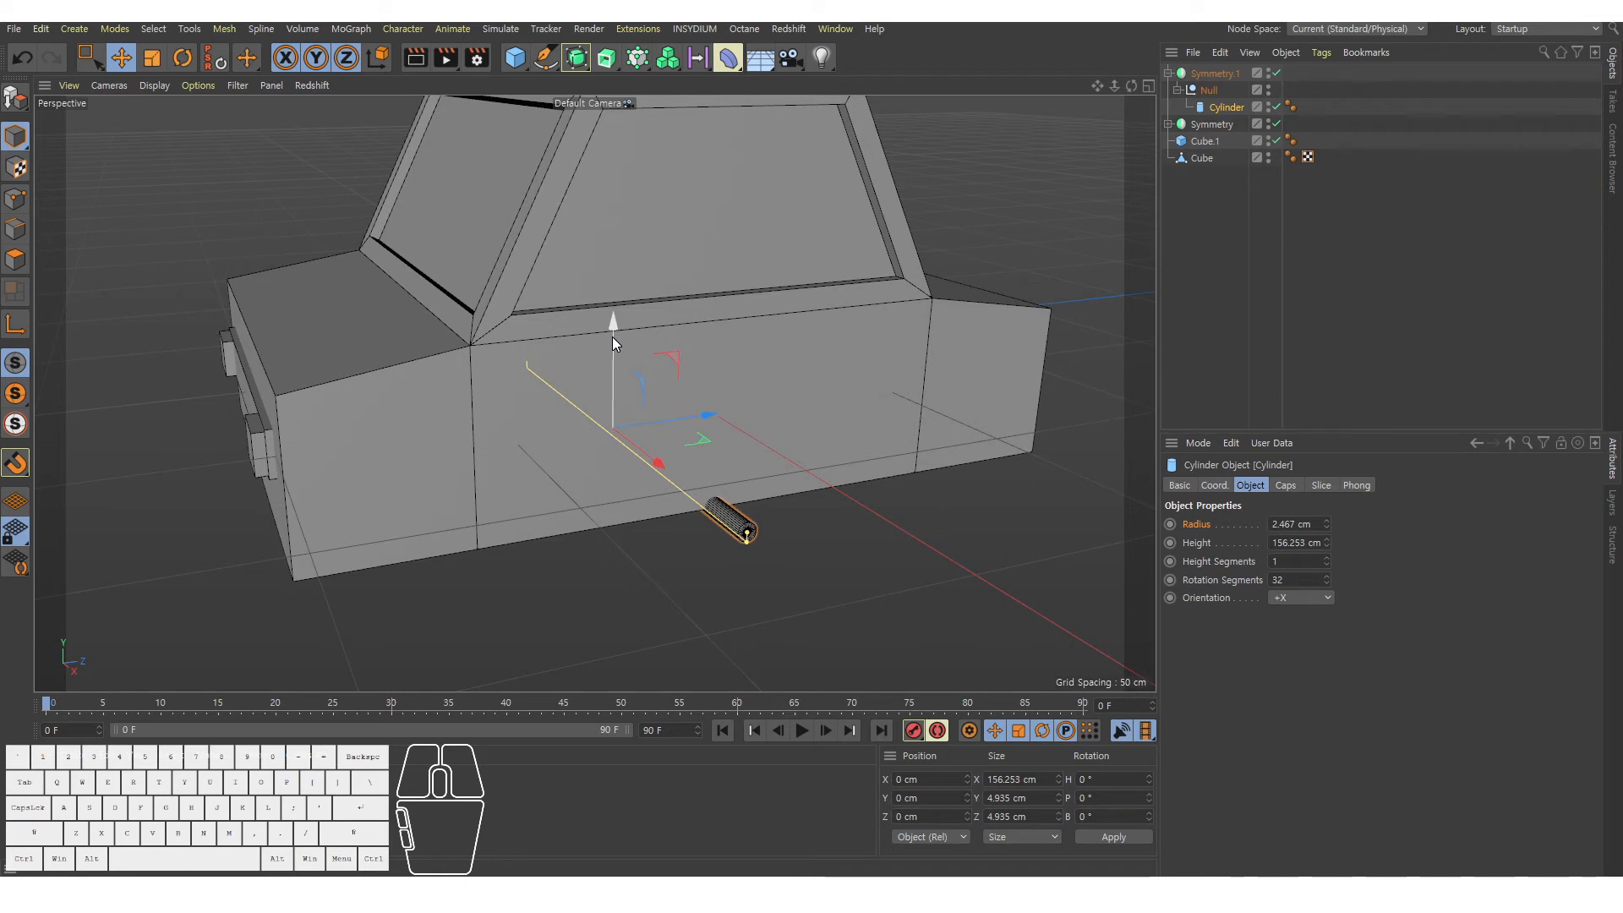
click(1195, 280)
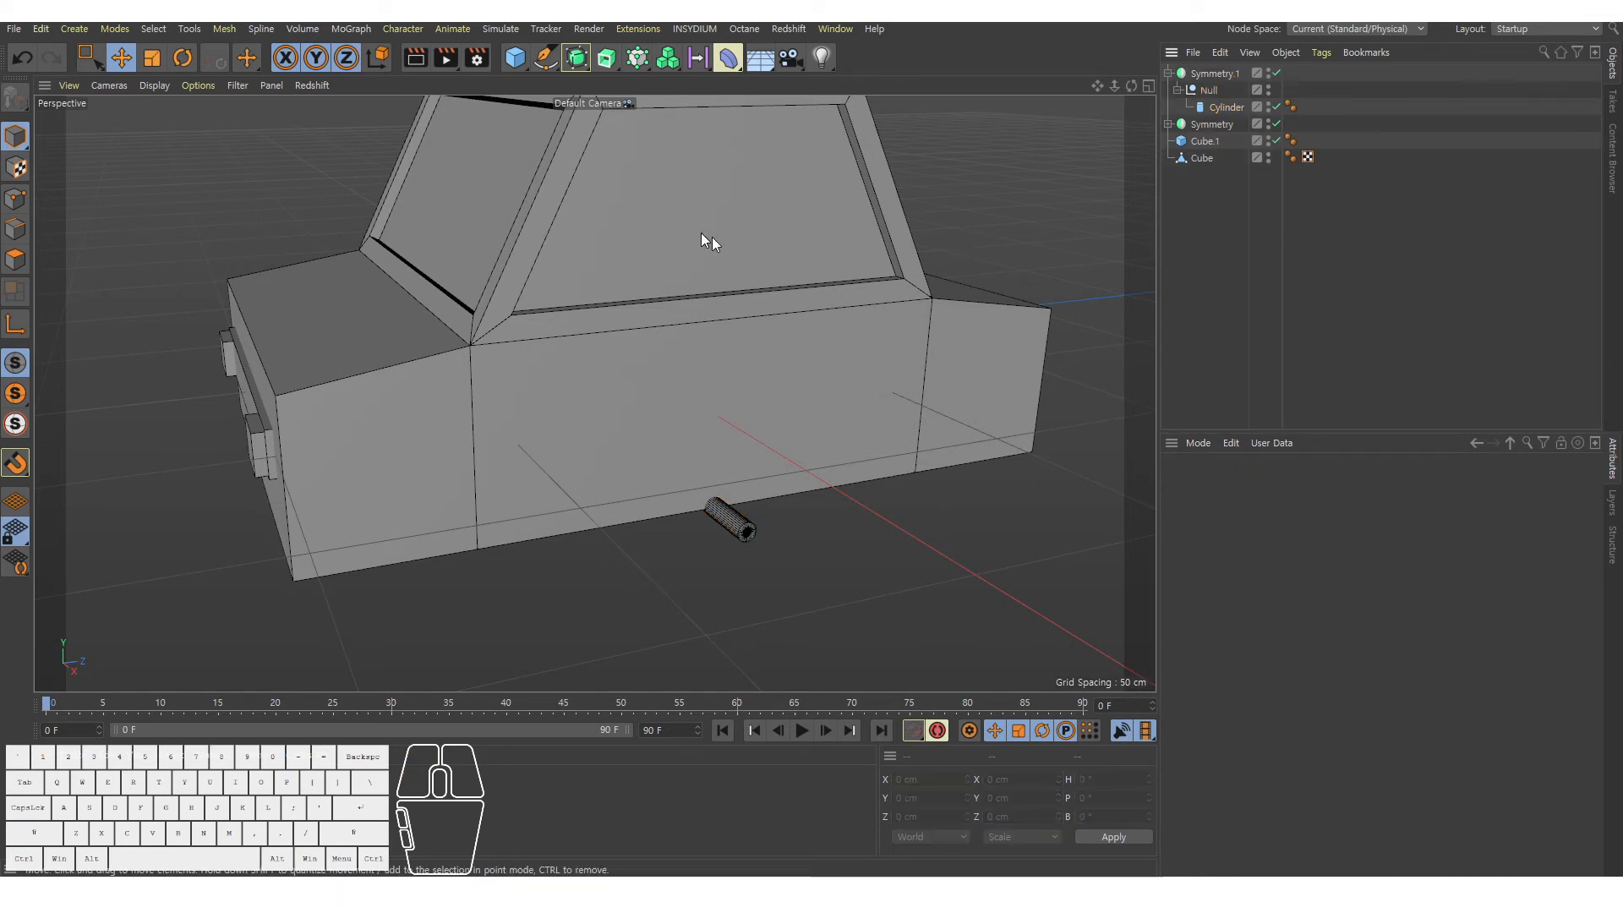
Add another cylinder primitive for the wheel and orient it along +X.
drag(514, 57, 854, 81)
alt+right_drag(918, 323, 814, 307)
alt+middle_drag(815, 308, 717, 333)
click(1325, 599)
click(1317, 614)
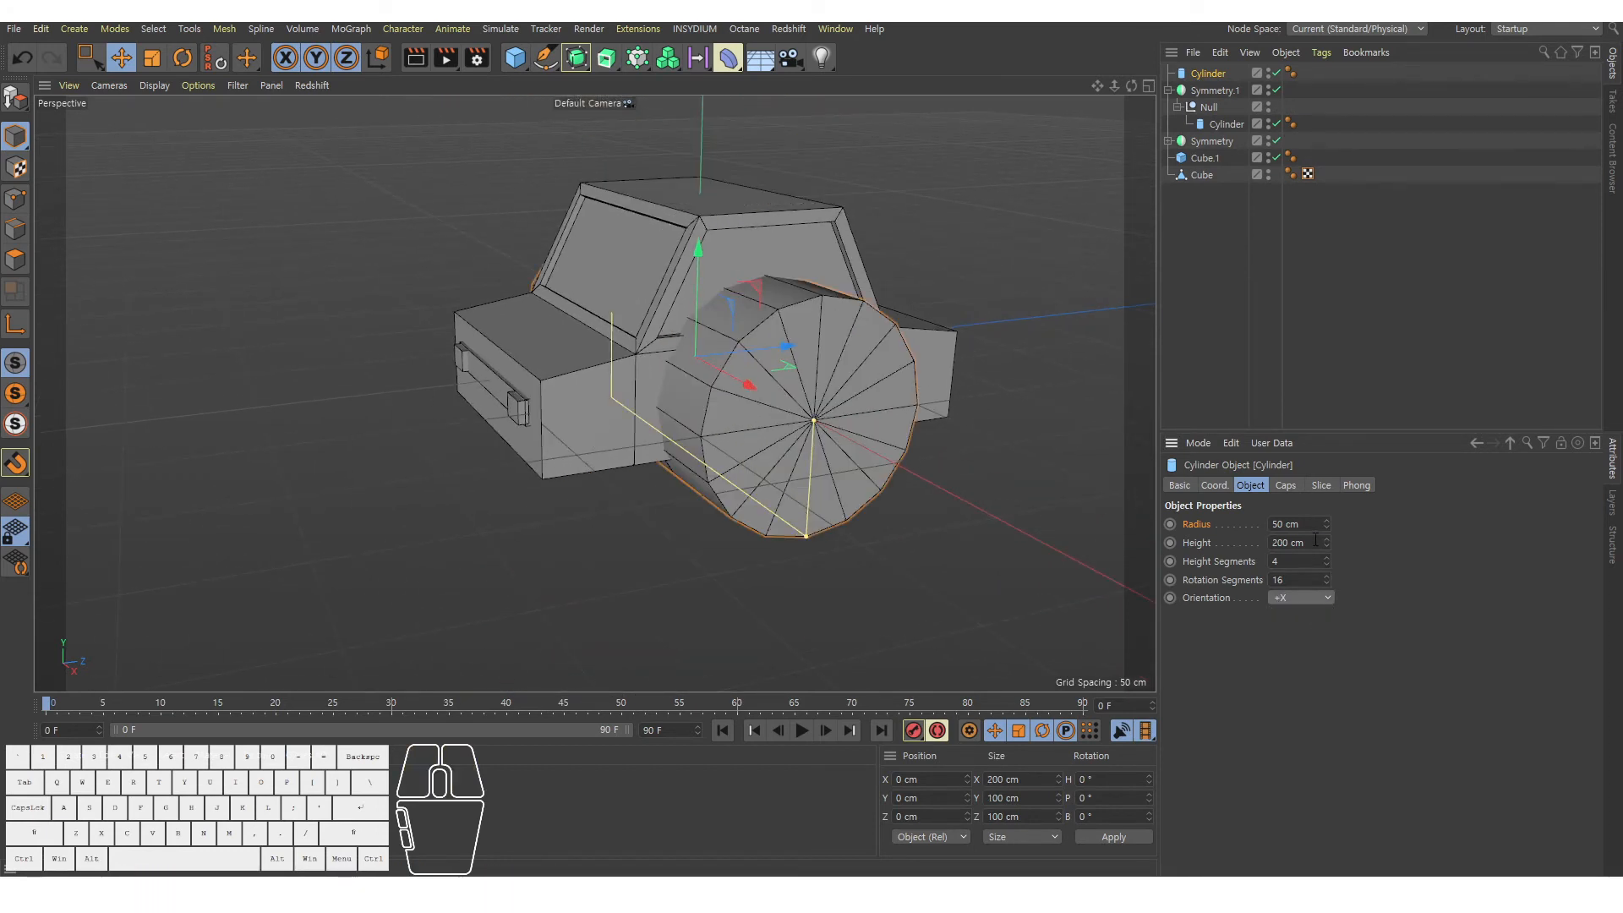
Give the wheel cylinder 1 height segment and 32 rotation segments, and save the scene.
click(1291, 561)
text(1)
click(1297, 580)
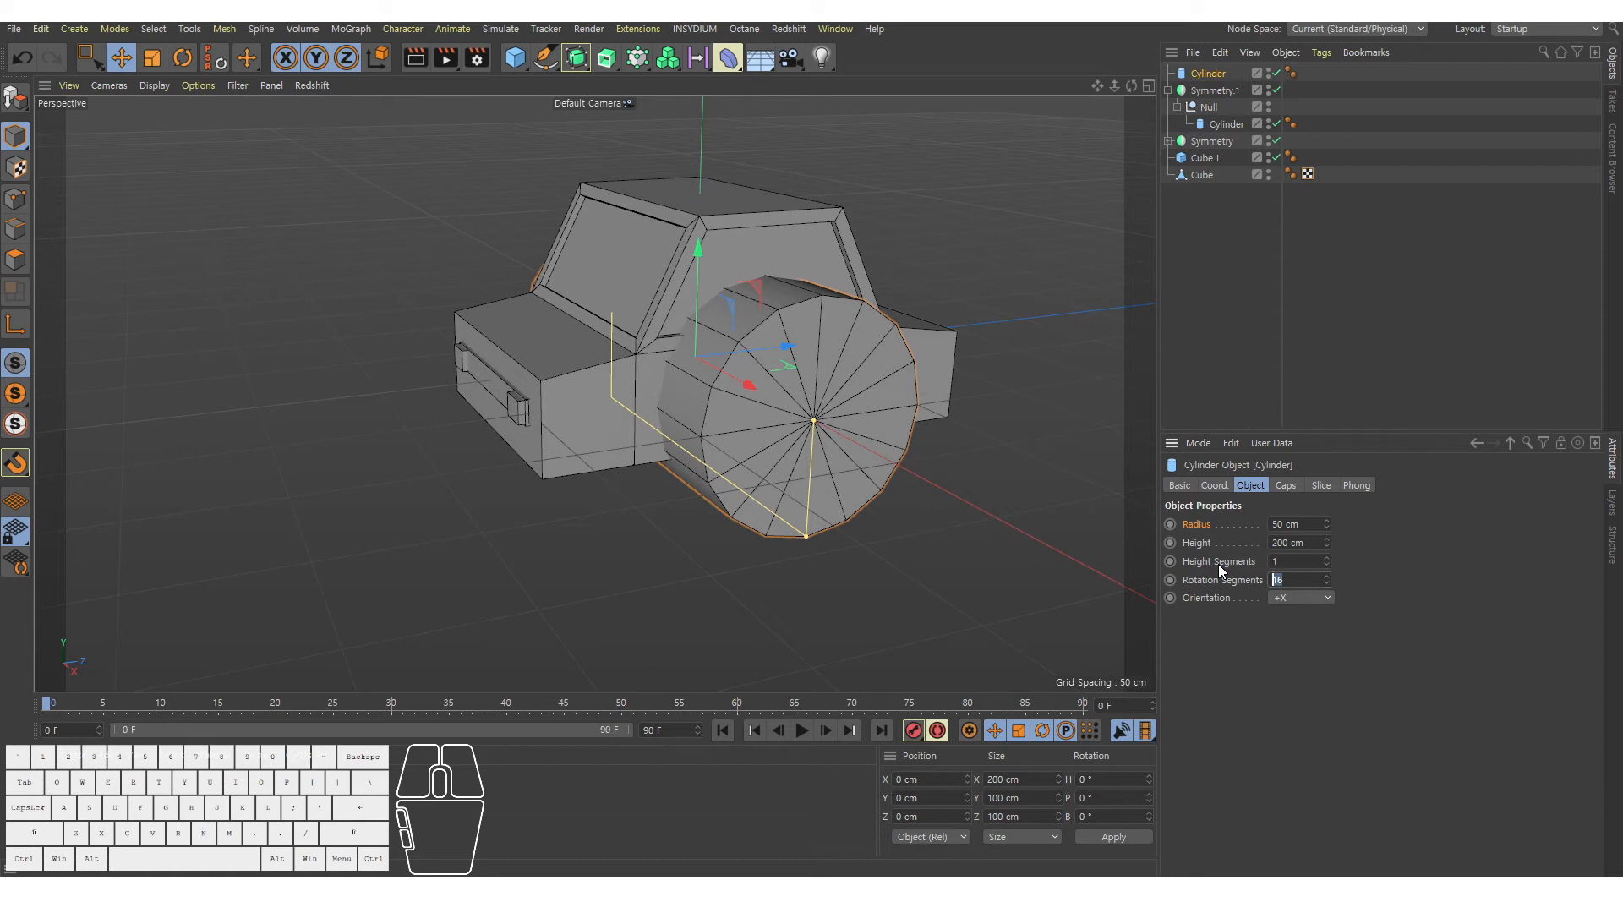
text(32)
key(Return)
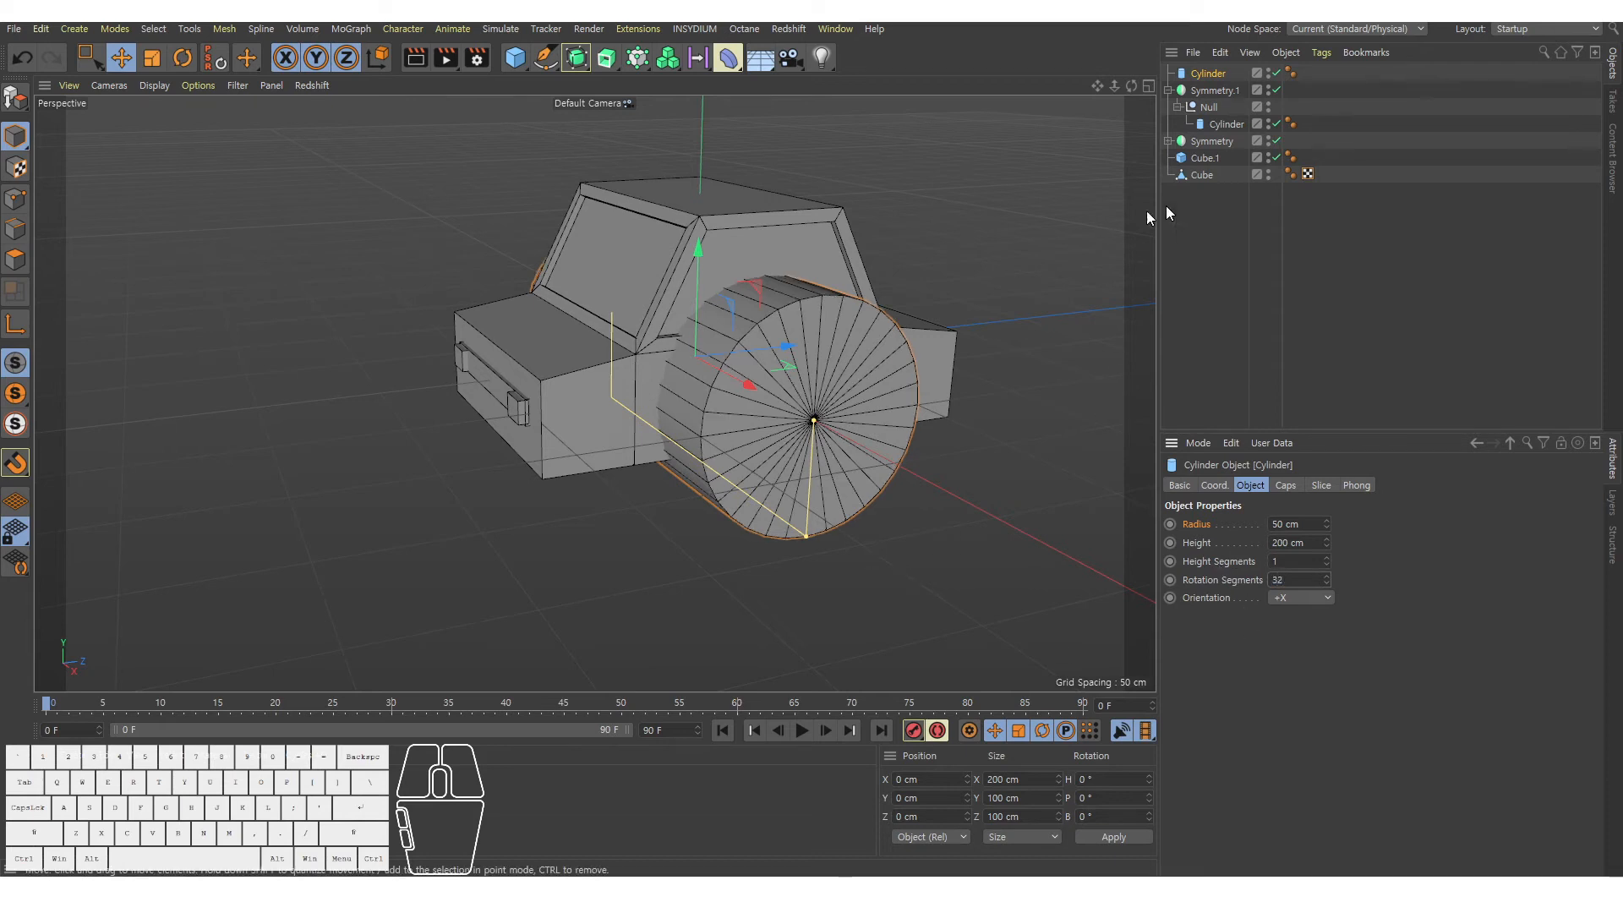
click(1204, 201)
key(ctrl+s)
Wrap the wheel cylinder in a new Symmetry object as its parent.
alt+right_drag(847, 359, 868, 355)
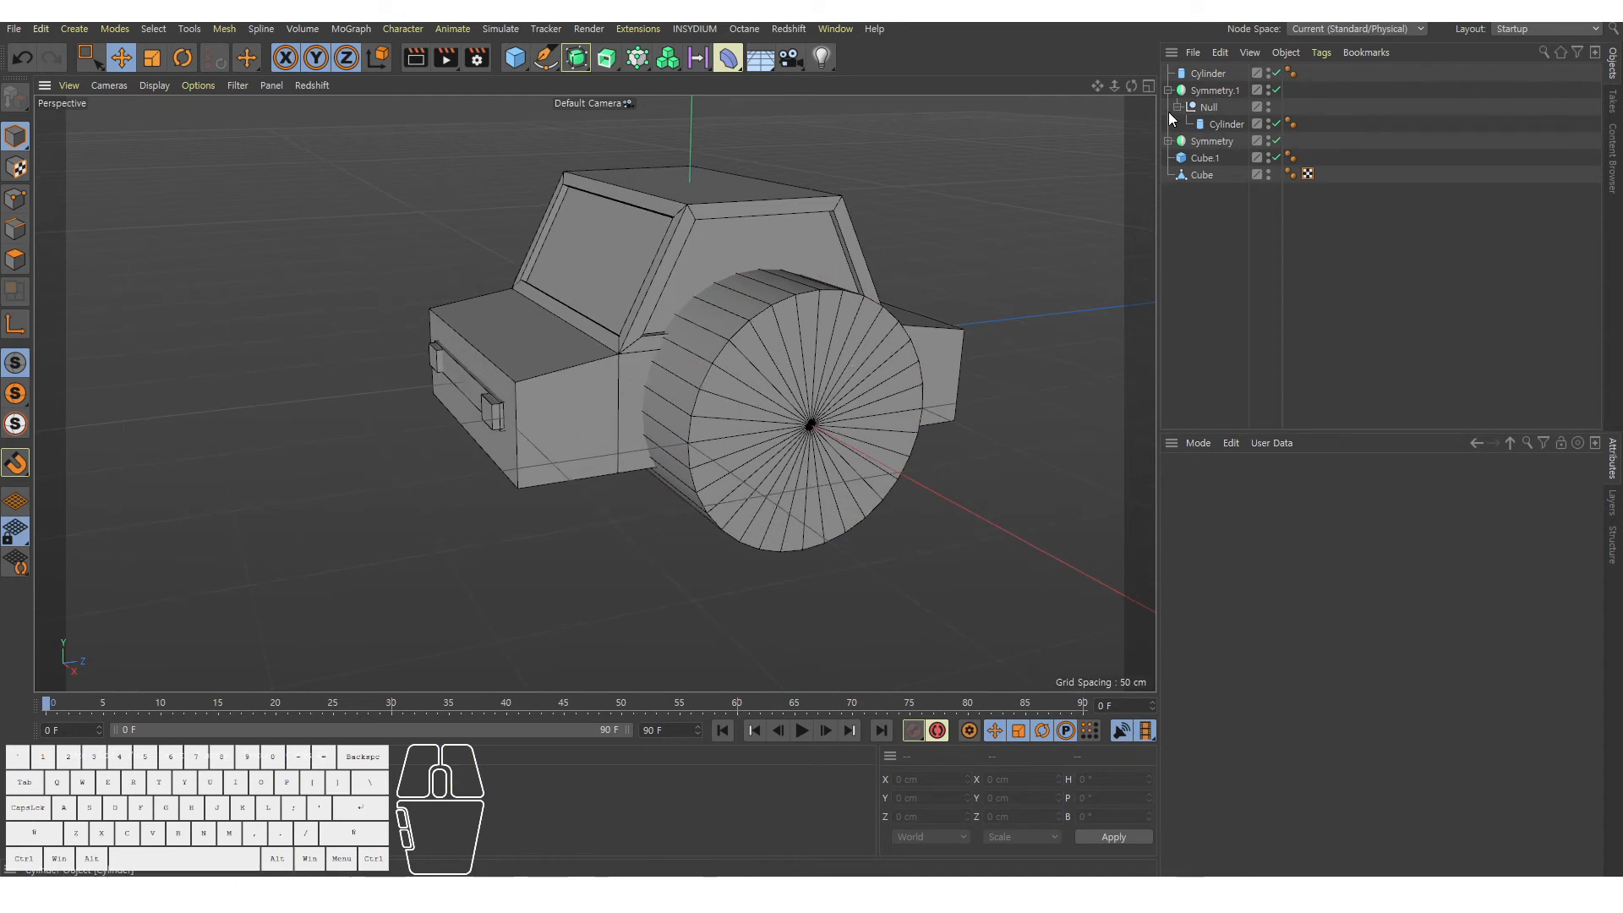
click(1204, 75)
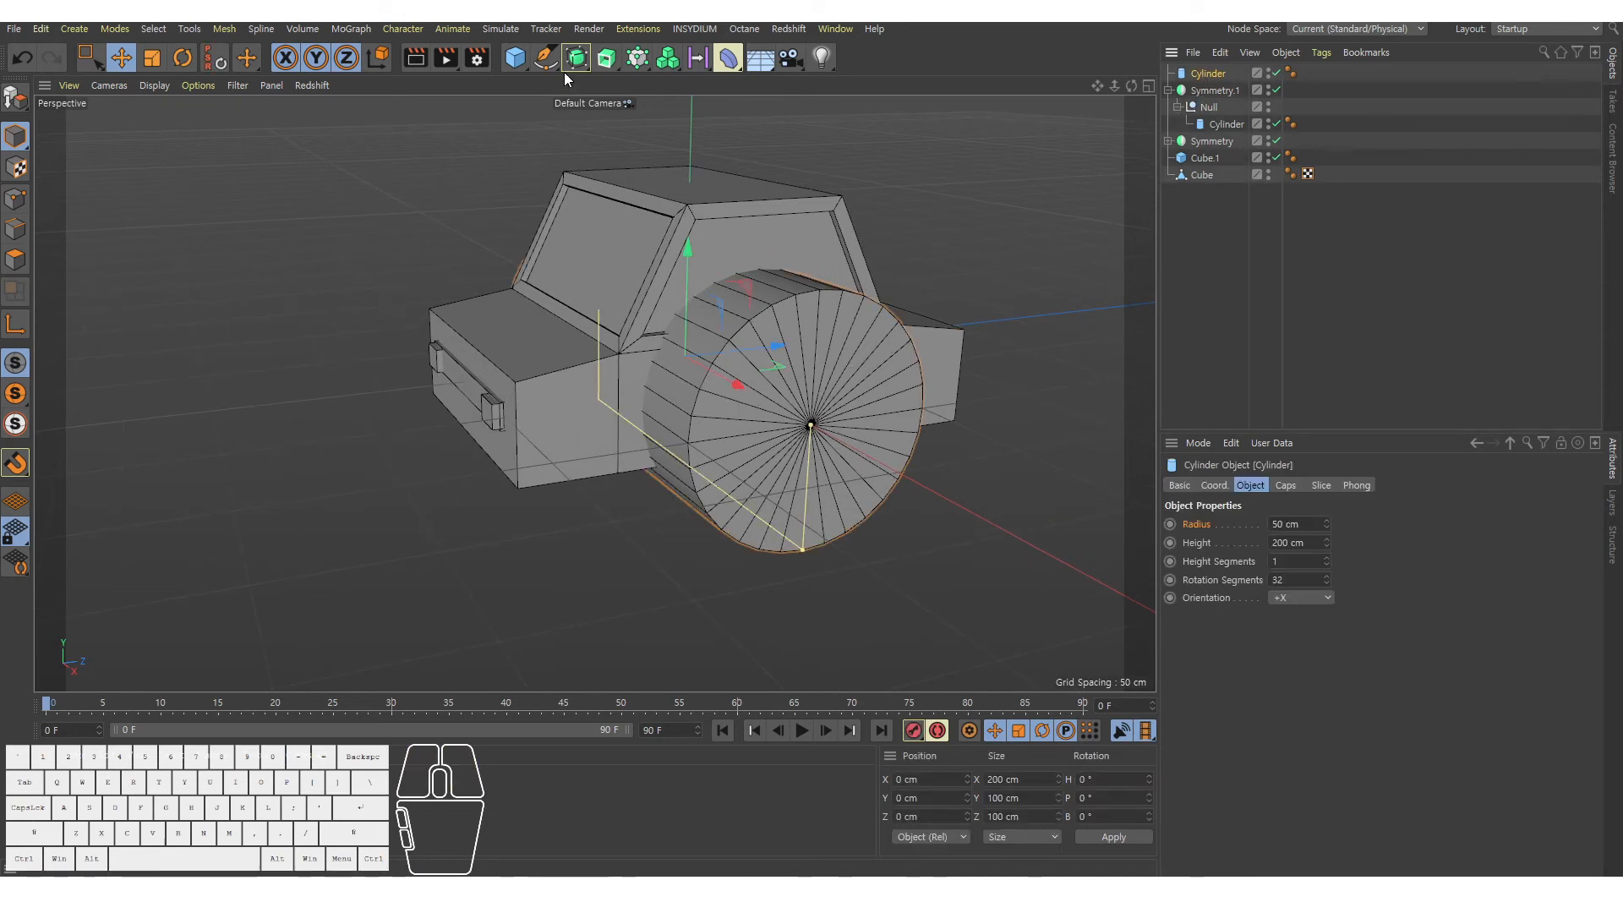
drag(576, 57, 751, 110)
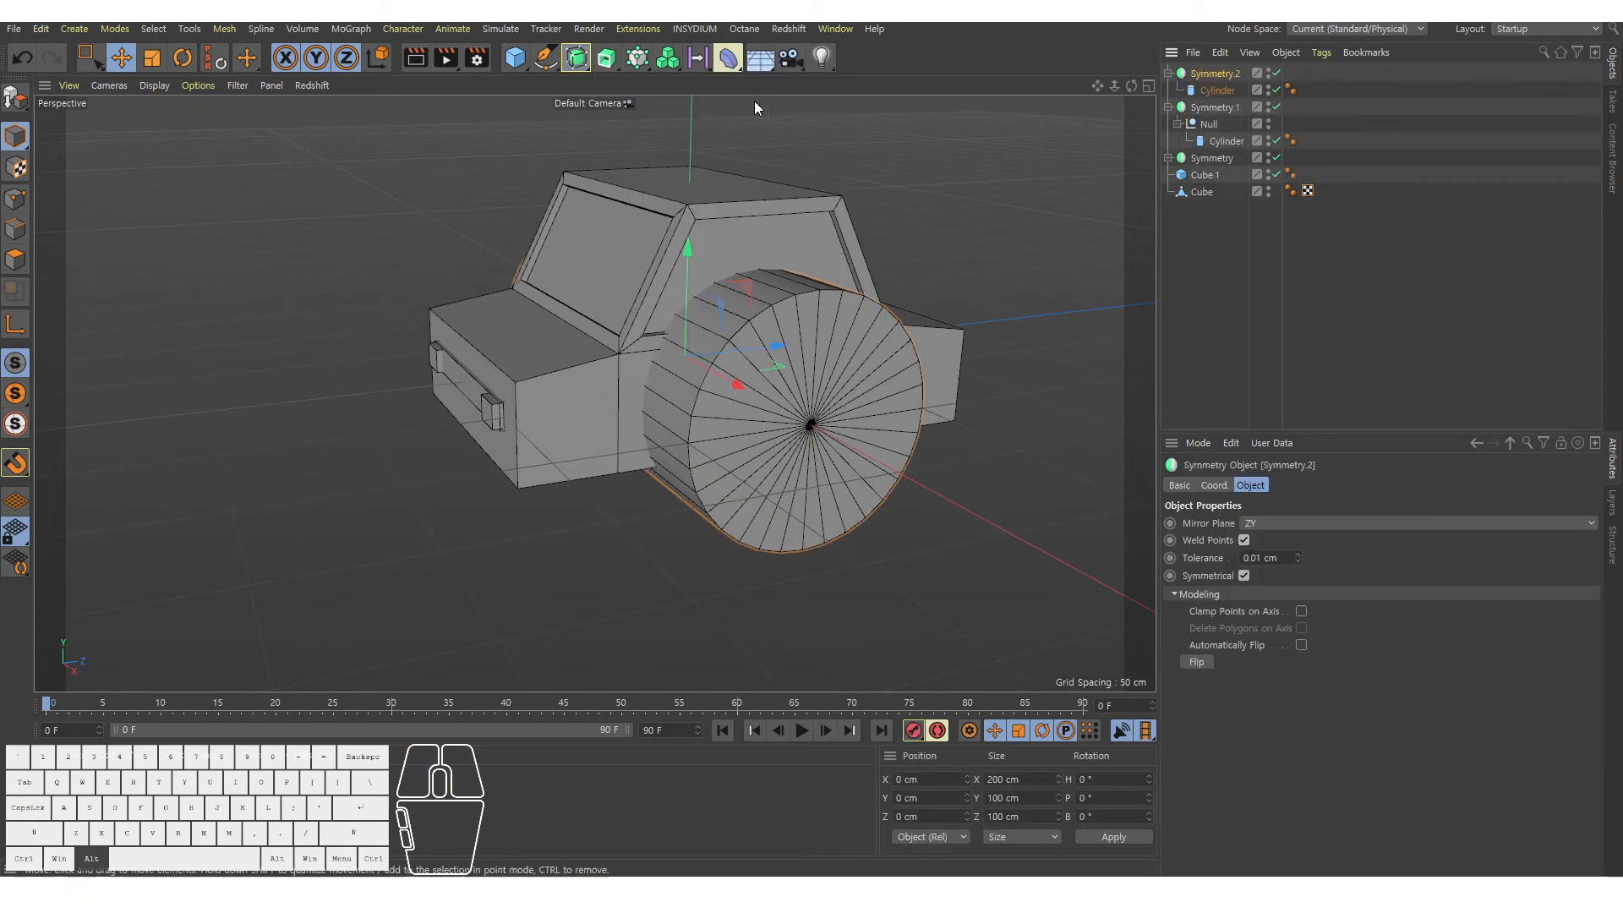
Reduce the wheel cylinder's height to about 14 cm and place it at the axle's end, at X about 72 cm.
click(1226, 91)
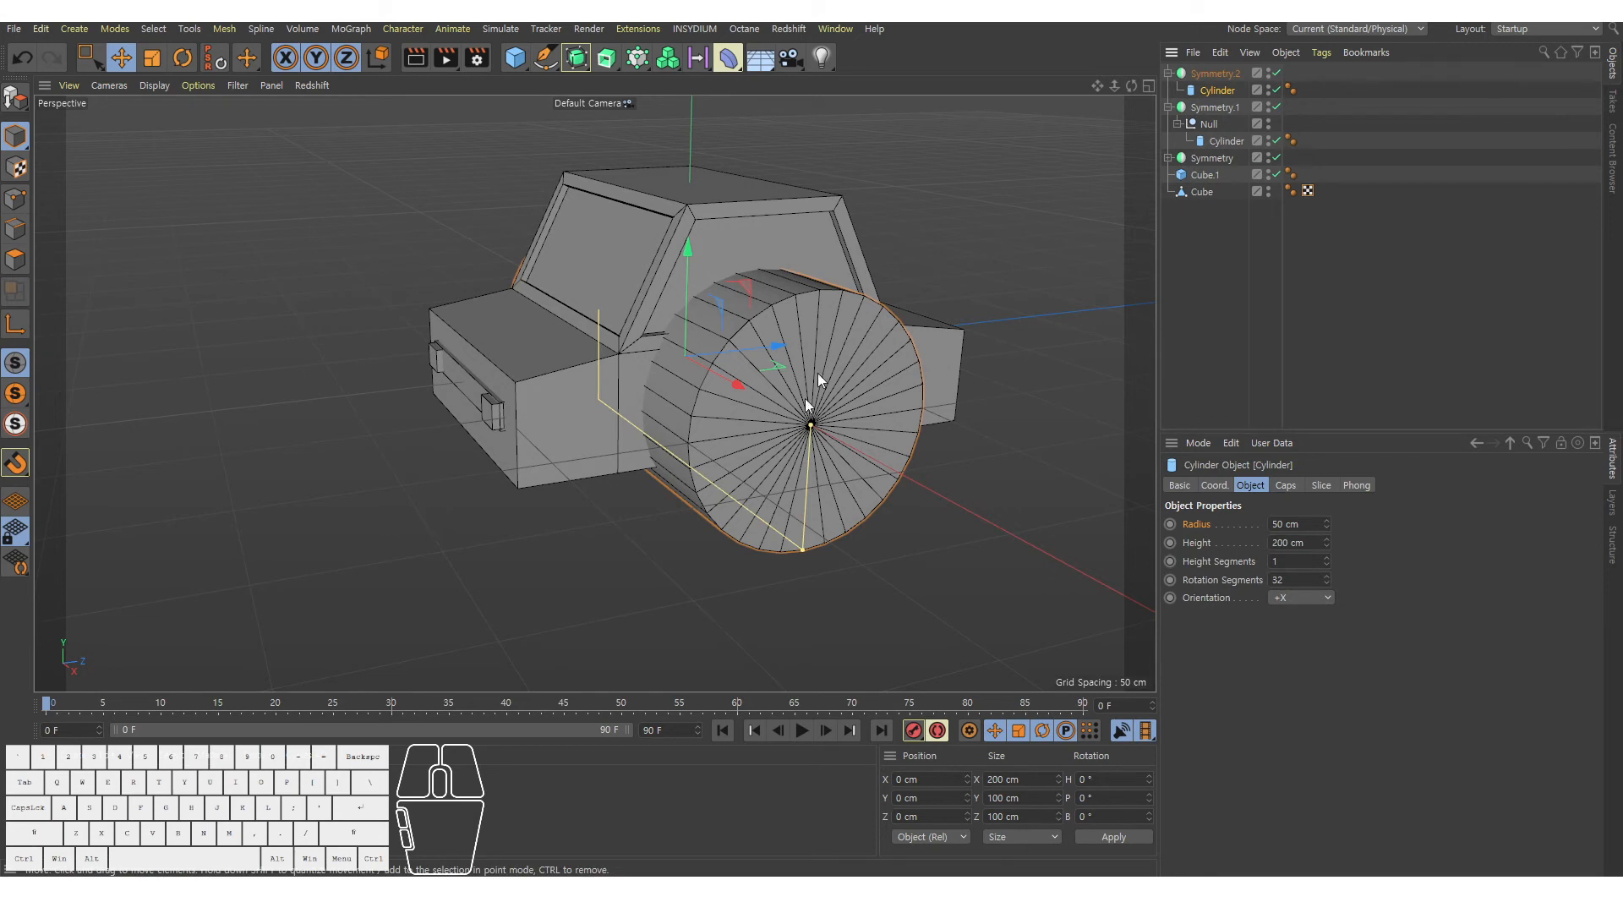
middle_click(793, 295)
middle_click(921, 438)
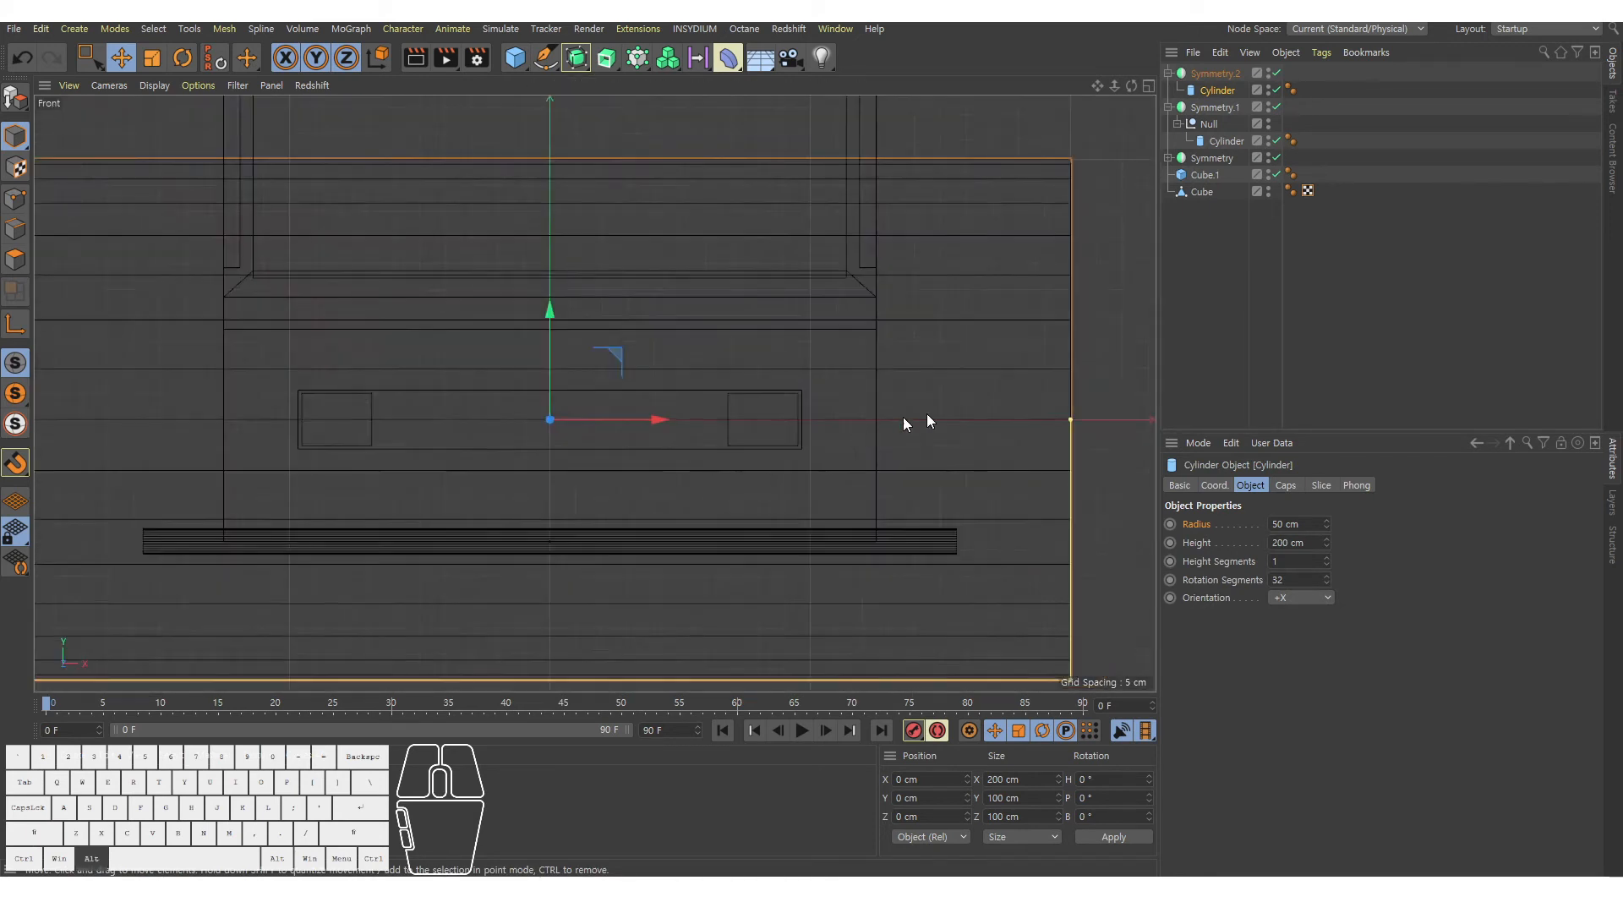
alt+right_drag(926, 413, 801, 406)
alt+middle_drag(801, 406, 834, 409)
alt+right_drag(834, 410, 816, 410)
drag(981, 411, 929, 429)
middle_click(845, 461)
middle_click(567, 361)
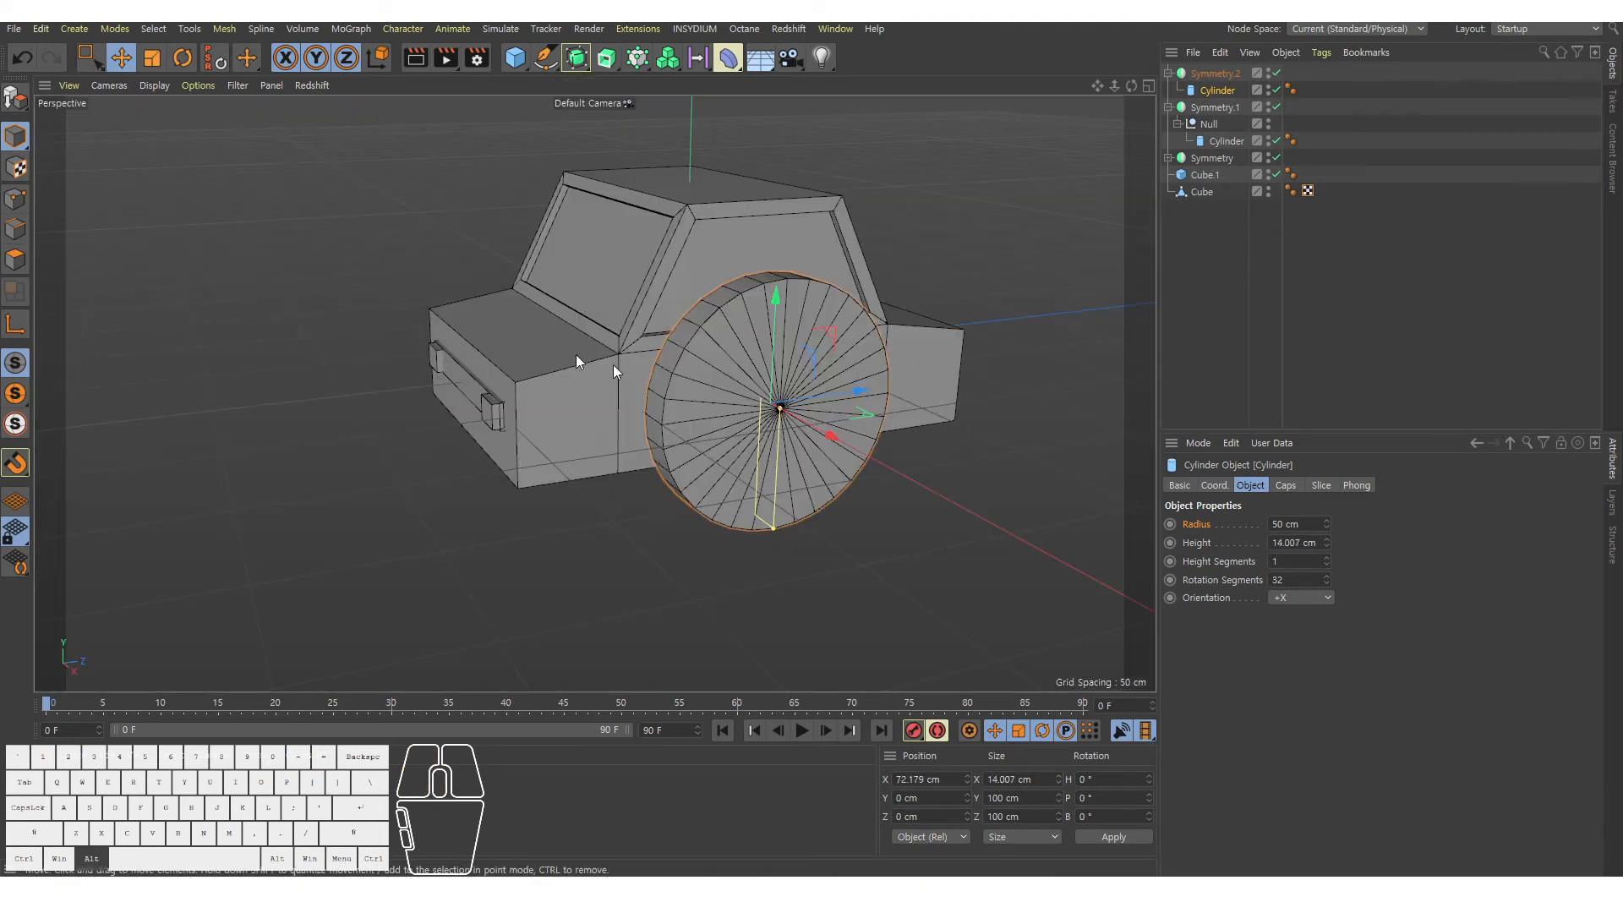
alt+drag(612, 364, 641, 349)
Shrink the wheel cylinder's radius to about 14.8 cm.
middle_click(690, 352)
middle_click(366, 565)
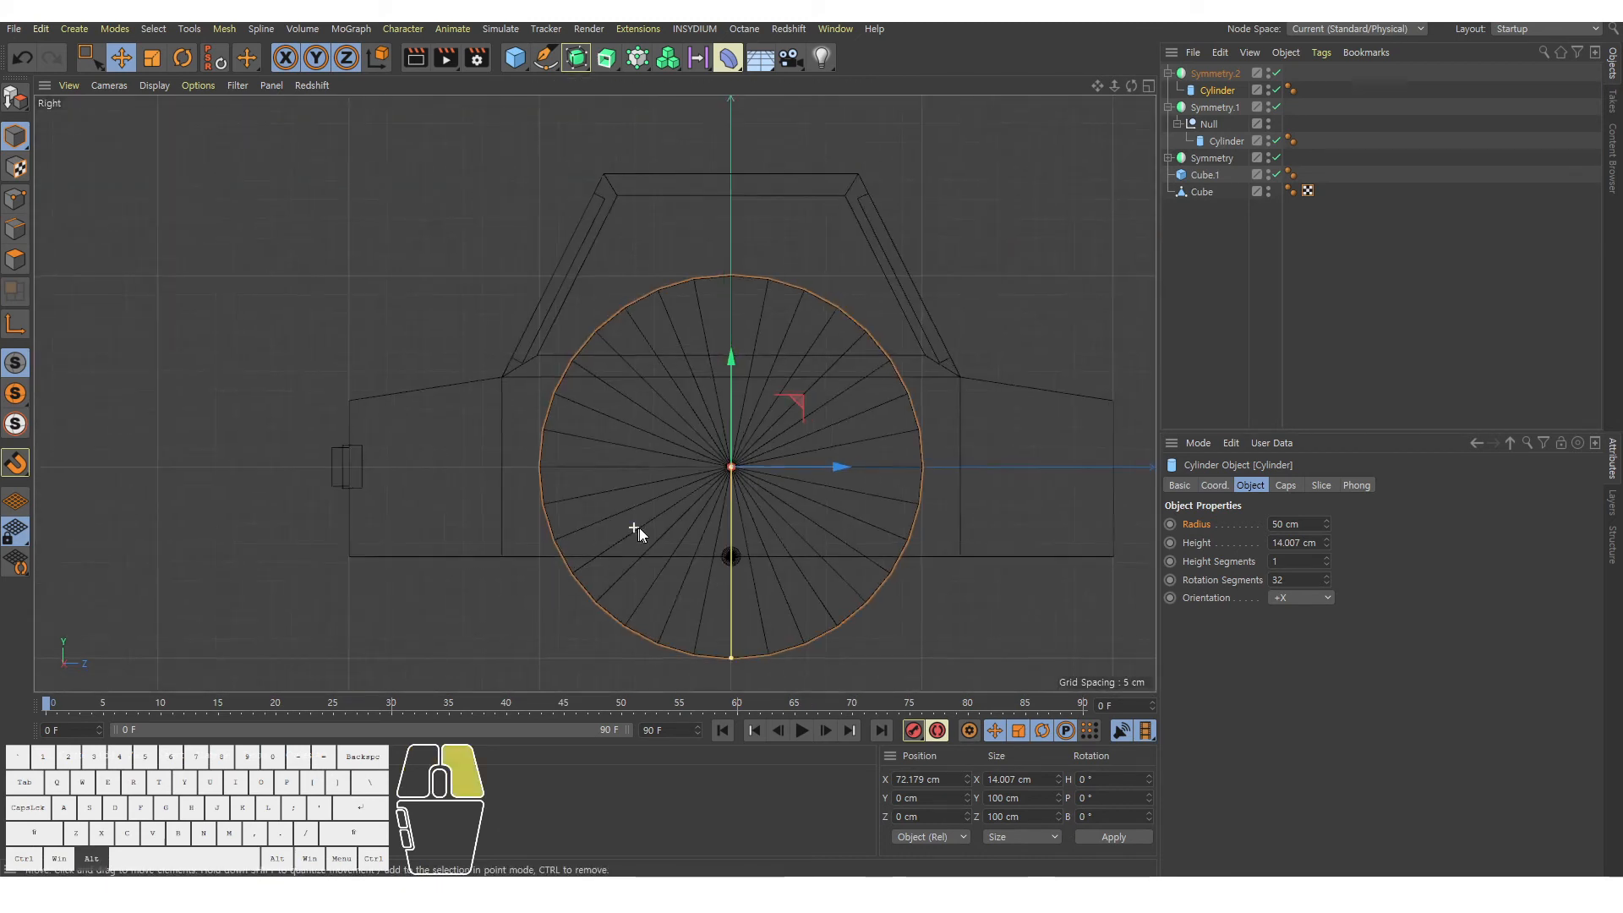
alt+right_drag(639, 528, 730, 502)
drag(740, 646, 757, 484)
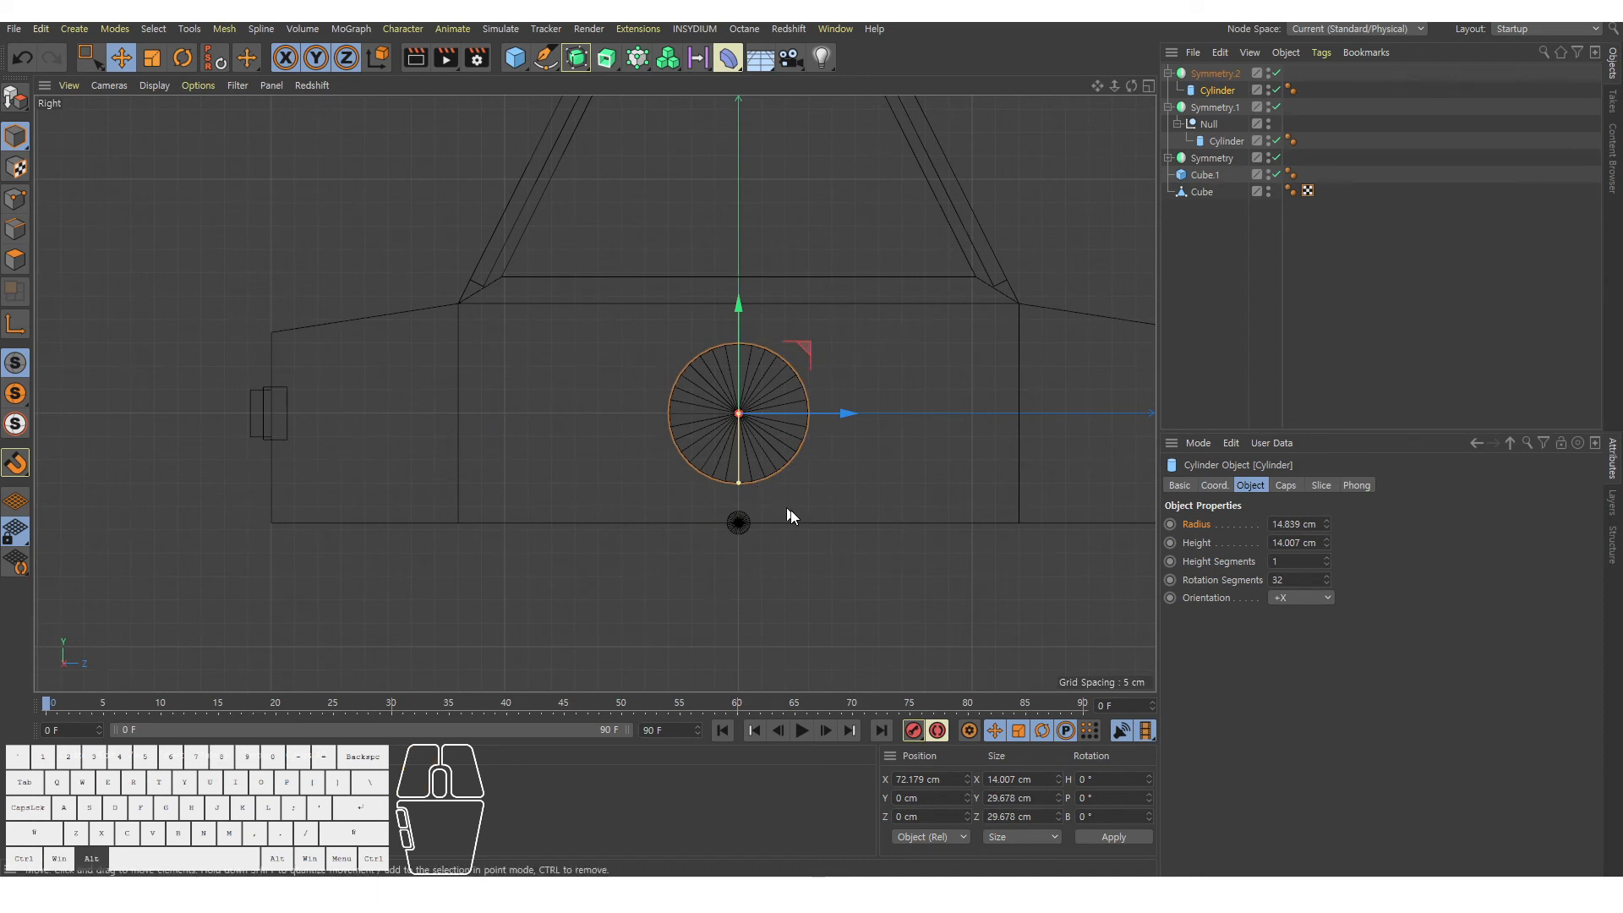
alt+middle_drag(789, 510, 764, 494)
Lower the wheel cylinder to Y about -23.4 cm so it is centred on the axle.
alt+right_drag(761, 456, 811, 427)
alt+middle_drag(701, 543, 701, 526)
drag(701, 305, 706, 543)
alt+scroll(727, 577, up, 2)
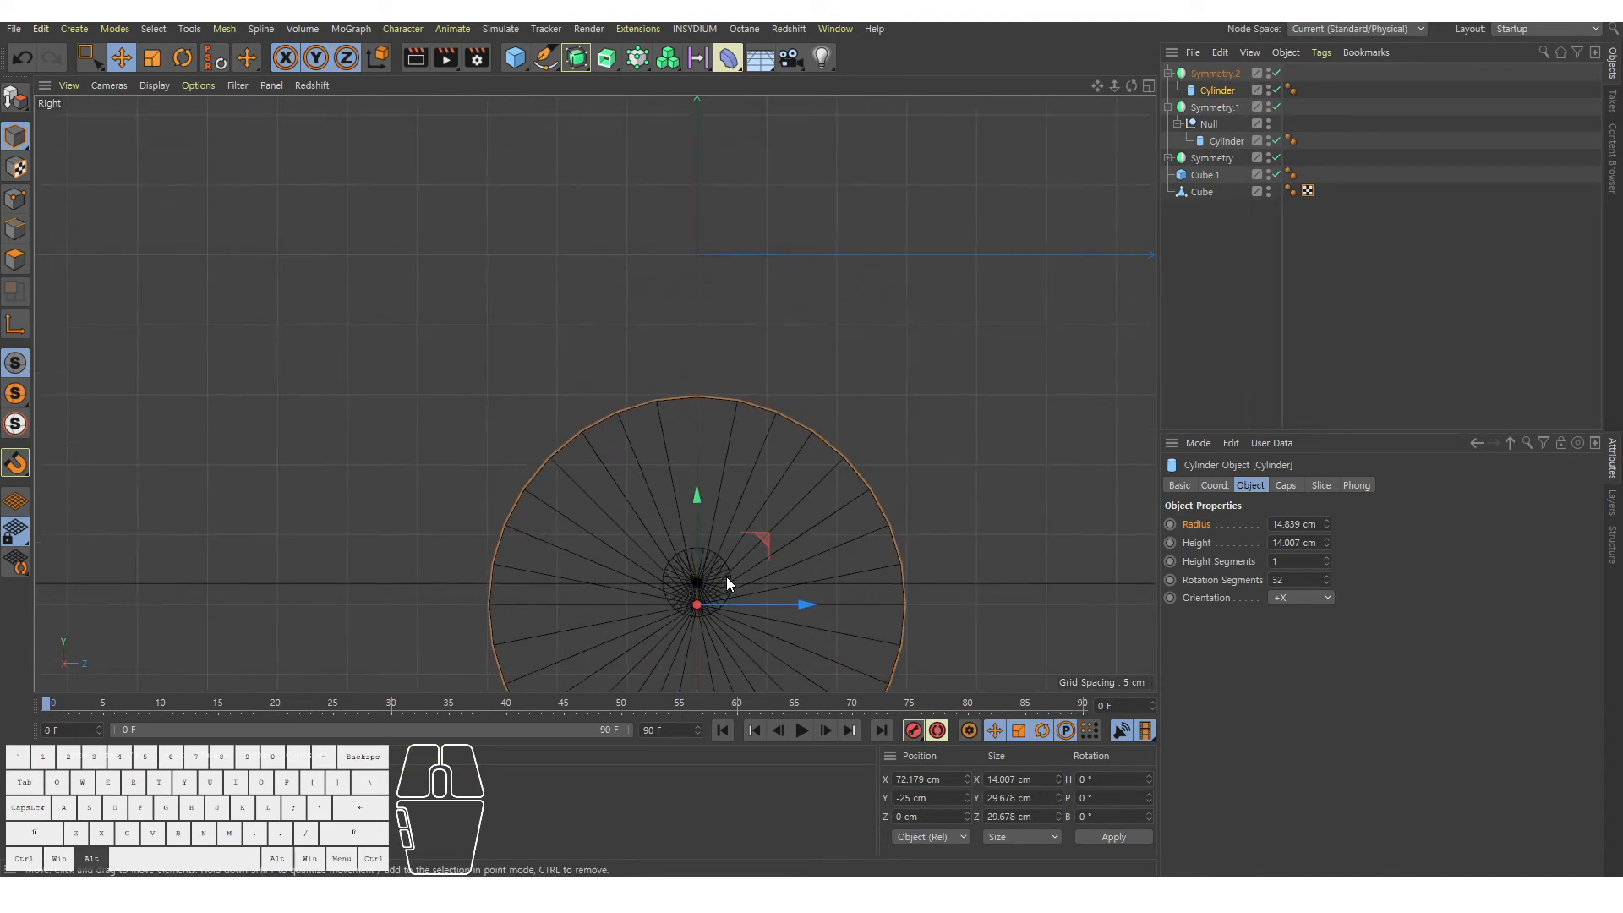
alt+middle_drag(727, 577, 722, 441)
alt+right_drag(664, 449, 804, 411)
drag(722, 499, 715, 393)
alt+right_drag(715, 392, 859, 332)
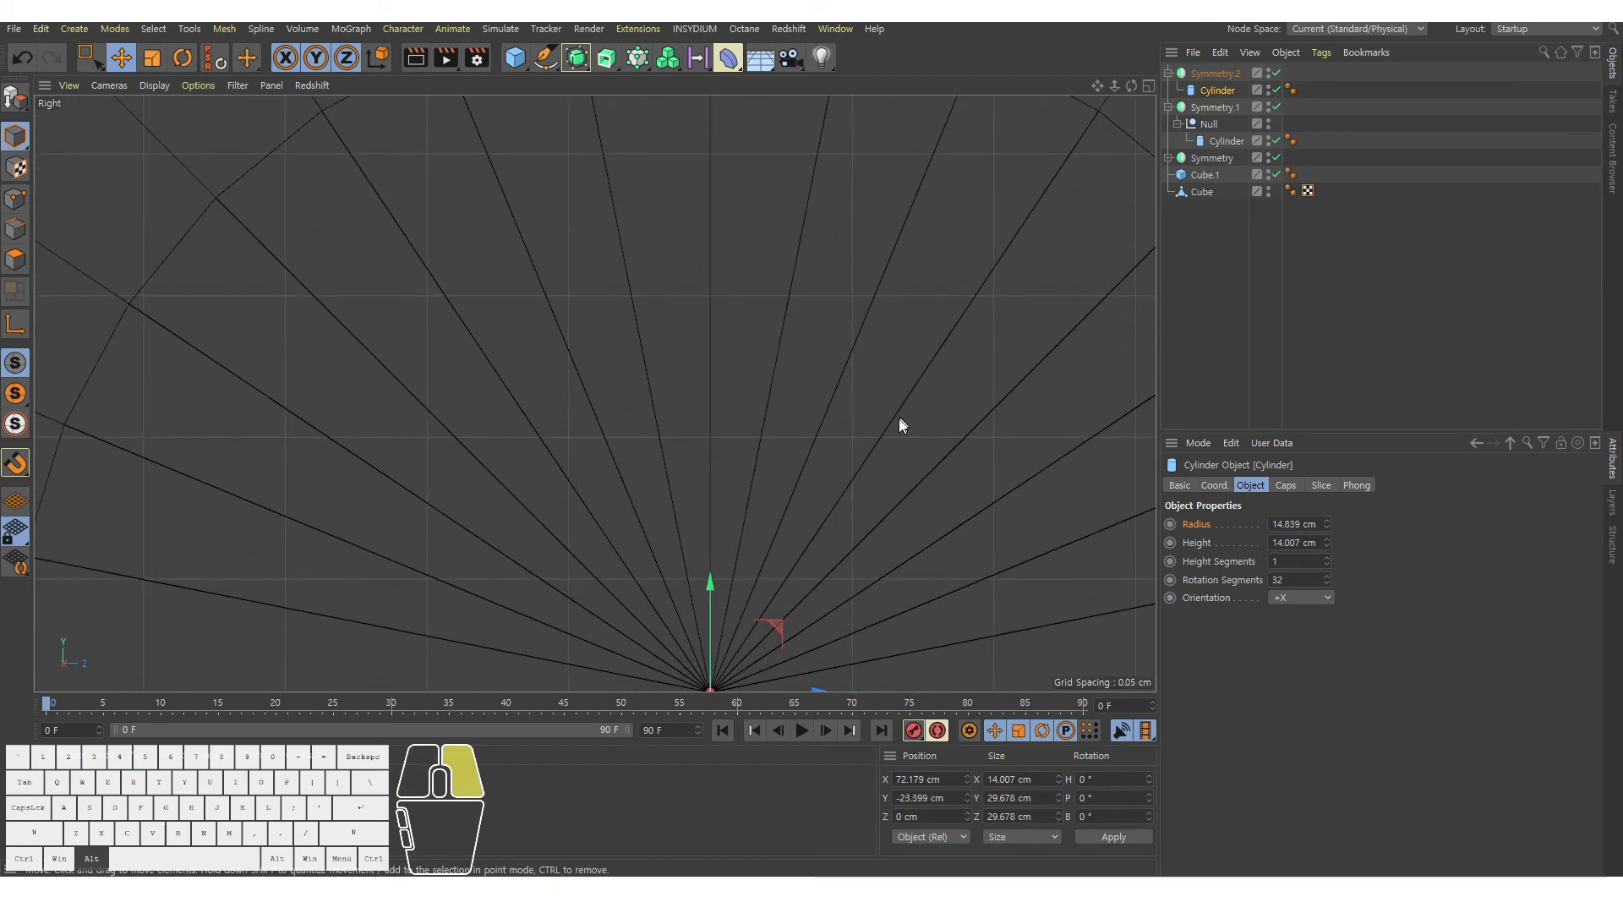
Nest the wheel's Symmetry object inside the Null that holds the axle cylinder.
alt+right_drag(902, 425, 681, 475)
middle_click(681, 474)
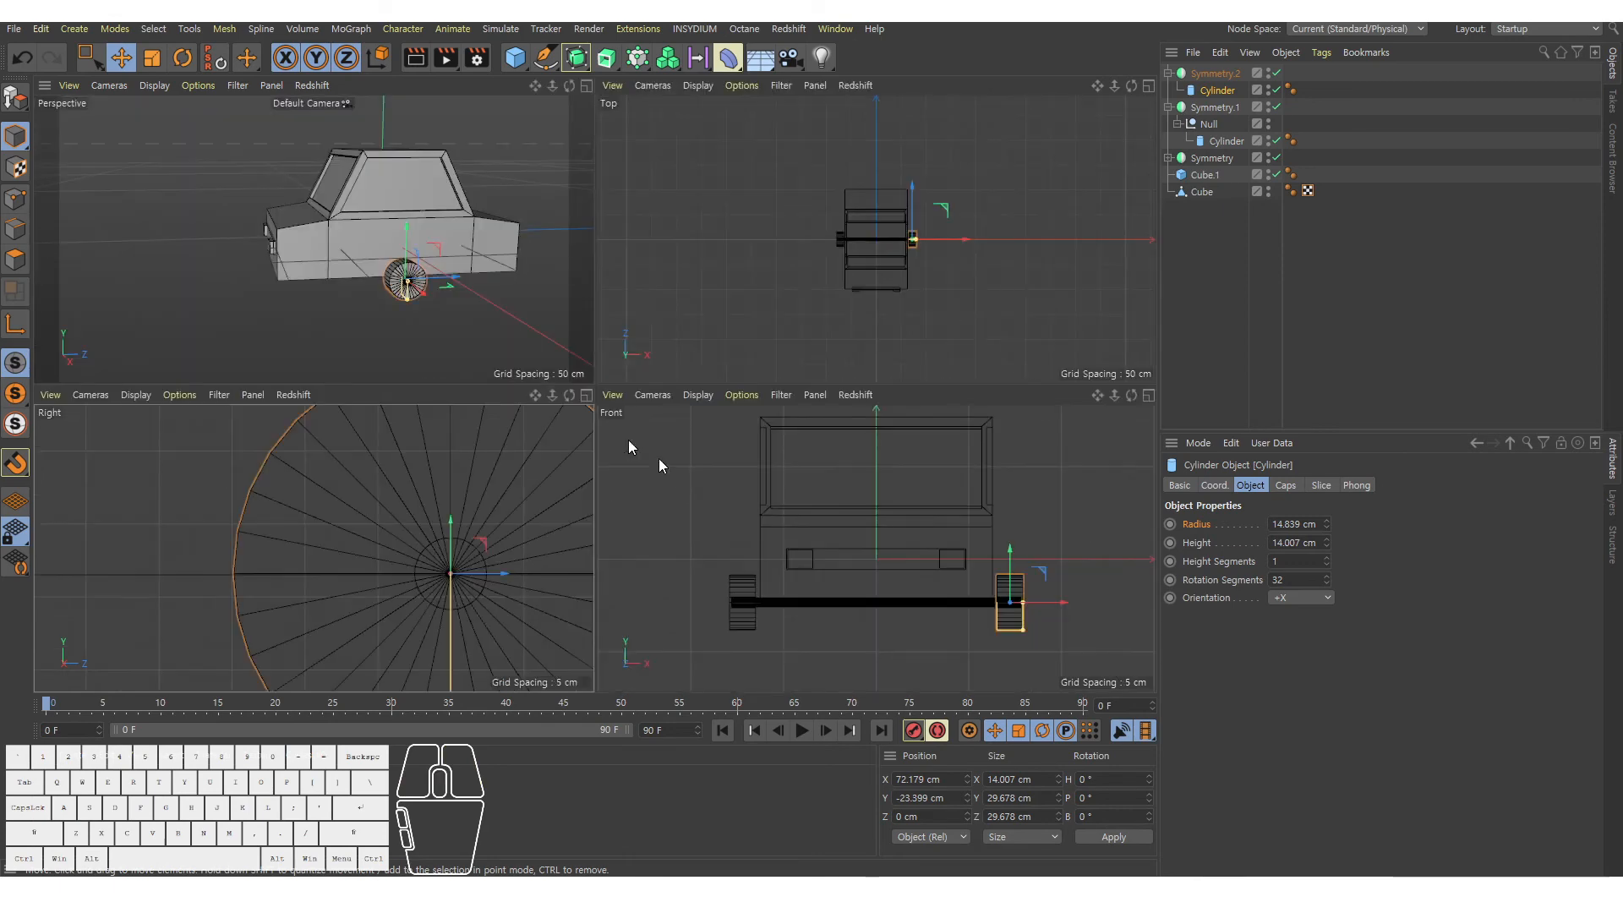
middle_click(392, 277)
alt+drag(651, 427, 812, 355)
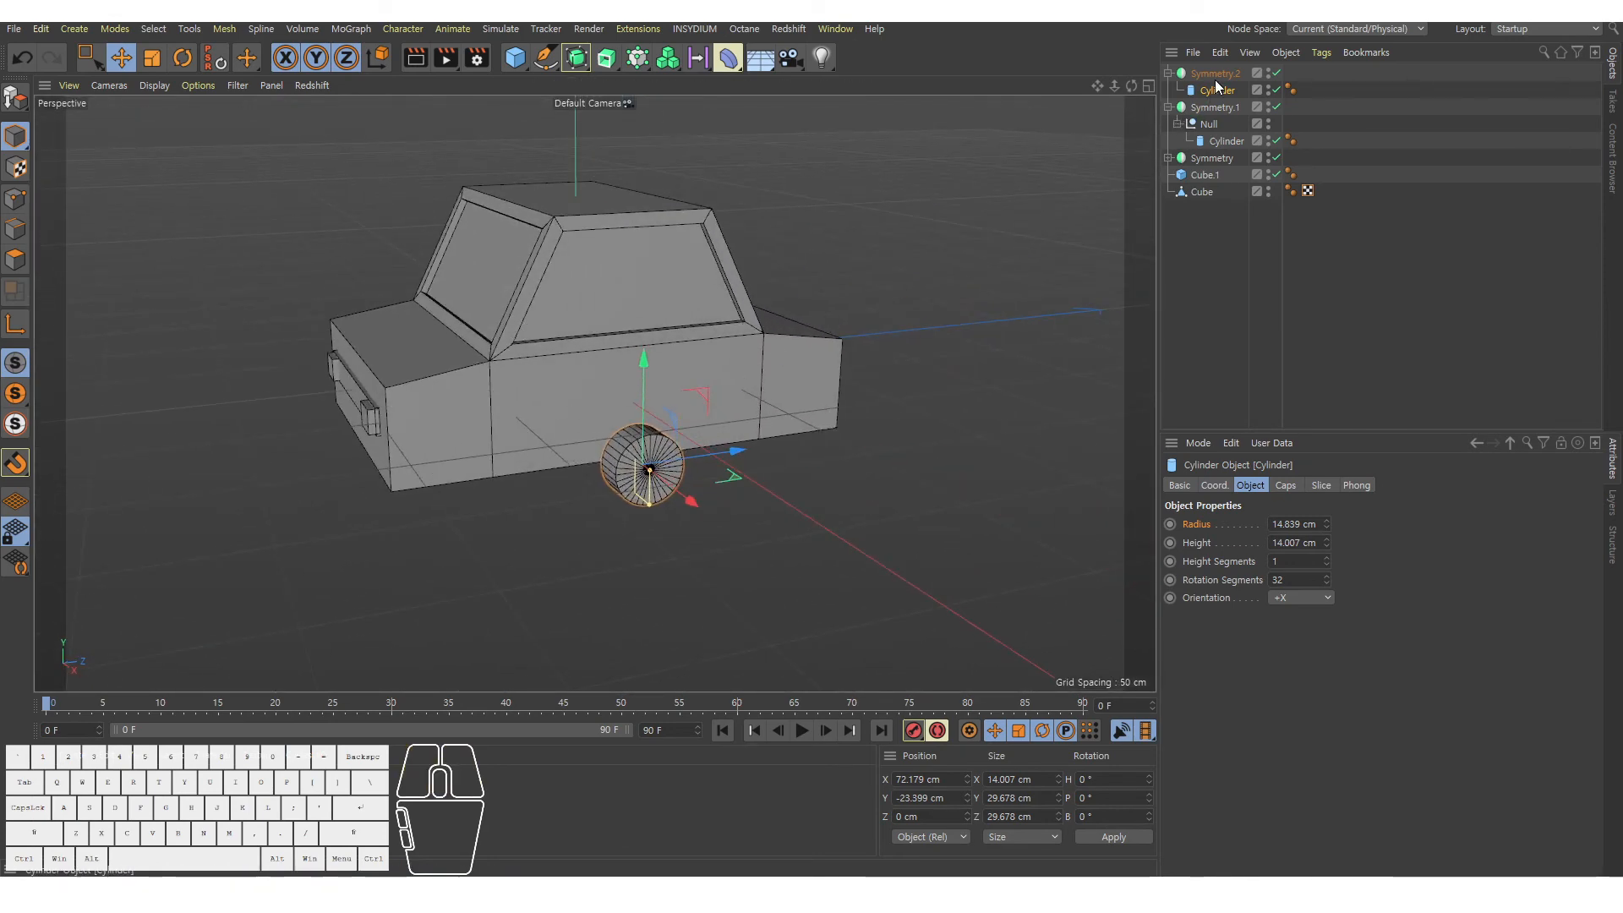
drag(1218, 88, 1231, 136)
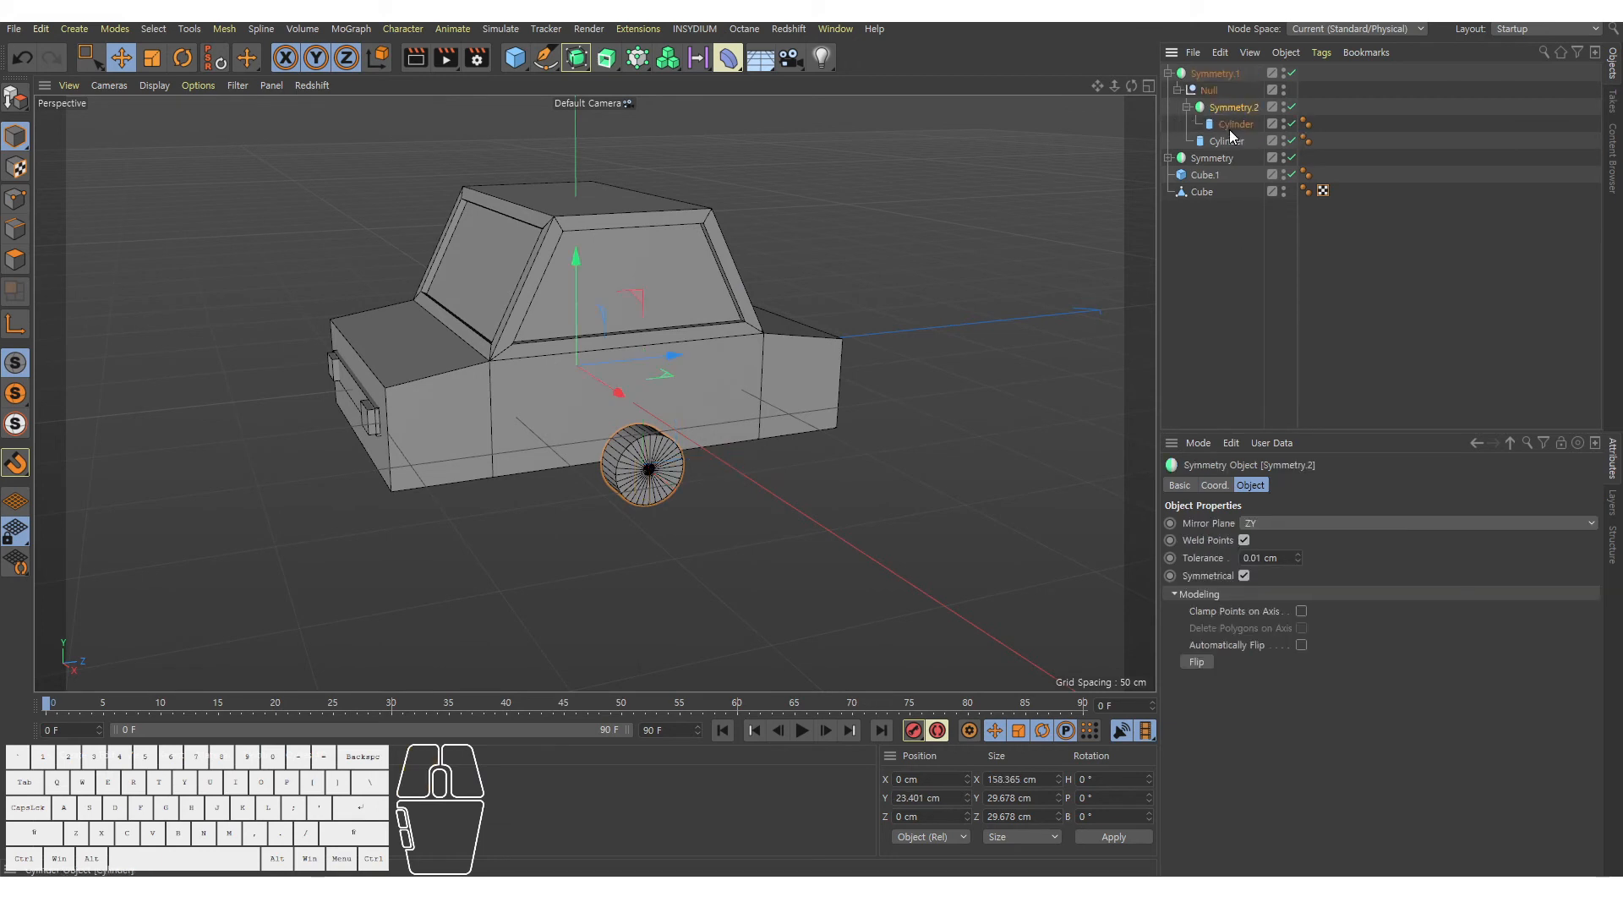
click(1211, 75)
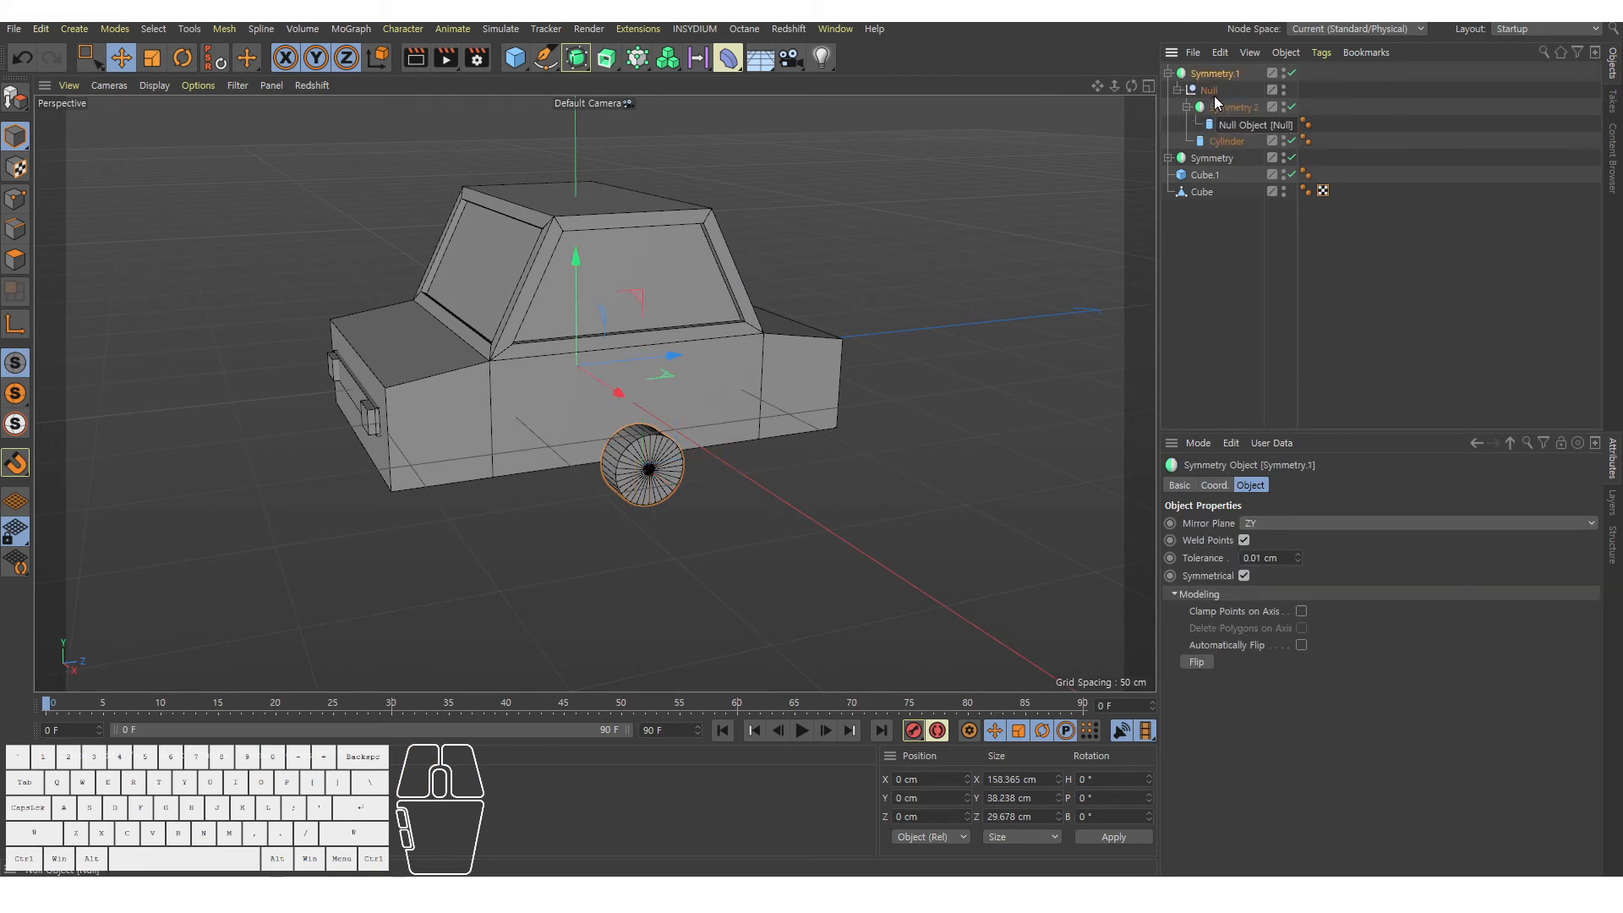
click(1212, 91)
alt+drag(674, 545, 642, 539)
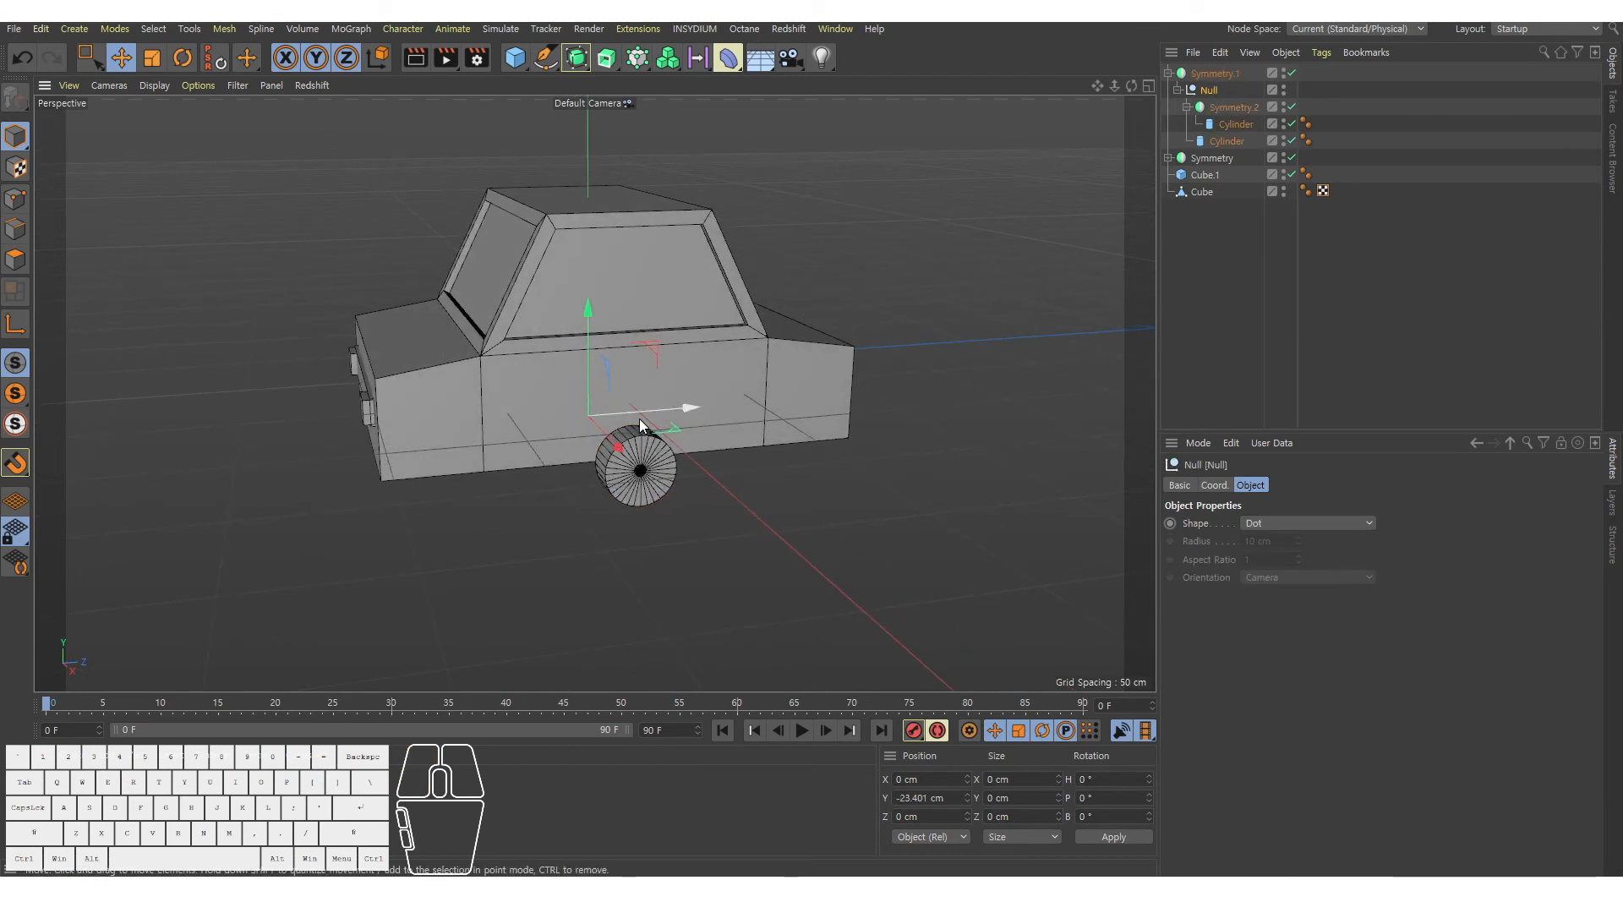
mouse_move(640, 420)
mouse_down()
mouse_move(554, 429)
mouse_move(623, 423)
mouse_up()
key(ctrl+z)
Set the mirror plane of the outer Symmetry object to XY.
click(1211, 79)
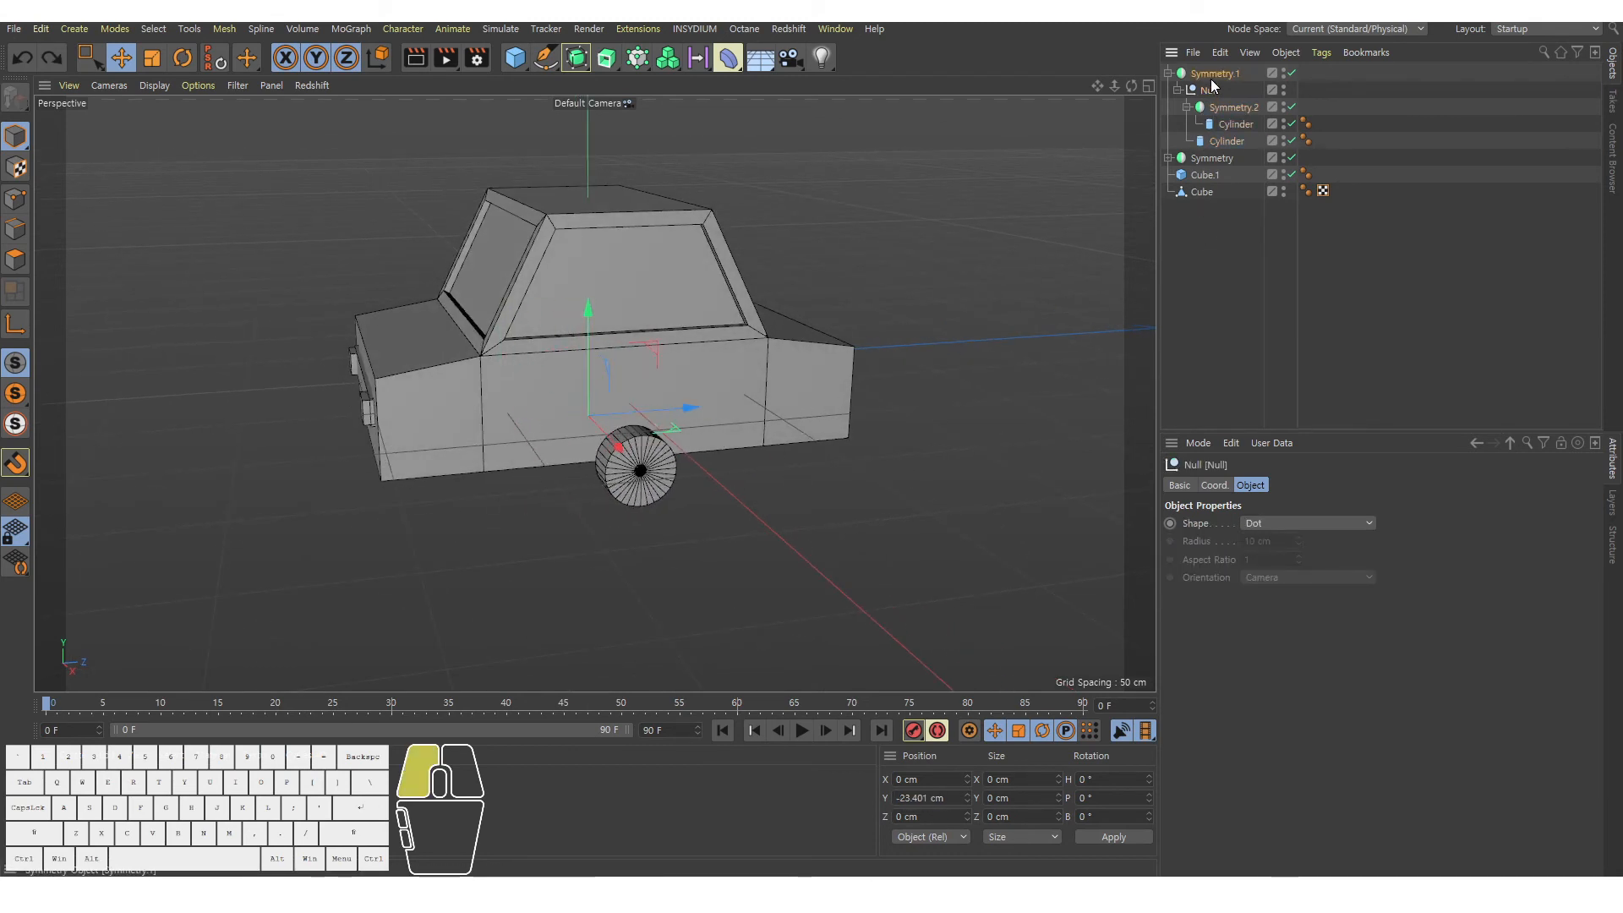
click(1278, 524)
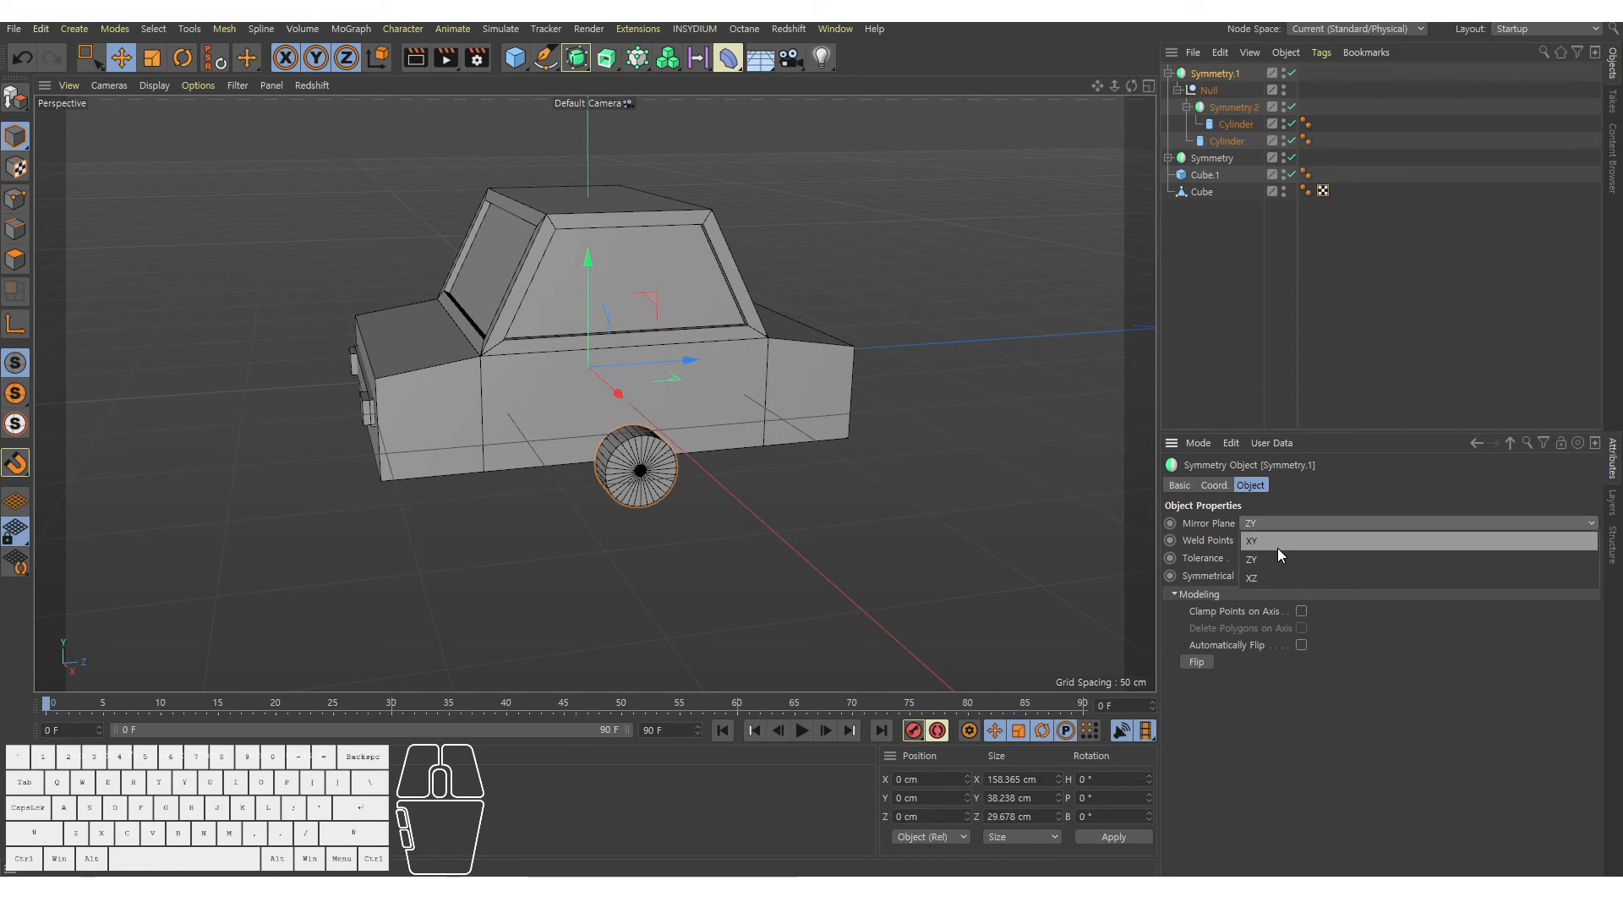
click(1278, 546)
Move the Null with the axle and wheels towards the car's front, to Z about -54 cm.
click(1201, 100)
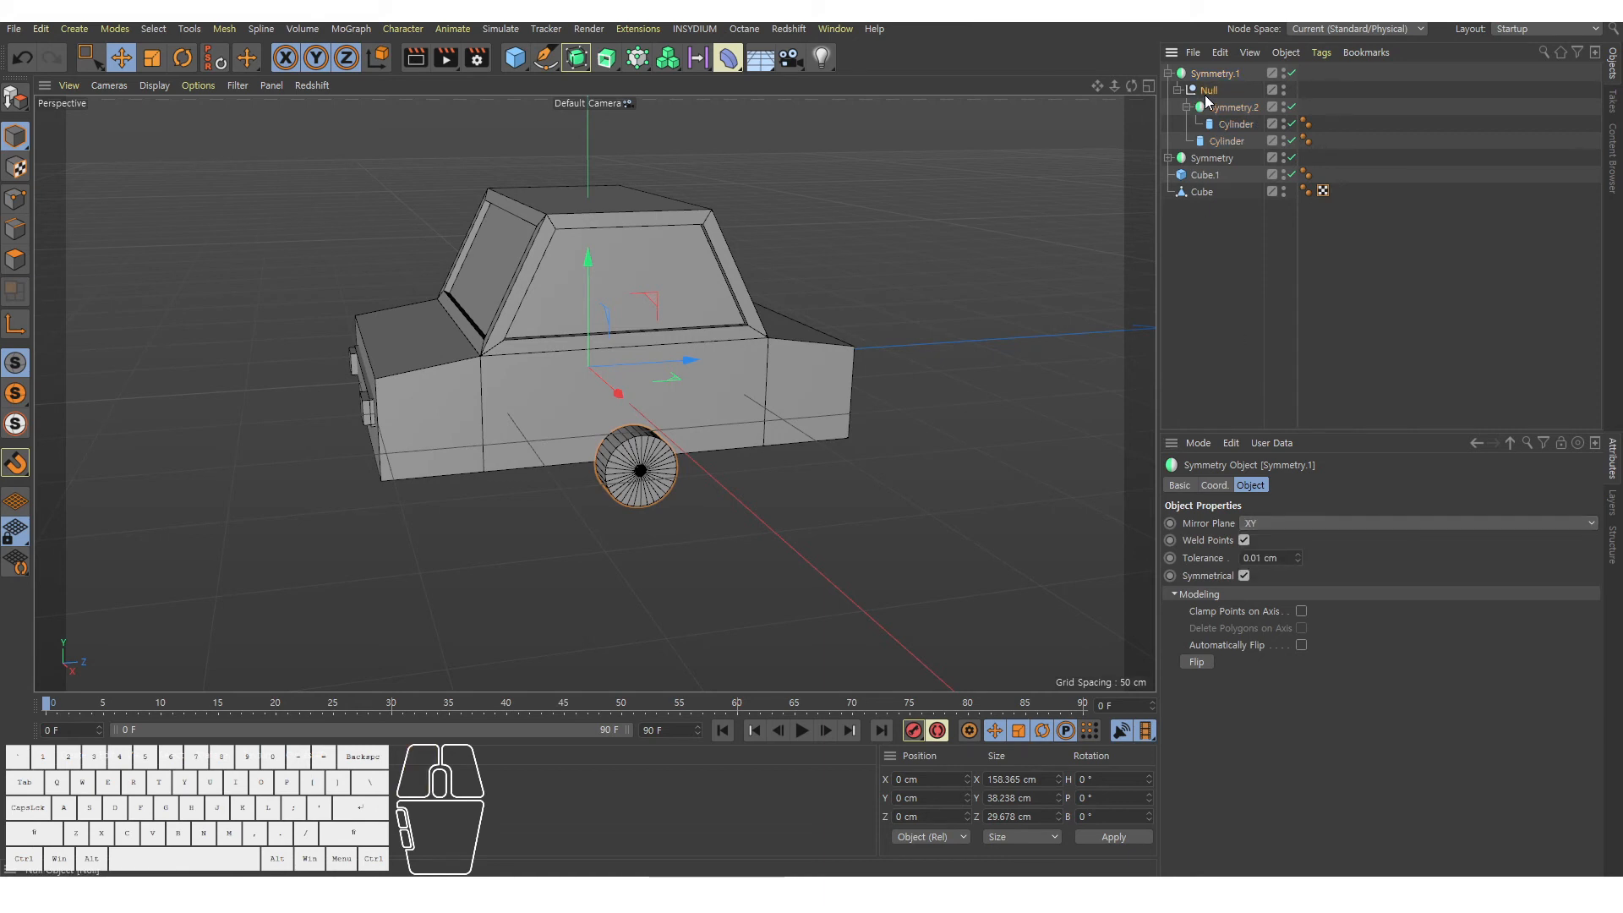
click(1208, 91)
alt+drag(610, 578, 525, 563)
drag(698, 410, 577, 409)
alt+drag(576, 409, 539, 544)
alt+right_drag(541, 548, 705, 540)
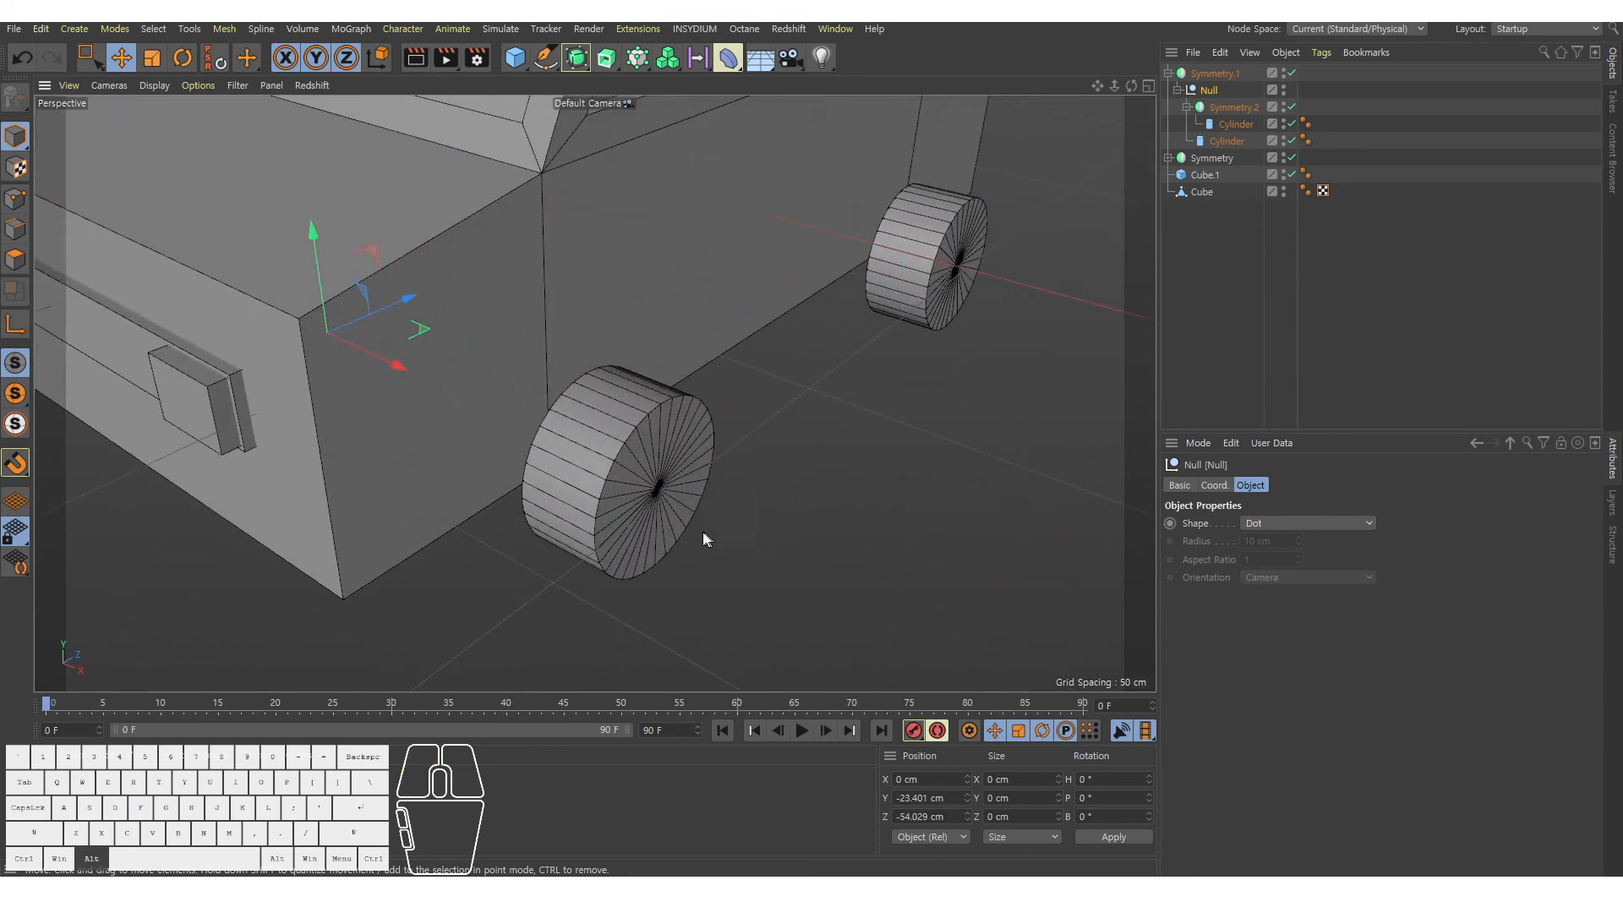
Undo the last move of the Null holding the axle and wheels, and convert the wheel cylinder to an editable polygon object.
key(ctrl+z)
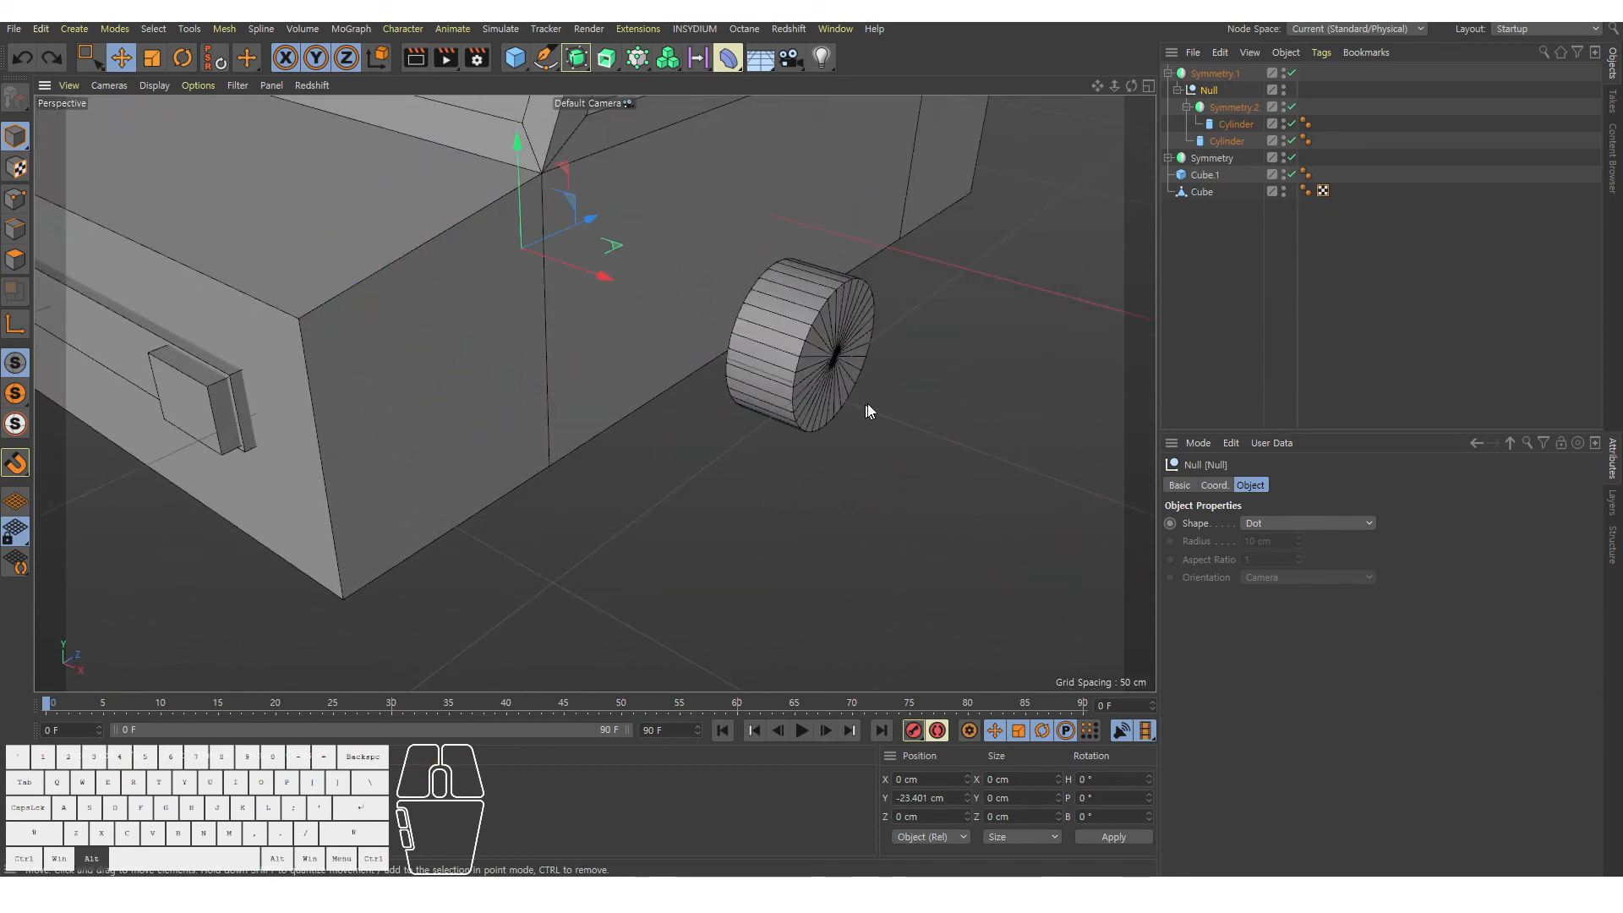
alt+drag(867, 403, 792, 356)
alt+right_drag(793, 356, 982, 341)
scroll(930, 339, down, 6)
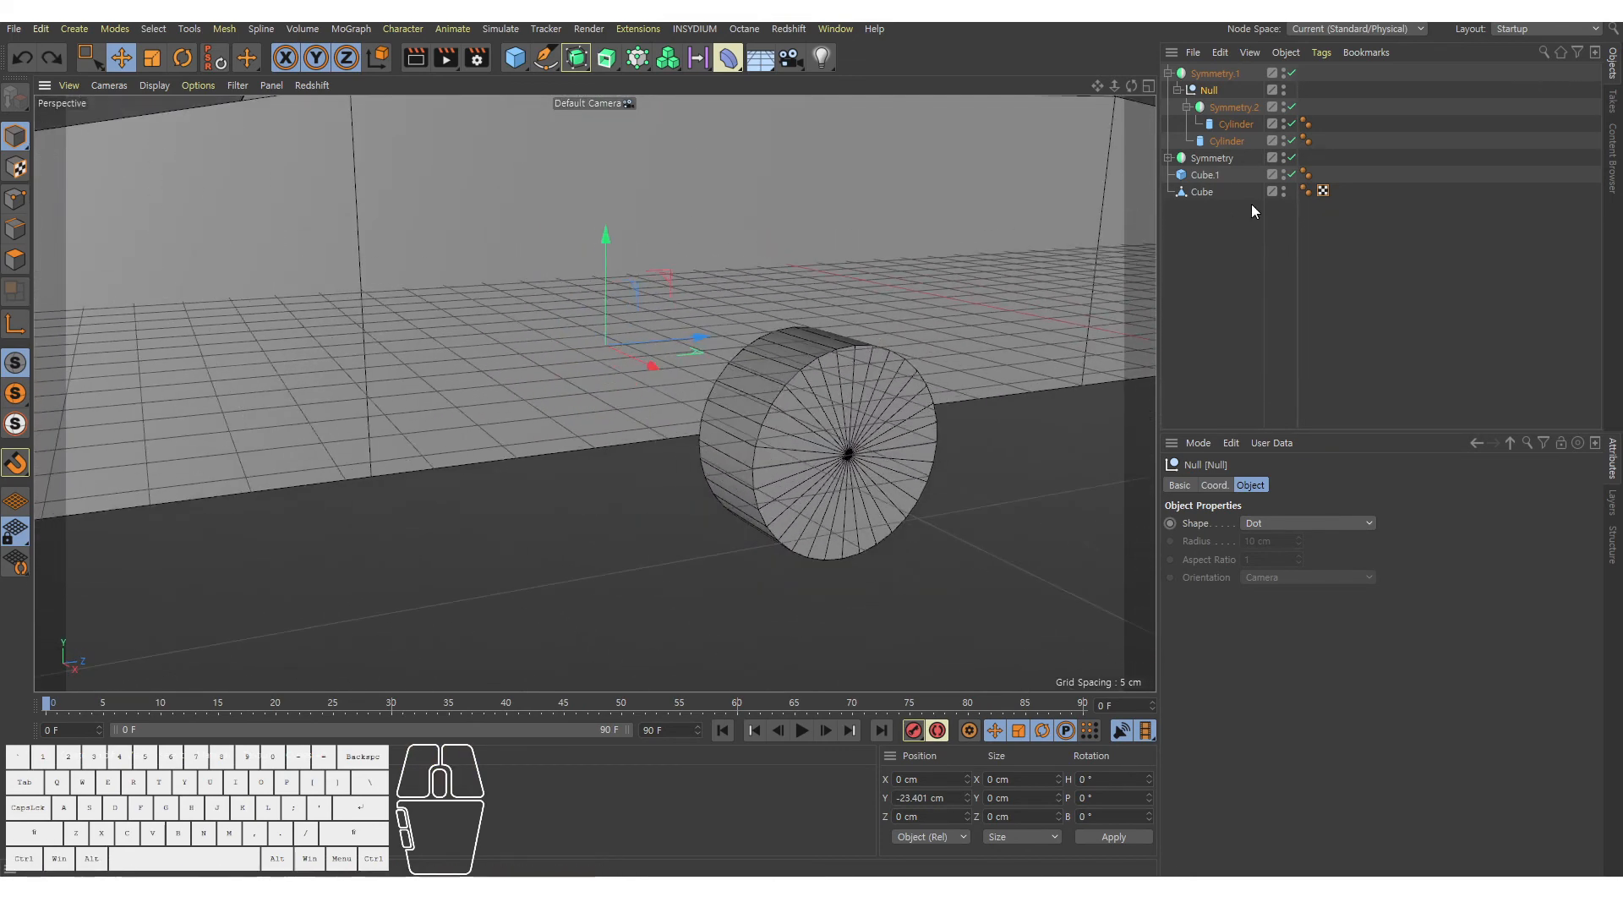
click(1231, 139)
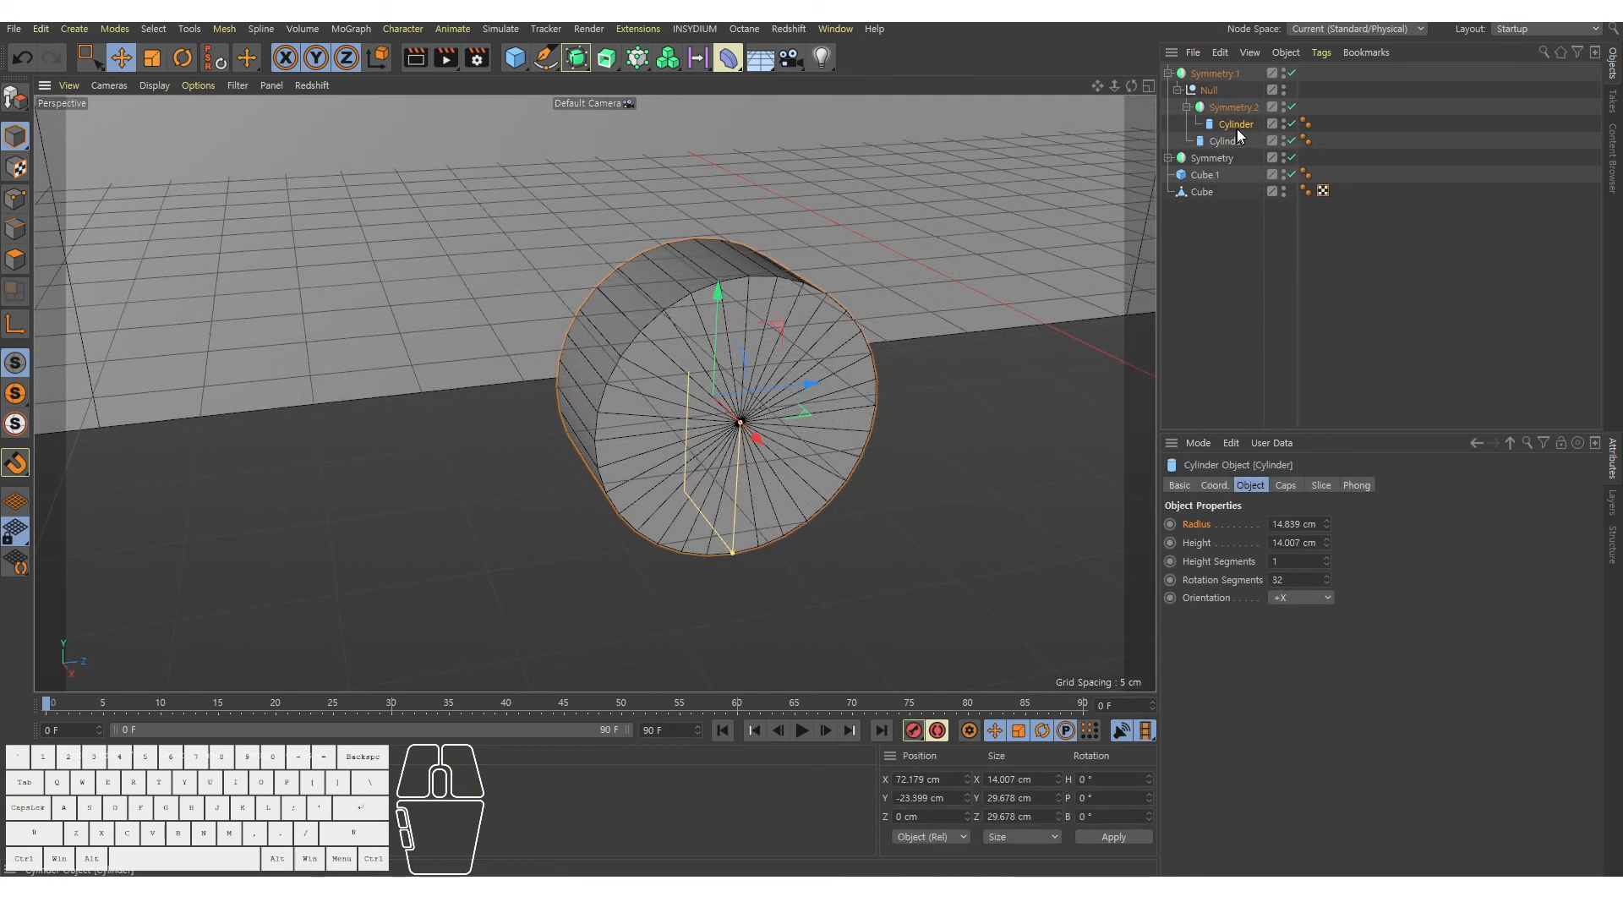
key(c)
scroll(692, 327, up, 5)
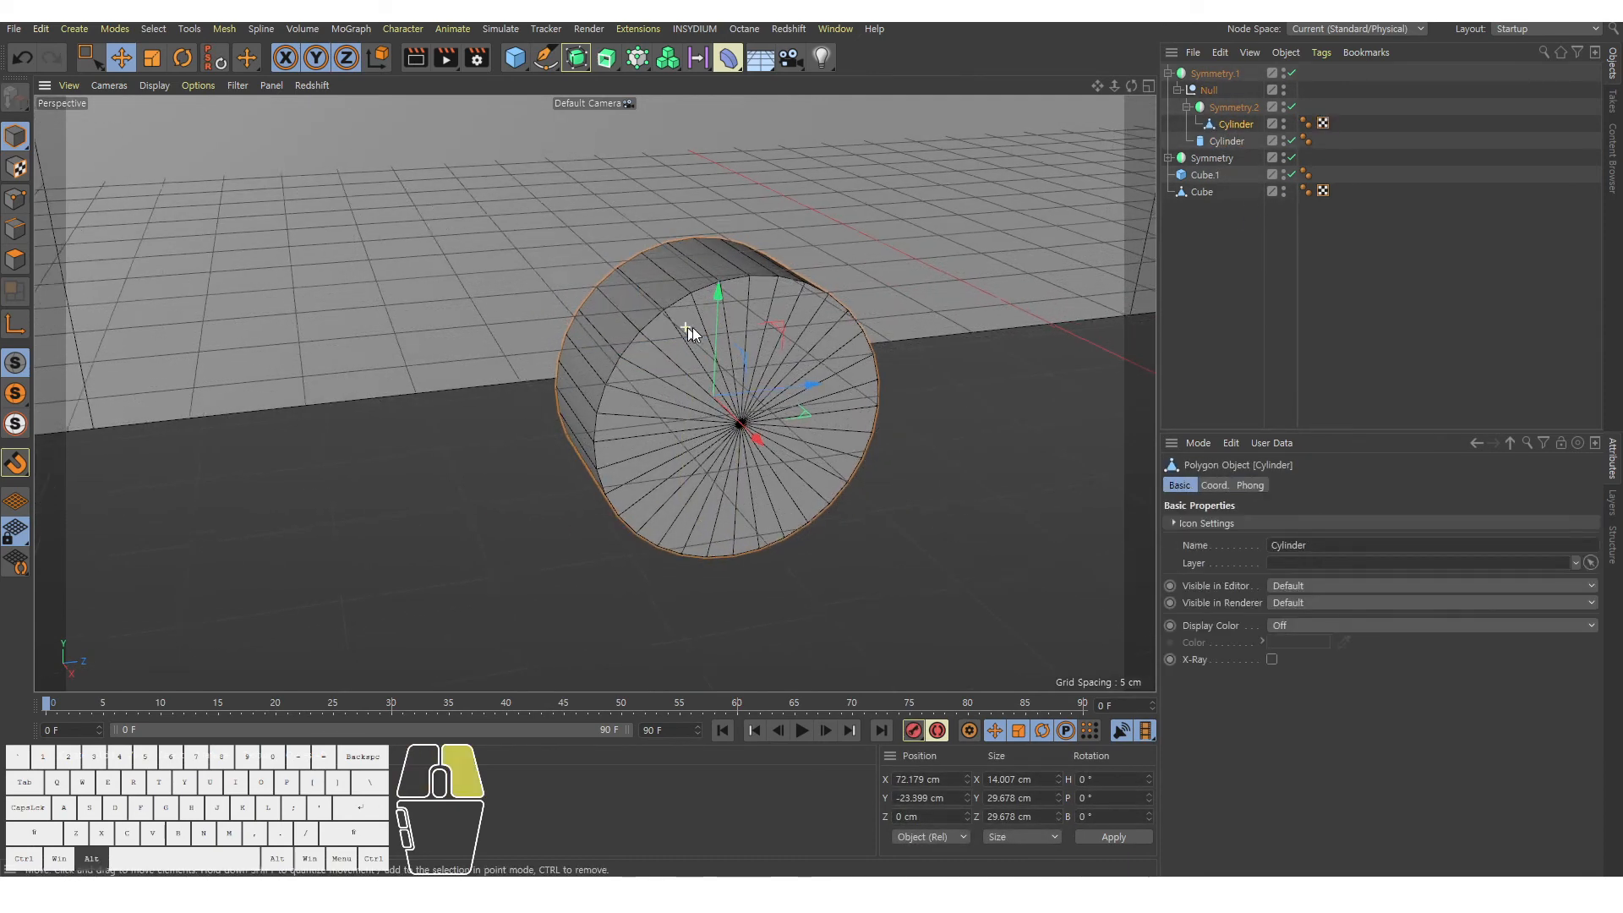
Select all polygons of the wheel's outer cap with Loop Selection in polygon mode.
alt+middle_drag(705, 316, 686, 306)
alt+drag(687, 306, 709, 337)
alt+right_drag(709, 337, 739, 319)
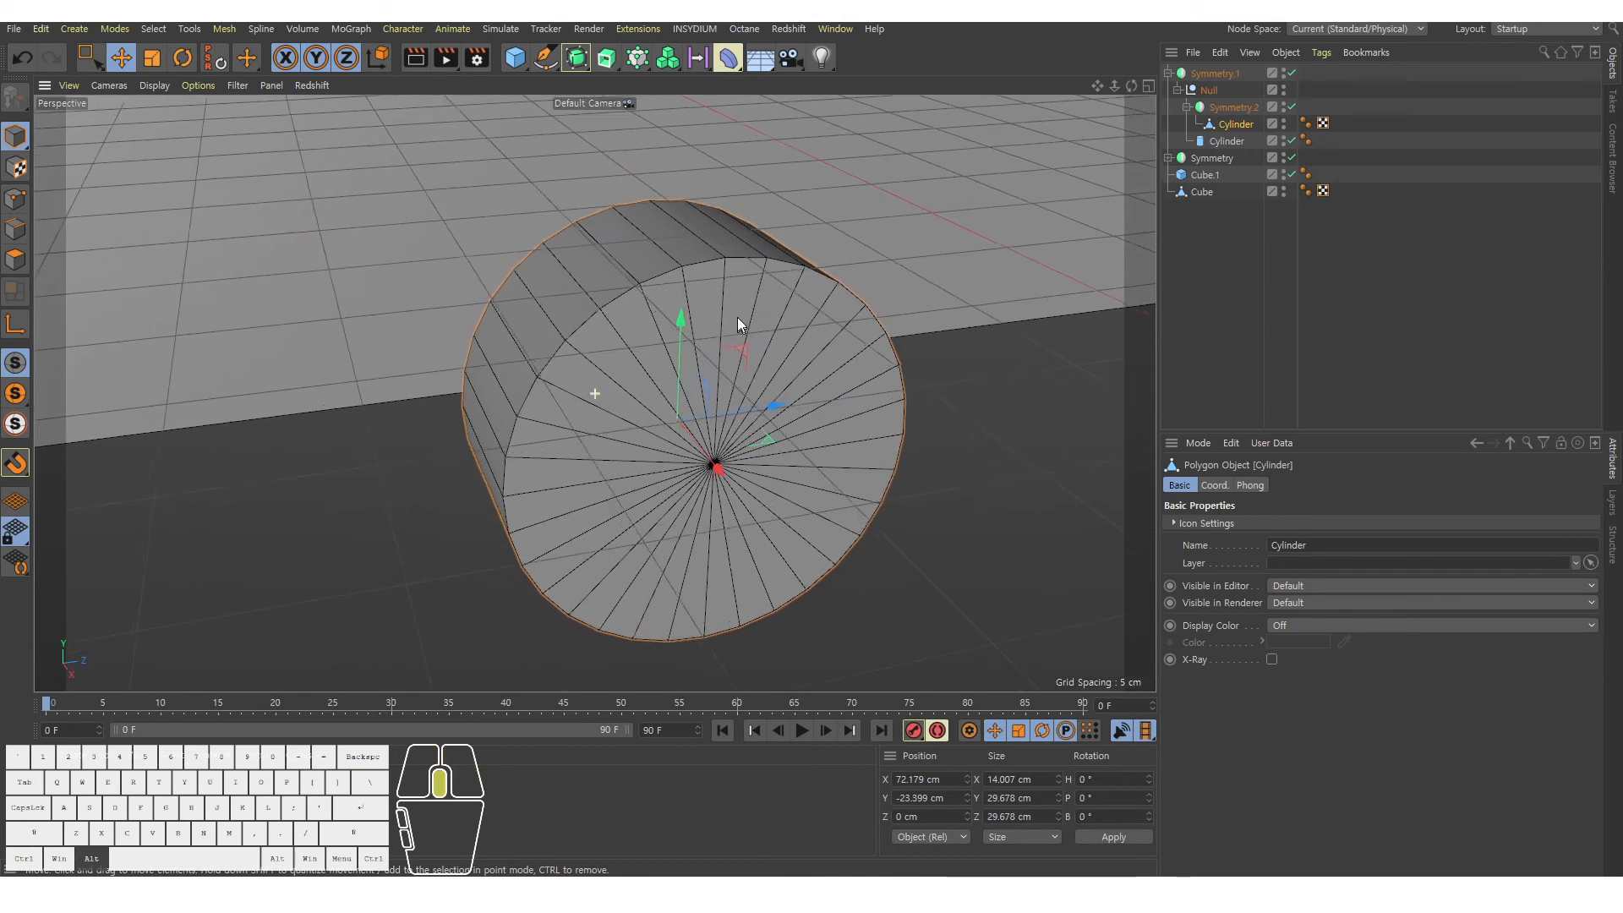
alt+middle_drag(739, 319, 731, 299)
click(20, 264)
click(743, 347)
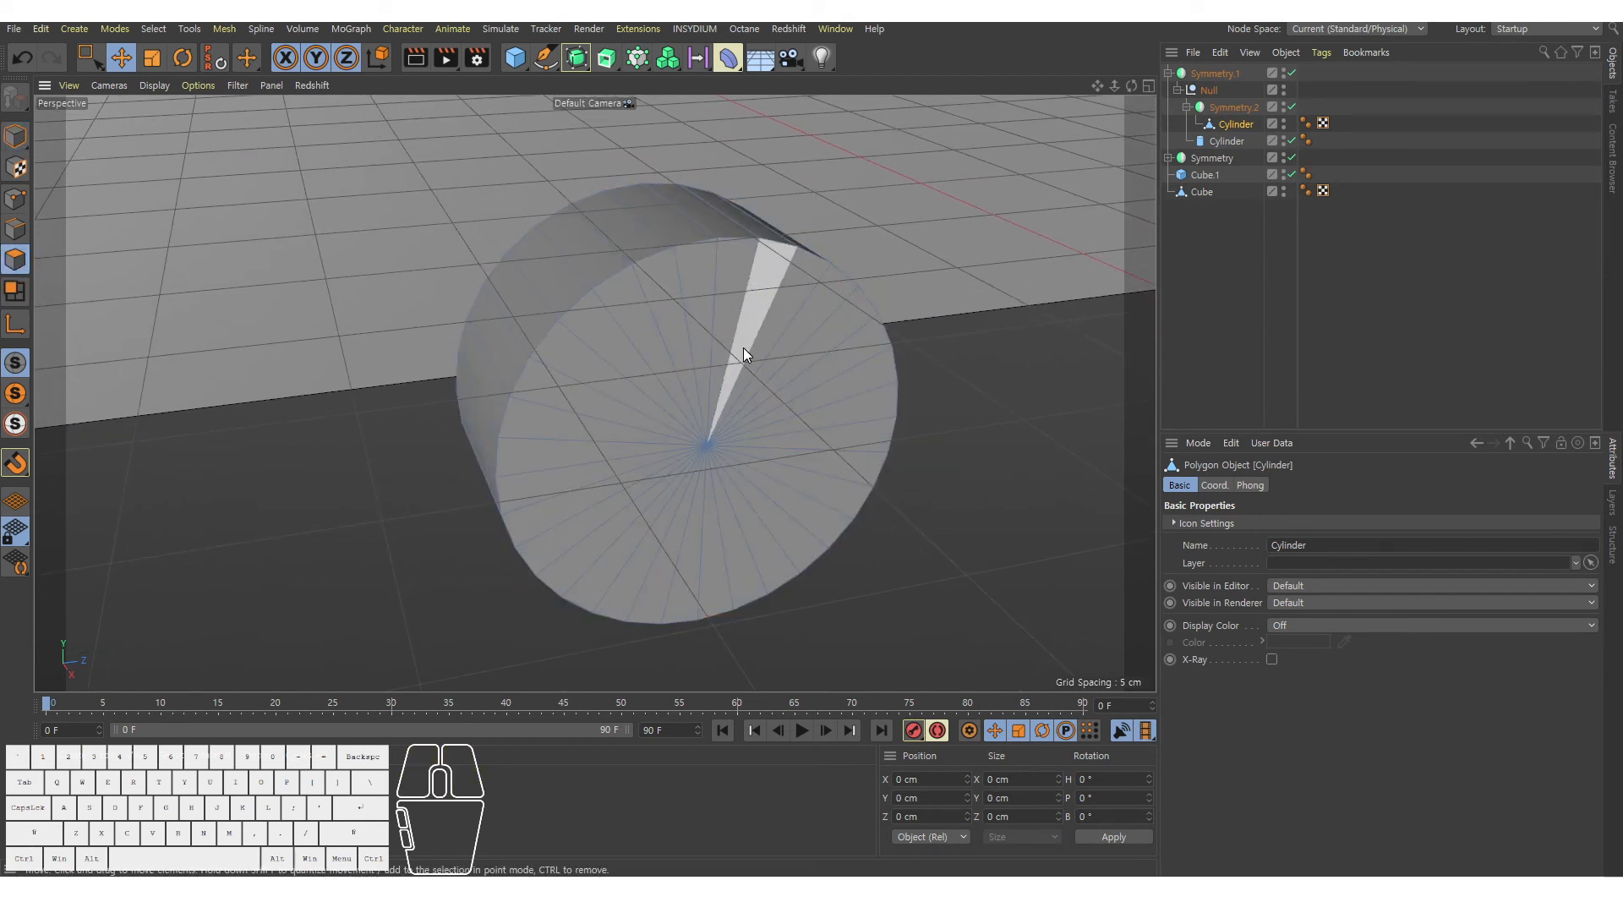
key(u)
key(l)
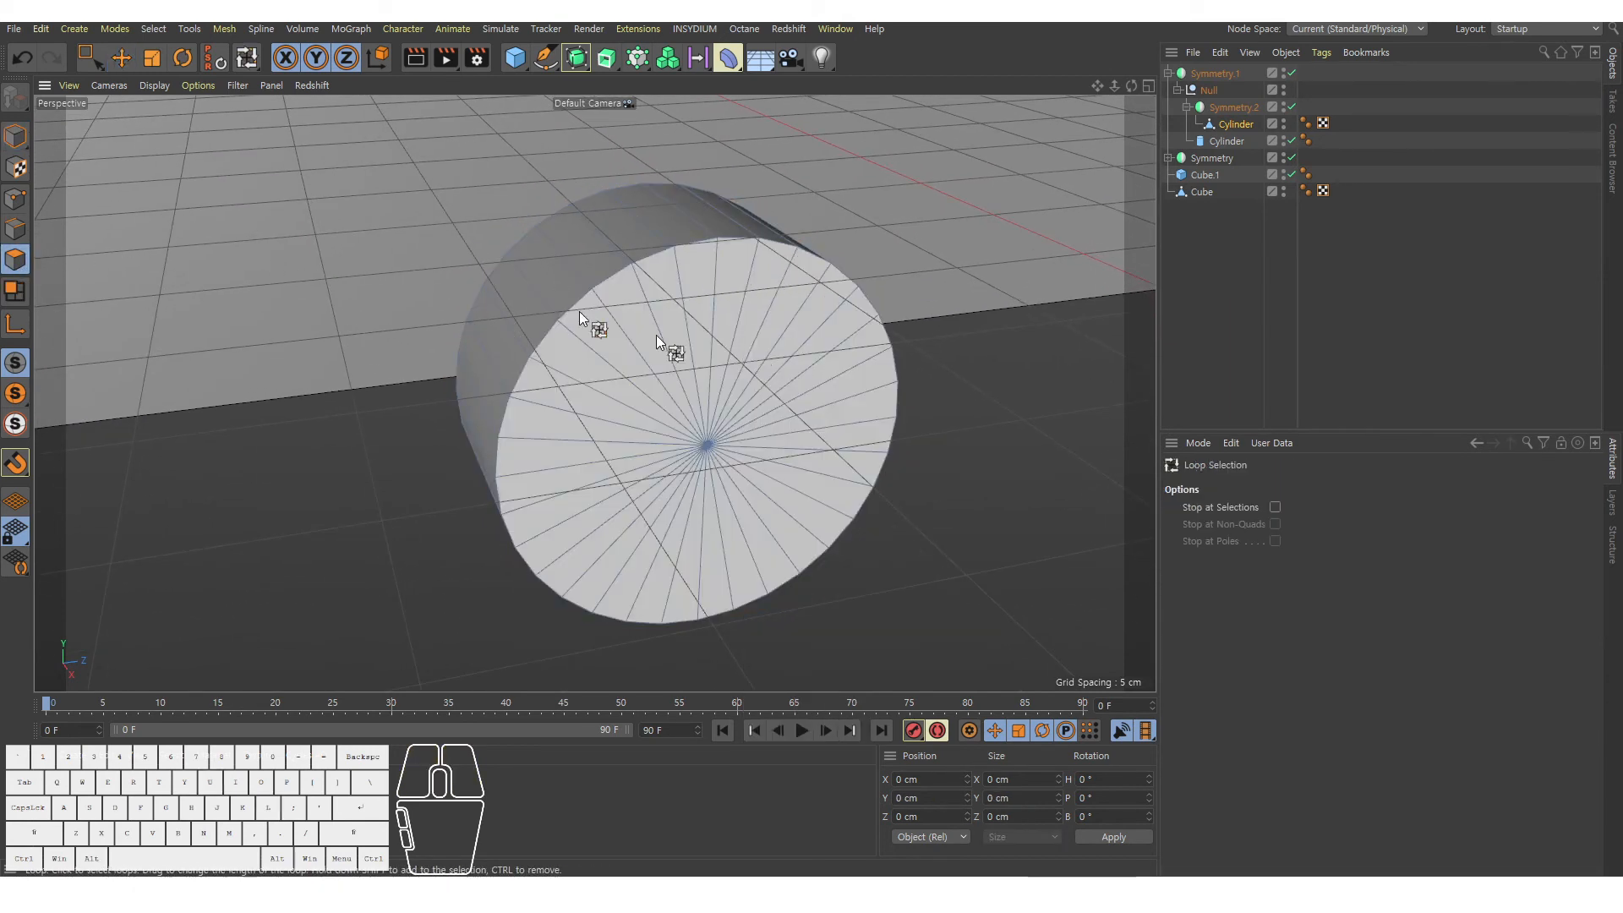
click(153, 29)
click(195, 80)
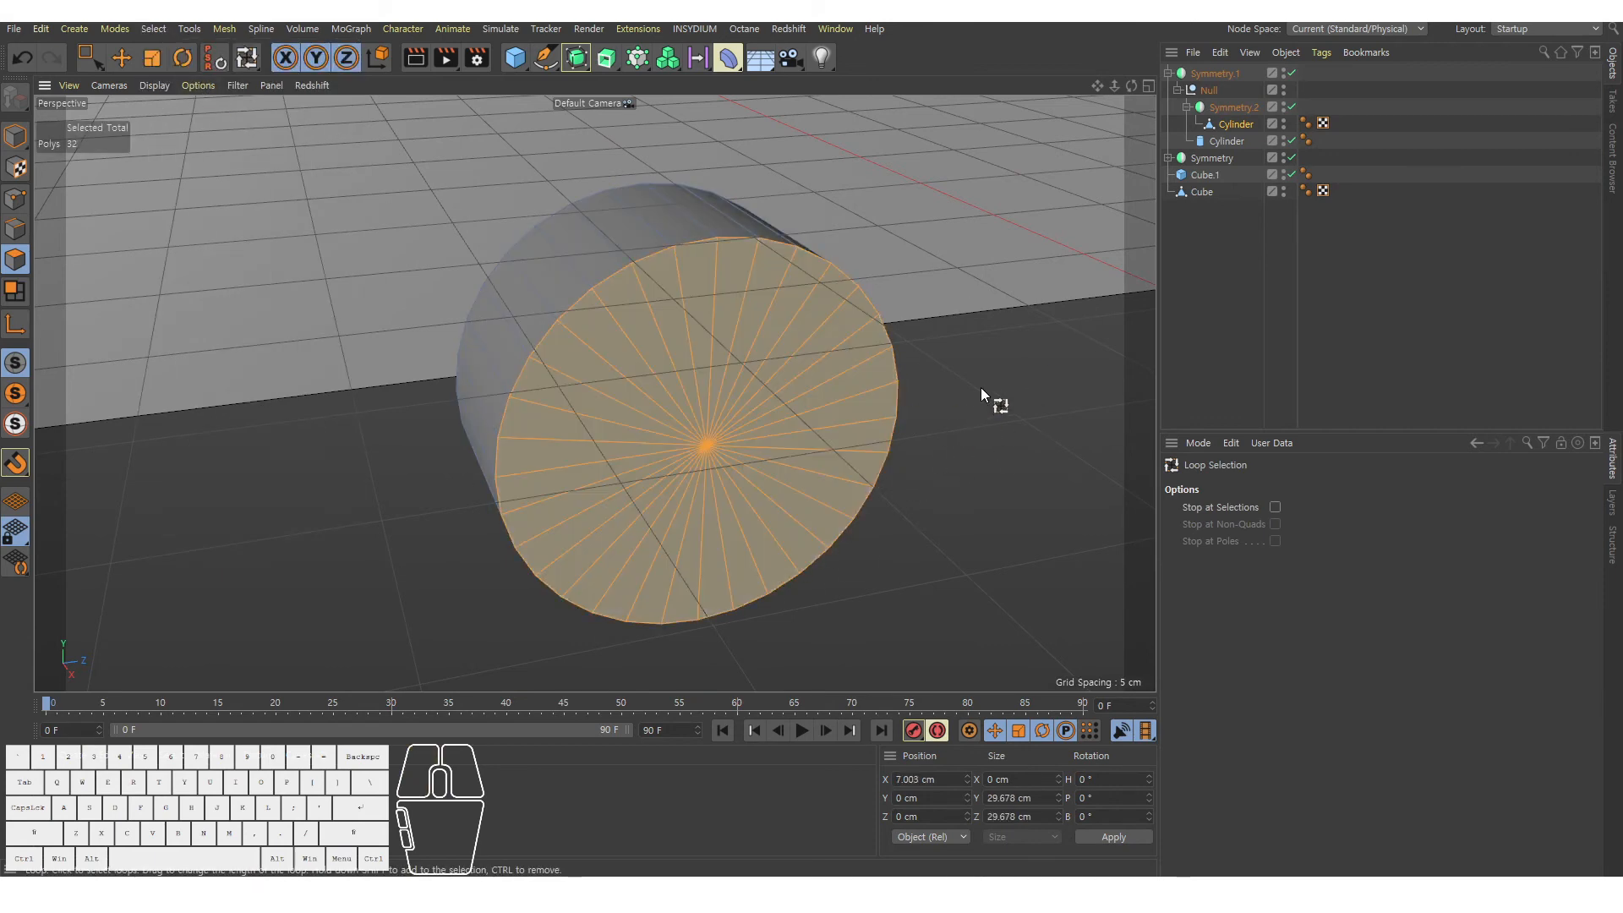
Inset the wheel's outer cap to about 25.4 cm across and extrude the inner face inward with an offset of about -1.74 cm.
key(i)
drag(1072, 357, 1062, 394)
key(d)
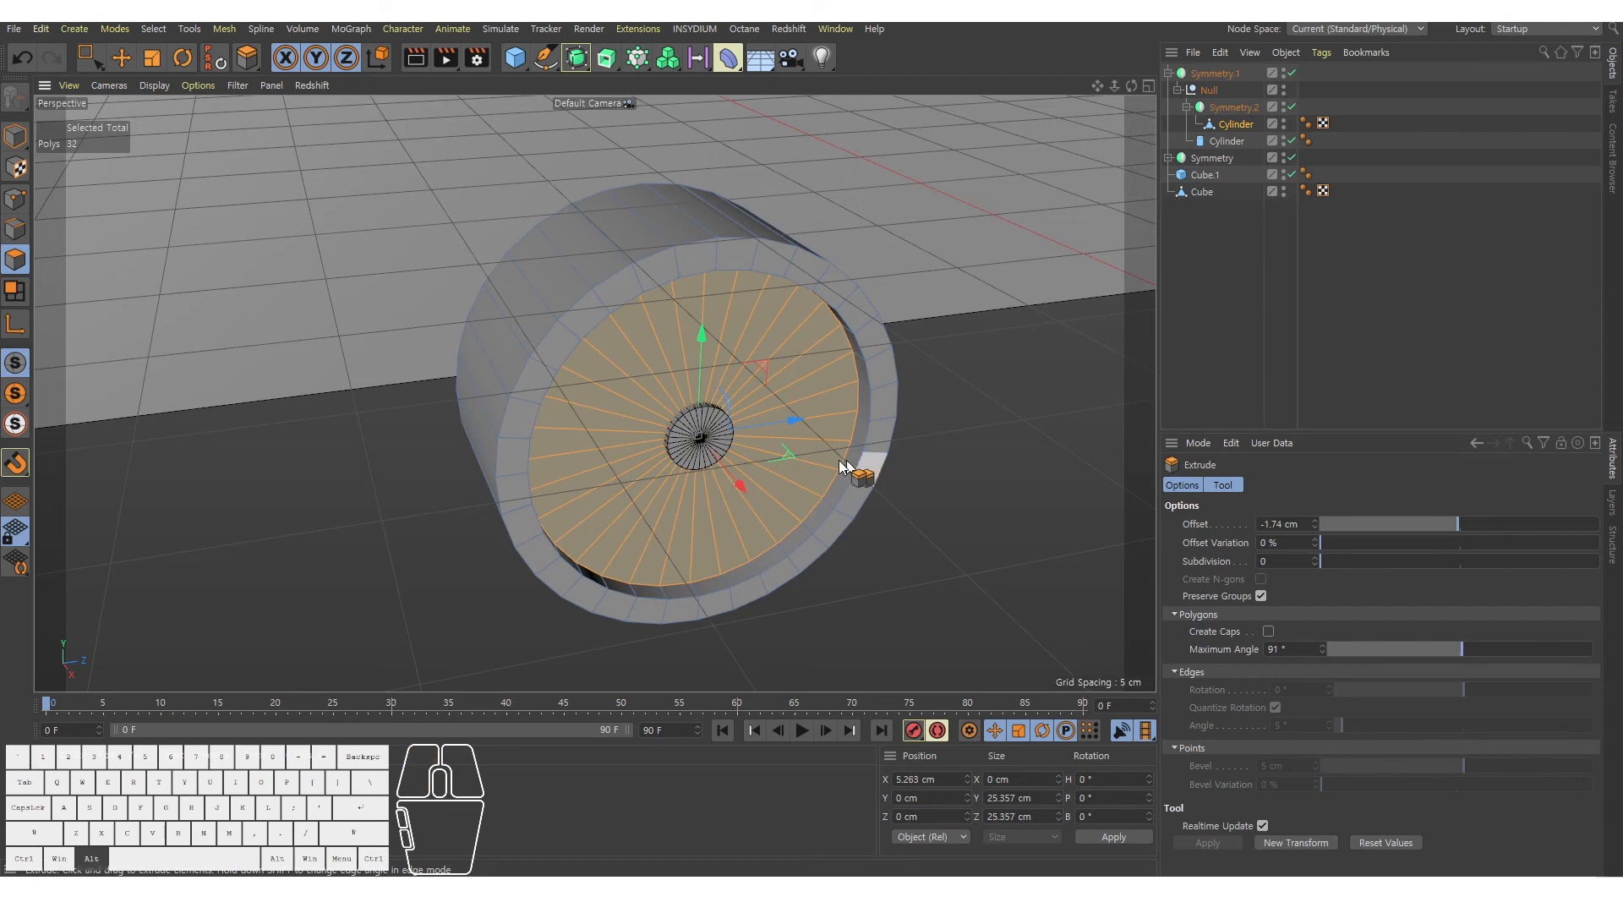
alt+drag(839, 460, 784, 464)
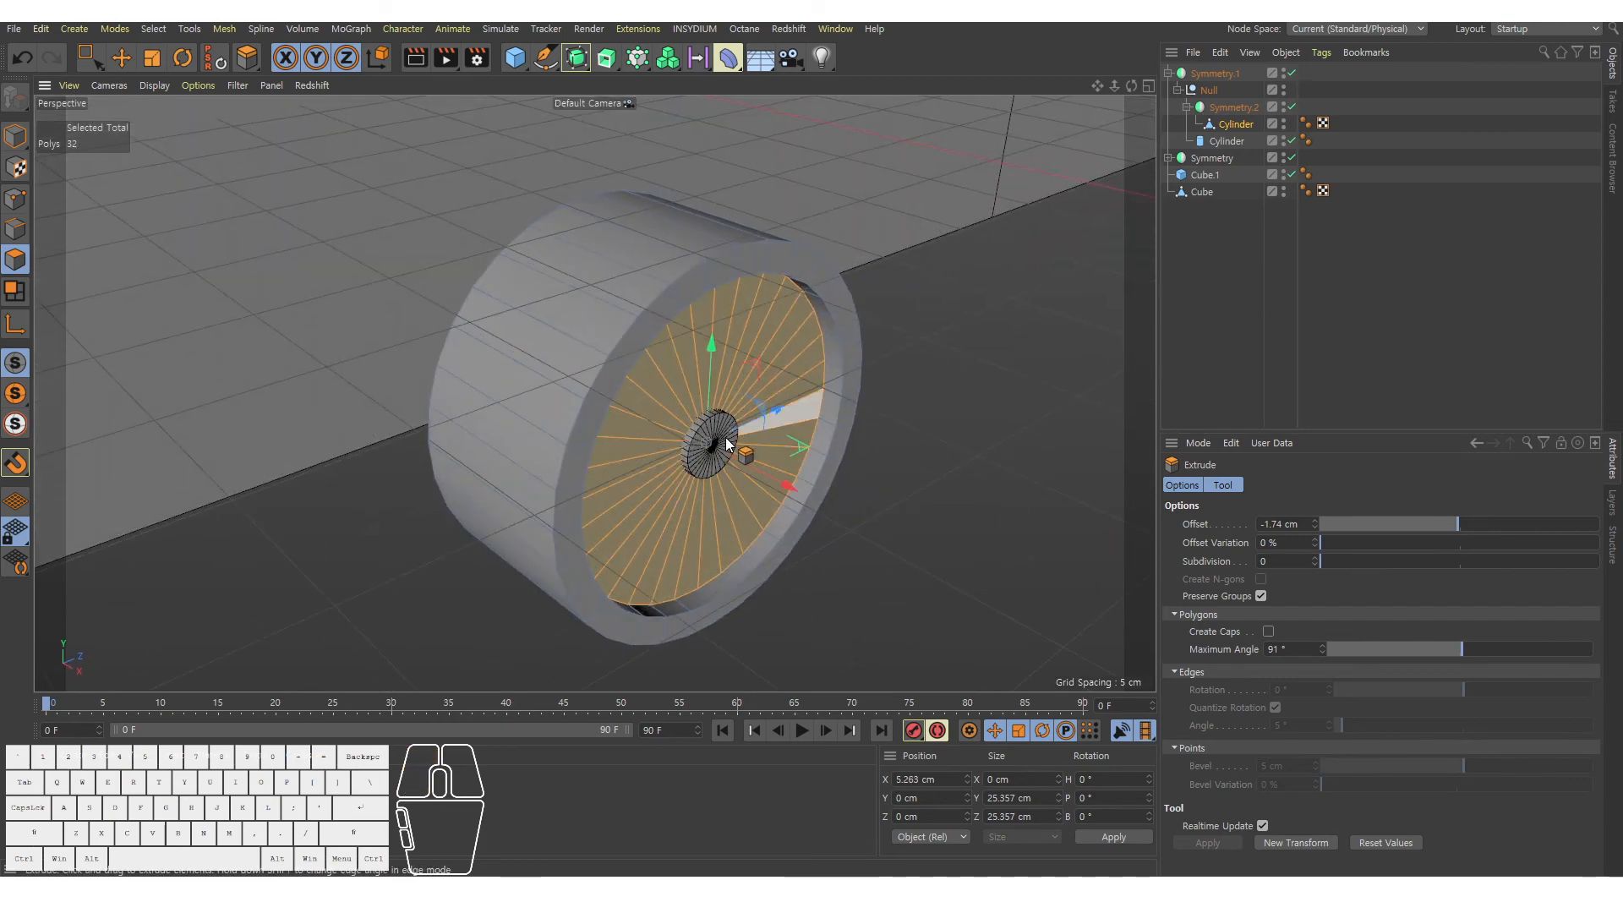
click(15, 136)
Examine the recessed wheel up close and against the car body from several angles.
alt+right_drag(757, 350, 759, 351)
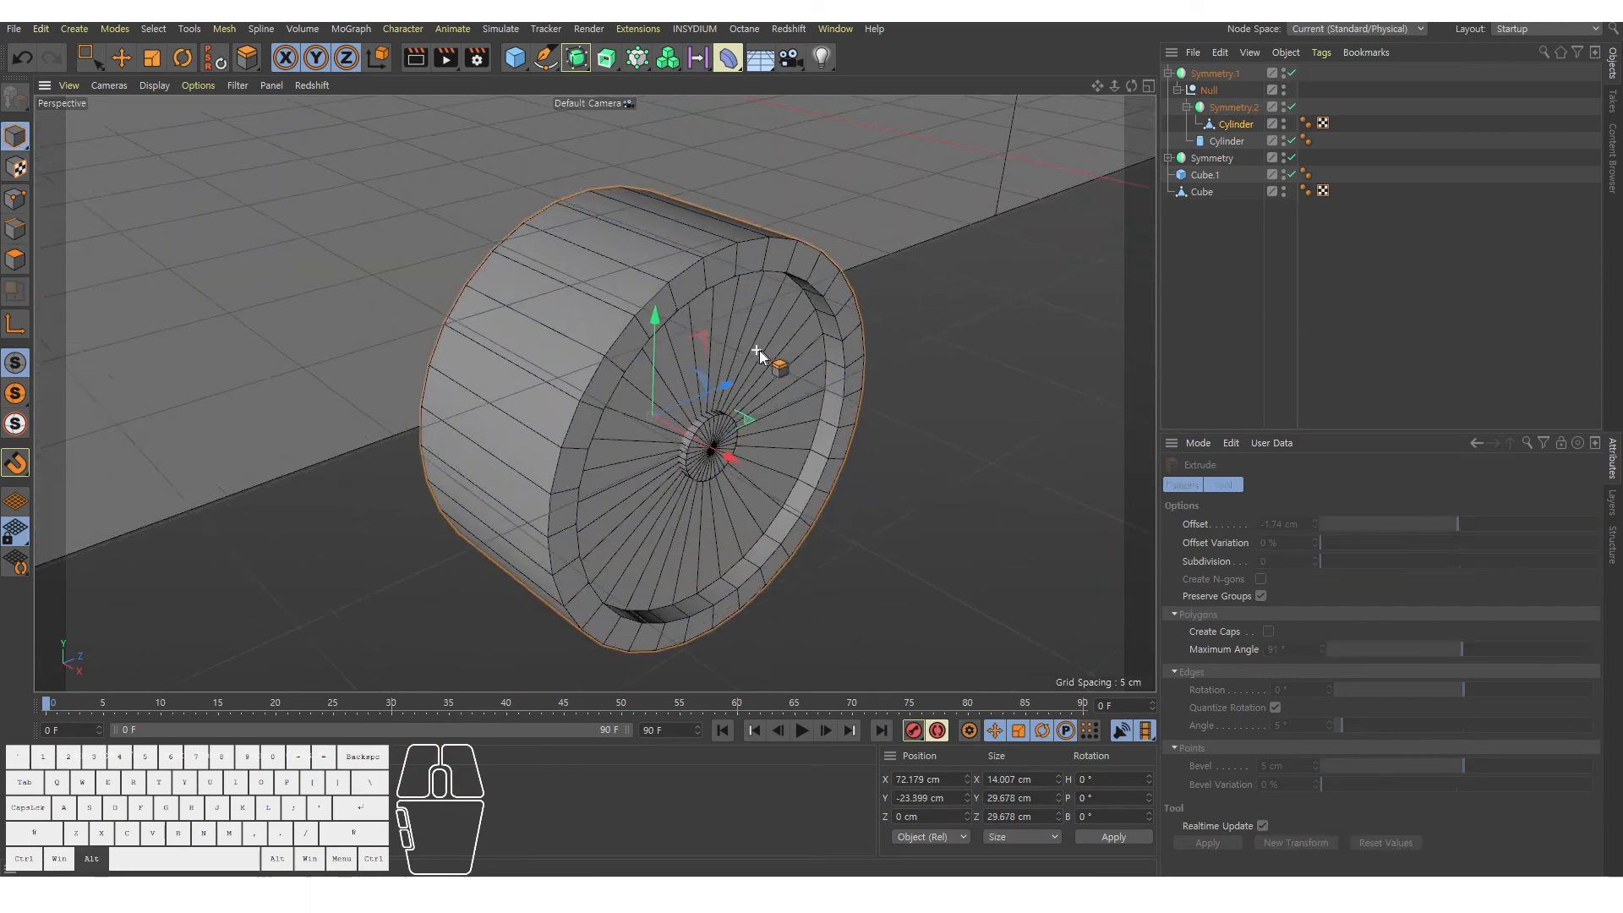
alt+drag(760, 351, 707, 340)
alt+right_drag(777, 319, 697, 357)
alt+drag(696, 357, 751, 380)
alt+middle_drag(835, 327, 764, 380)
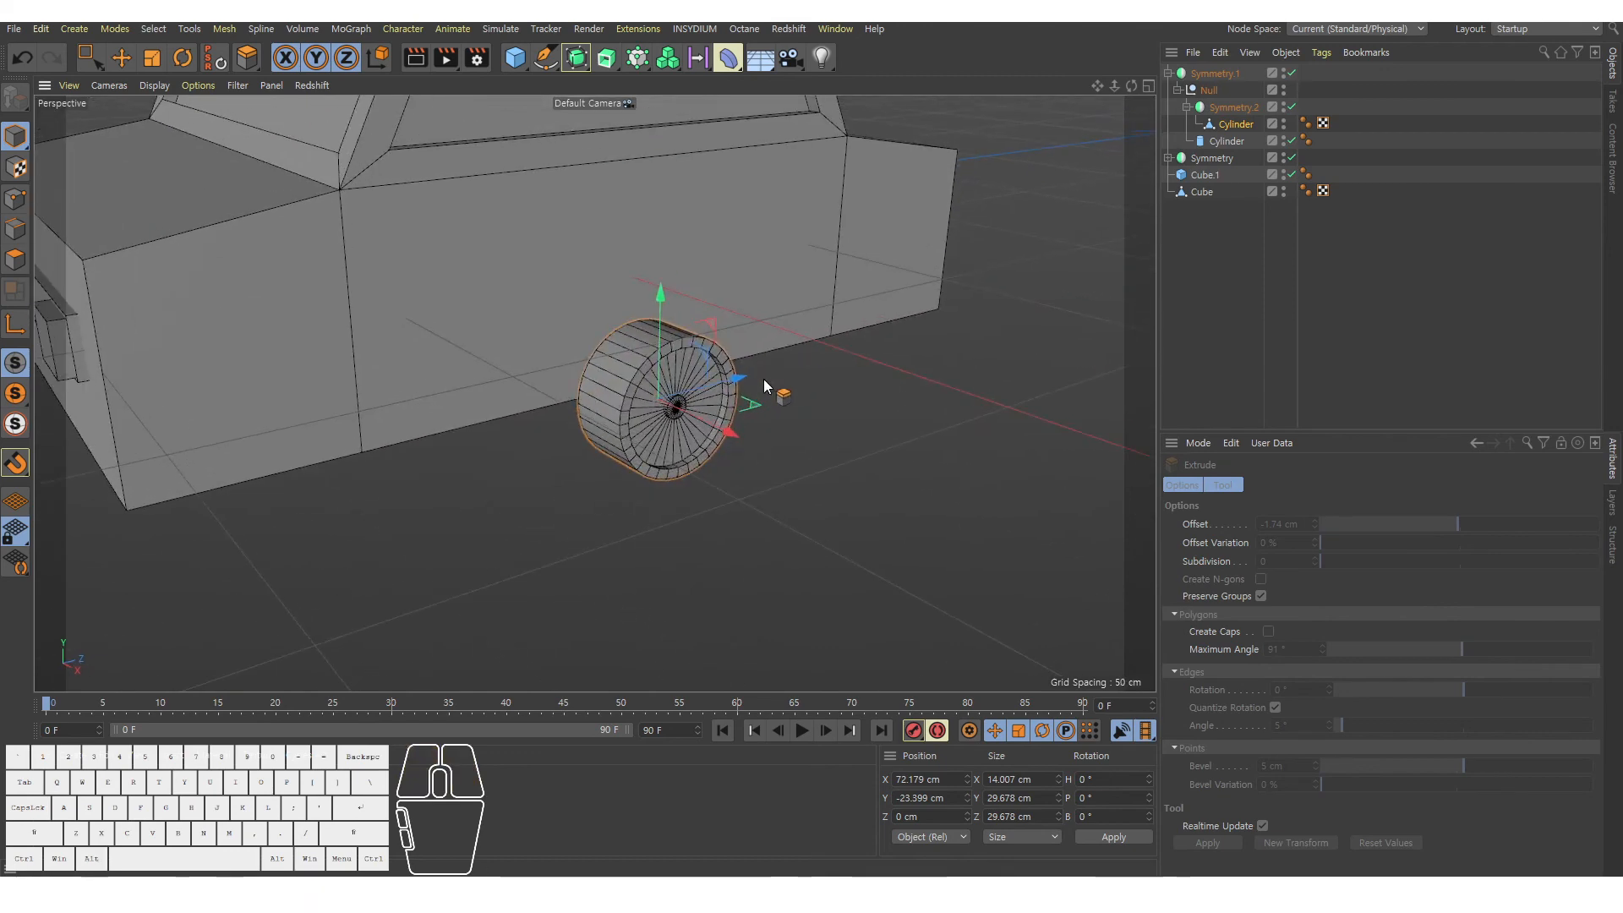
key(e)
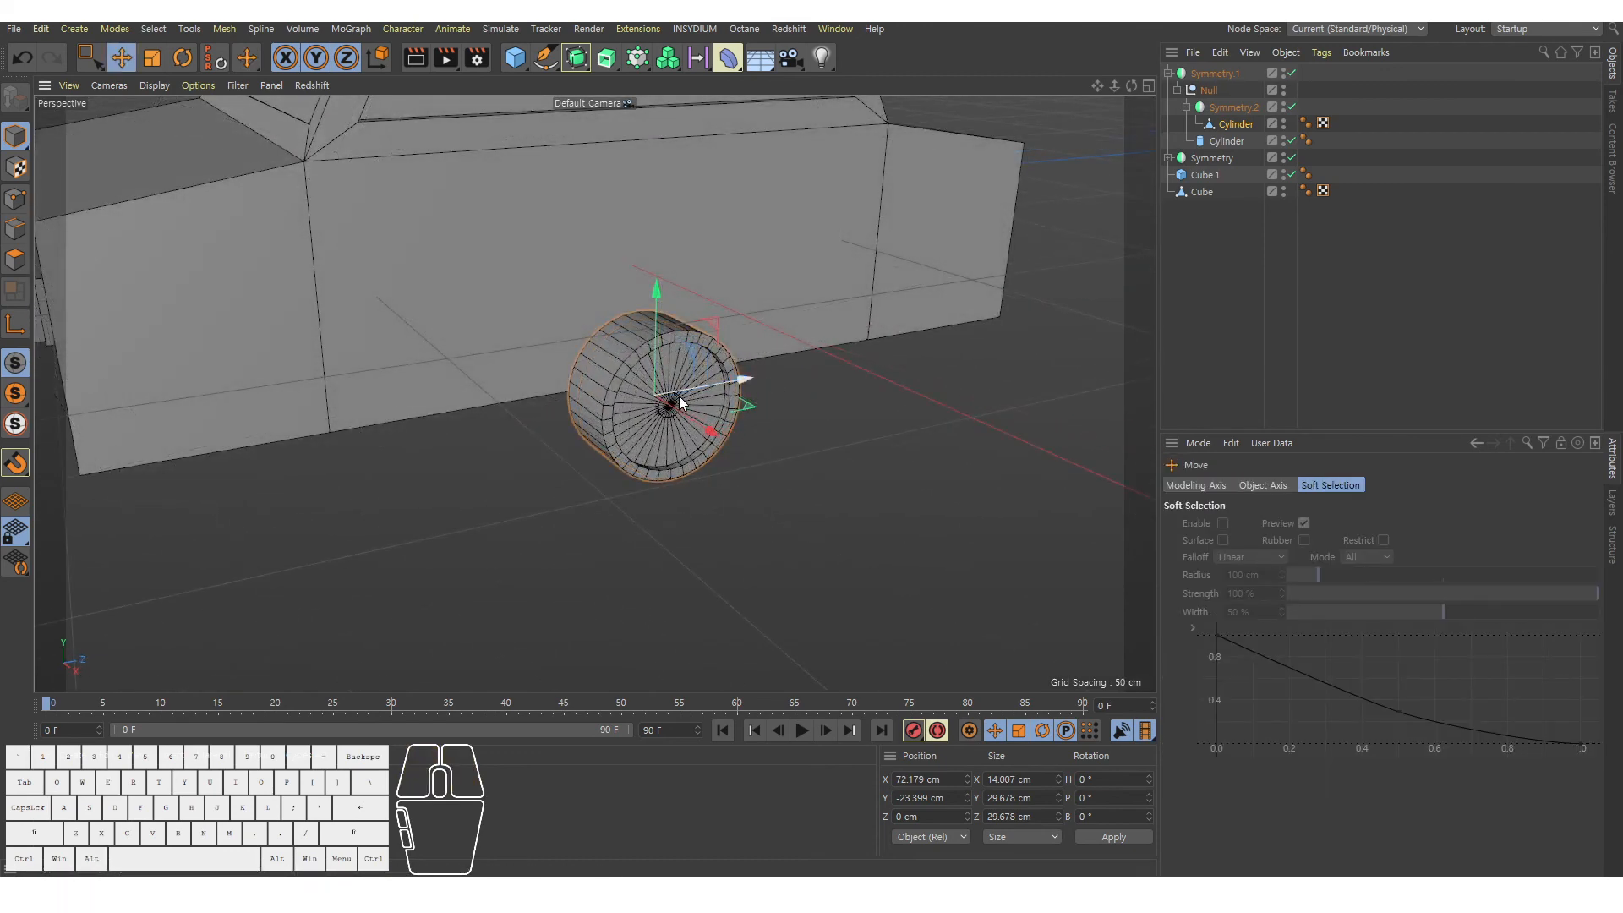
alt+right_drag(680, 402, 634, 347)
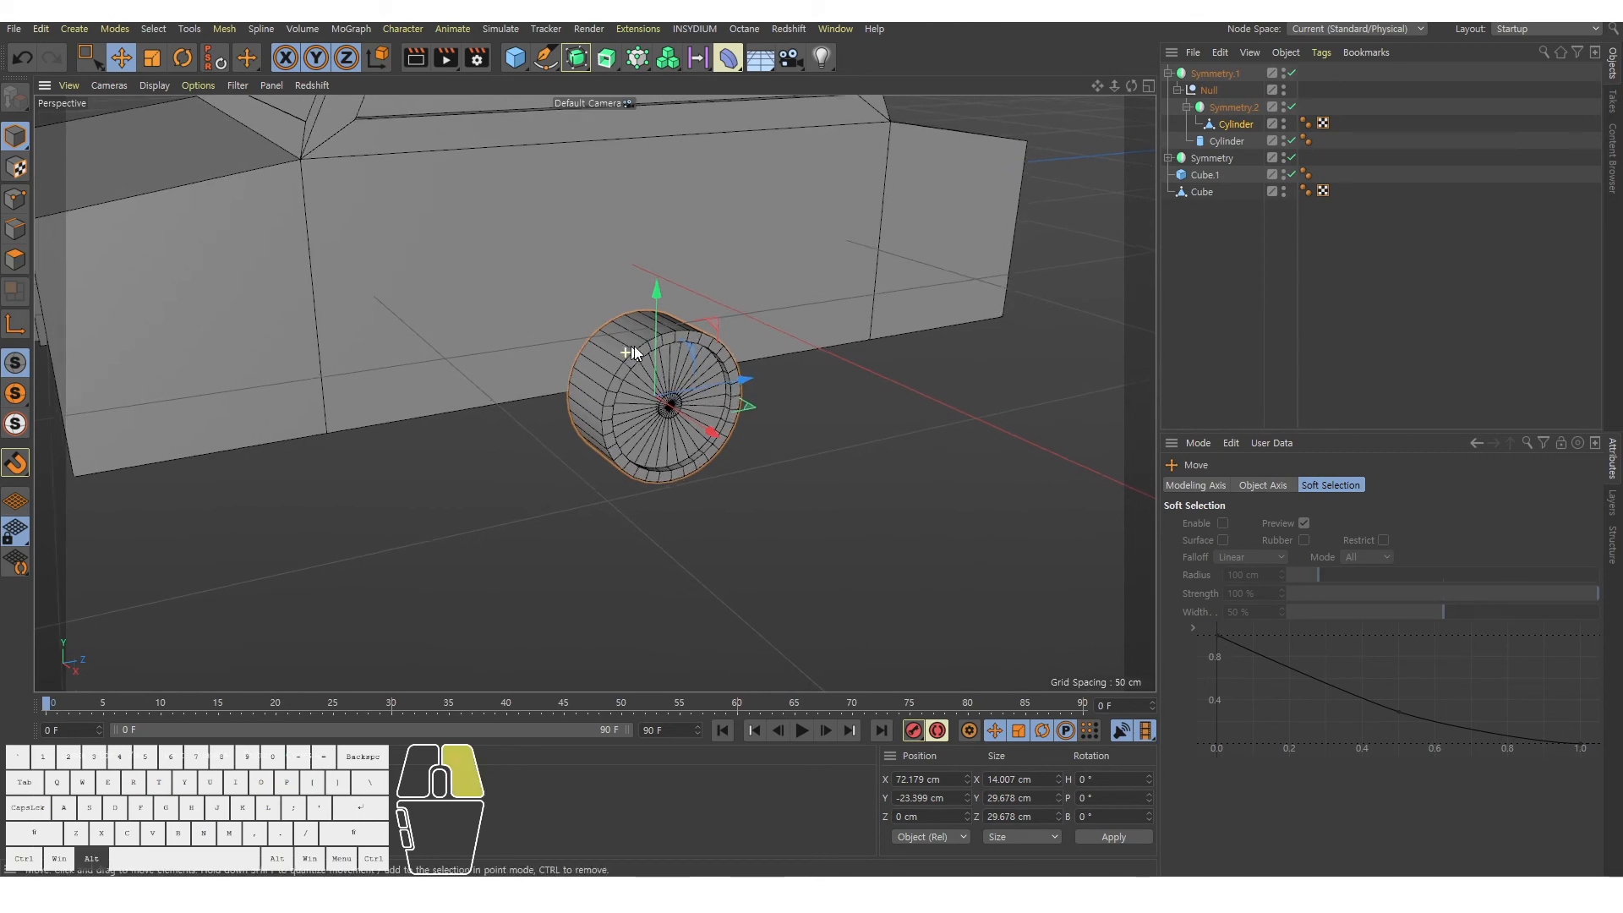
alt+drag(634, 347, 645, 328)
alt+right_drag(644, 328, 734, 289)
alt+drag(733, 289, 723, 233)
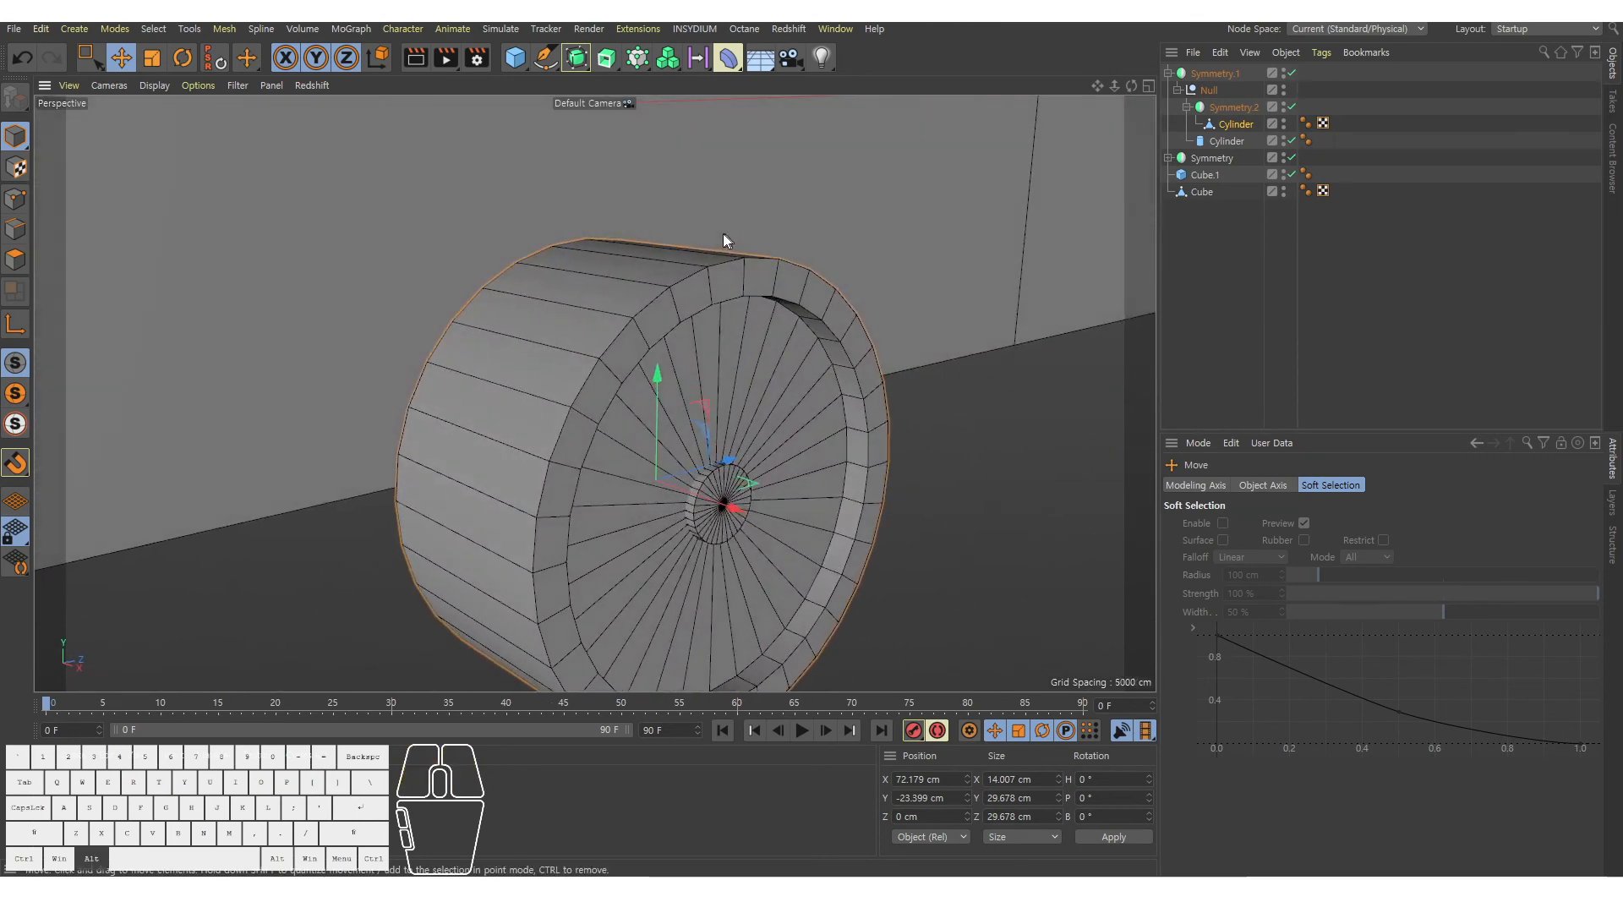
mouse_move(668, 353)
alt+mouse_down()
mouse_move(656, 377)
mouse_move(653, 363)
alt+mouse_up()
alt+middle_drag(653, 366, 687, 377)
mouse_move(687, 377)
alt+right_down()
mouse_move(666, 370)
mouse_move(683, 363)
alt+right_up()
alt+drag(683, 364, 673, 341)
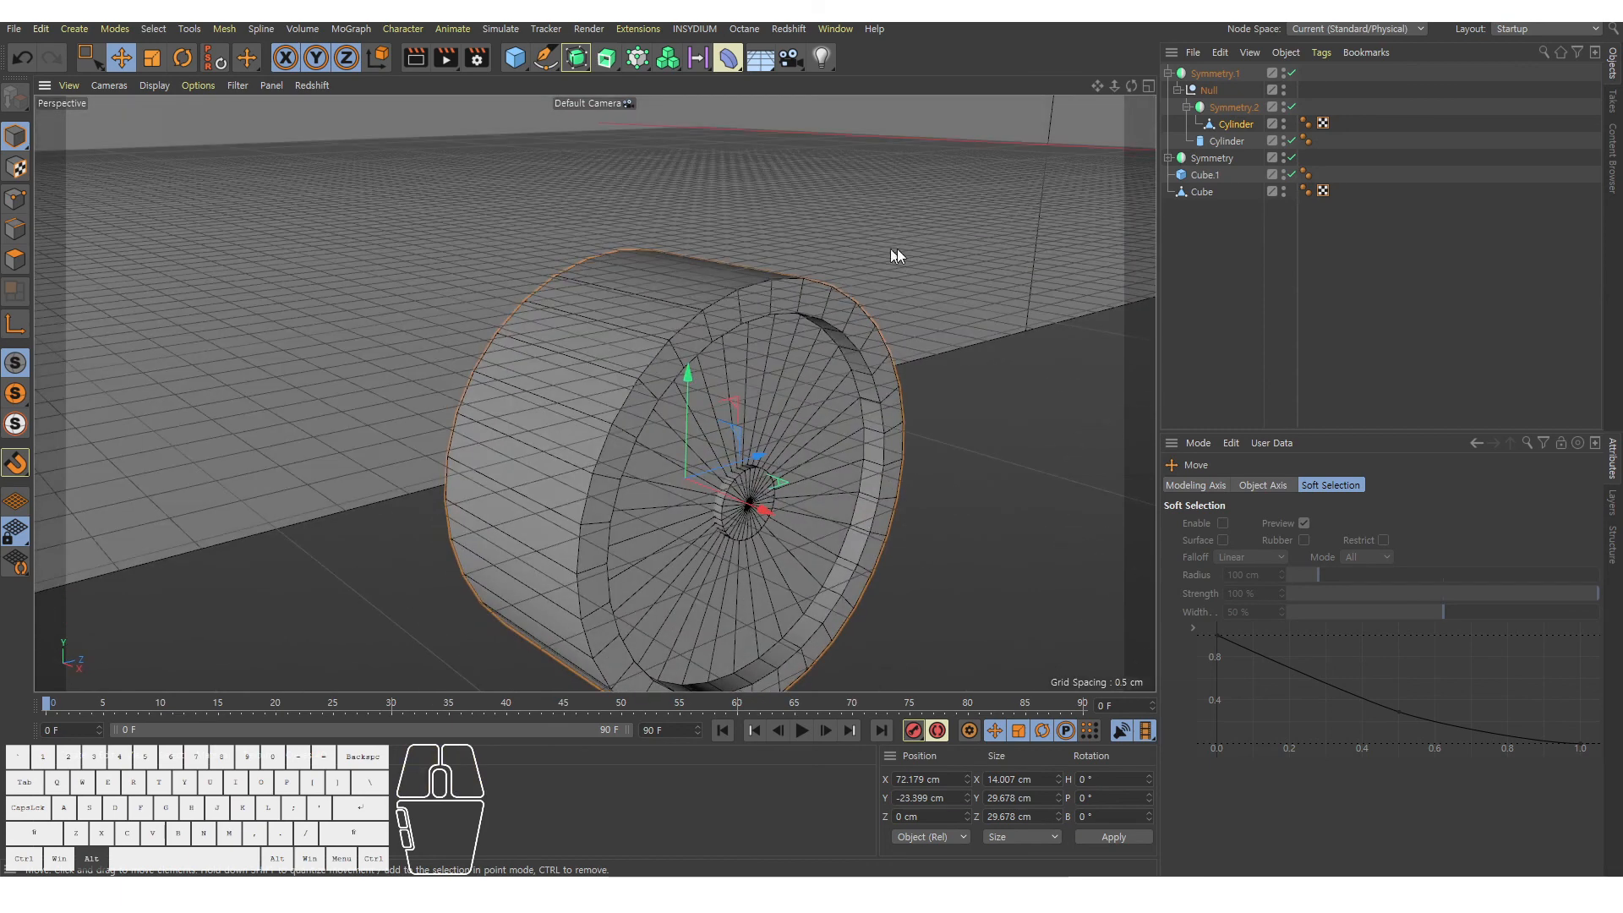
Add a Bevel deformer and nest it under the editable wheel cylinder.
click(1225, 121)
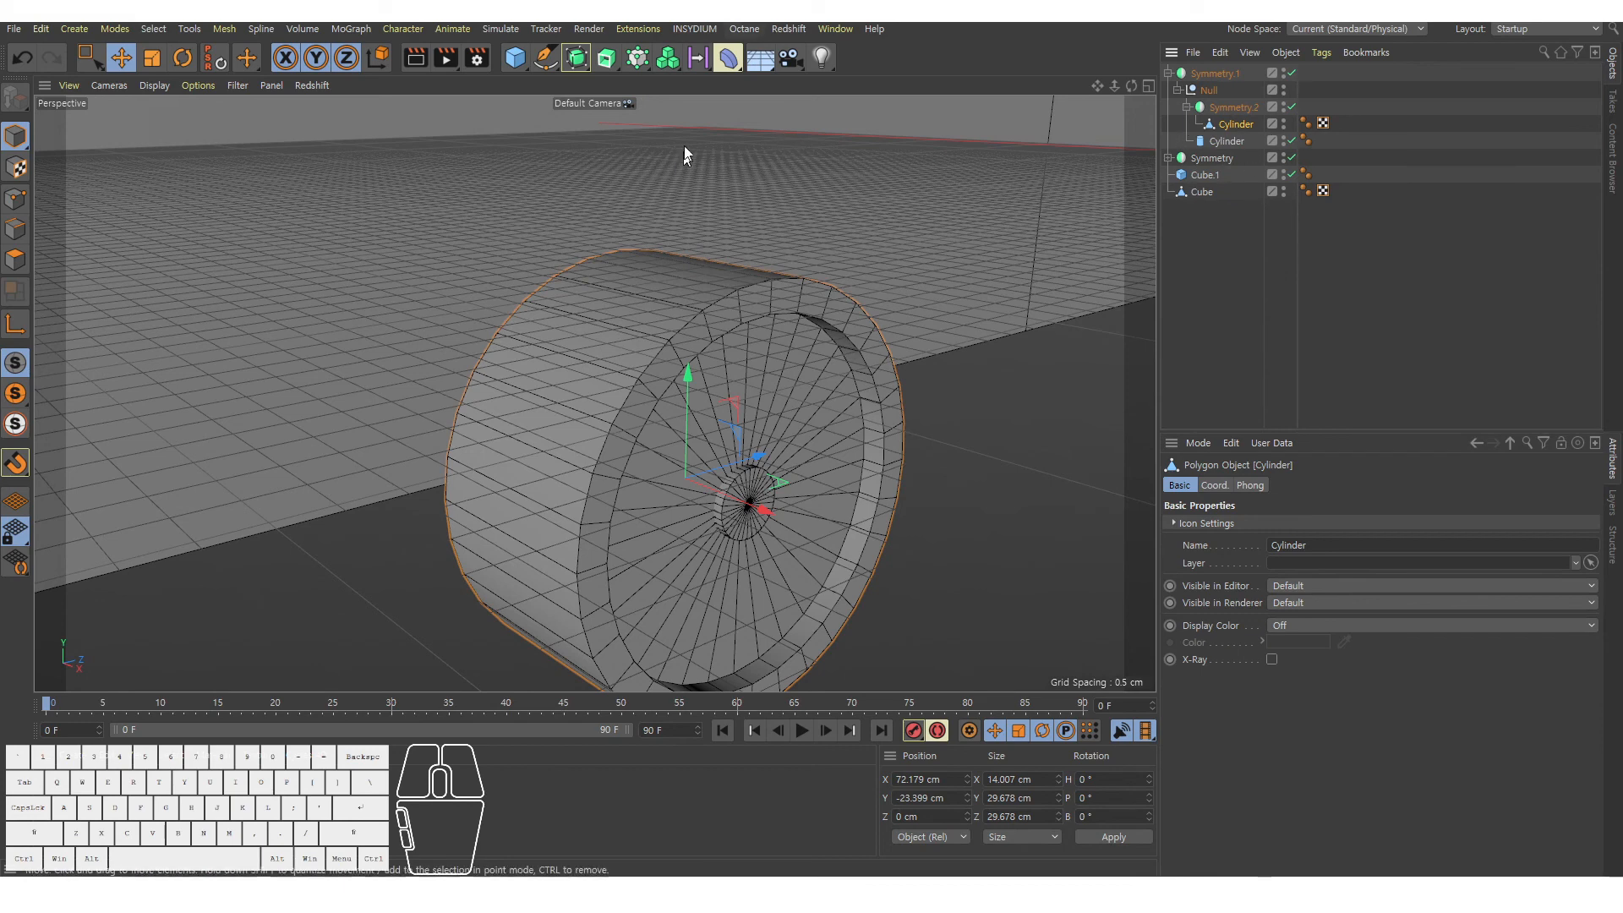
click(728, 57)
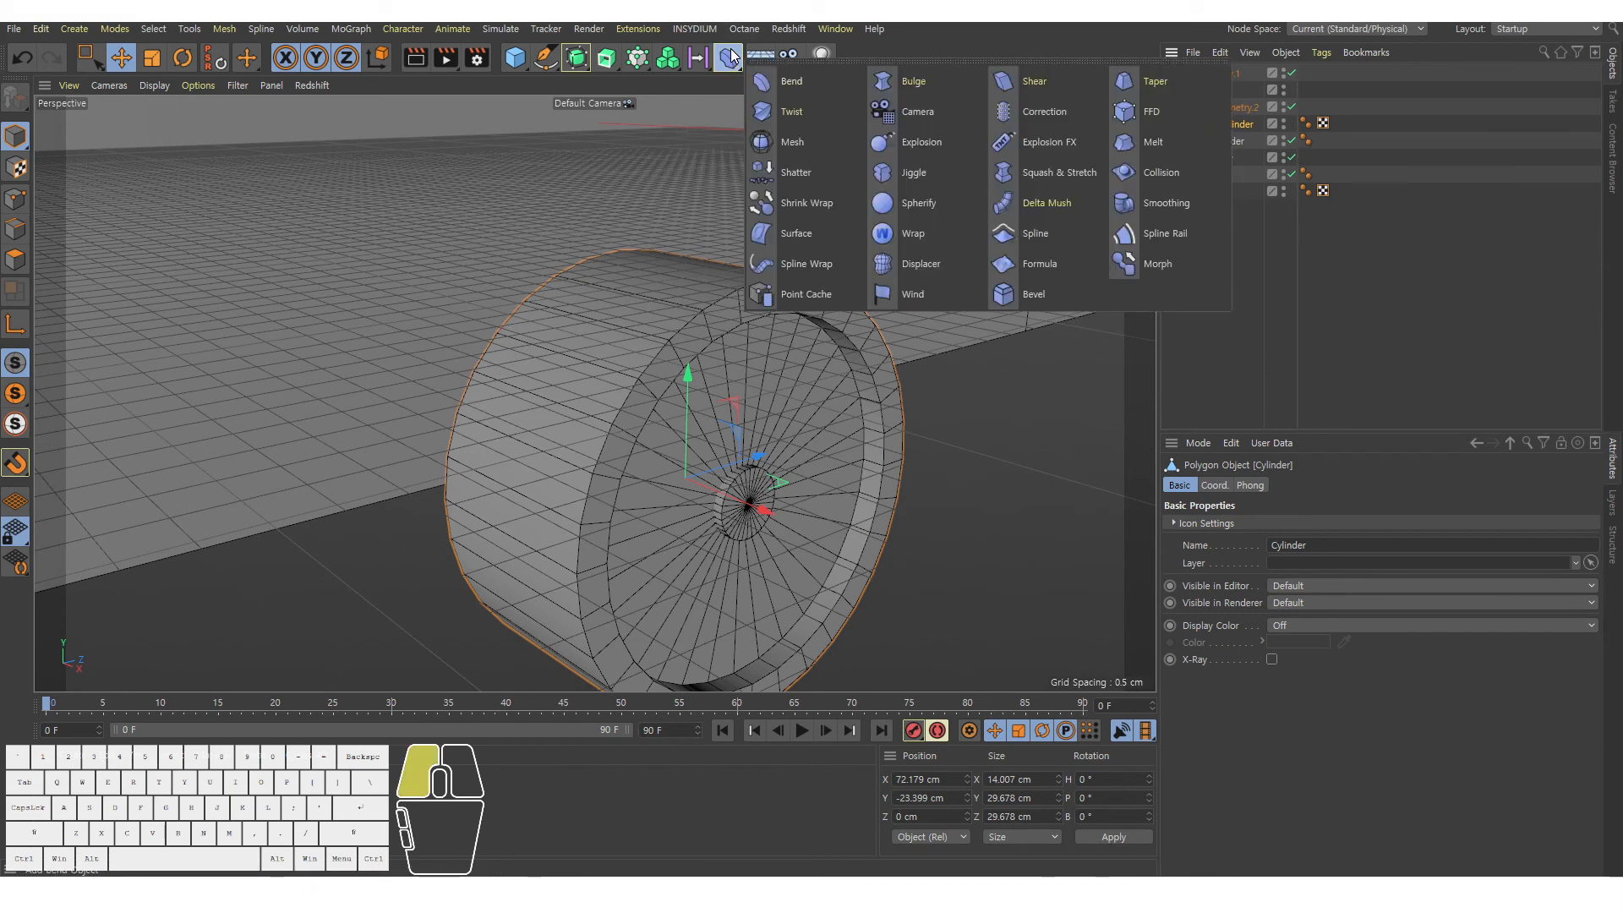
drag(732, 56, 1037, 297)
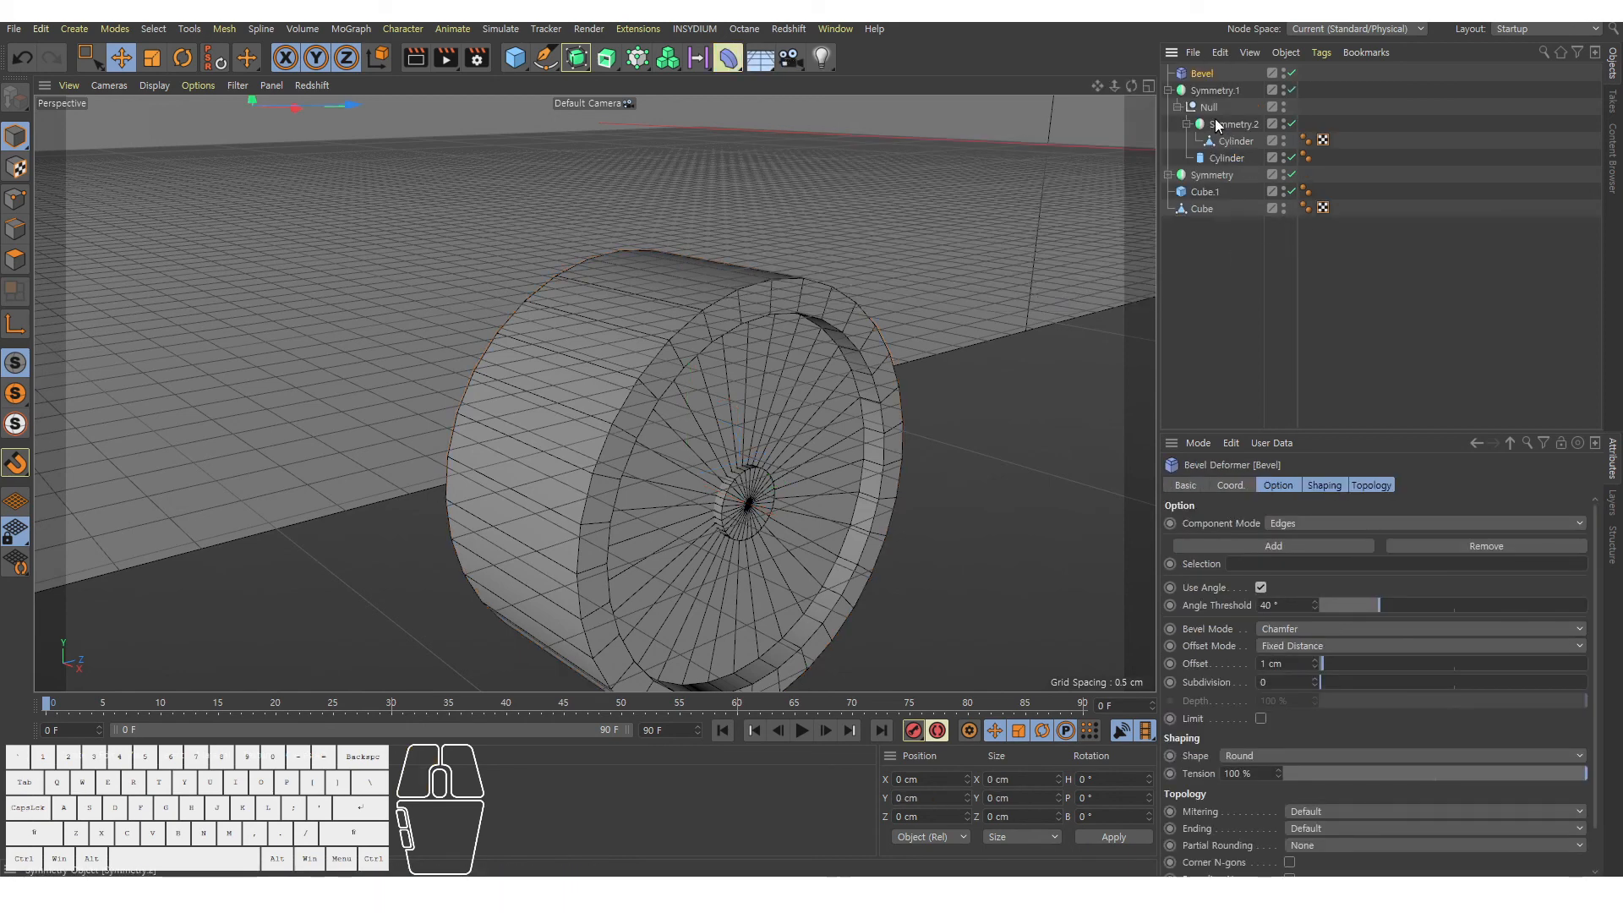
drag(1202, 74, 1241, 142)
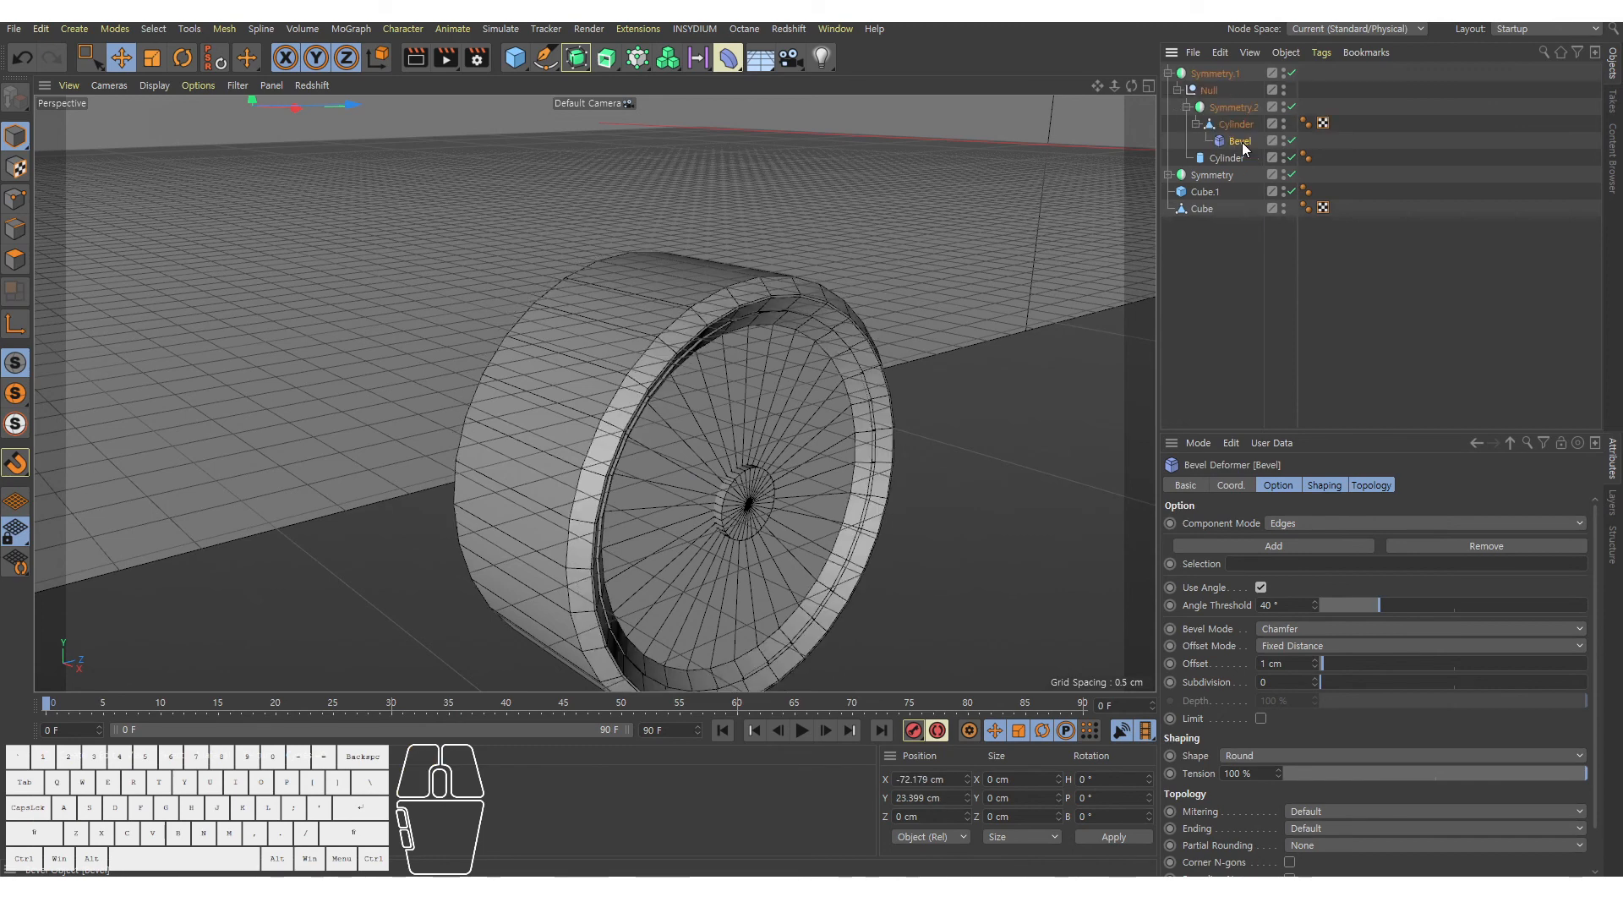
Set the wheel's Bevel deformer to an offset of 0.5 cm and 2 subdivisions.
click(1293, 663)
text(0.5)
key(Return)
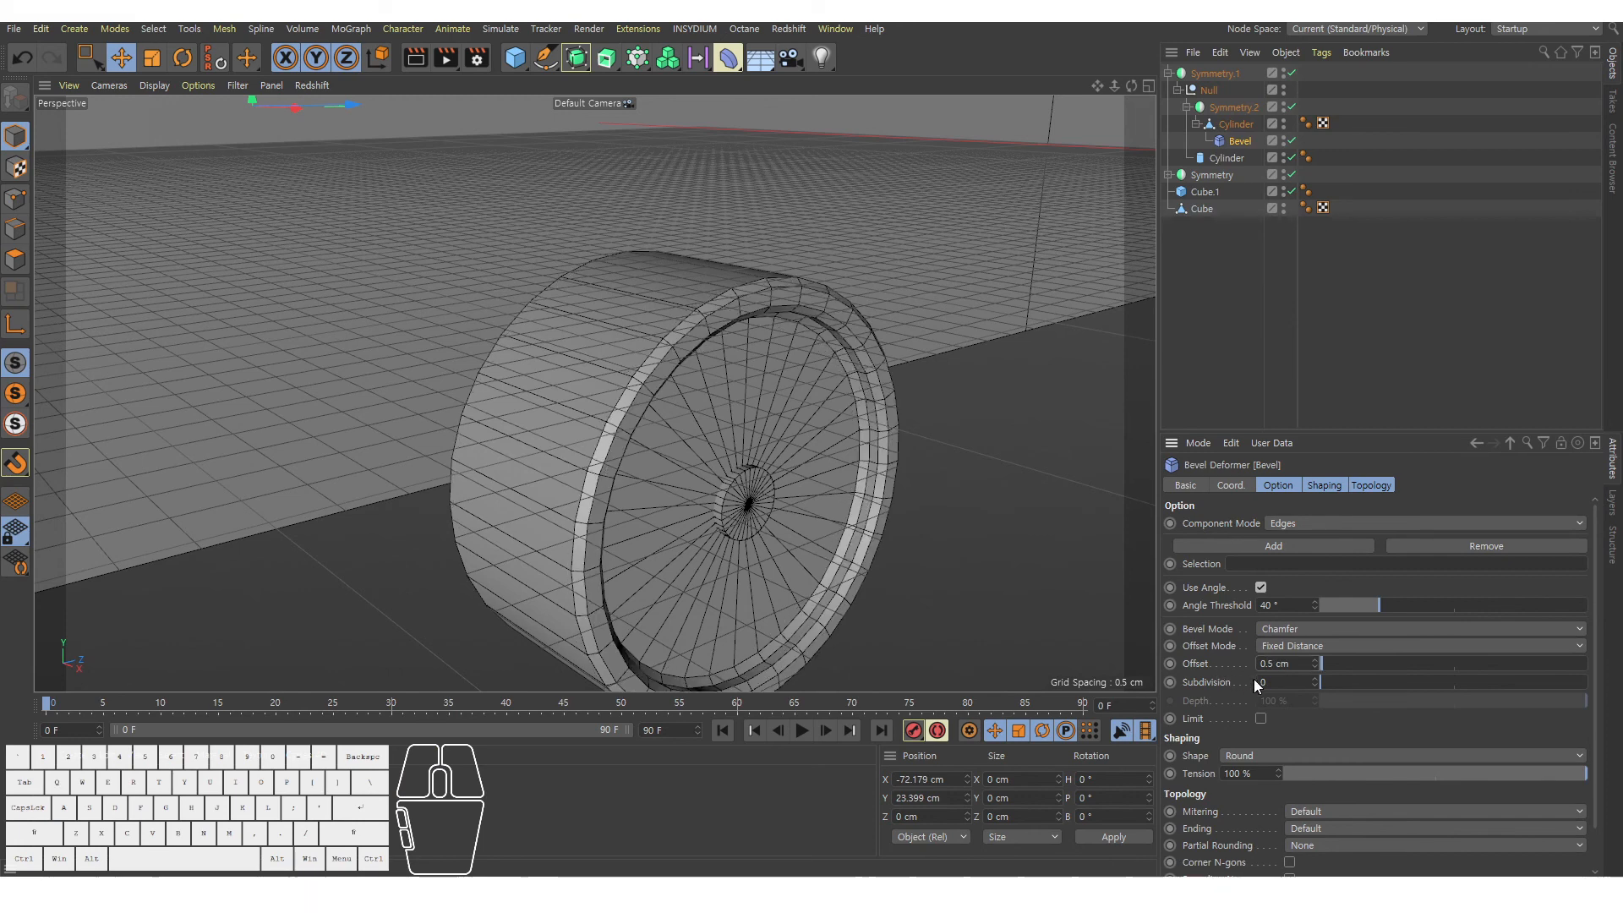
click(1285, 682)
text(2)
key(Return)
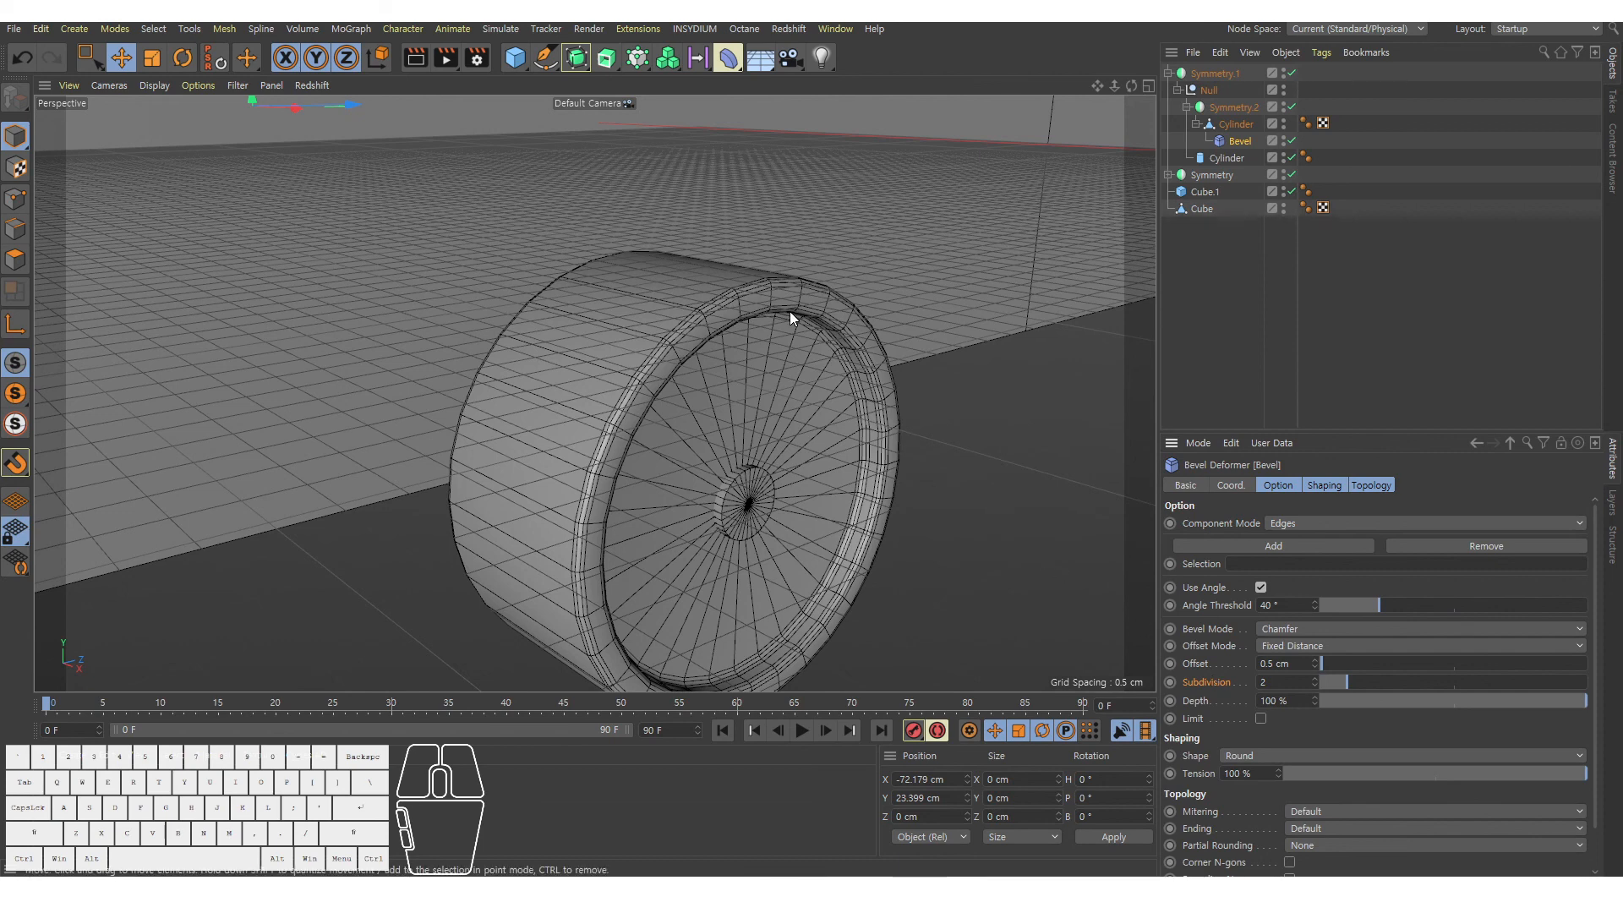
Examine the bevelled wheel's proportions against the whole car from several angles.
alt+right_drag(727, 301, 546, 281)
alt+drag(743, 279, 684, 316)
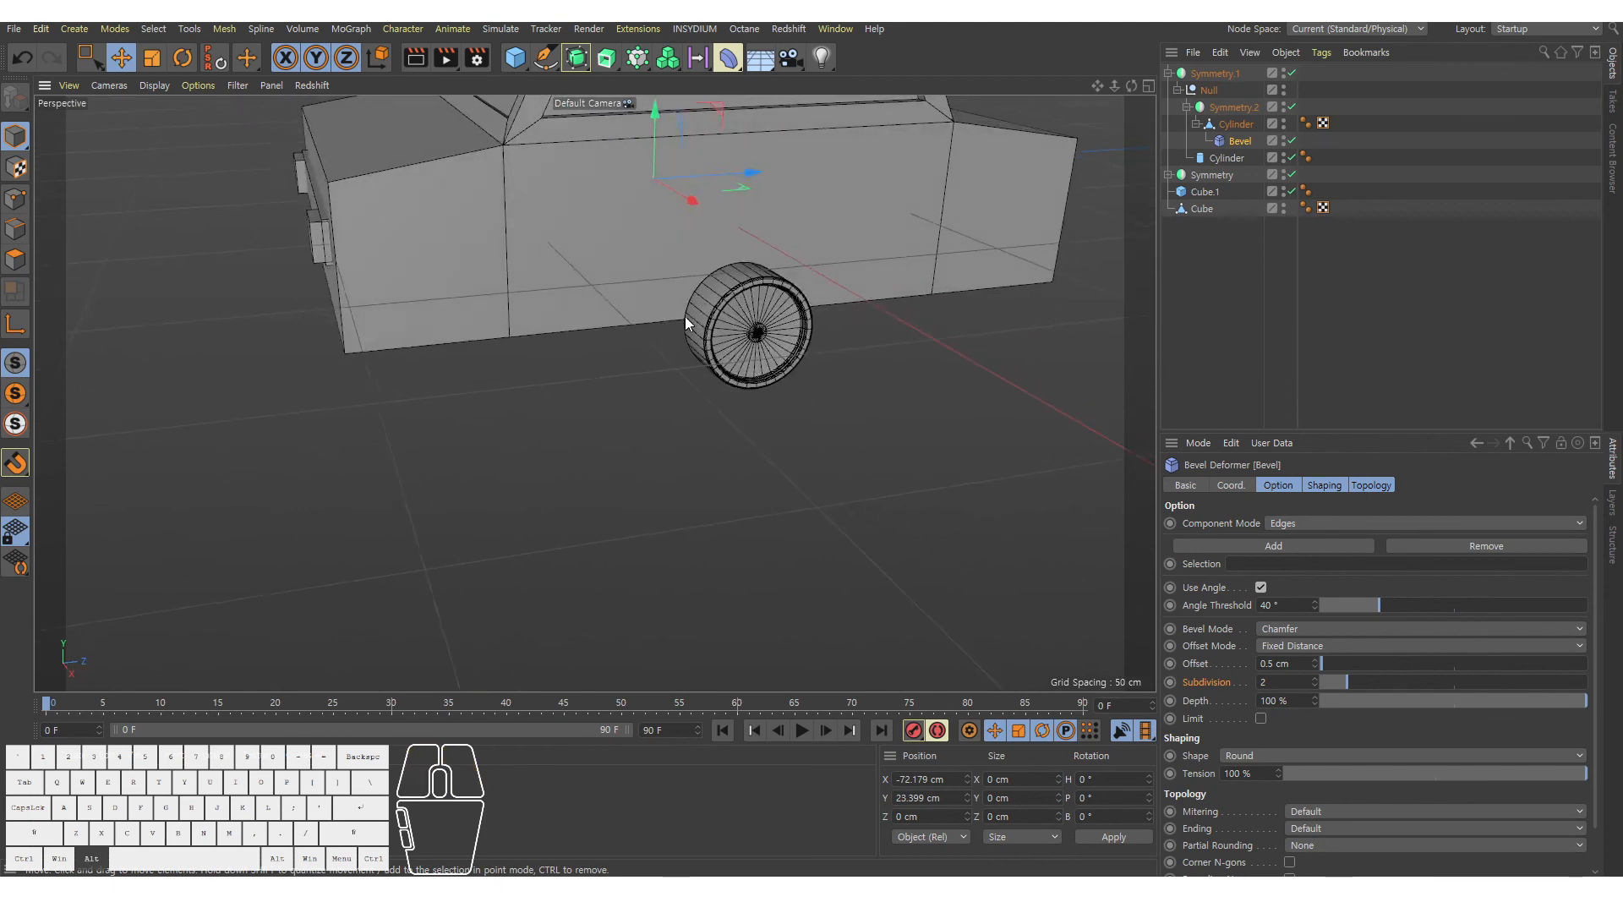
alt+middle_drag(685, 316, 635, 436)
alt+drag(739, 377, 714, 372)
alt+right_drag(759, 347, 730, 356)
alt+middle_drag(731, 356, 738, 379)
alt+drag(738, 379, 796, 390)
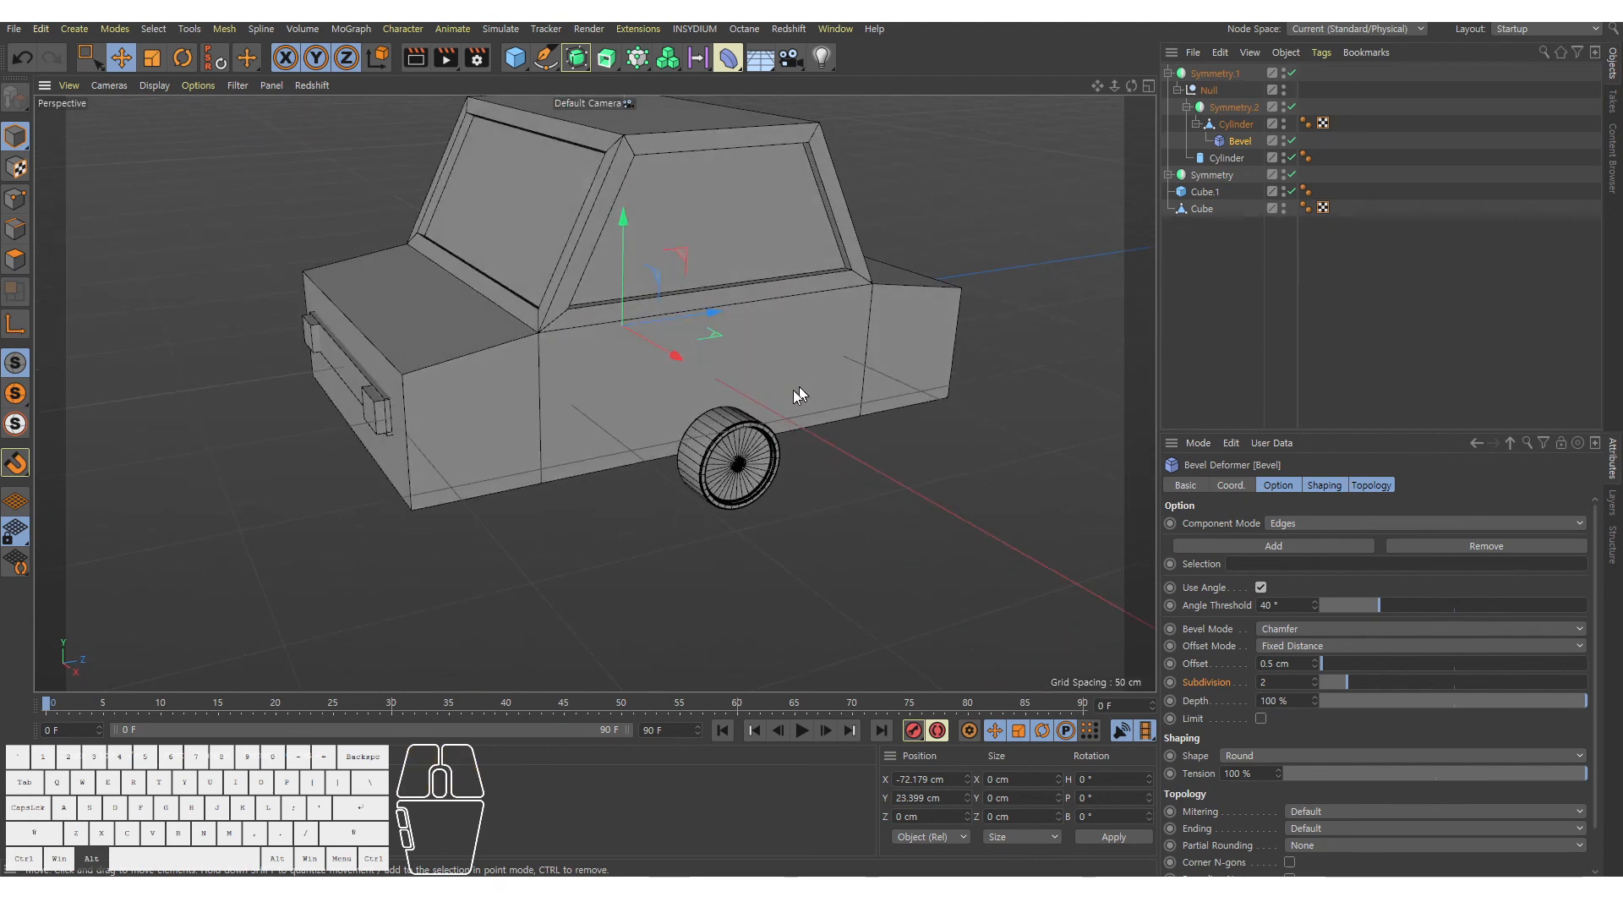
alt+right_drag(727, 414, 783, 397)
alt+drag(755, 433, 776, 429)
click(767, 470)
alt+right_drag(765, 474, 820, 443)
alt+drag(819, 443, 744, 455)
Scale the wheel cylinder up in Y and Z to about 47.9 cm in the Right view, keeping its width.
click(1236, 123)
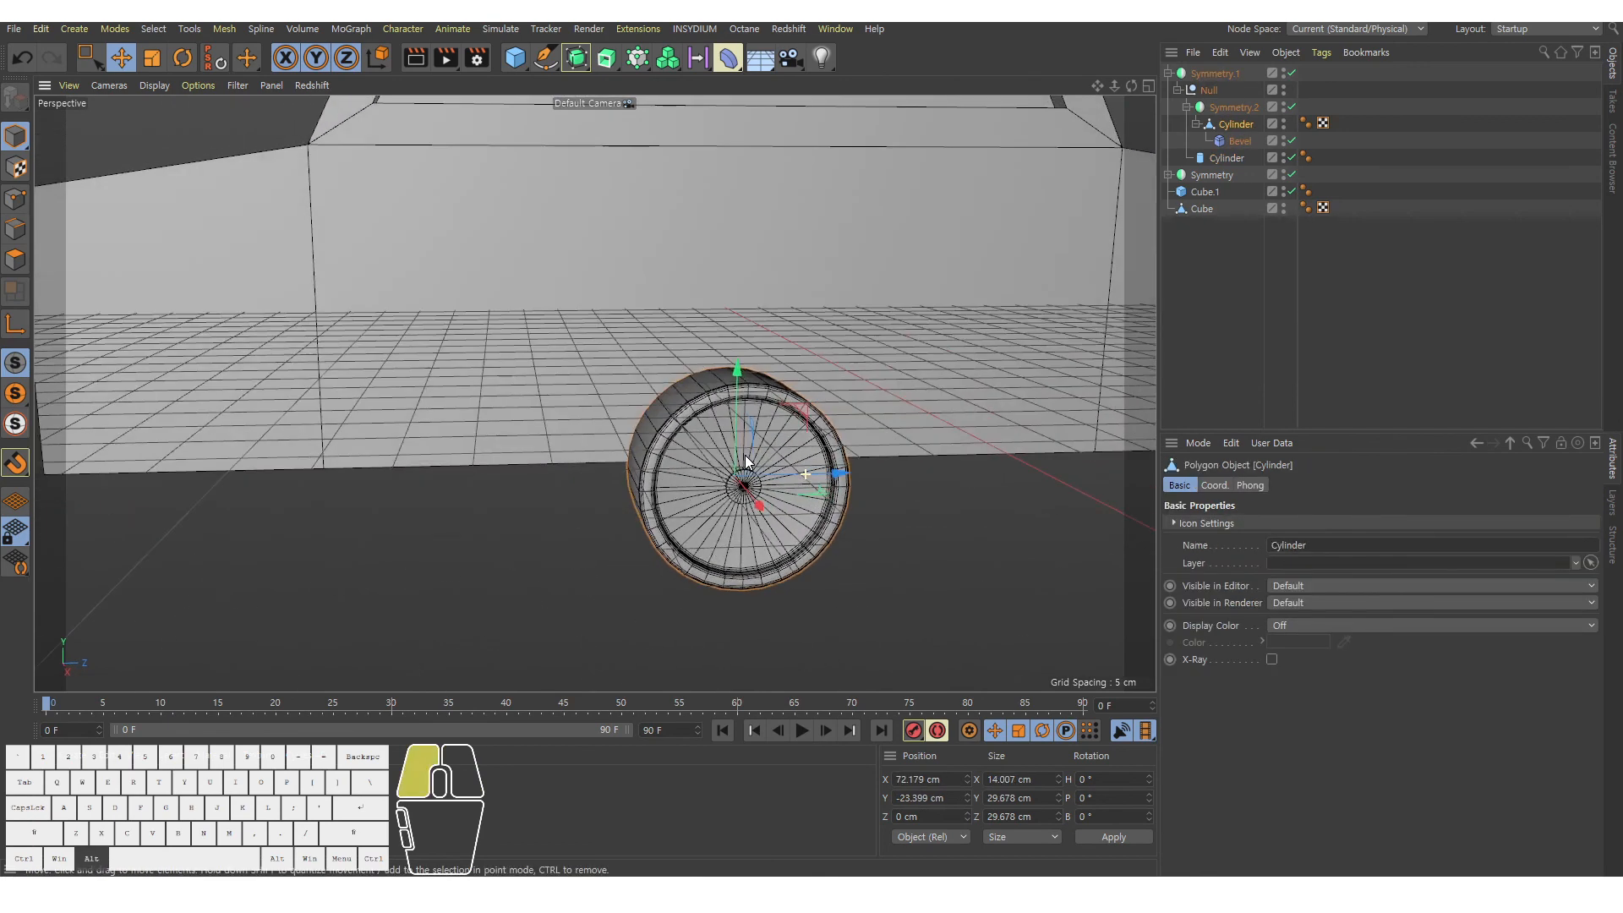
key(t)
alt+drag(778, 514, 702, 320)
middle_click(700, 313)
middle_click(404, 498)
alt+middle_drag(818, 411, 565, 485)
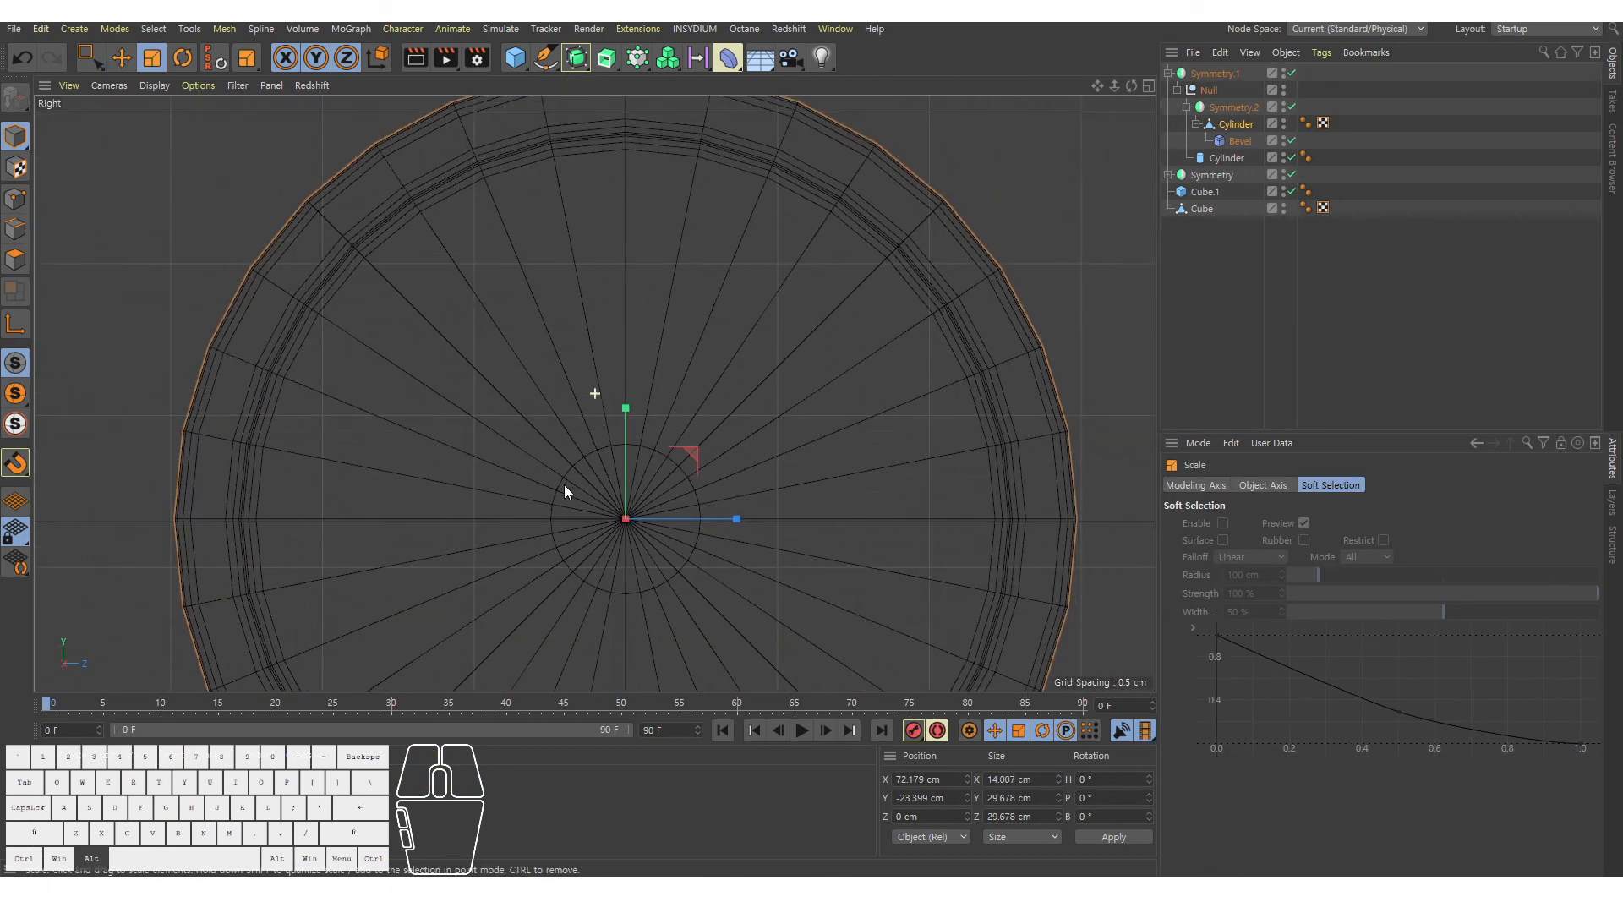
alt+right_drag(571, 480, 507, 494)
alt+right_drag(750, 407, 710, 440)
alt+middle_drag(700, 455, 665, 511)
drag(719, 442, 1071, 273)
key(e)
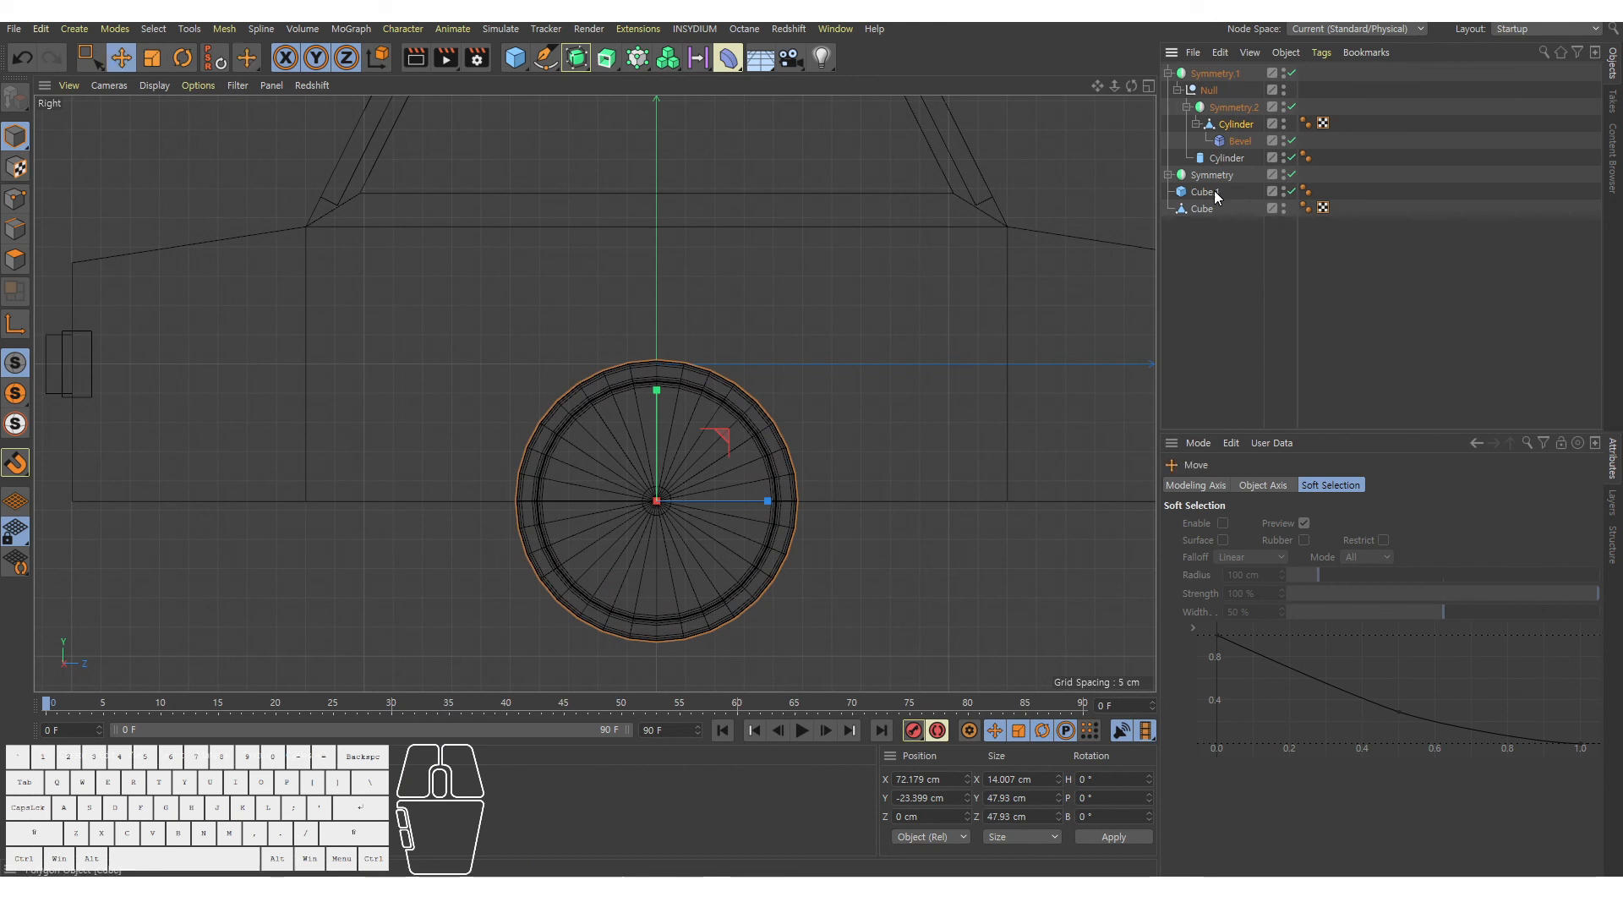
Try to move only the wheels' Symmetry object towards the car's front, to Z about -57 cm.
click(1234, 108)
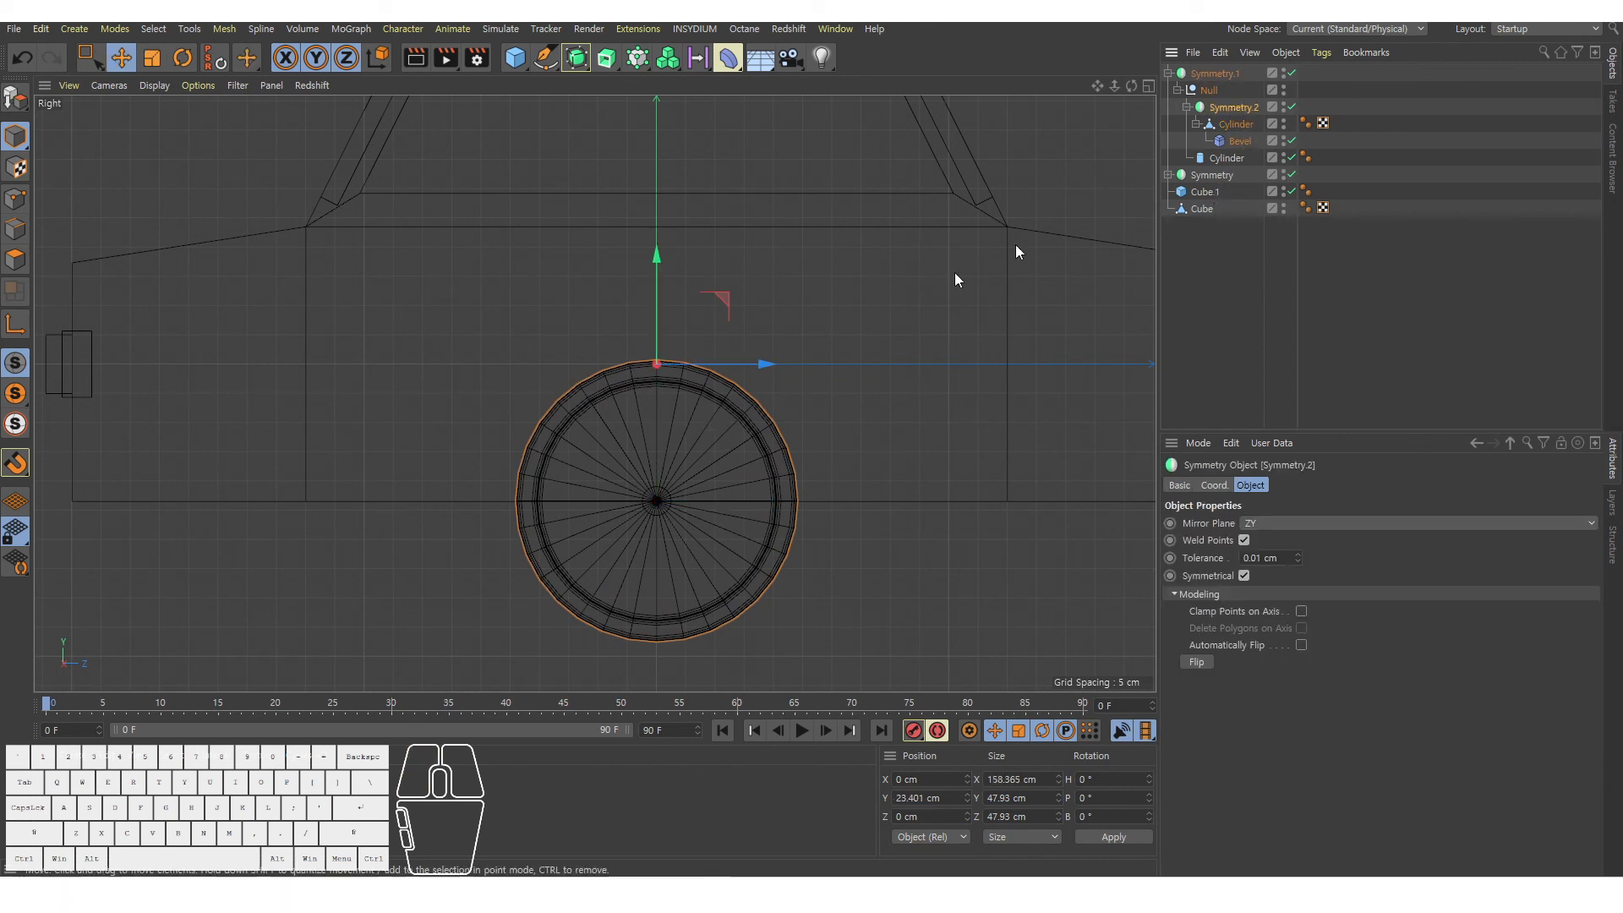
alt+right_drag(955, 272, 714, 357)
alt+middle_drag(715, 358, 783, 399)
alt+right_drag(783, 399, 815, 355)
alt+middle_drag(815, 355, 774, 374)
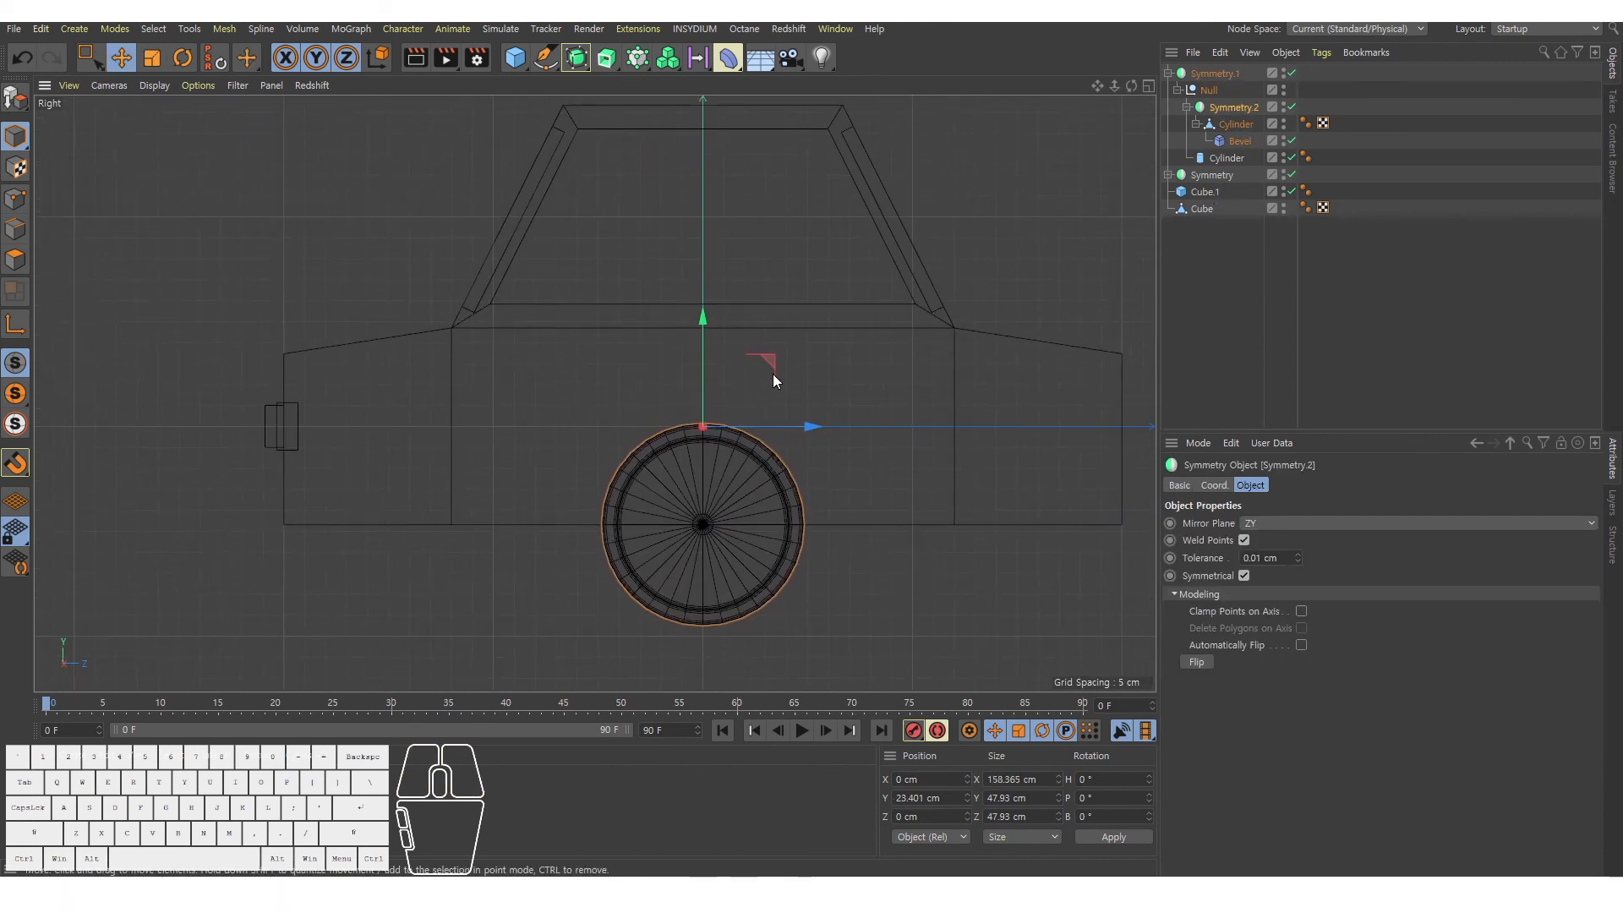
drag(798, 424, 563, 425)
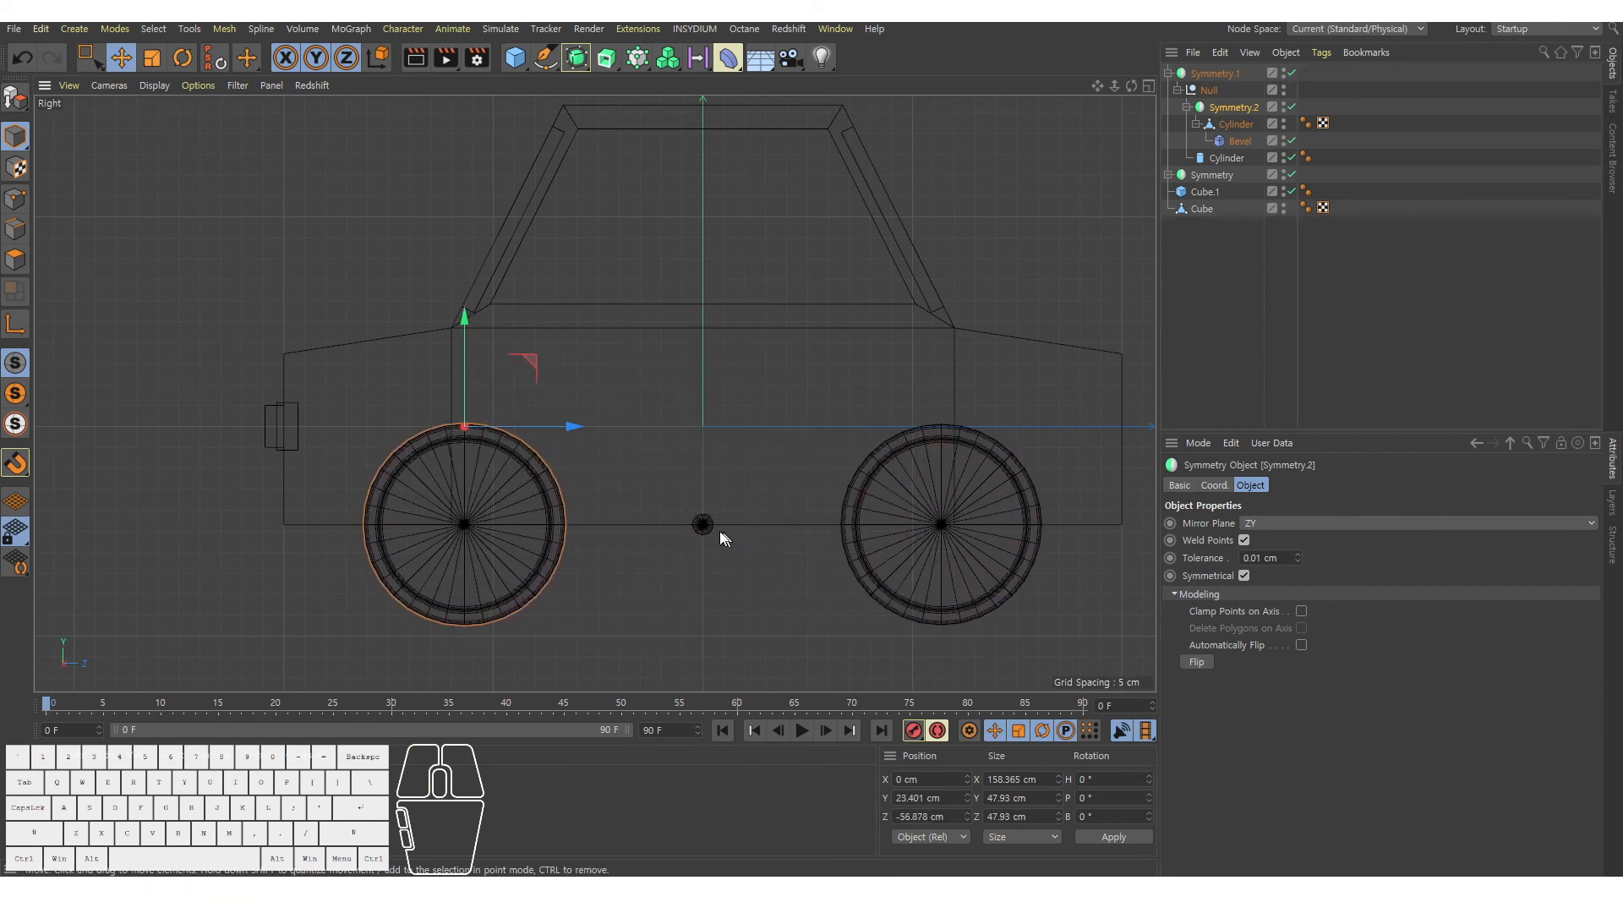
key(ctrl+z)
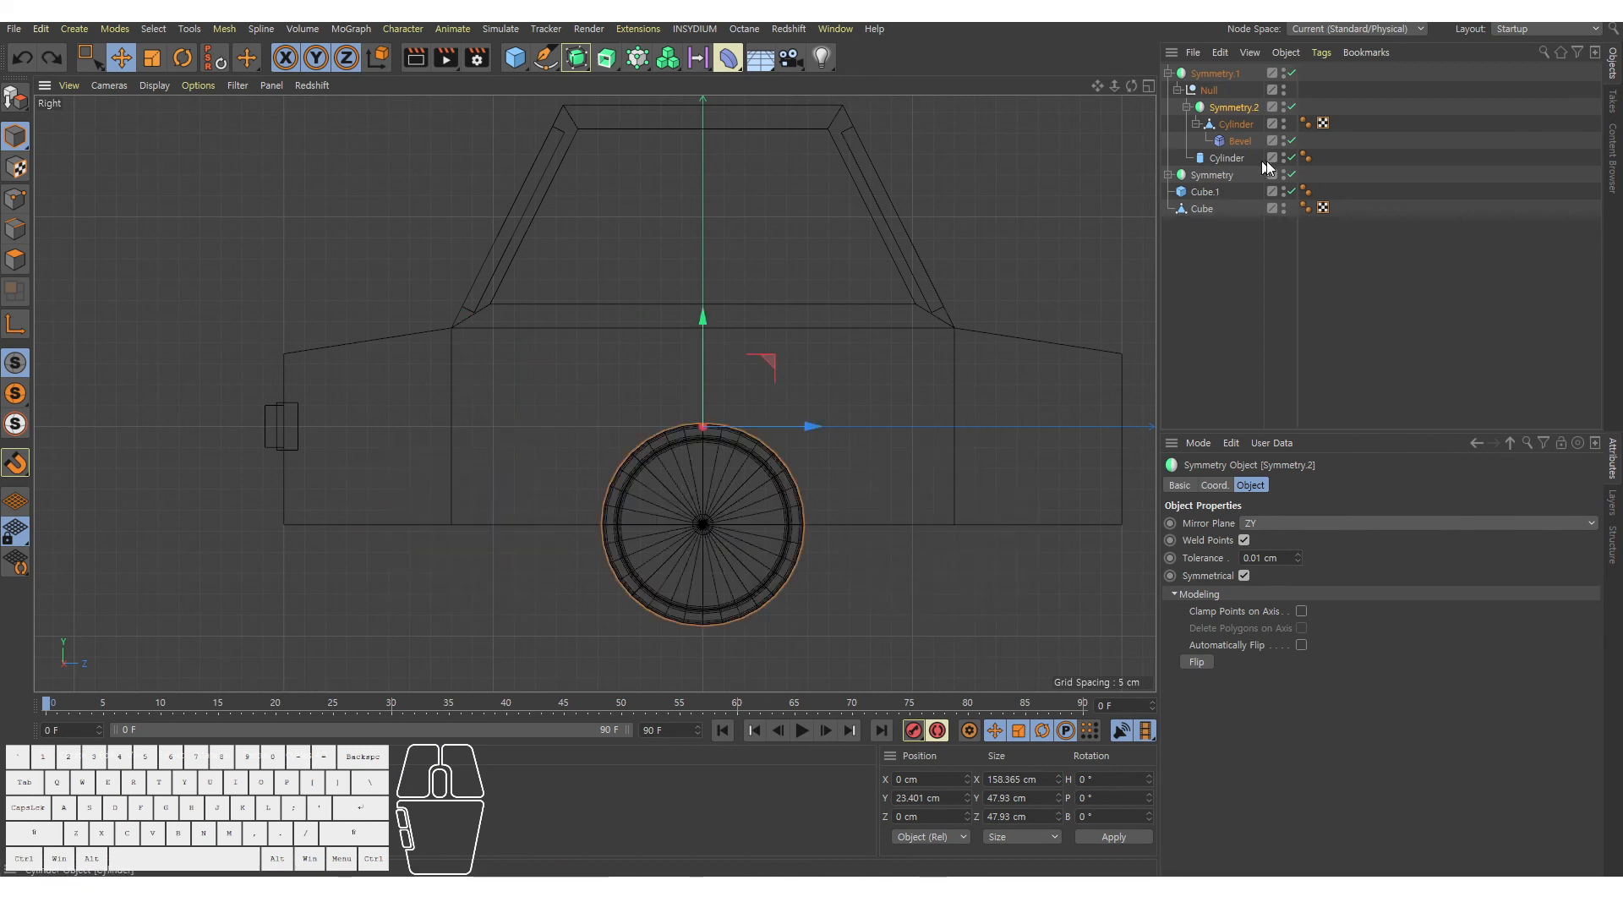
Move the Null with the axle and wheels towards the car's front, to Z about -53 cm, and return to the Perspective view.
click(1208, 89)
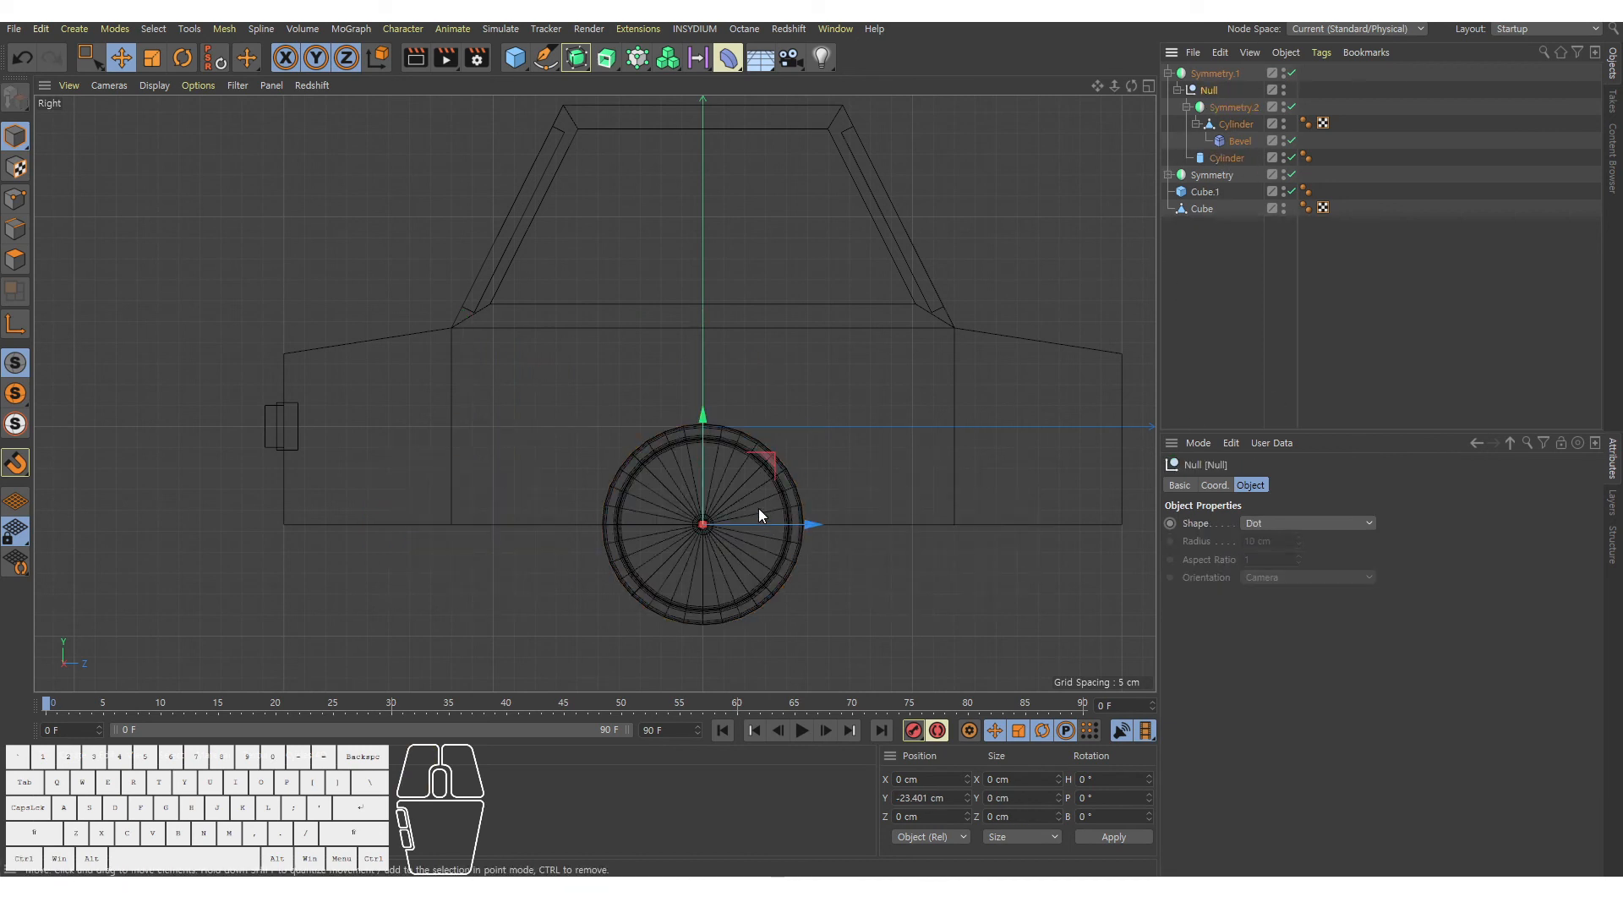
drag(760, 525, 538, 525)
middle_click(573, 435)
middle_click(426, 287)
Deselect all objects and save the project.
alt+right_drag(640, 287, 555, 328)
alt+drag(550, 329, 668, 377)
alt+middle_drag(586, 342, 741, 487)
alt+right_drag(741, 487, 653, 453)
alt+drag(653, 453, 679, 444)
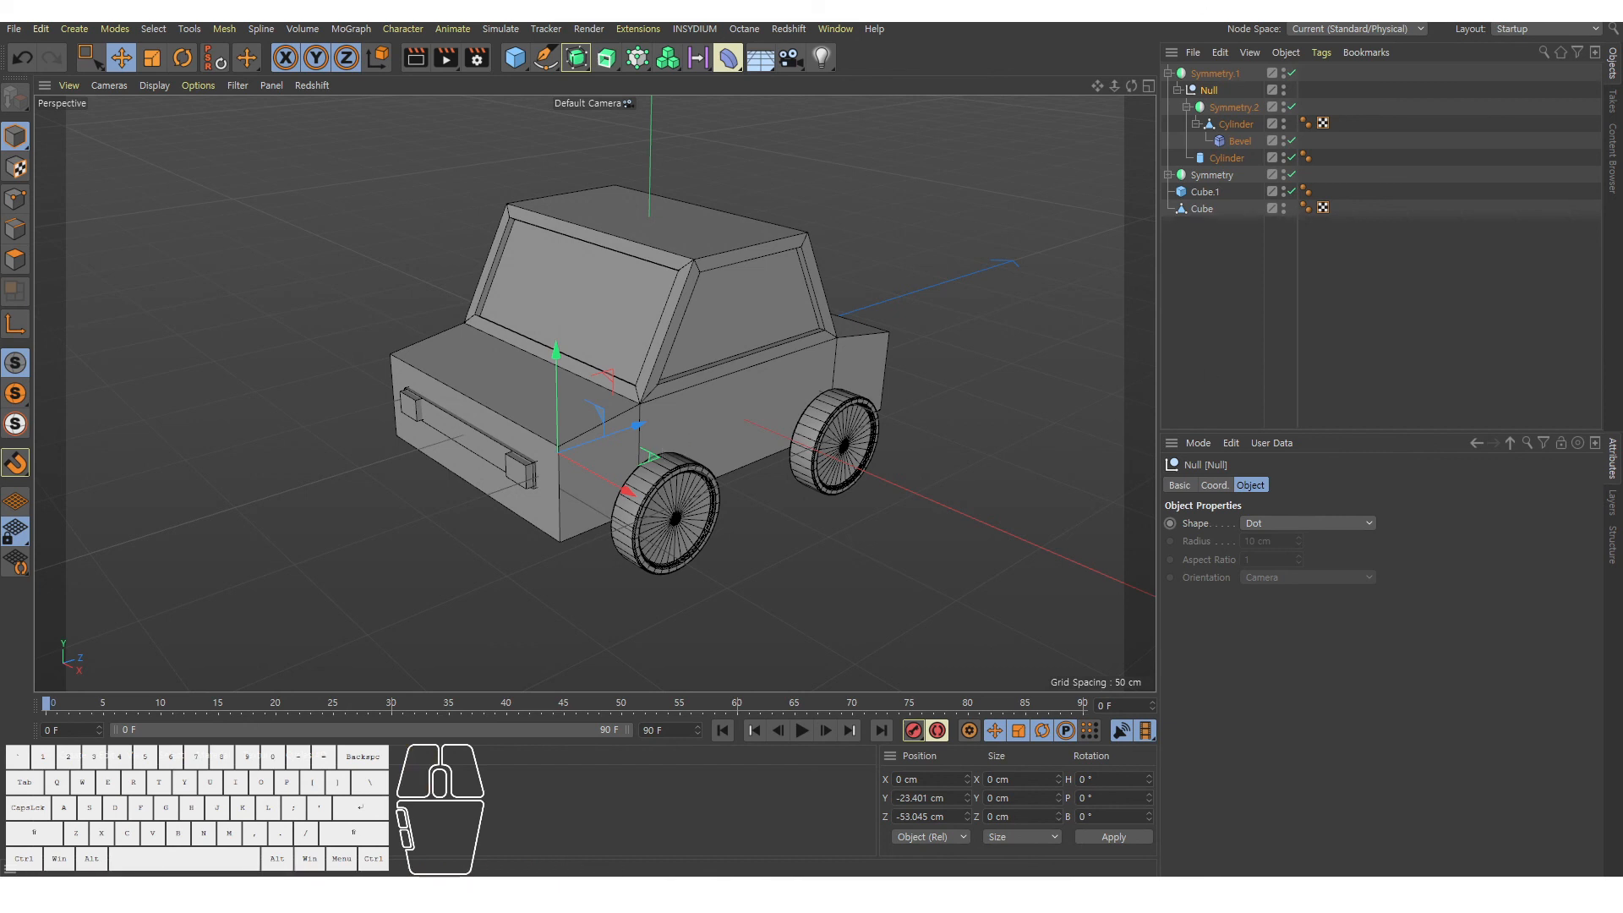
click(1016, 294)
alt+middle_drag(630, 418, 681, 403)
key(ctrl+s)
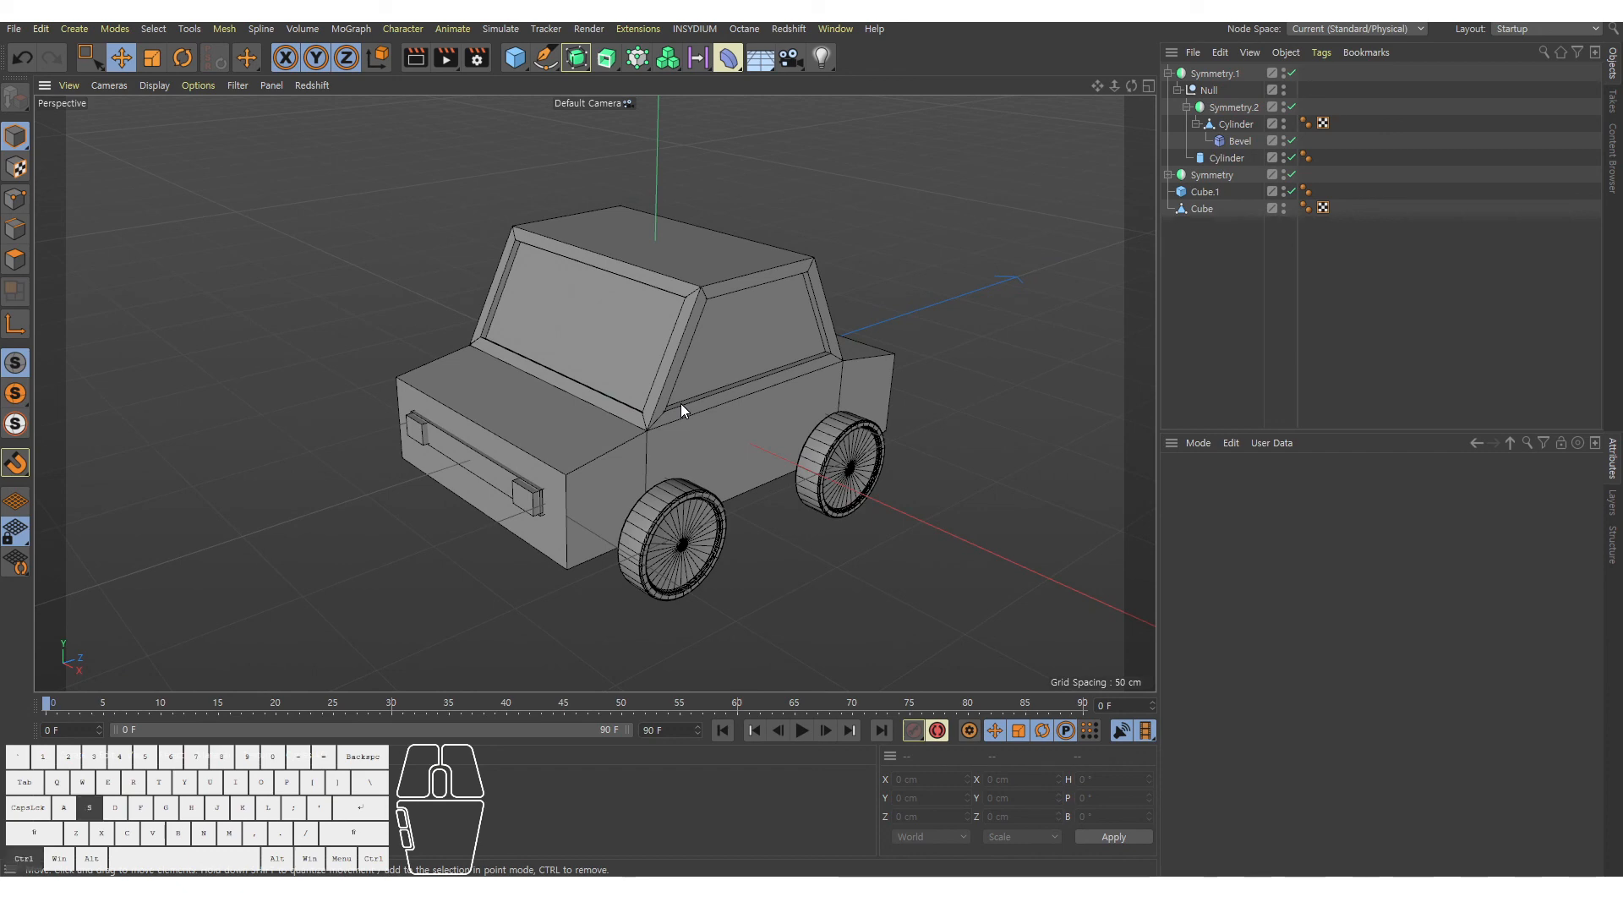